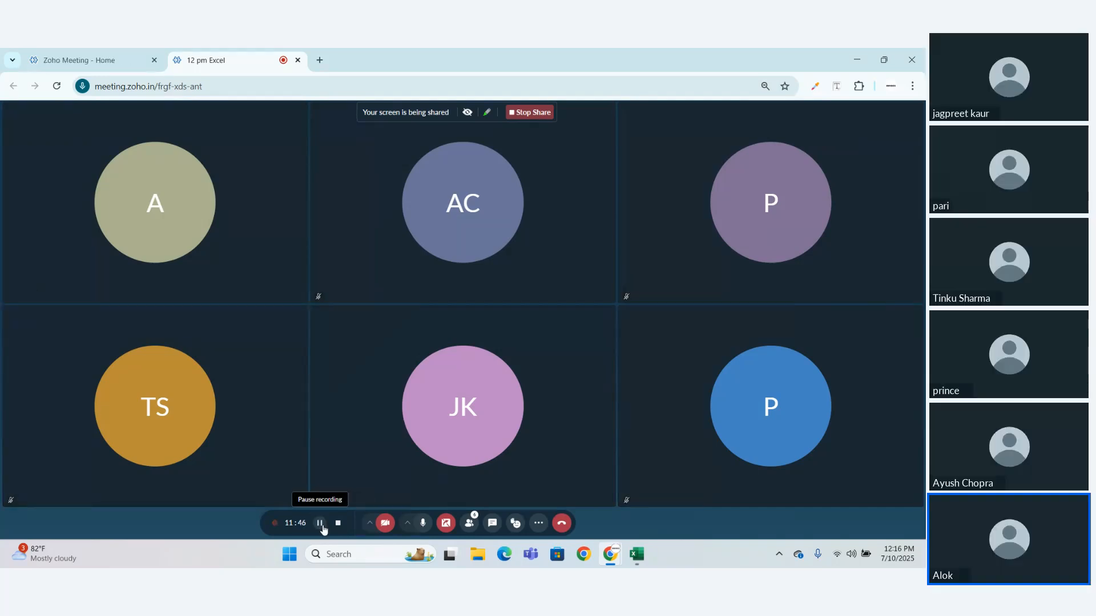
- Switch to the EXCEL 1A workbook in Excel and clear the contents of cells A1:G11 on Sheet10
drag(323, 529, 368, 523)
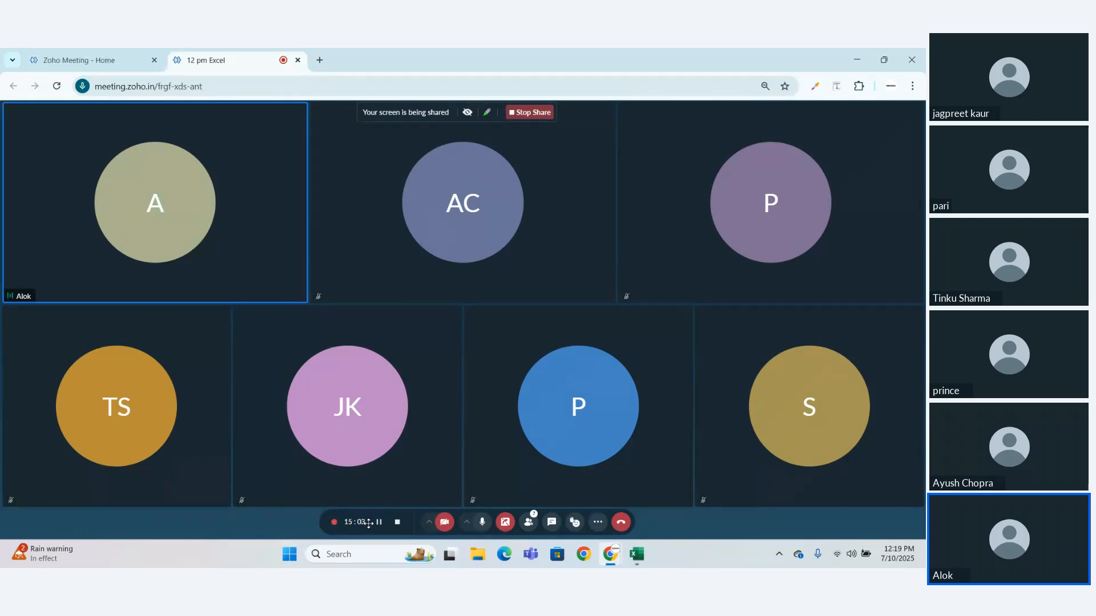
click(637, 554)
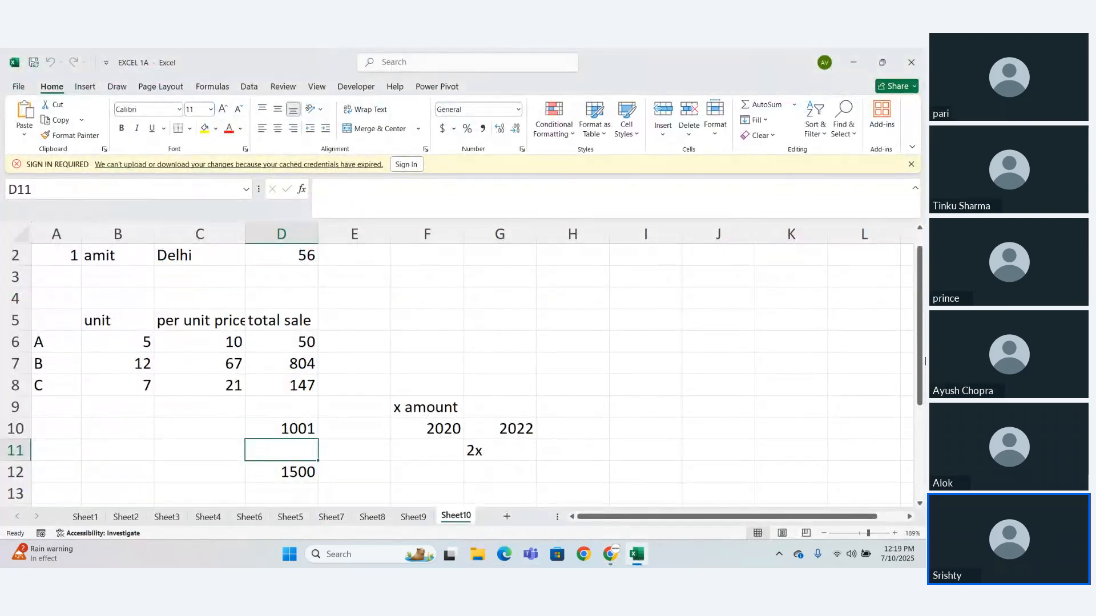
drag(920, 365, 918, 338)
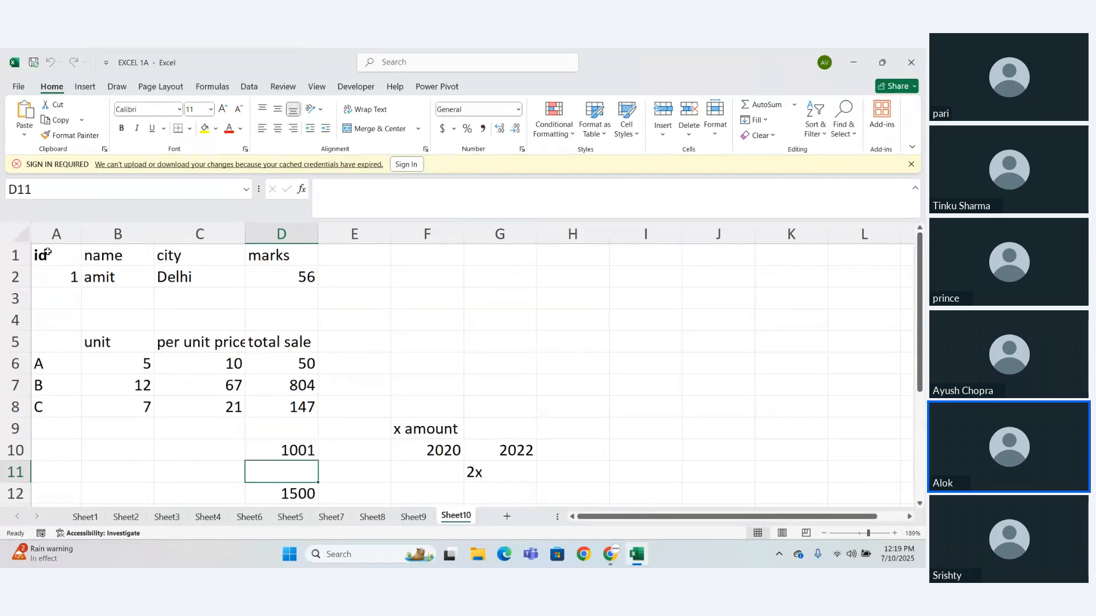
drag(47, 252, 471, 474)
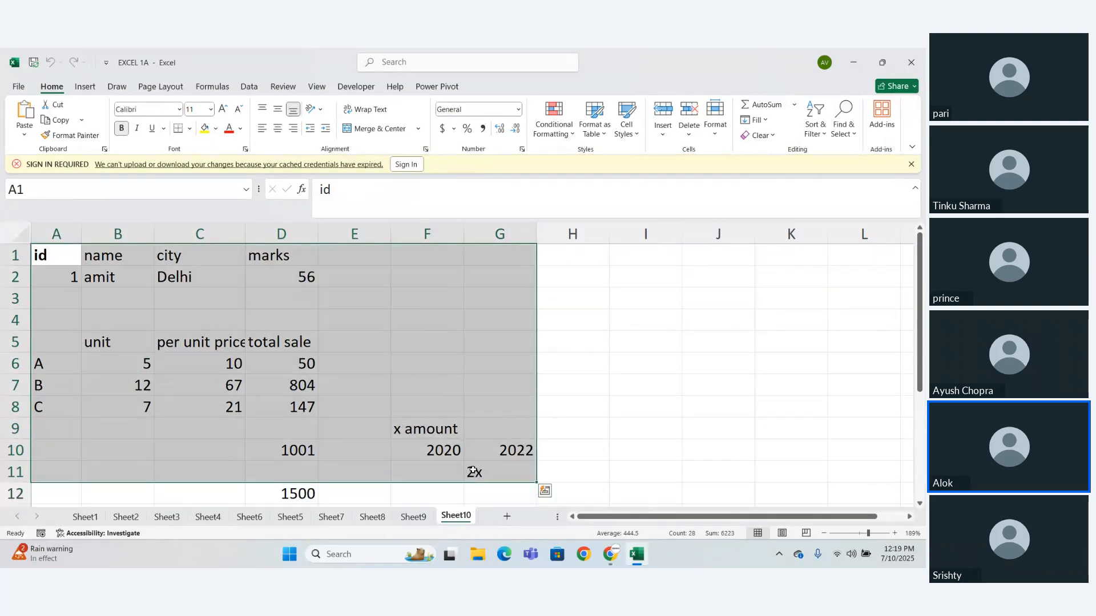
key(Delete)
click(377, 427)
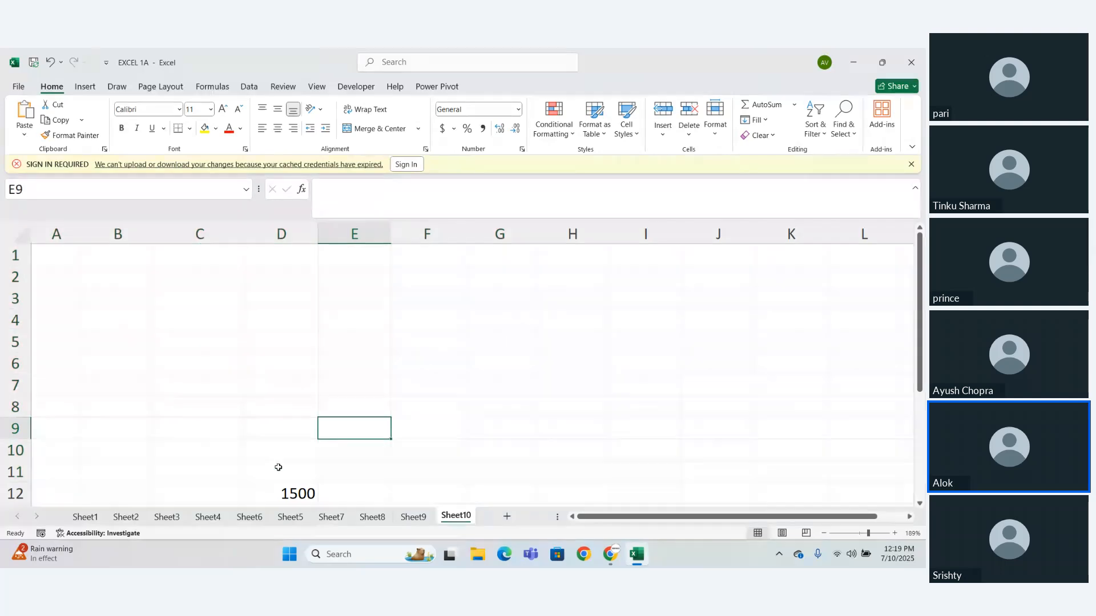
- Clear the leftover value 1500 from cell D12
key(Down)
key(Down)
key(Down)
key(Down)
key(Down)
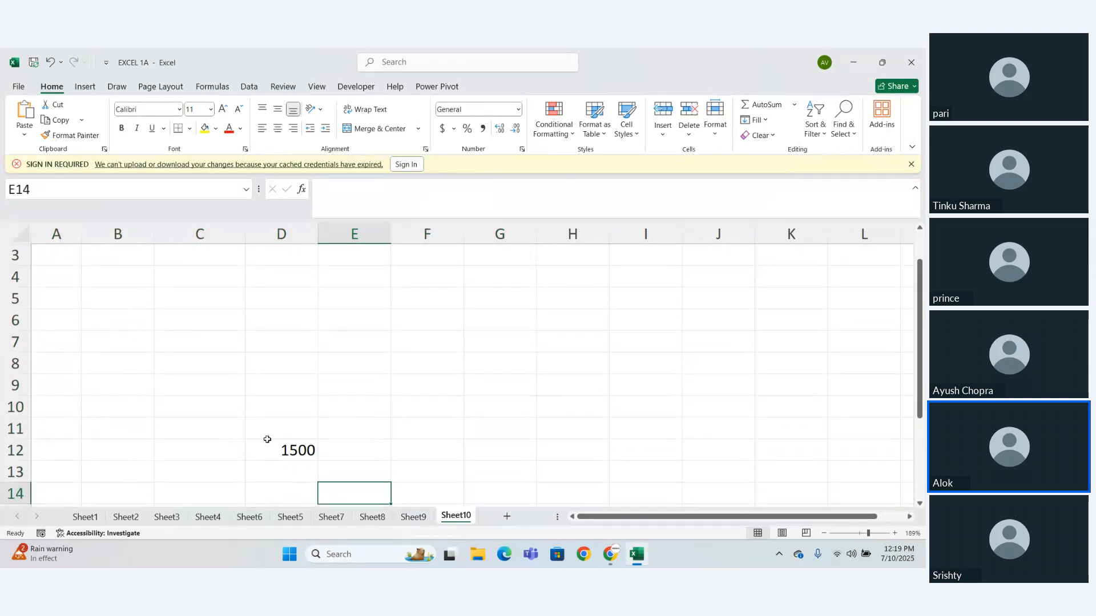
drag(267, 439, 320, 477)
key(Delete)
click(381, 447)
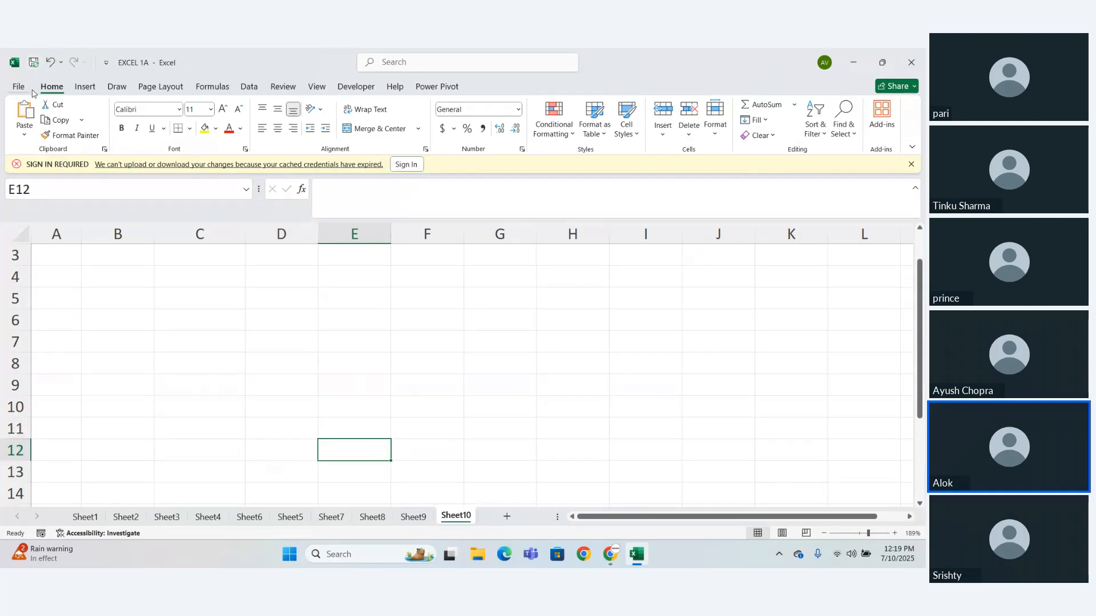
click(86, 86)
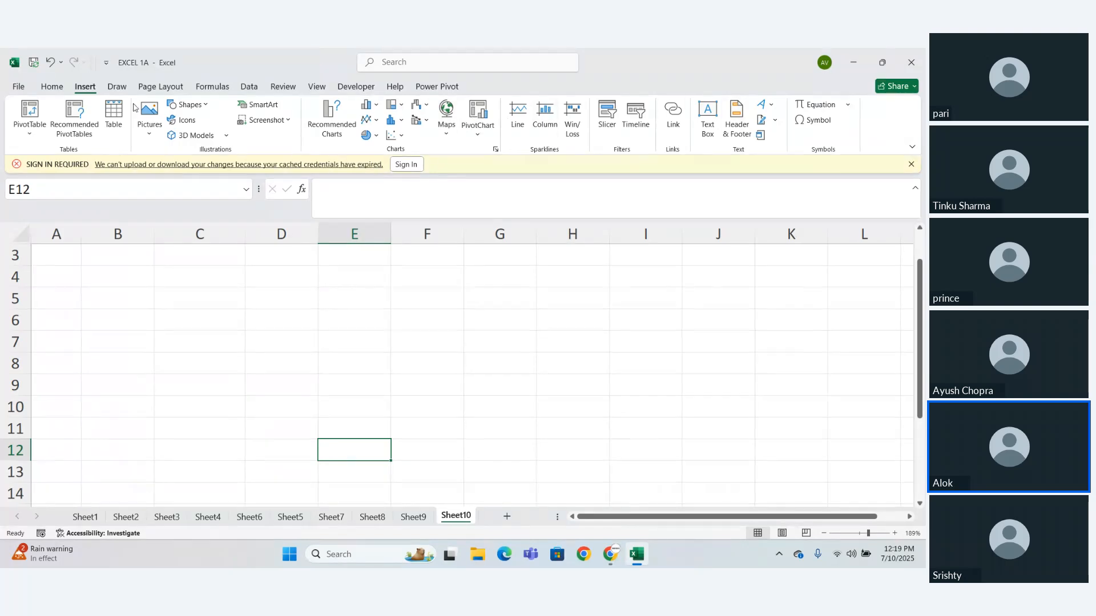
click(116, 87)
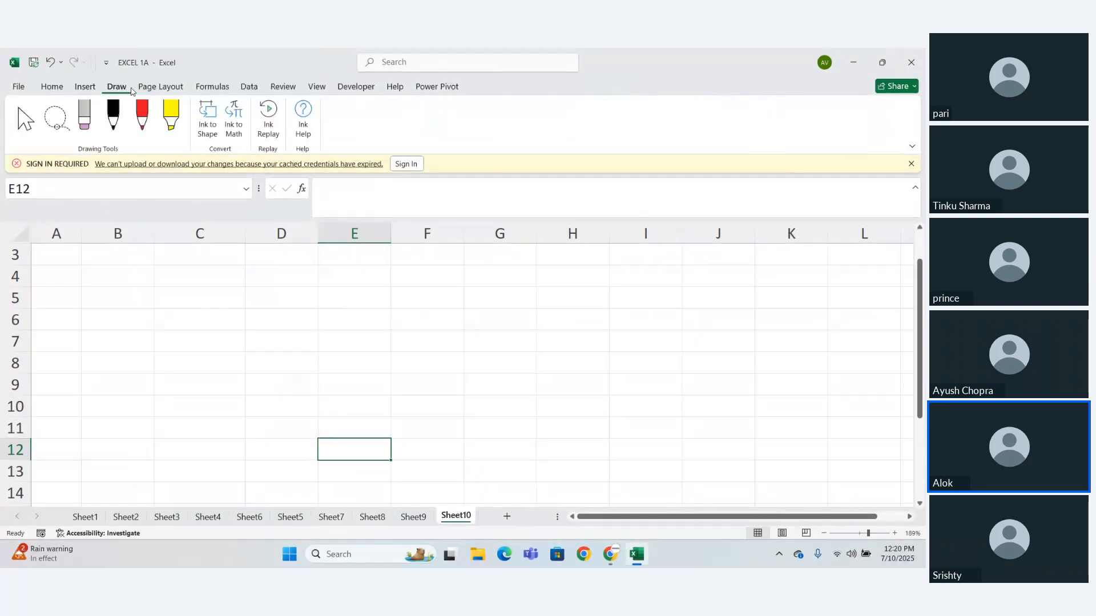
click(150, 88)
click(209, 89)
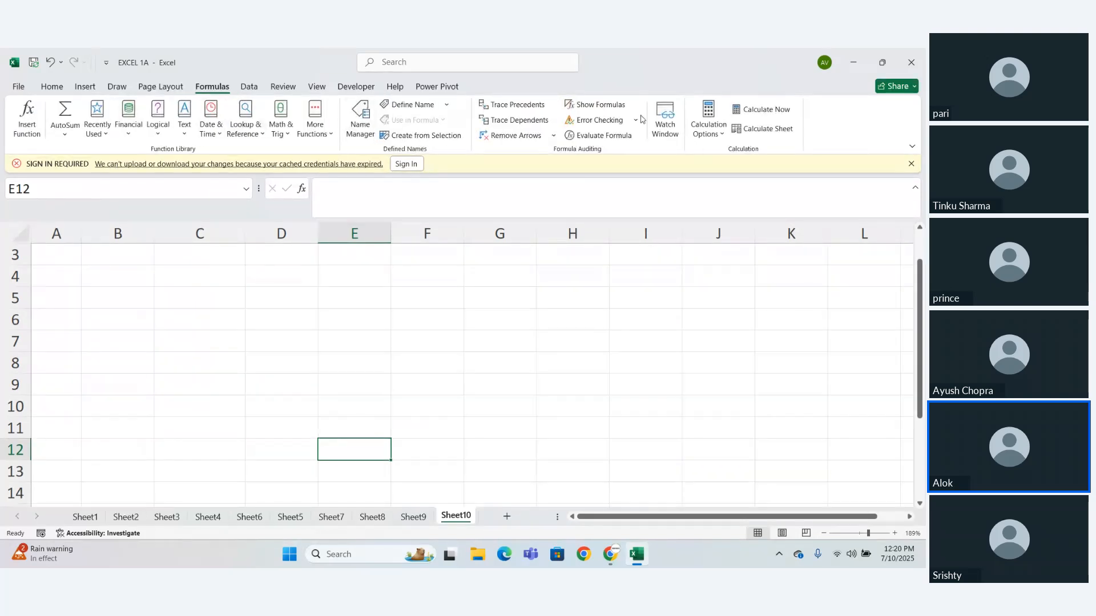
click(242, 88)
click(224, 292)
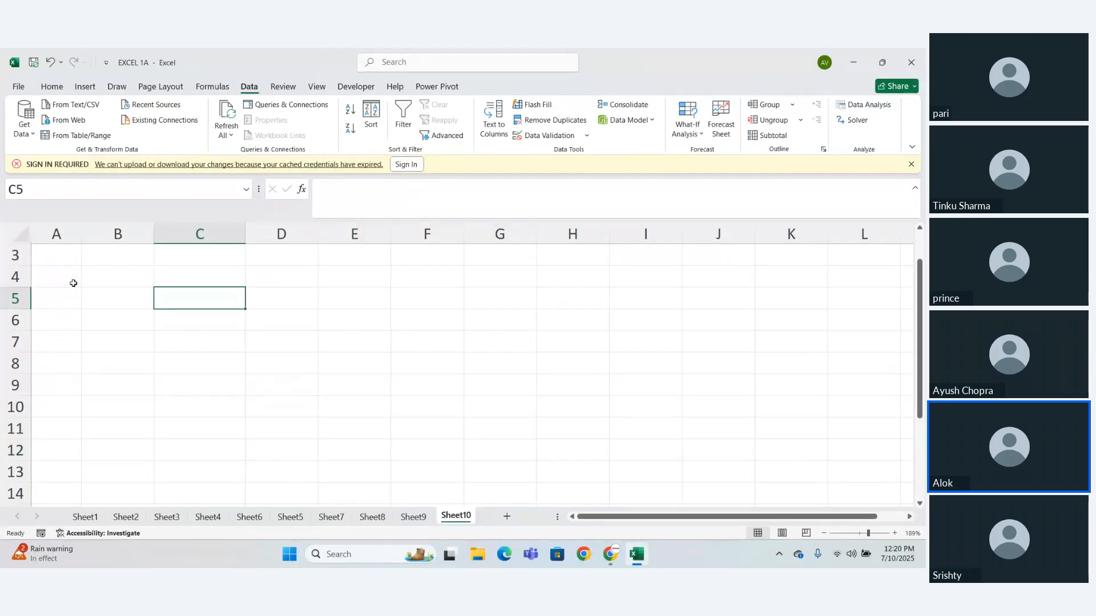
- Enter the heading ETL in cell A4
double_click(70, 280)
text(D)
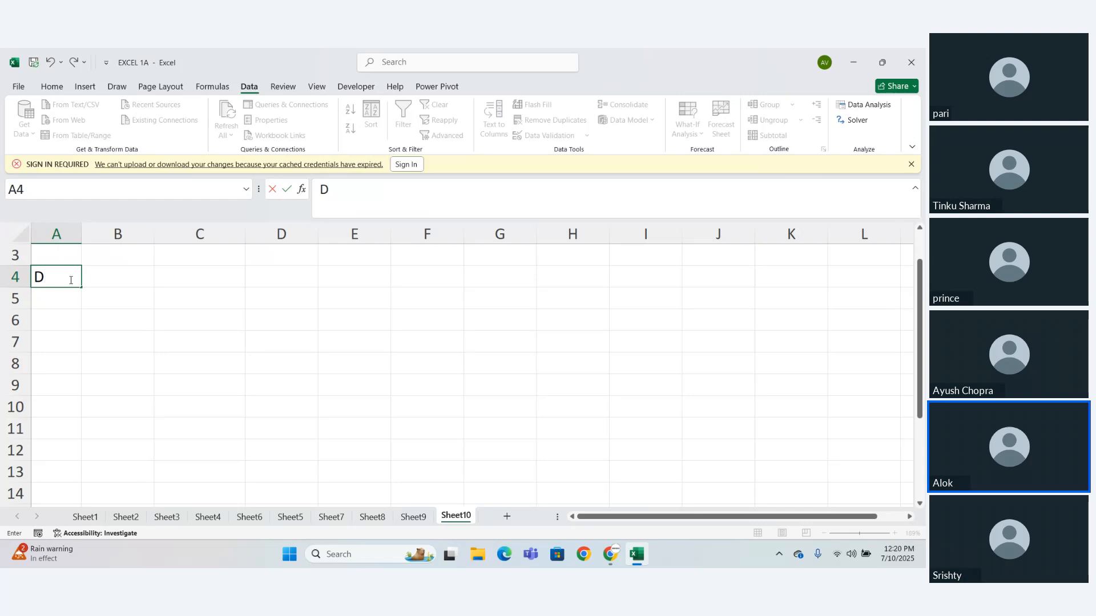
key(BackSpace)
text(Et)
key(BackSpace)
text(TL)
key(ctrl+Return)
key(Return)
- Enter E in cell B4 and its meaning, "Extract the data", in cell C4
click(98, 285)
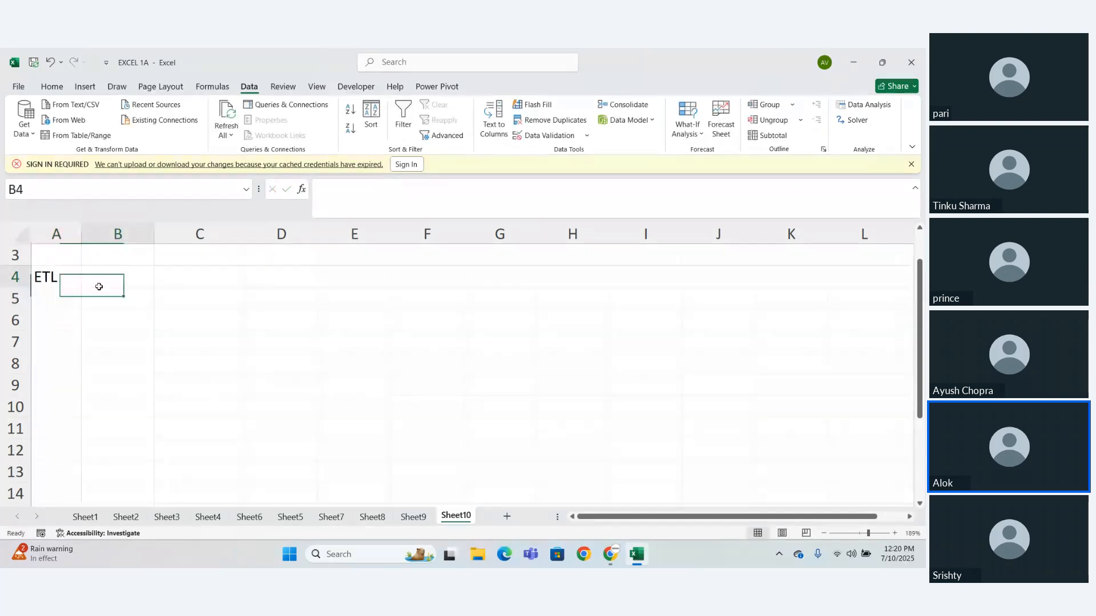
text(E)
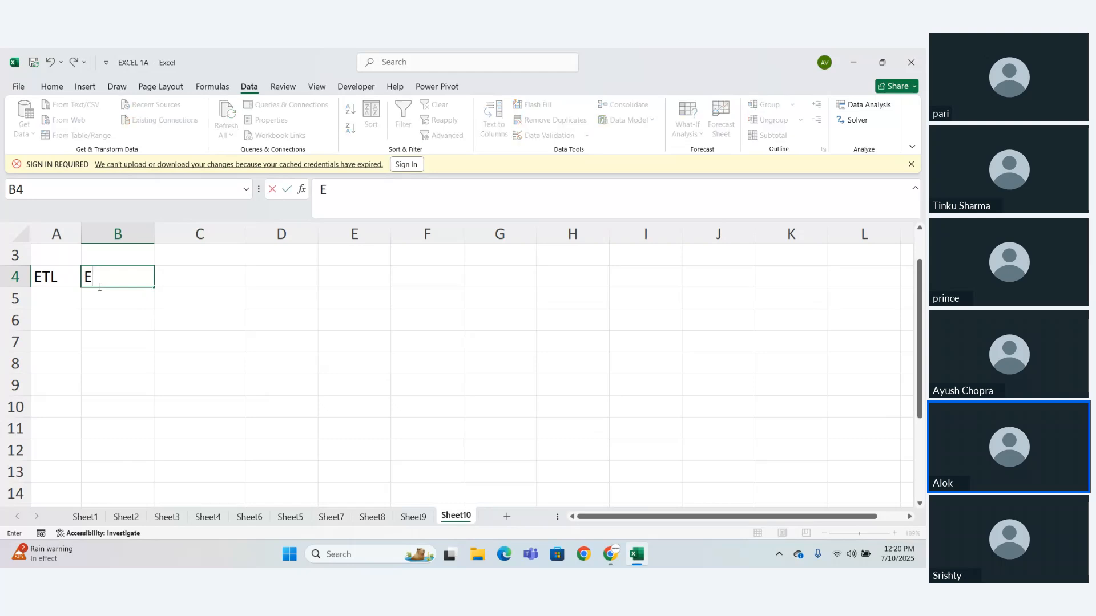
key(Tab)
text(E)
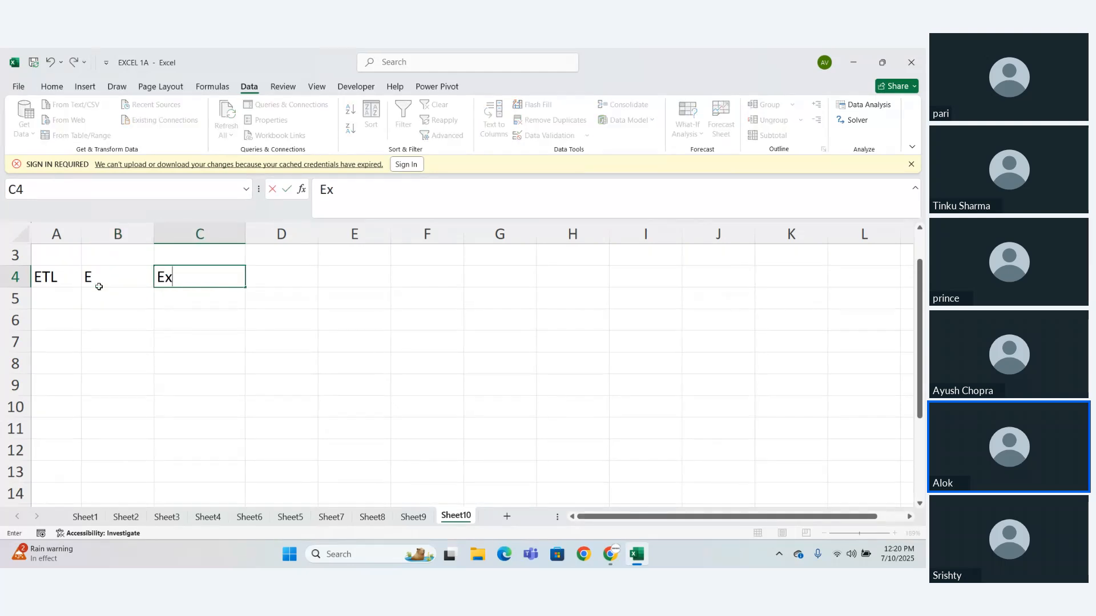
text(xtract h)
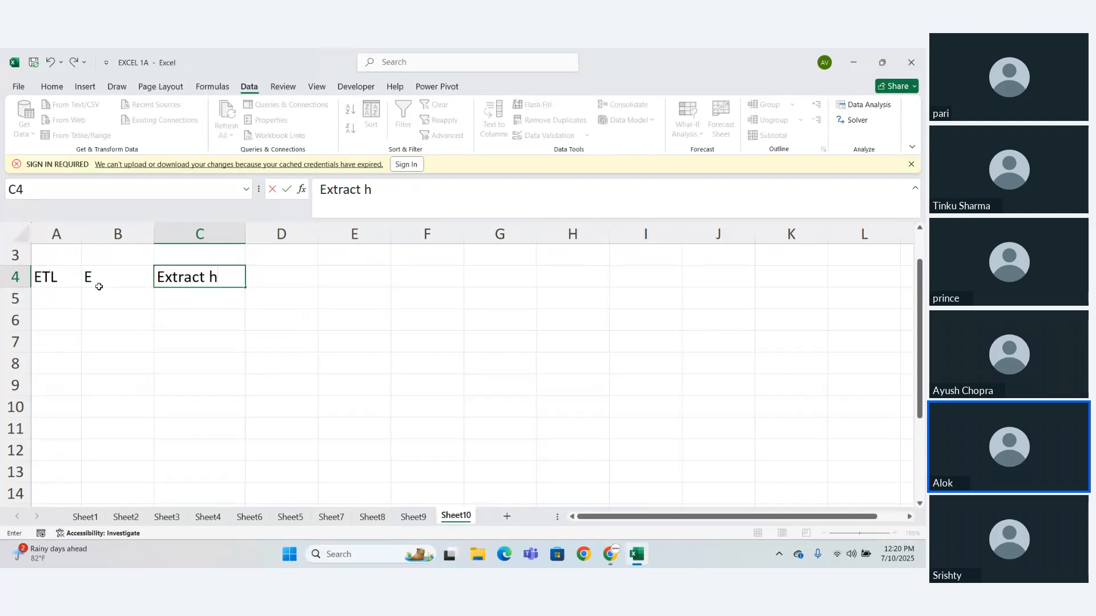
key(BackSpace)
text(the daa)
key(BackSpace)
text(ta)
key(Return)
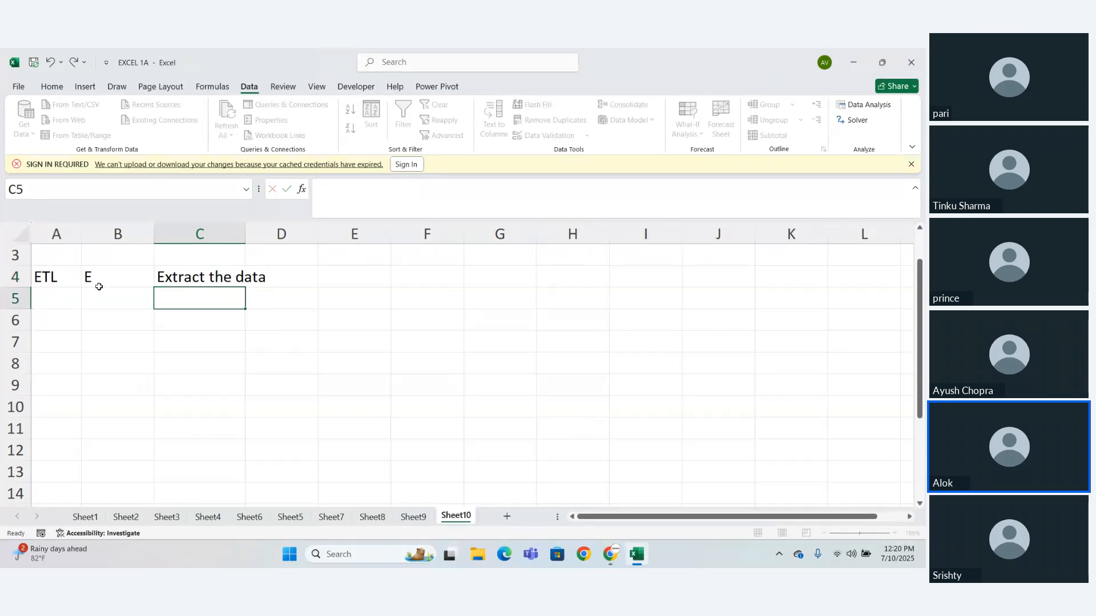
- Enter T in cell B5 and its meaning, "Transform the Data", in cell C5
click(99, 287)
click(105, 296)
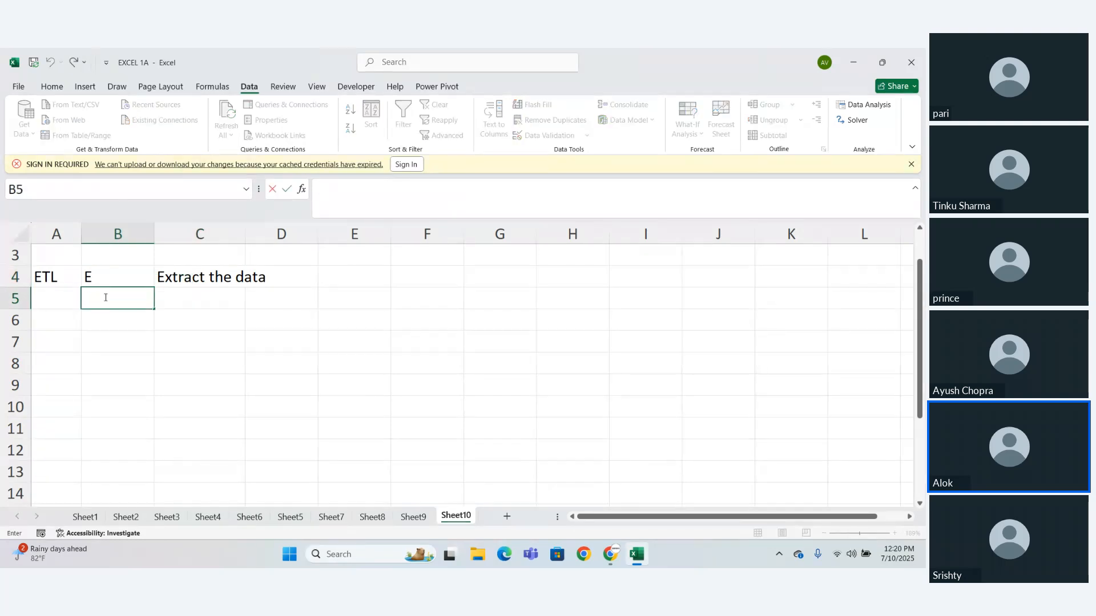
text(T)
key(Tab)
text(Tran)
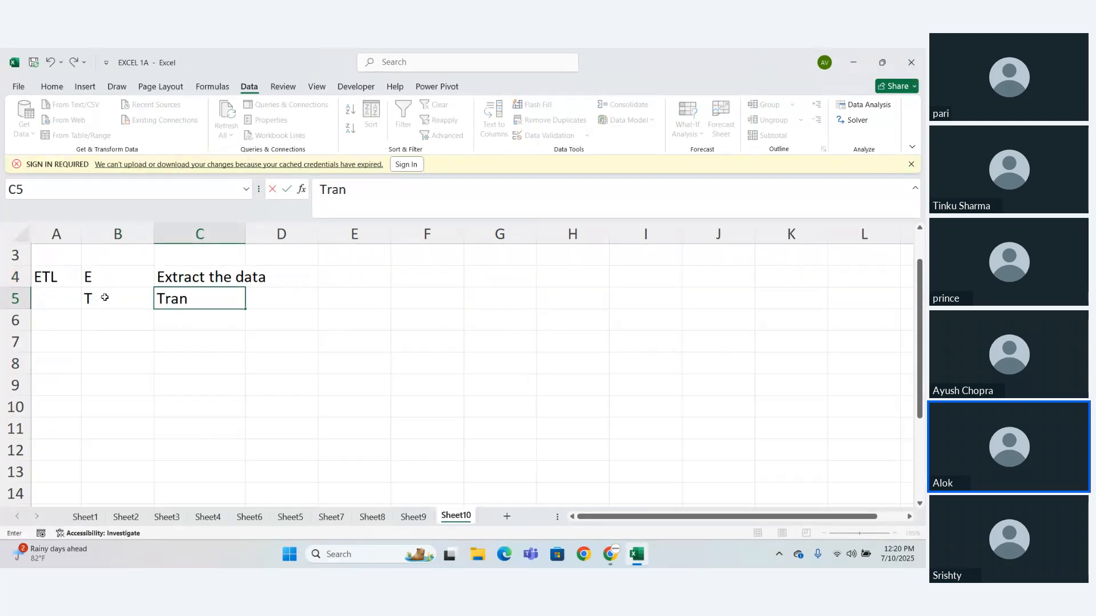
text(sform the )
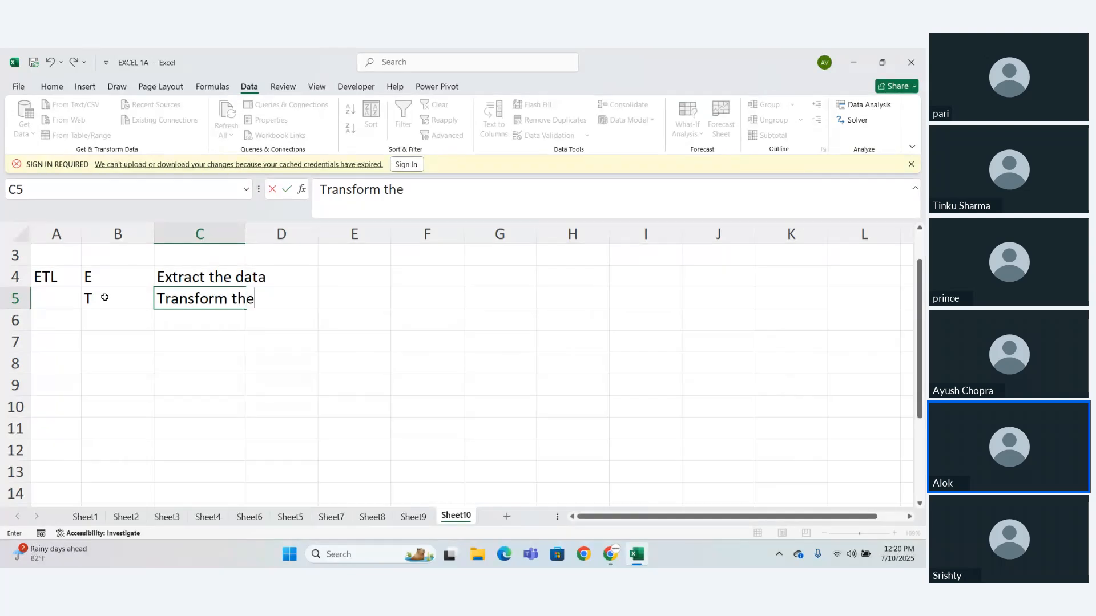
text(d)
key(BackSpace)
text(Data)
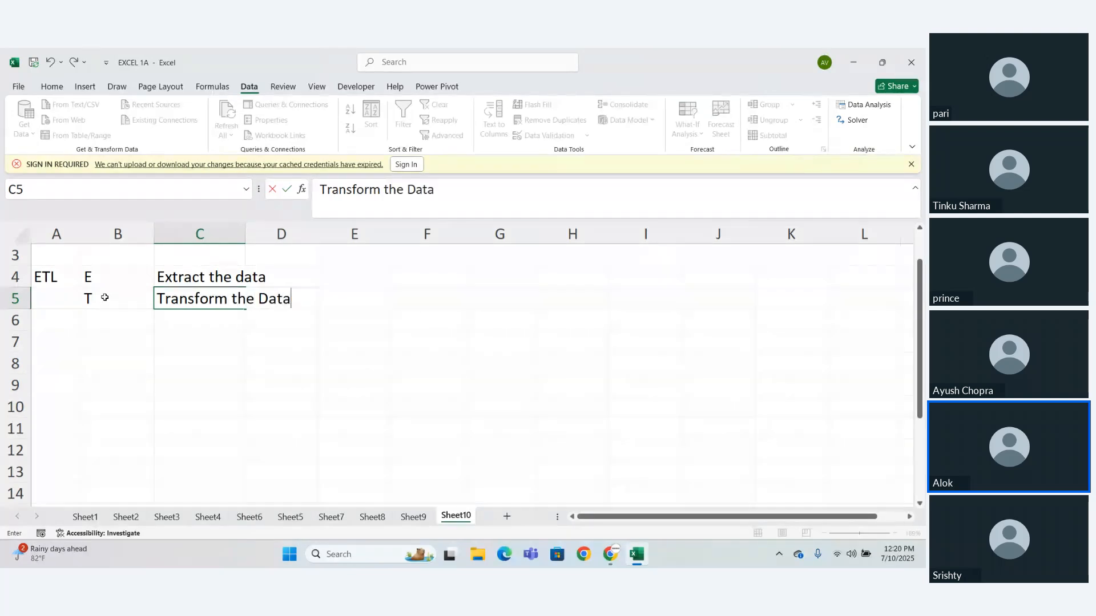
key(Return)
- Enter L in cell B6 and its meaning, "Load The Data", in cell C6
click(97, 322)
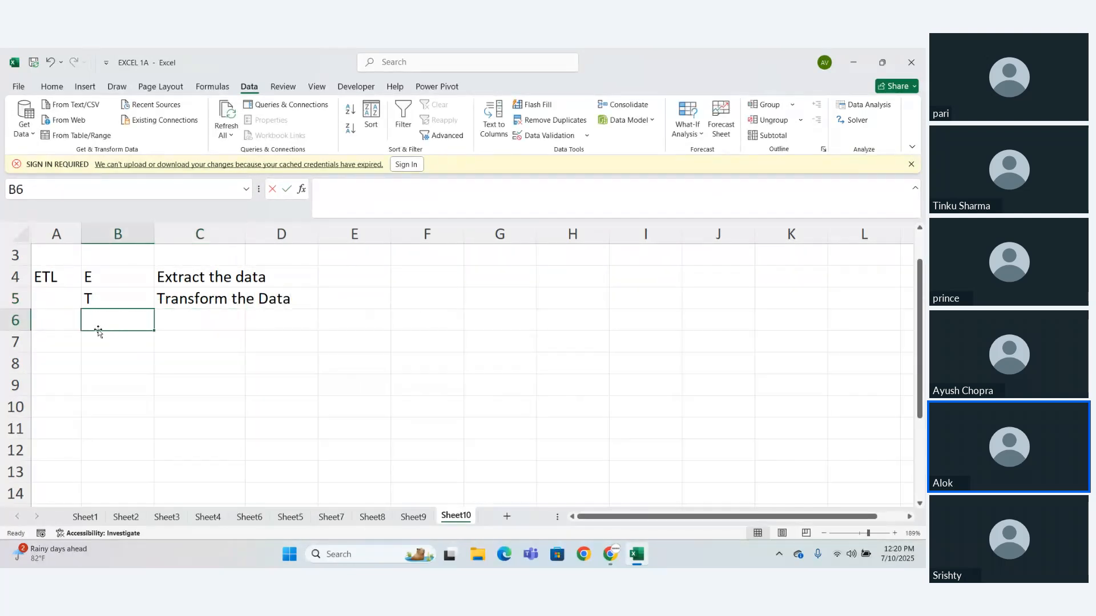
text(L)
key(Right)
text(Load)
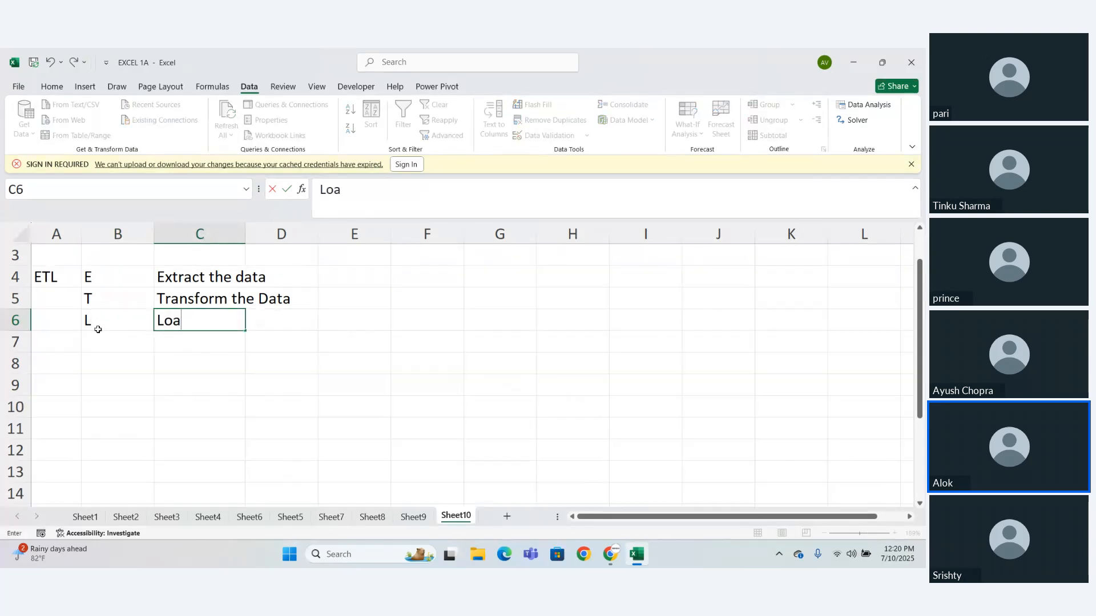
key(Return)
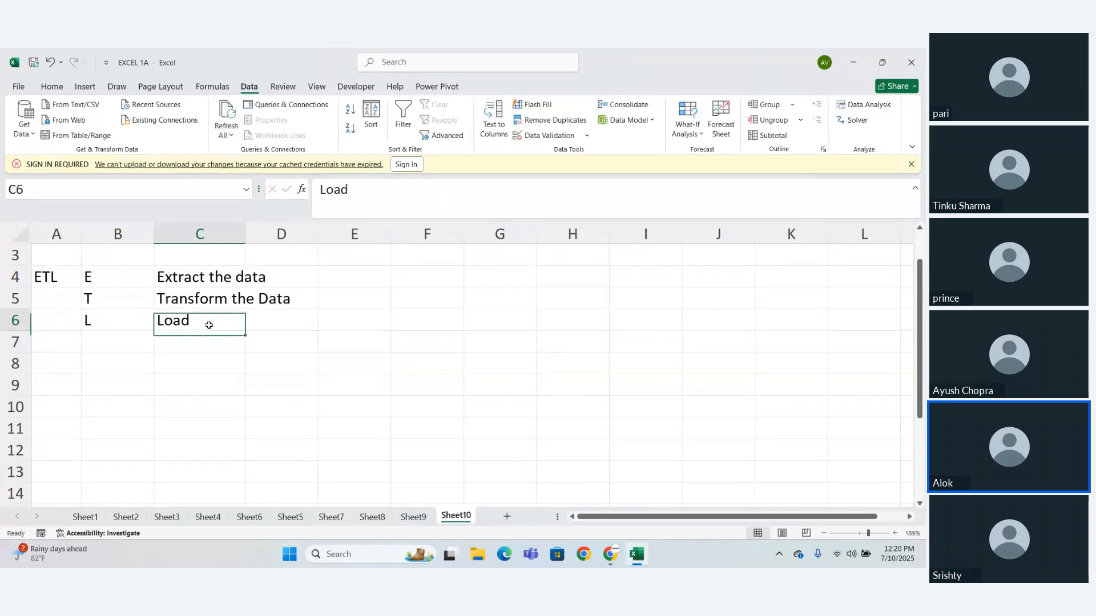
double_click(209, 322)
text(Thw)
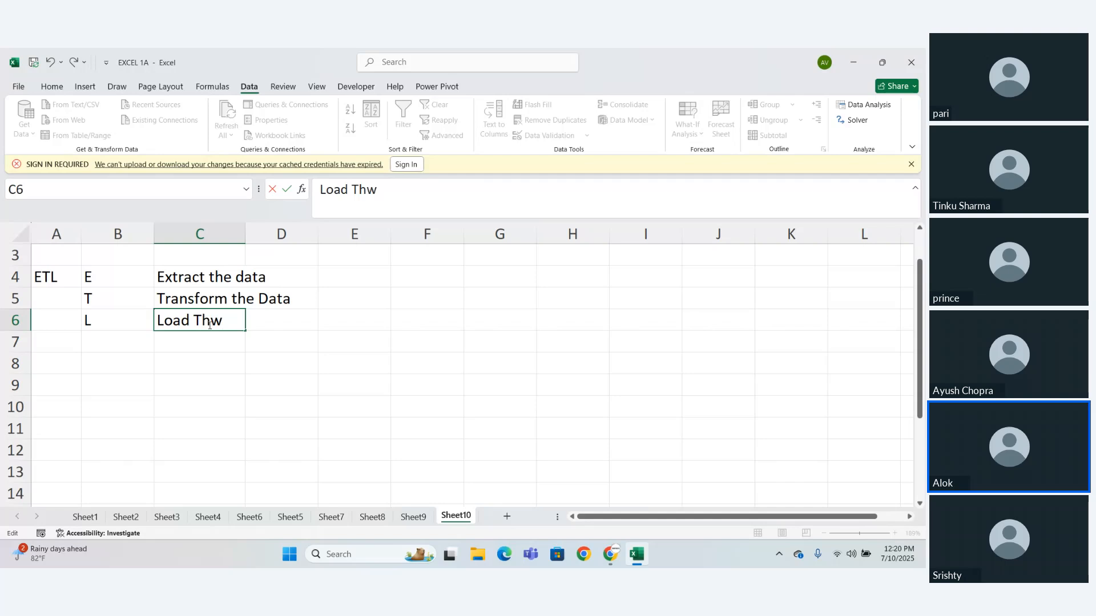
key(BackSpace)
text(e Data)
key(Return)
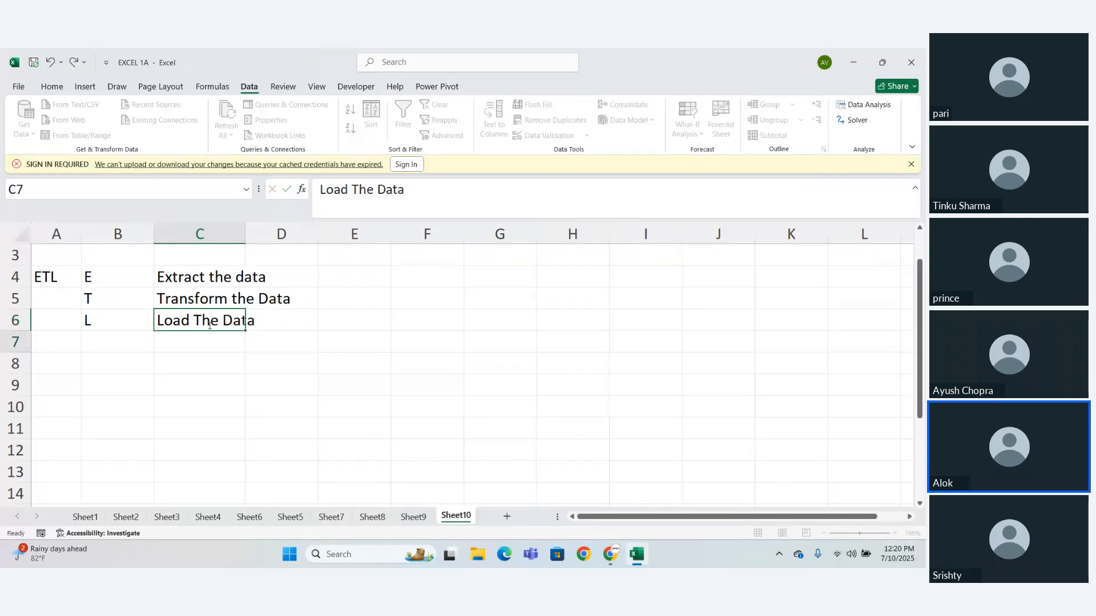
- Widen column C to fit its text and dismiss the sign-in required notification
drag(196, 284, 228, 350)
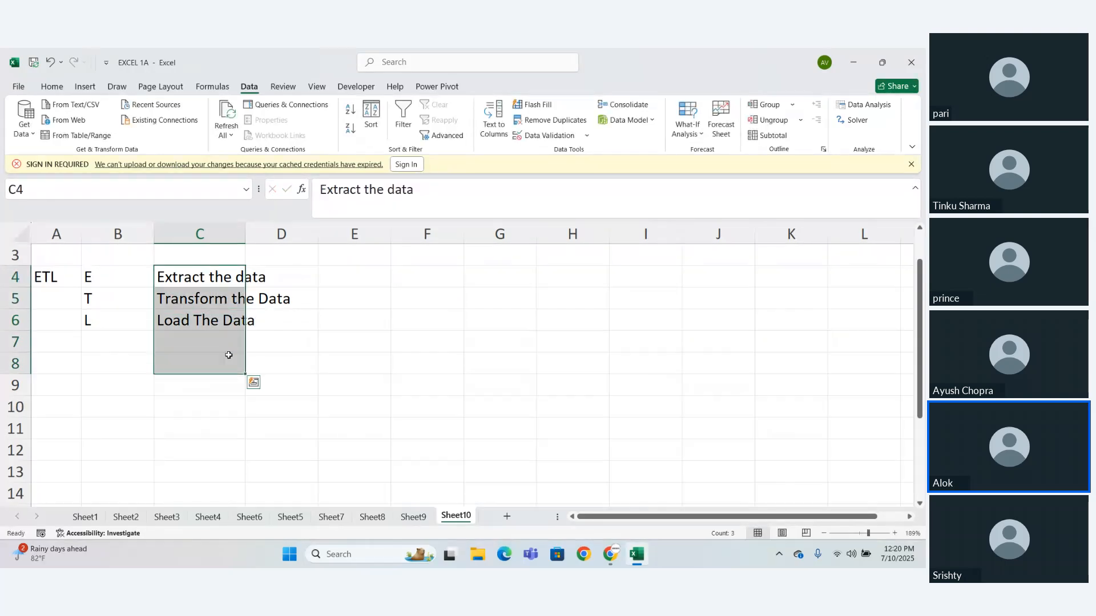
click(217, 363)
drag(243, 226, 295, 227)
click(298, 361)
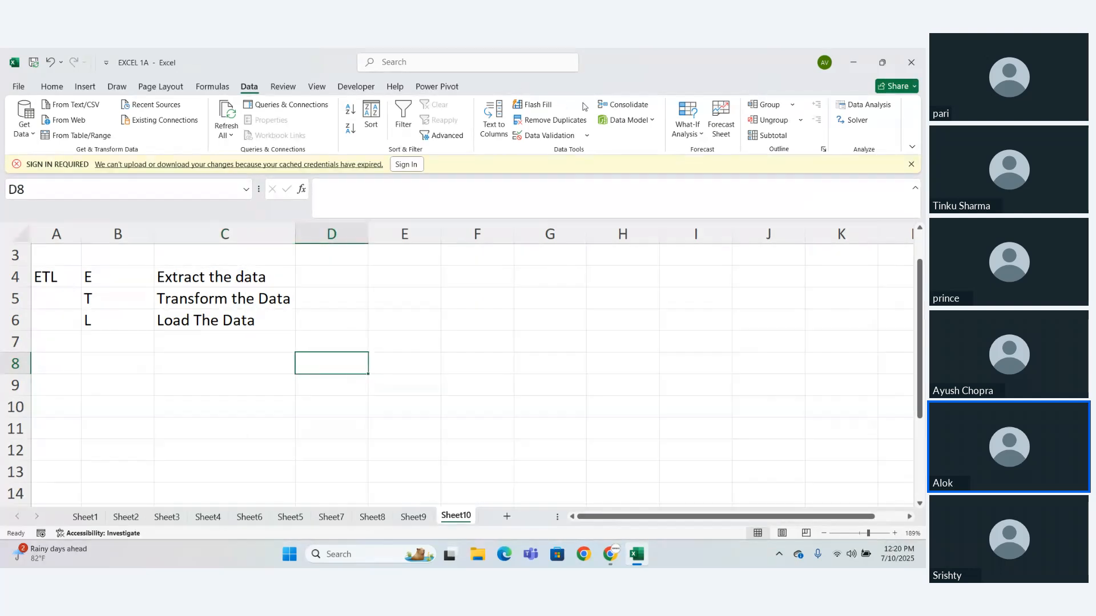
click(912, 165)
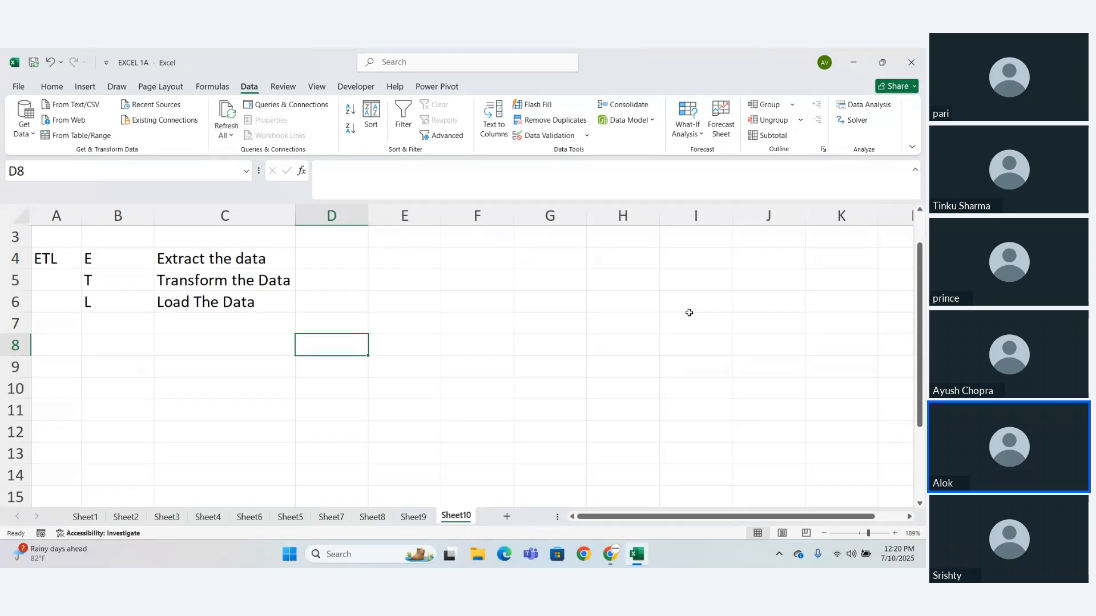
- Enter "Power Query Editor" in cell C8 below the ETL notes
click(95, 351)
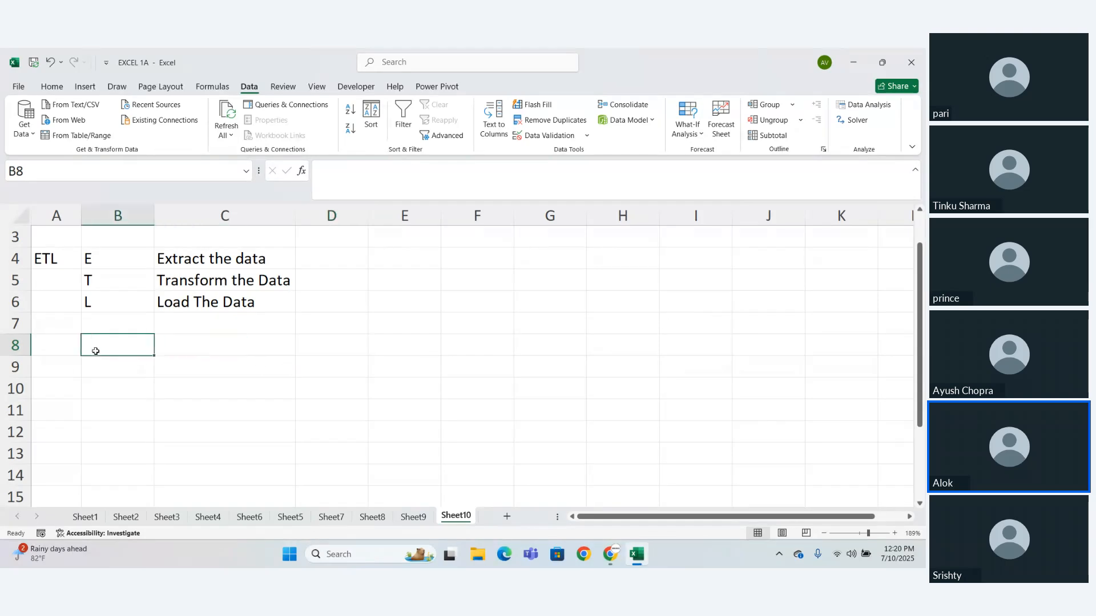
click(187, 347)
text(P)
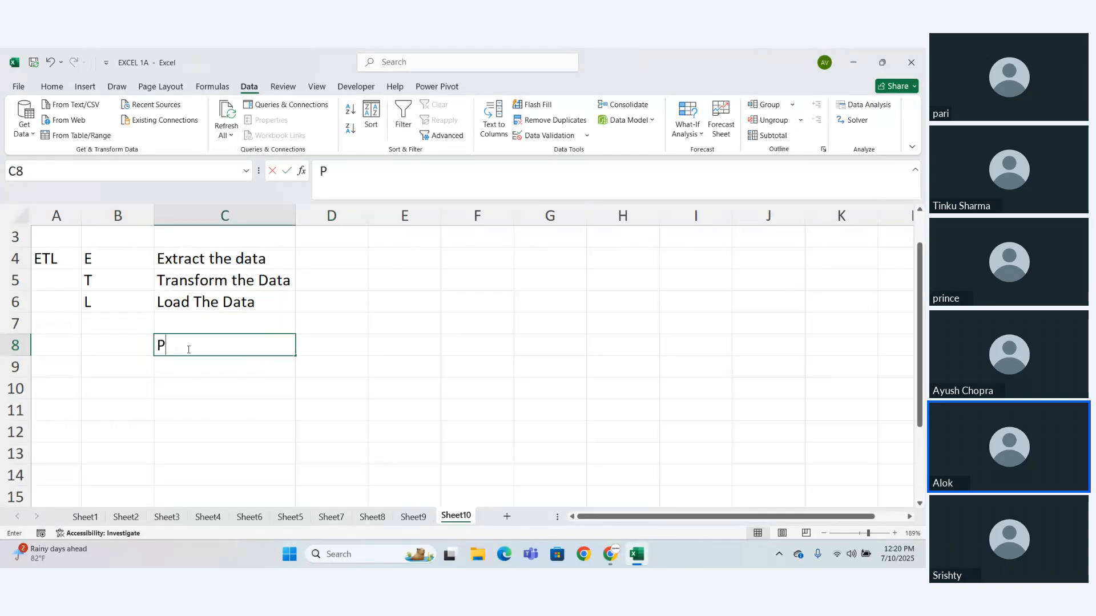
text(ower )
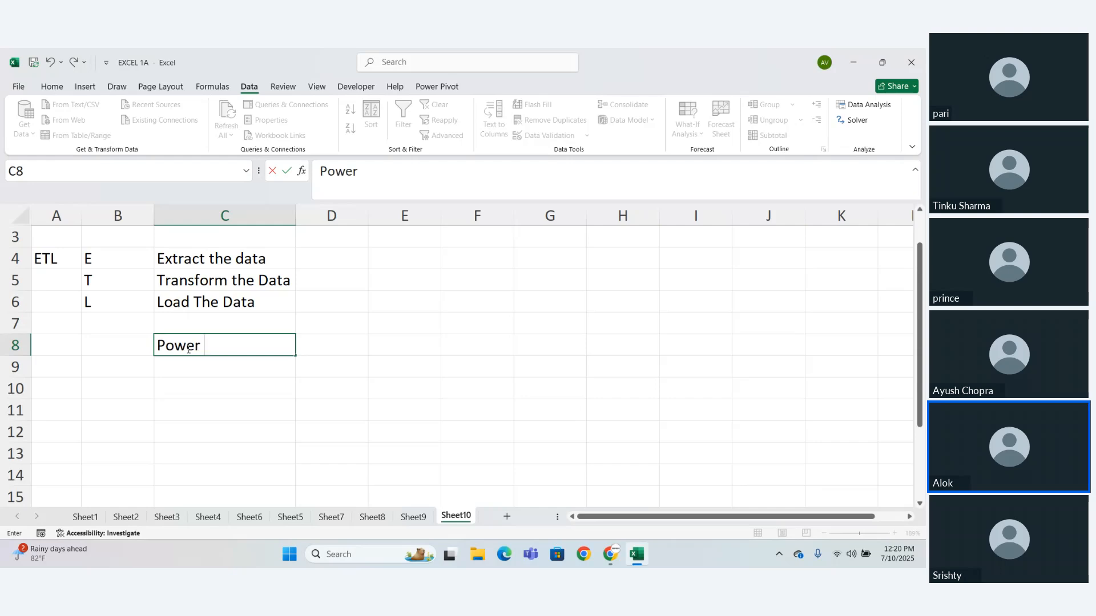
text(Query Edito)
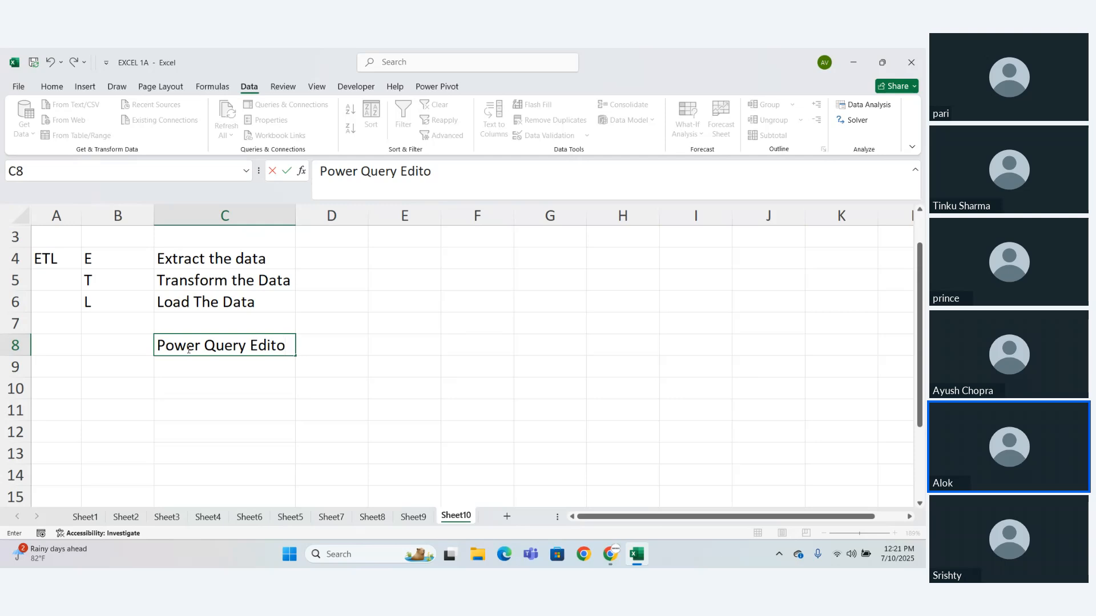
text(r)
key(Return)
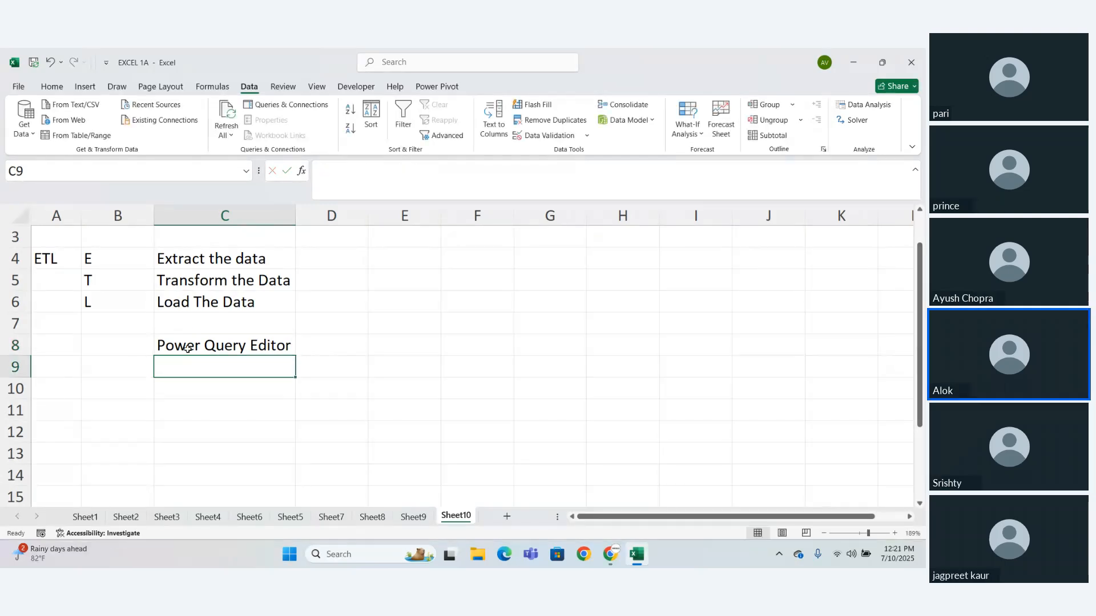
- Enter "create new column" in cell C11 below the Power Query Editor note
click(204, 406)
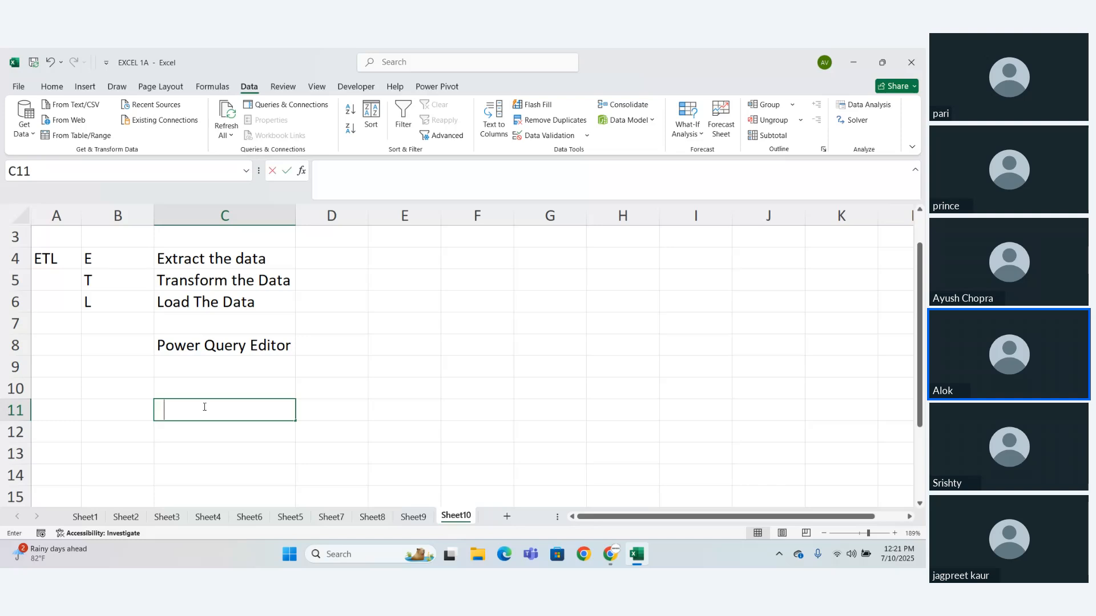
text(create)
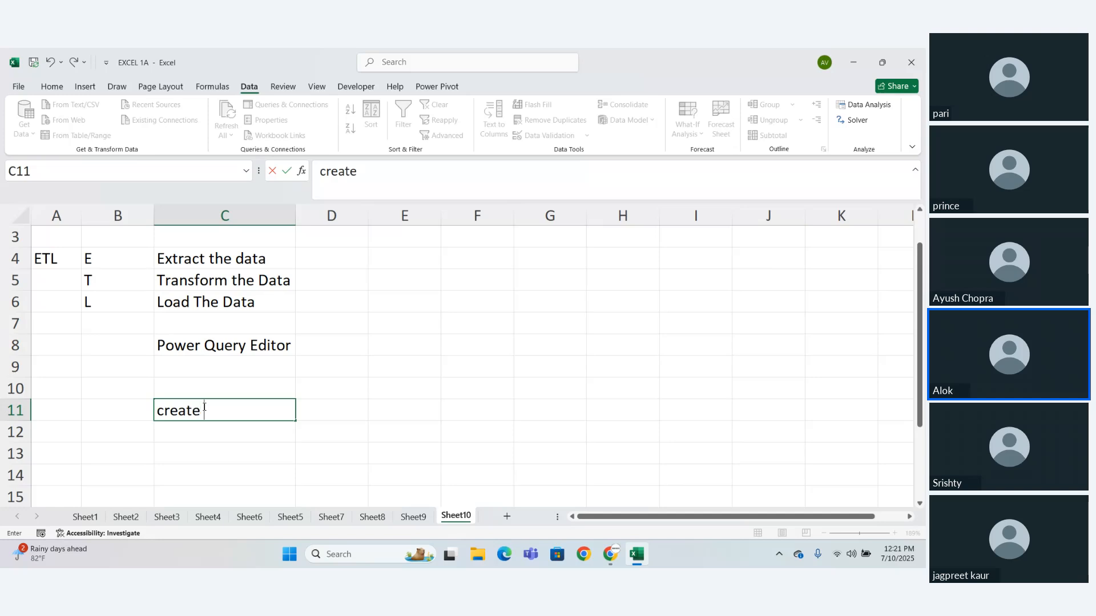
text( new column)
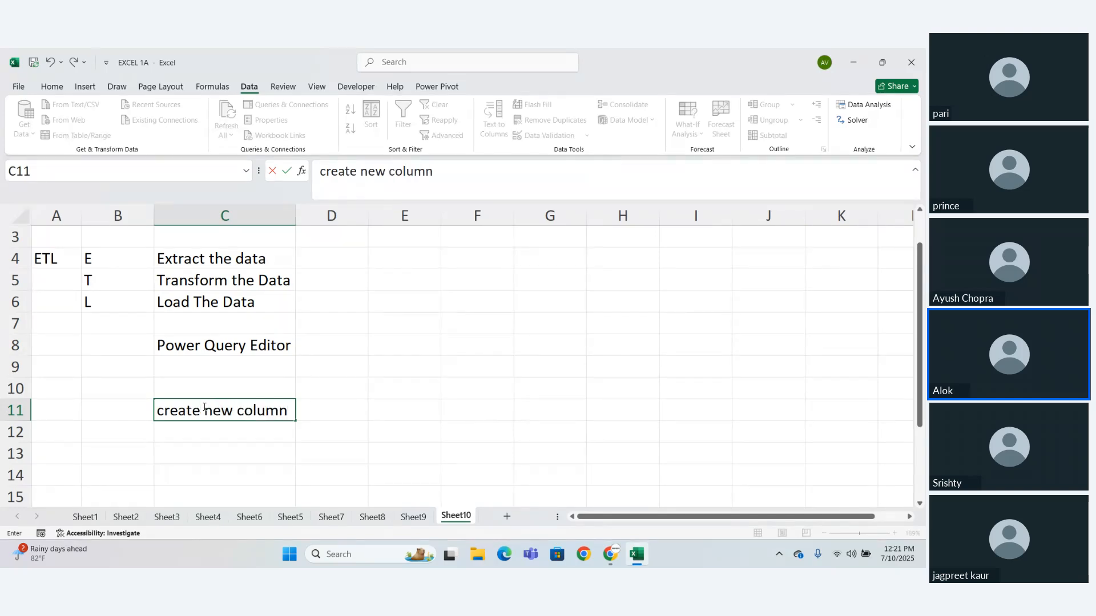
key(Return)
- Enter "find insights" in cell C12, clearing the mistaken text first
text(create new )
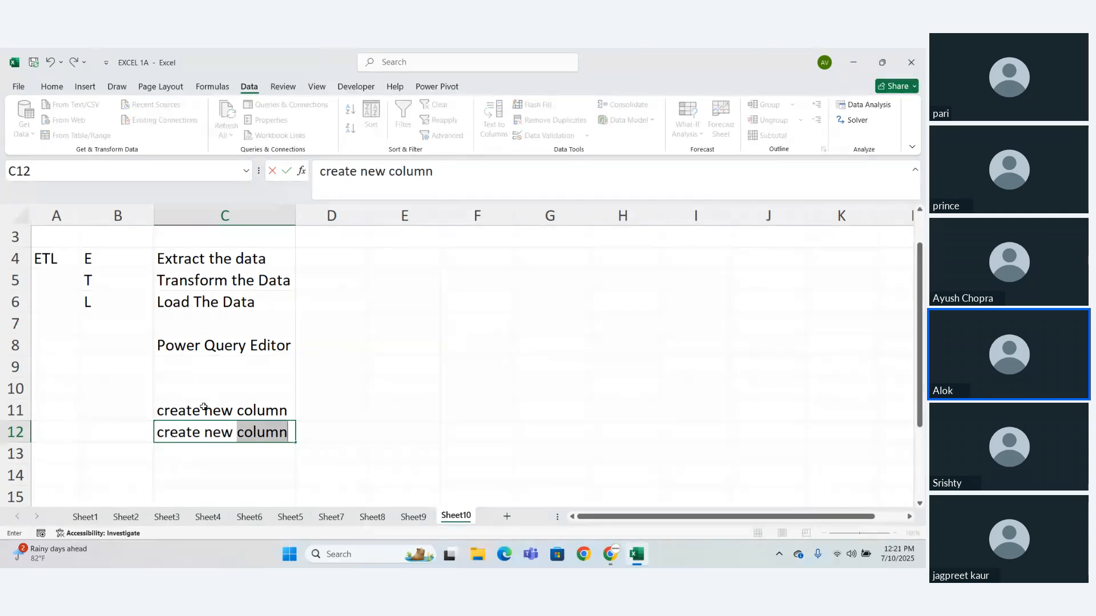
text(isin)
key(BackSpace)
key(BackSpace)
key(BackSpace)
key(BackSpace)
key(BackSpace)
key(BackSpace)
key(BackSpace)
key(BackSpace)
key(BackSpace)
key(BackSpace)
key(BackSpace)
key(BackSpace)
key(BackSpace)
key(BackSpace)
key(BackSpace)
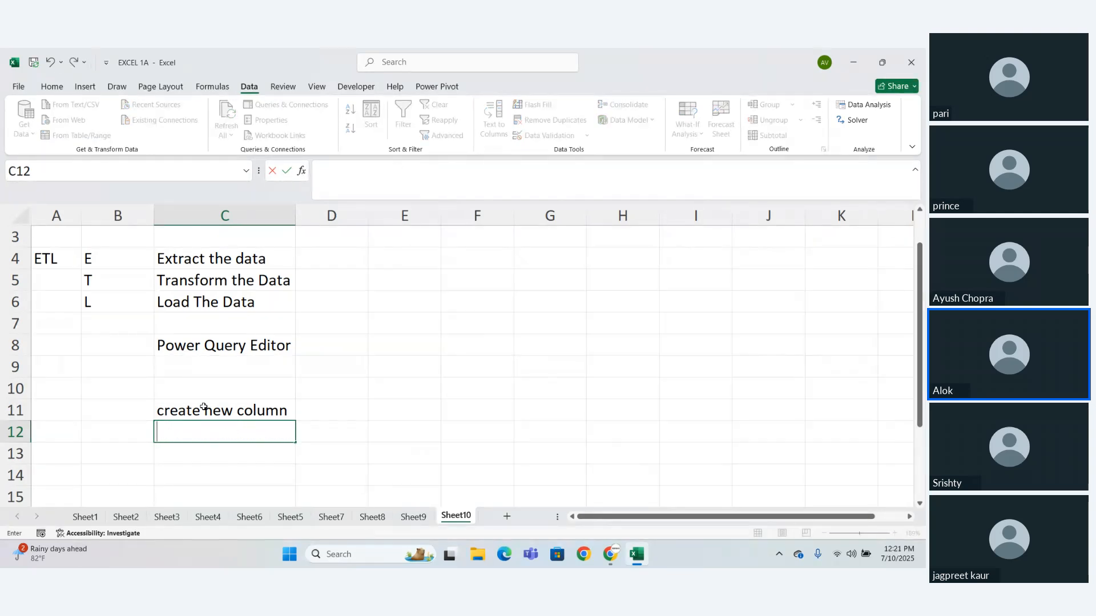
text(find insights)
key(Return)
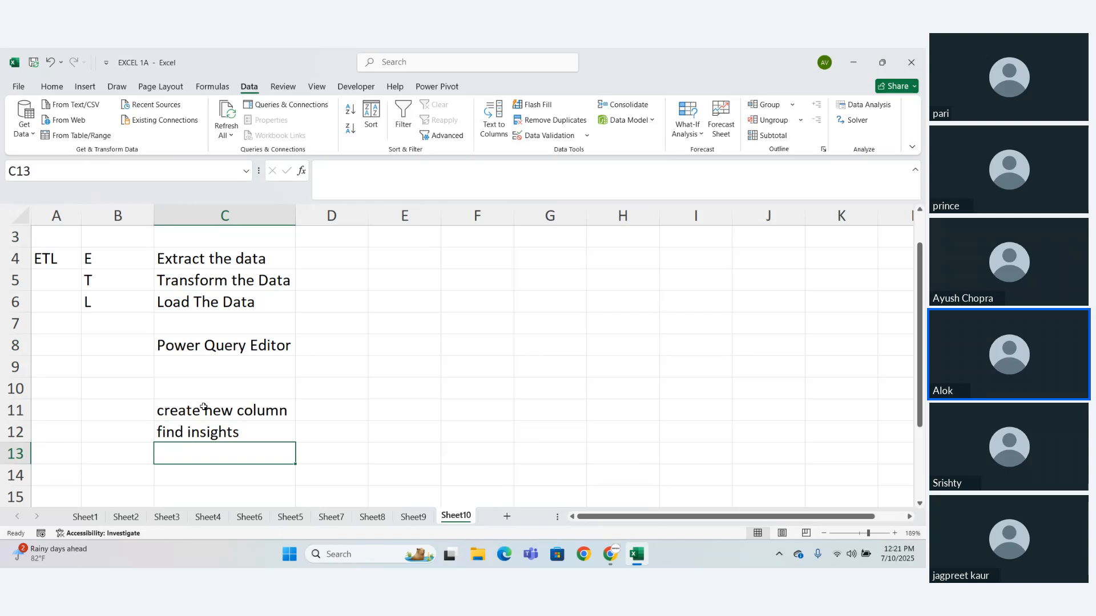
- Enter "invoke function" in cell C13 and "Clean the Data" in cell C14
text(inv)
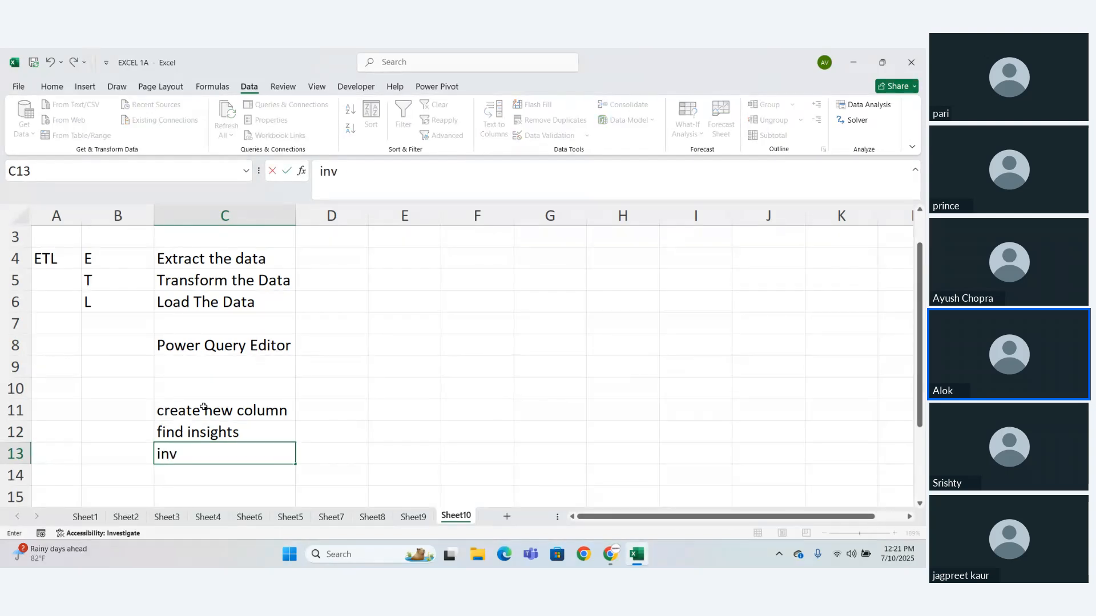
text(oke function)
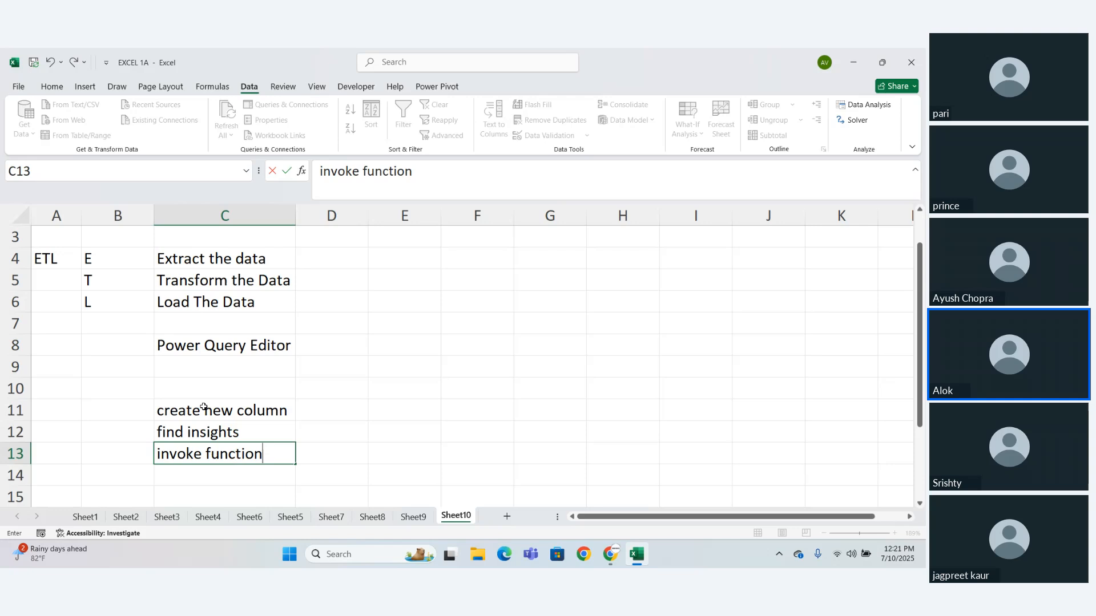
key(Return)
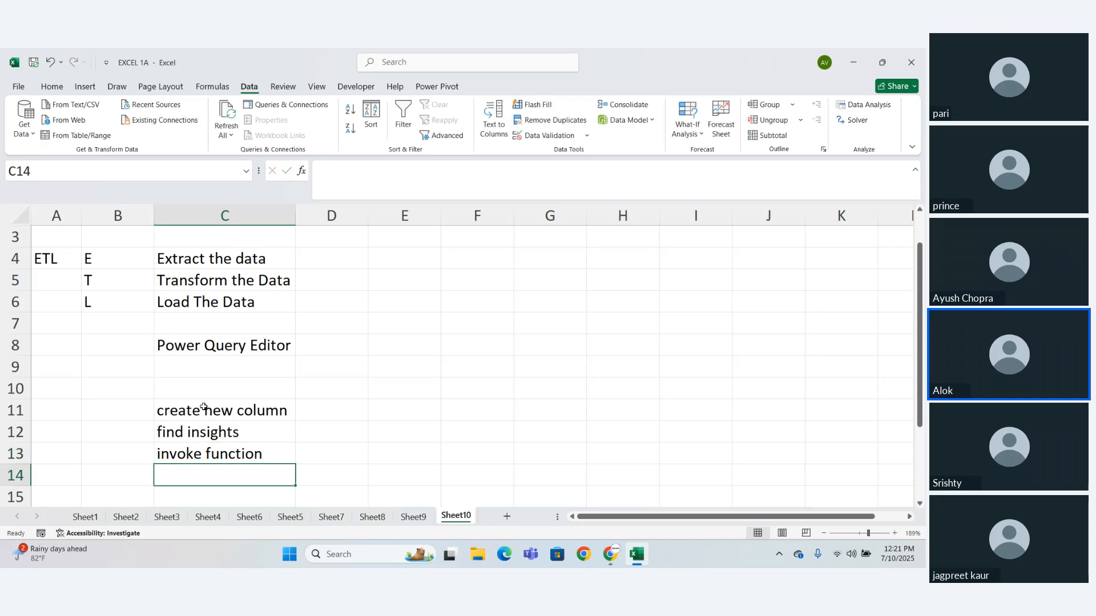
text(Clean t)
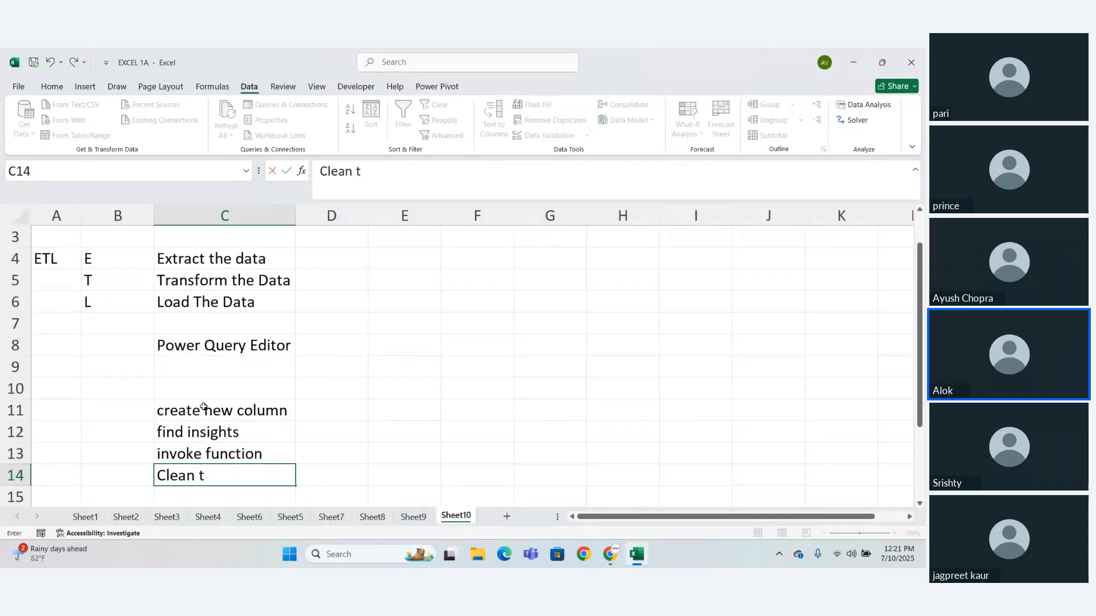
text(he Data)
key(Return)
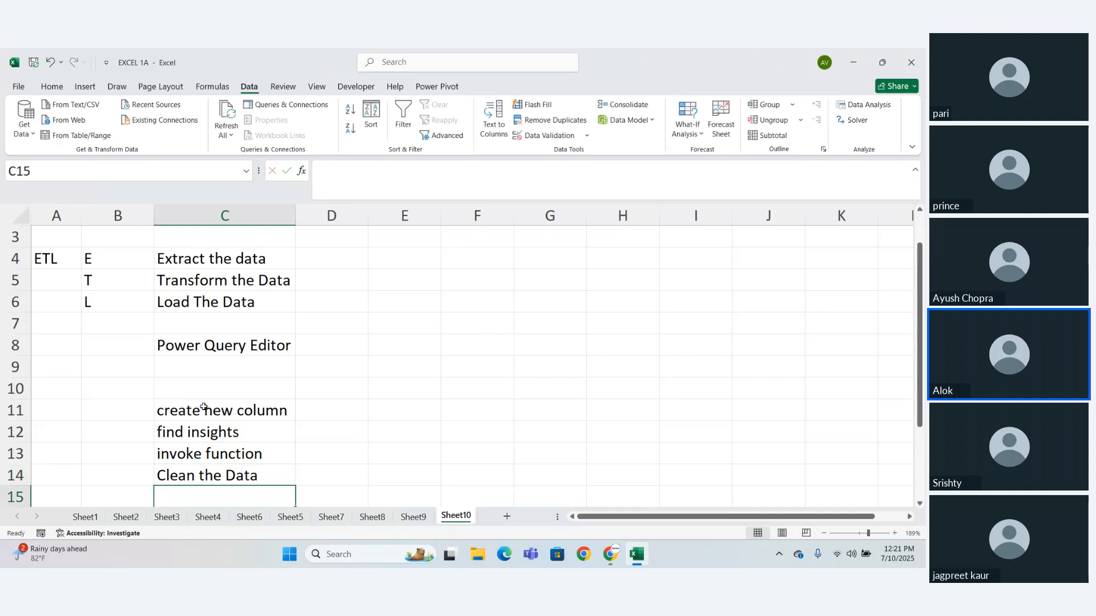
drag(176, 420, 194, 481)
click(194, 480)
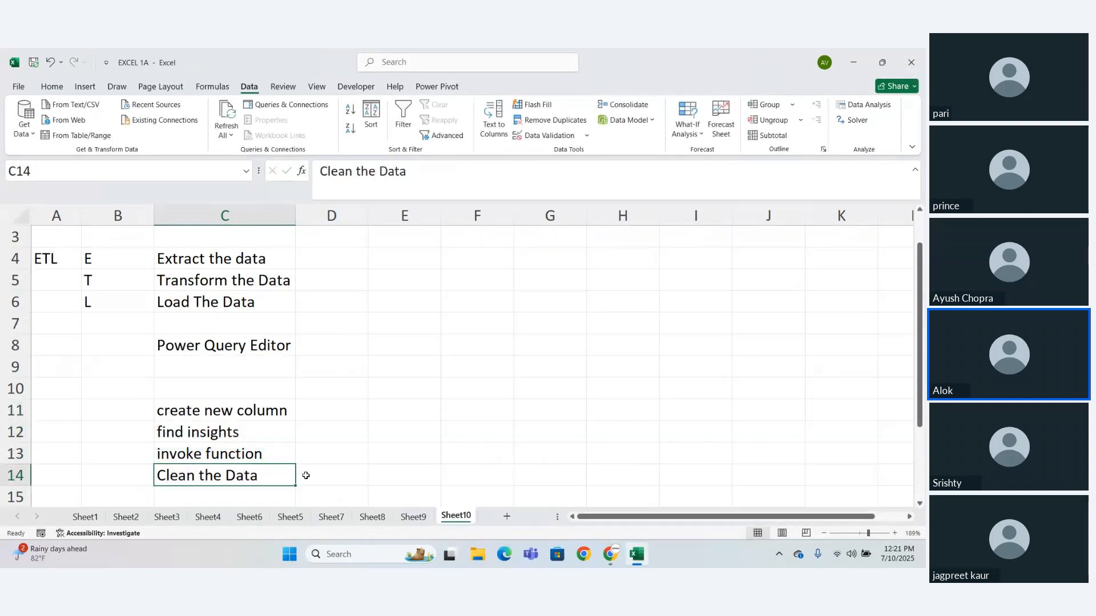
click(306, 476)
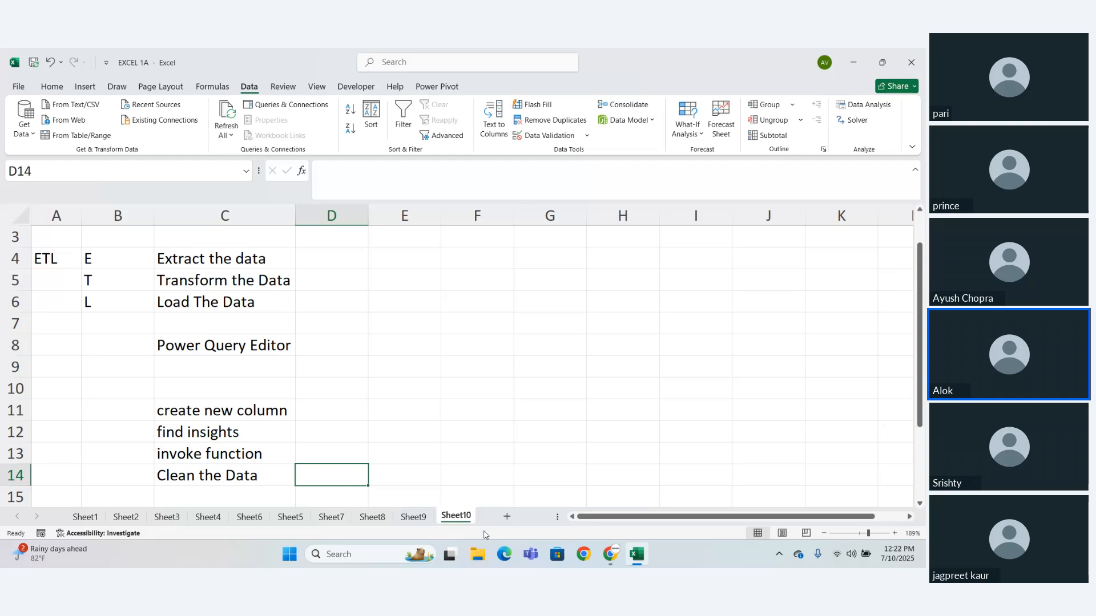
- Switch to the Zoho Meeting window in Chrome to check the meeting, and return to the Excel workbook
click(611, 554)
click(589, 524)
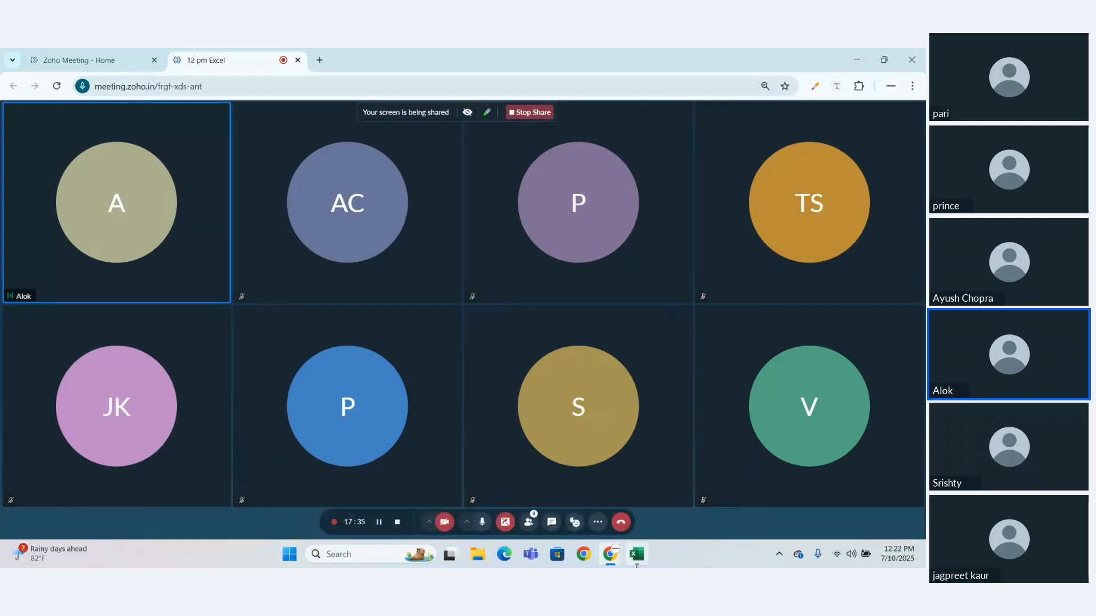
mouse_move(637, 555)
click(636, 508)
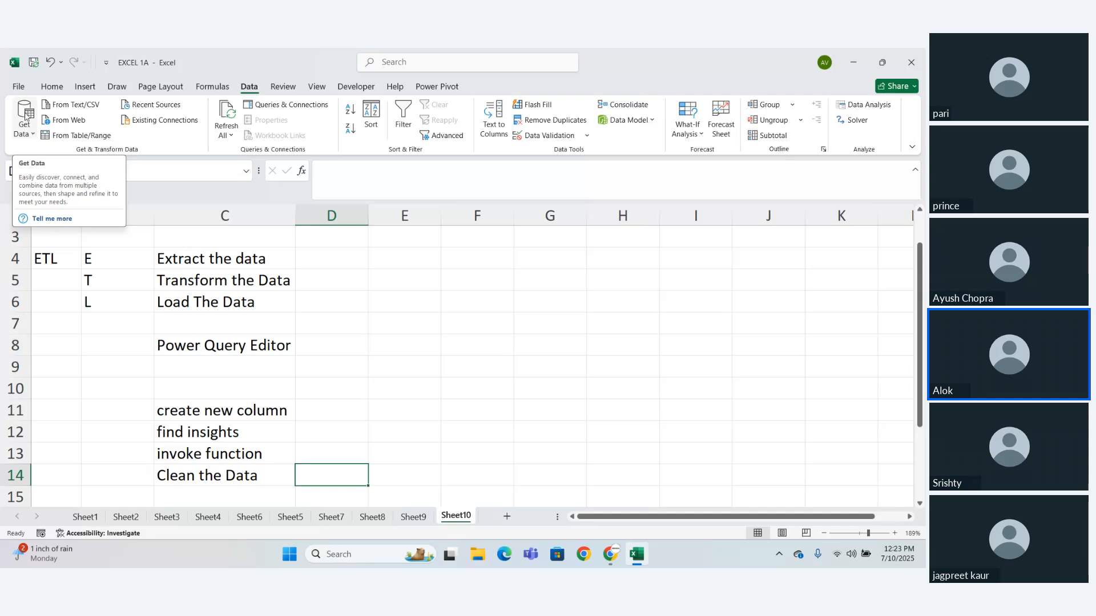
- Look through the data source categories offered by Get Data and close the list
click(26, 135)
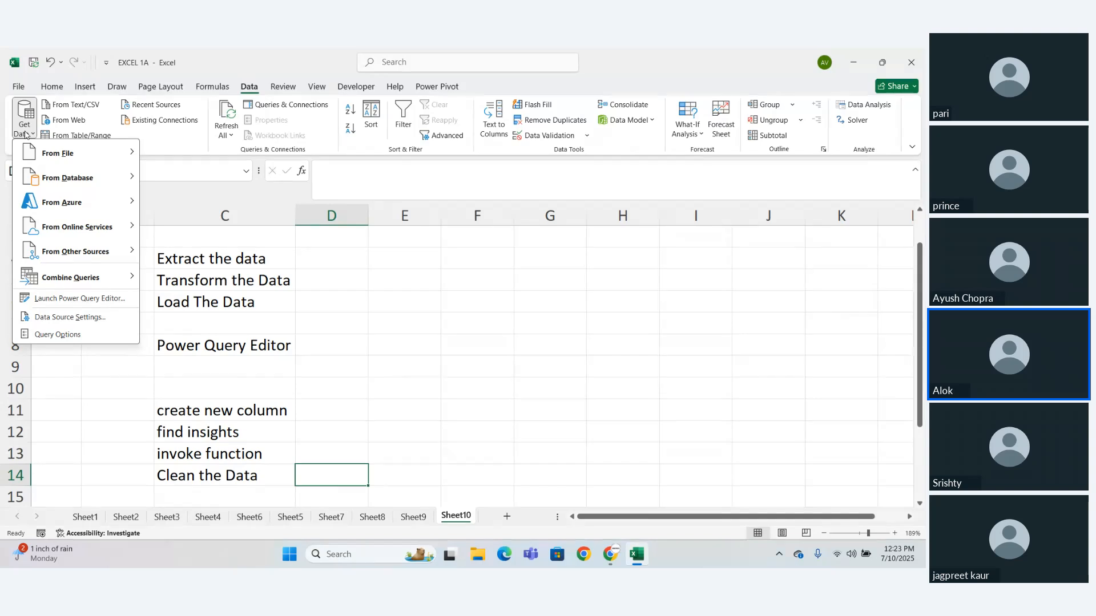
click(26, 134)
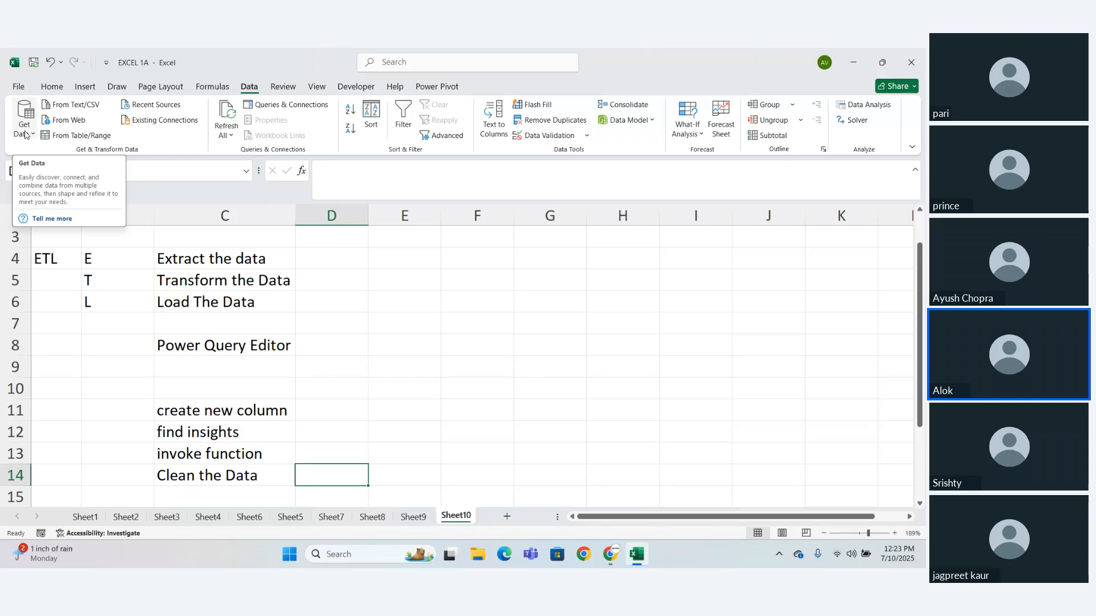
- Enter "Laptop" in cell E4 beside the Extract note, correcting its spelling
click(383, 258)
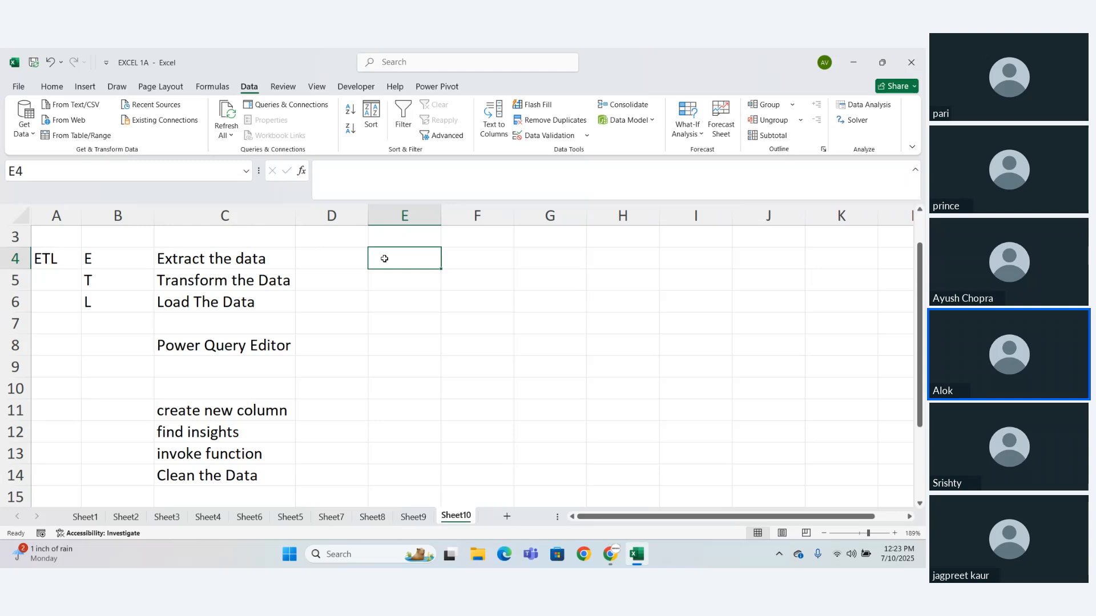
text(Lapotop)
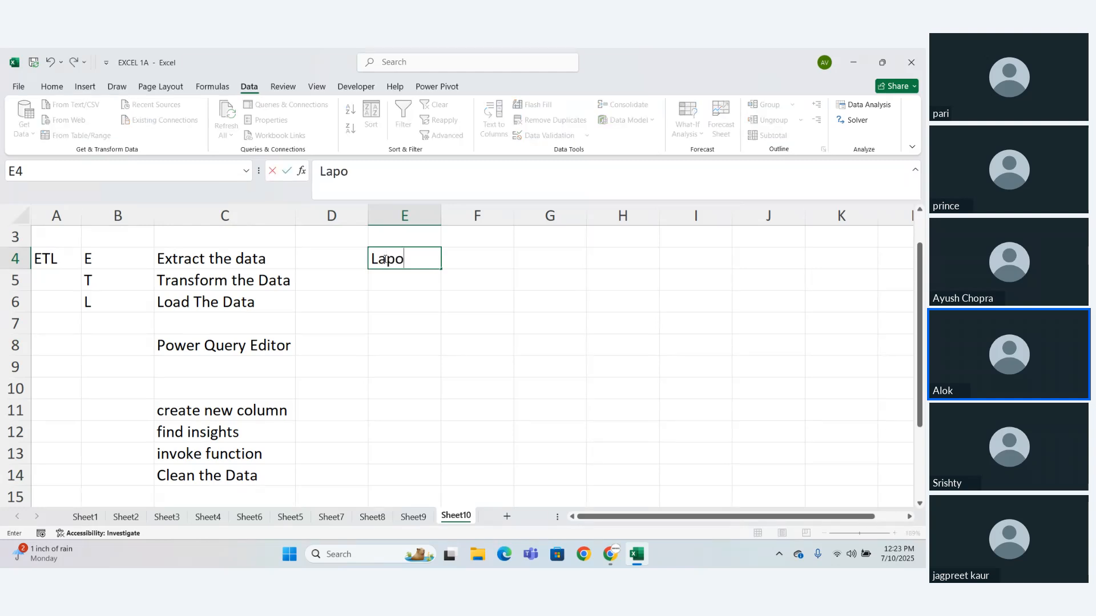
key(Left)
key(Left)
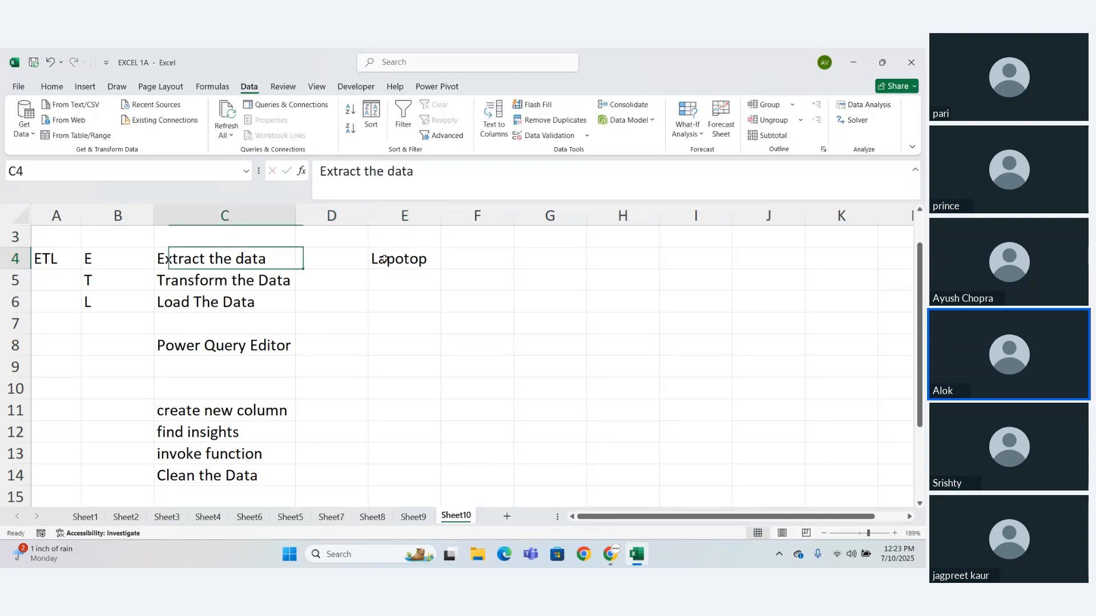
double_click(405, 261)
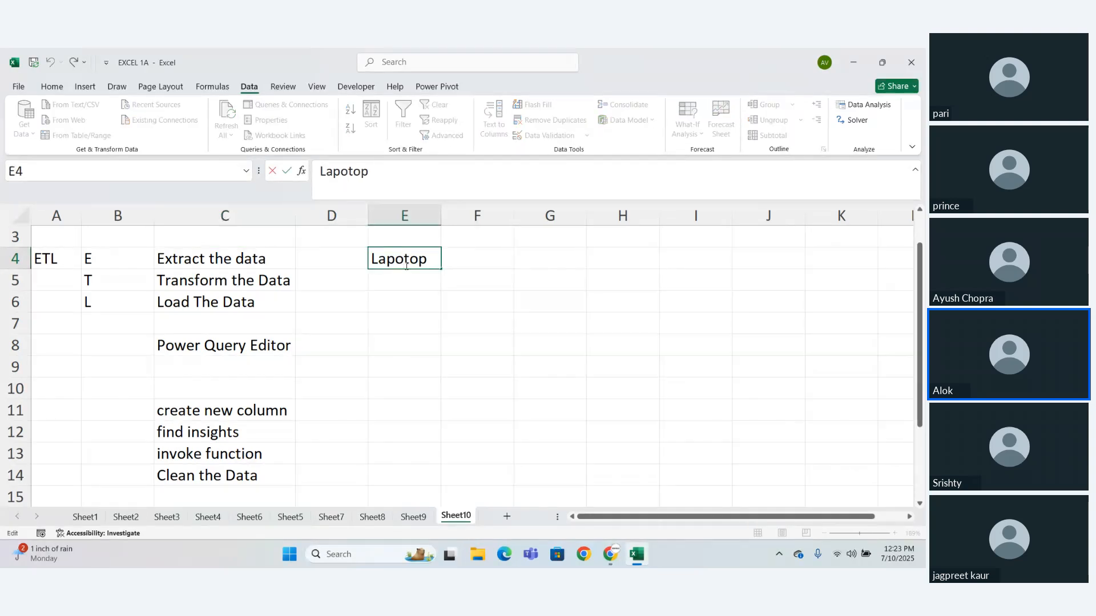
key(BackSpace)
key(Return)
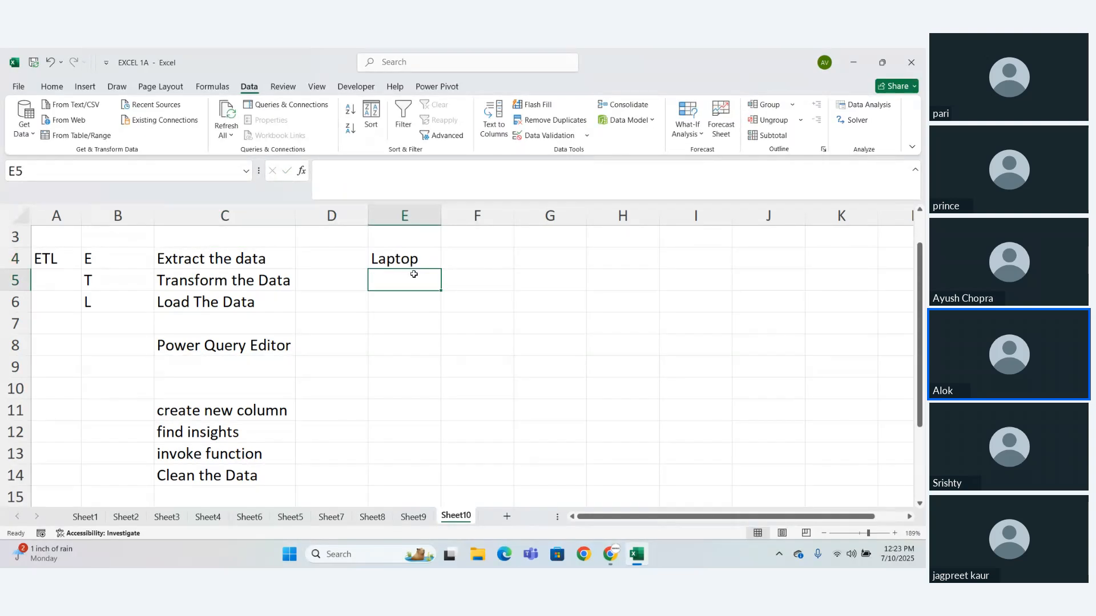
- Enter "Excel" in cell E5 and "Pdf" in cell E6 under Laptop
text(Excel)
key(Return)
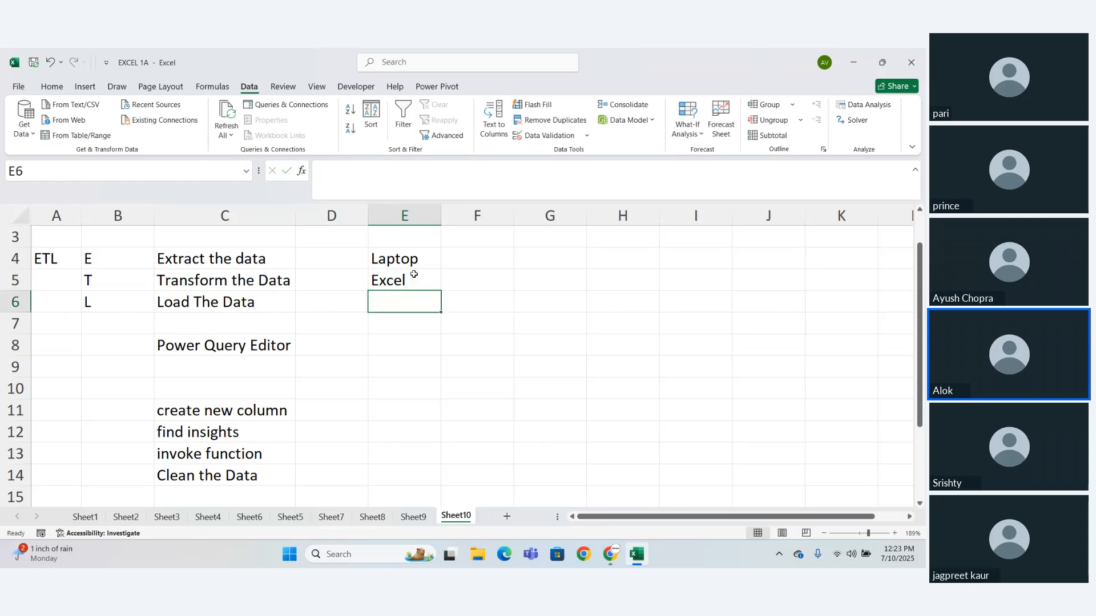
text(Pdf)
key(Return)
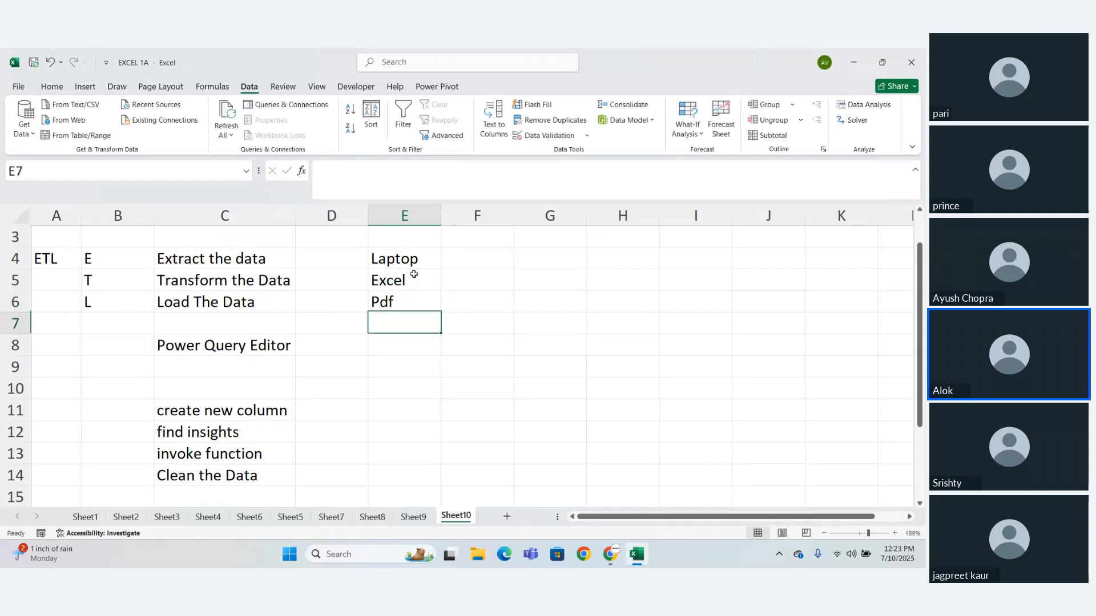
- Enter "csv" in cell E7 and "json" in cell E8 to continue the list of file types
text(csv)
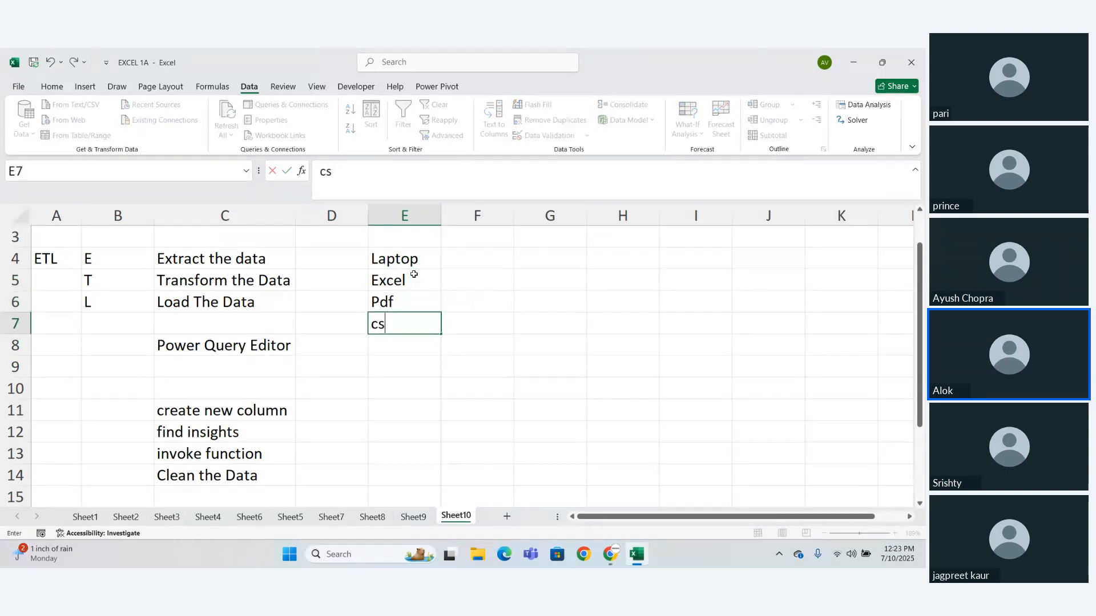
key(Return)
text(json)
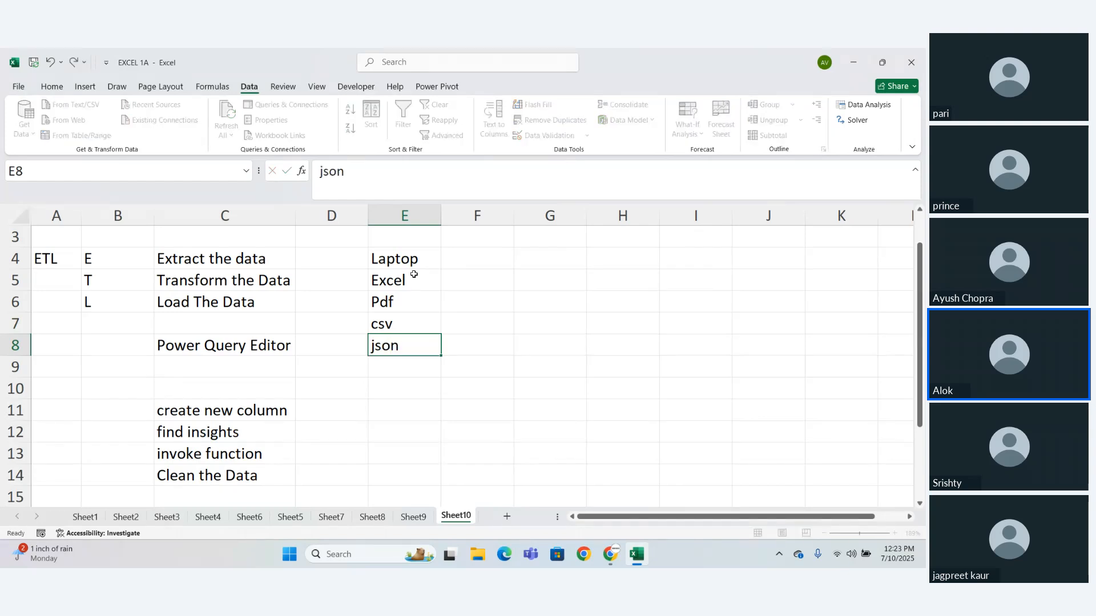
key(Return)
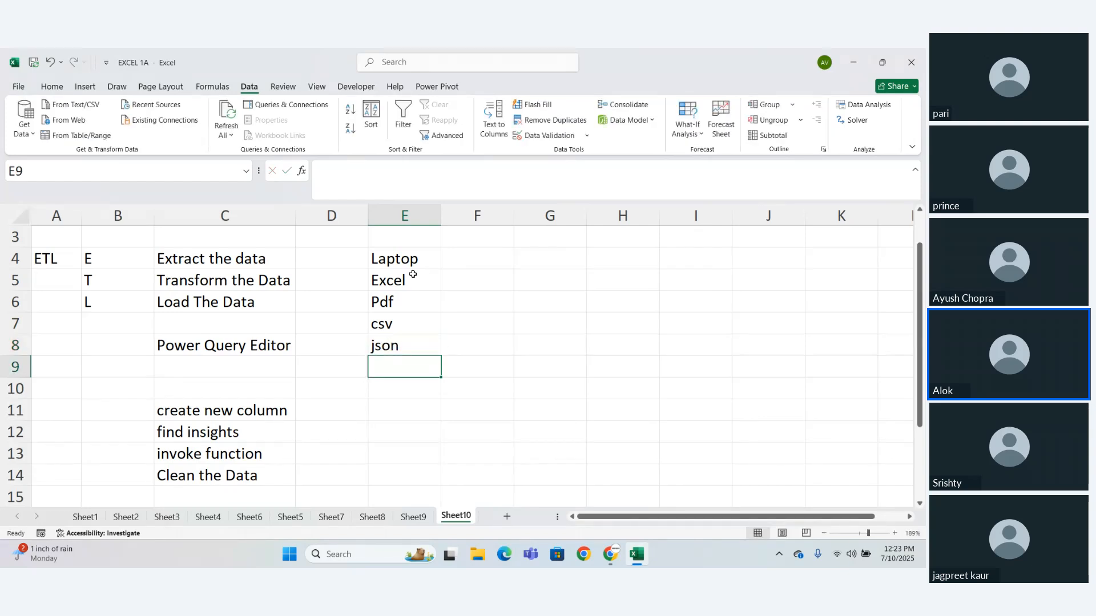
drag(413, 274, 408, 348)
- Enter the file extension ".xlse" in cell E10 below the file type list
click(414, 381)
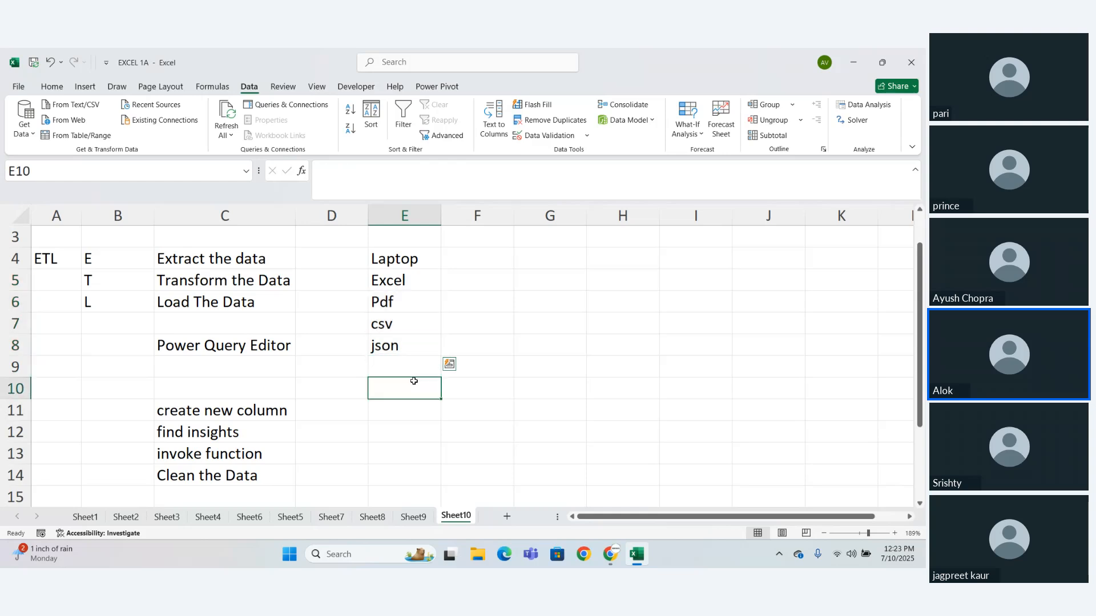
text(.)
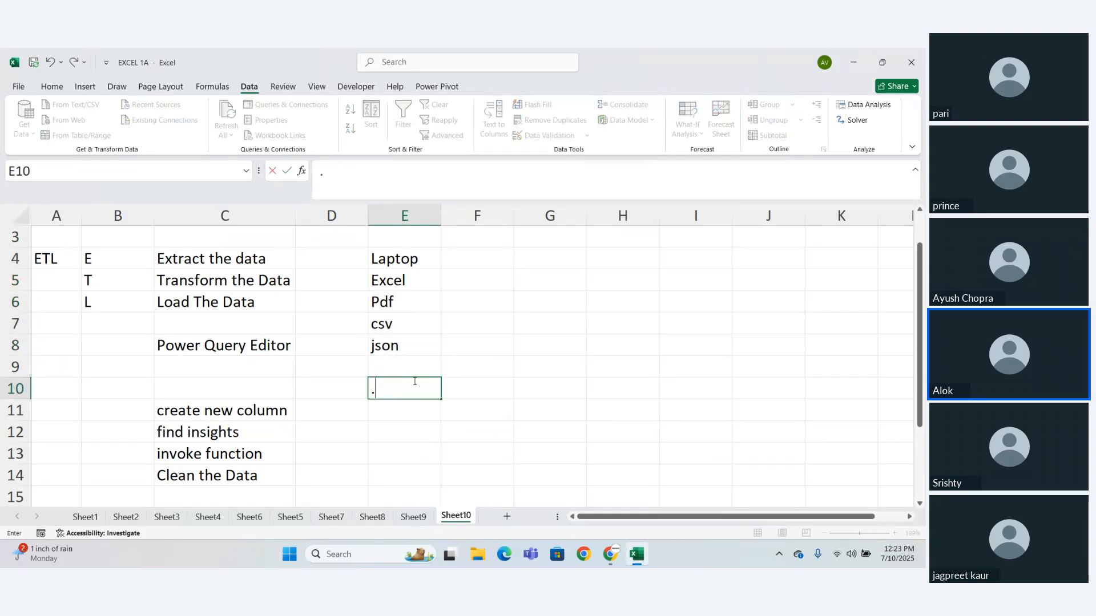
text(e)
key(BackSpace)
text(xlse)
key(Return)
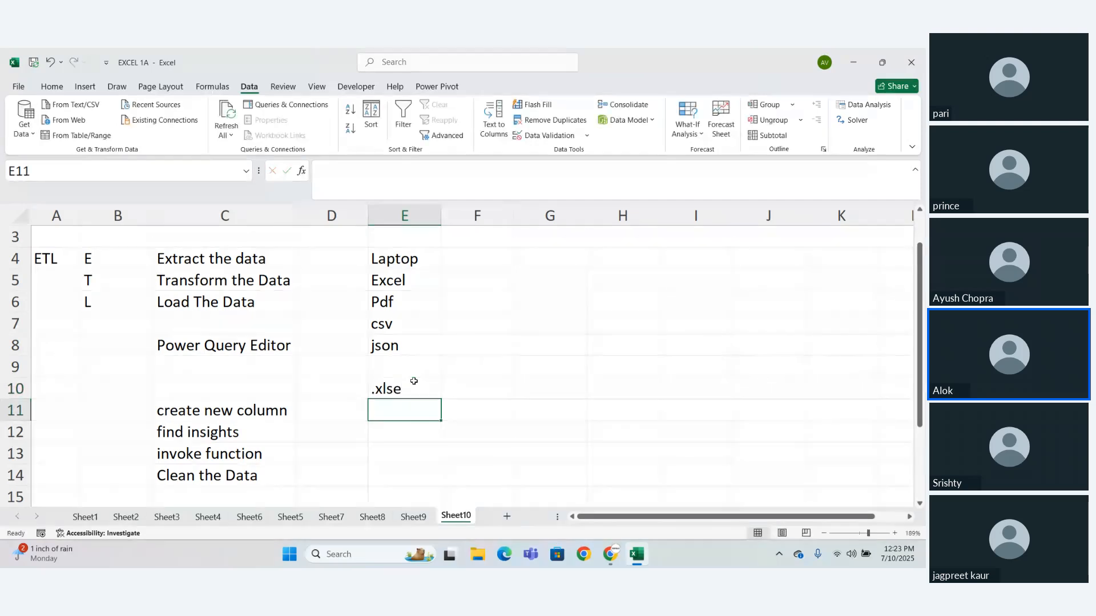
- Enter ".csv" in cell E11, removing the stray backslash, and ".txt" in cell E12
text(.csv)
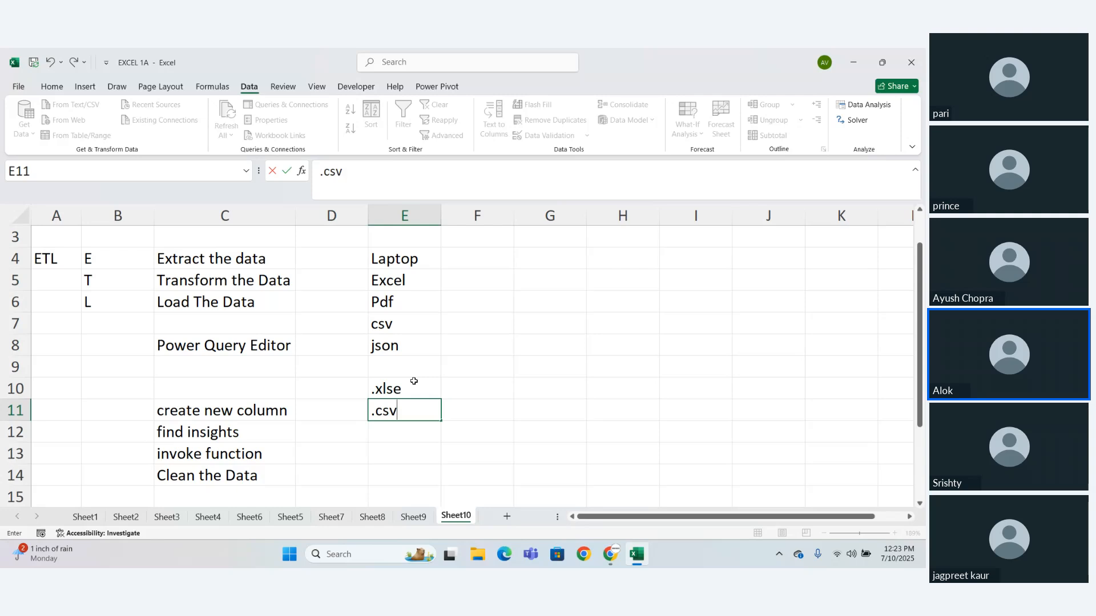
text(\)
key(Return)
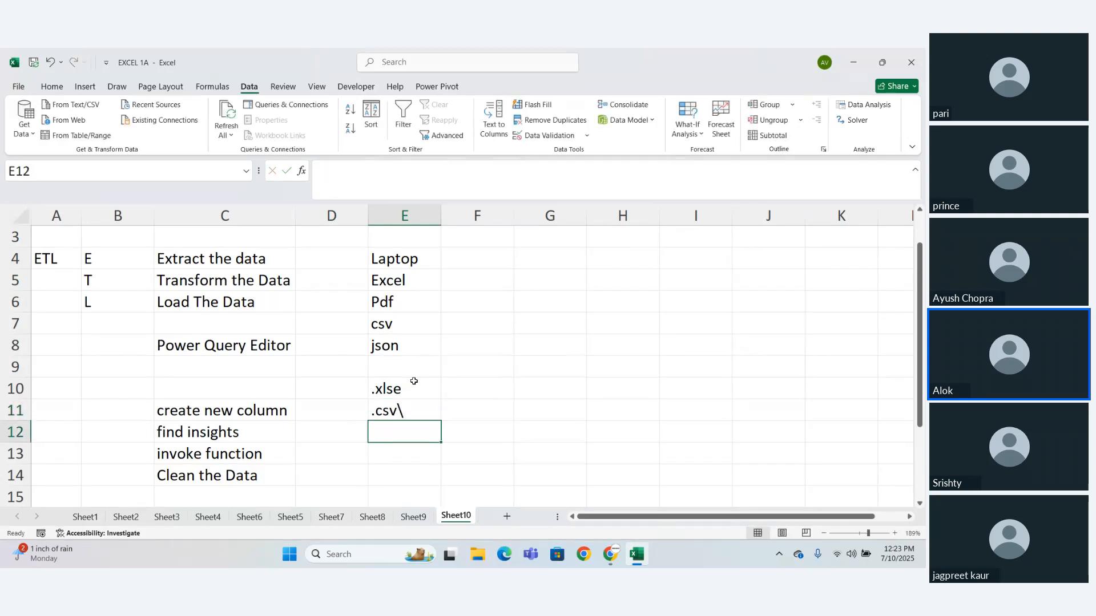
double_click(409, 411)
key(BackSpace)
key(Return)
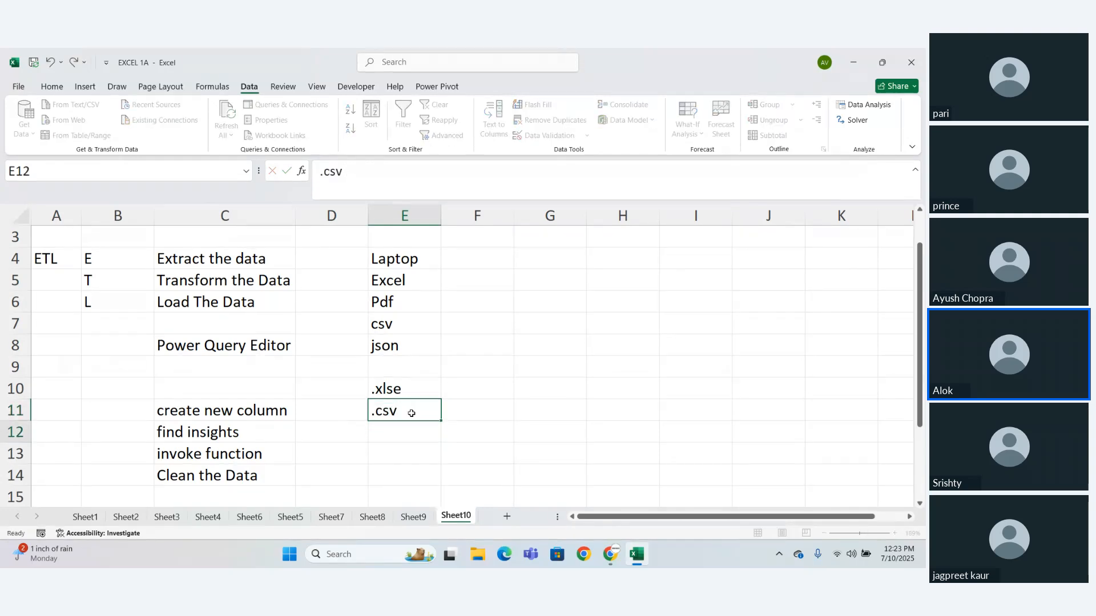
text(.txt)
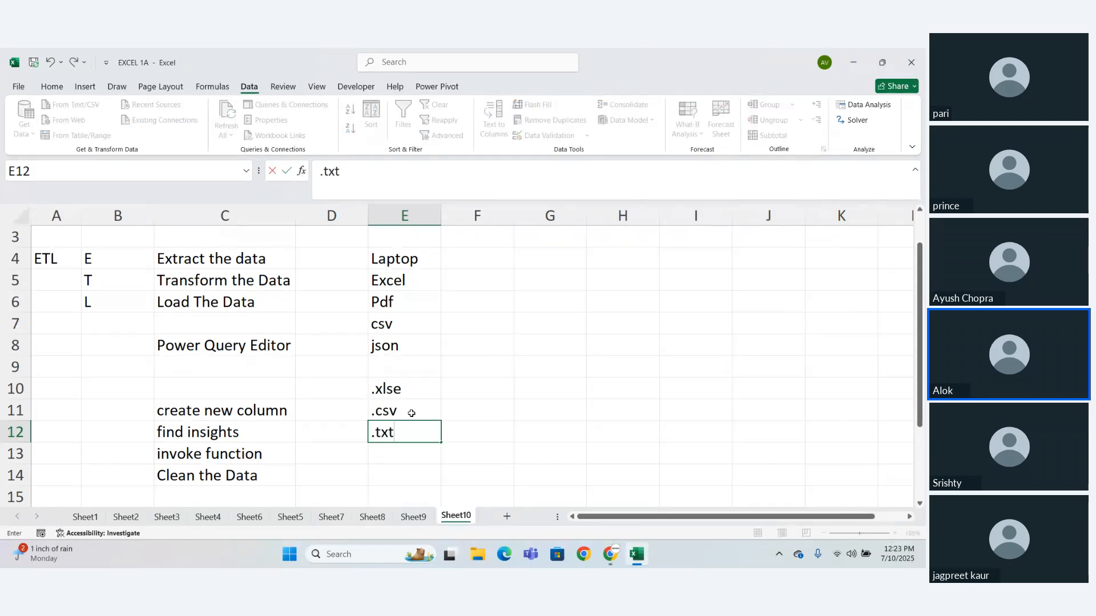
key(Return)
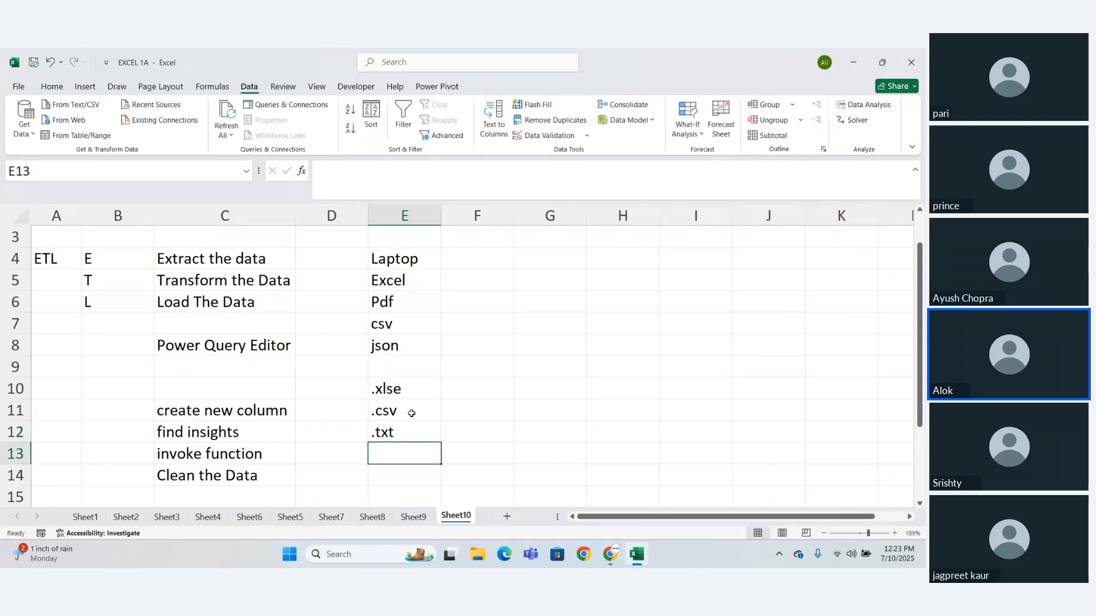
- Enter ".json" in cell E13 and ".pdf" in cell E14 to complete the file extension list
text(.json)
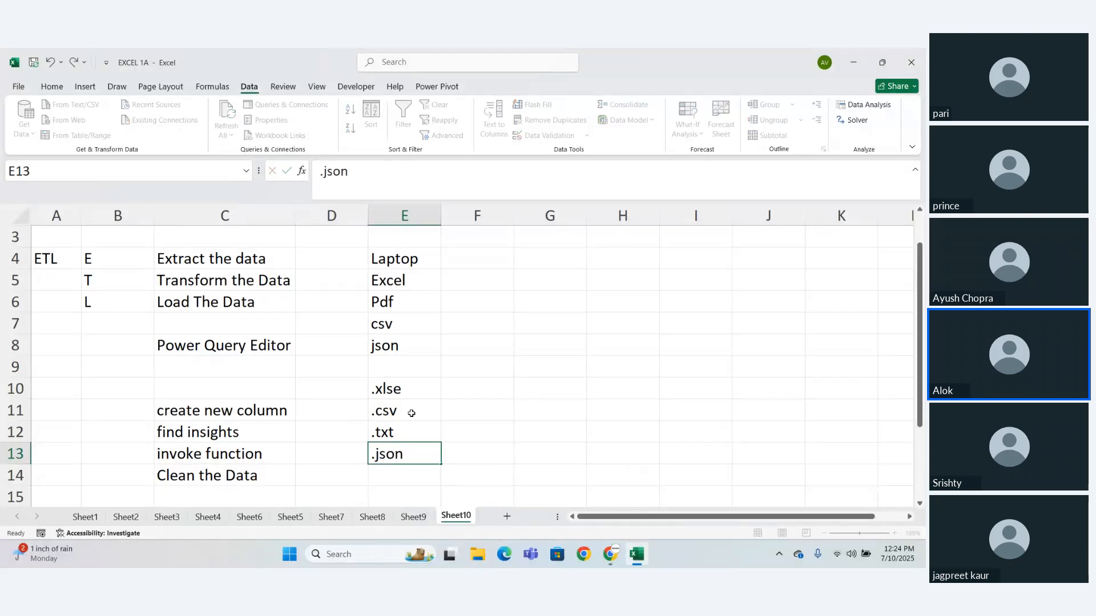
key(Return)
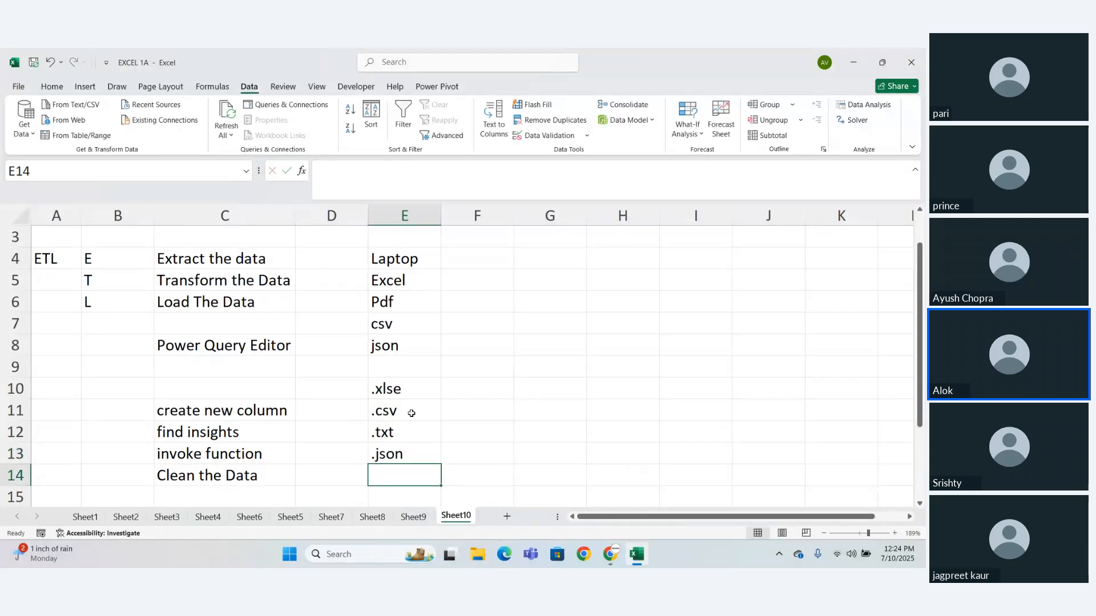
drag(398, 393, 399, 450)
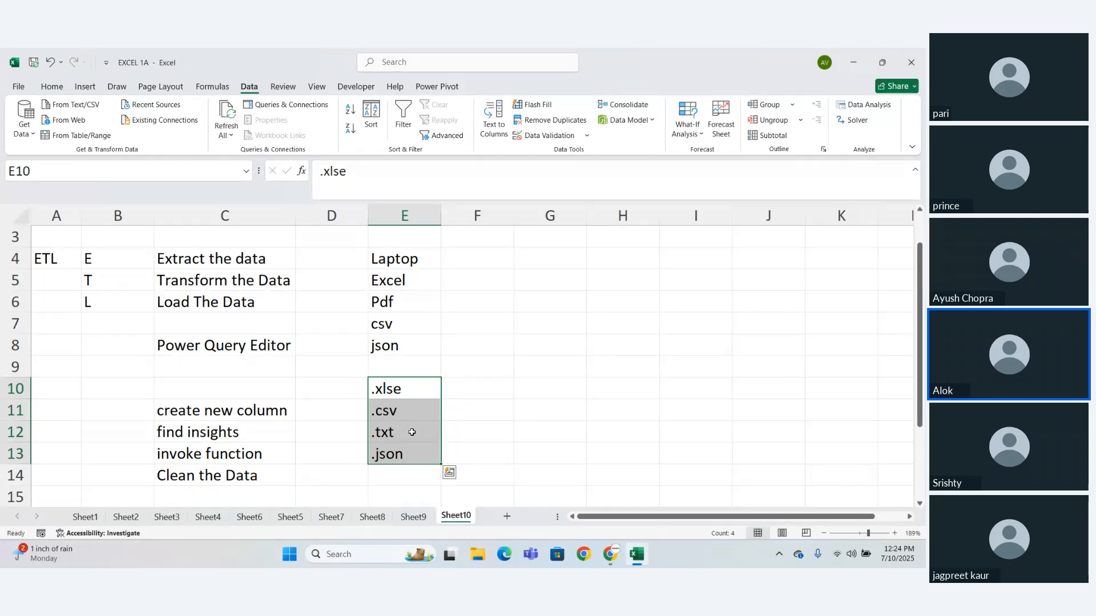
drag(398, 280, 402, 347)
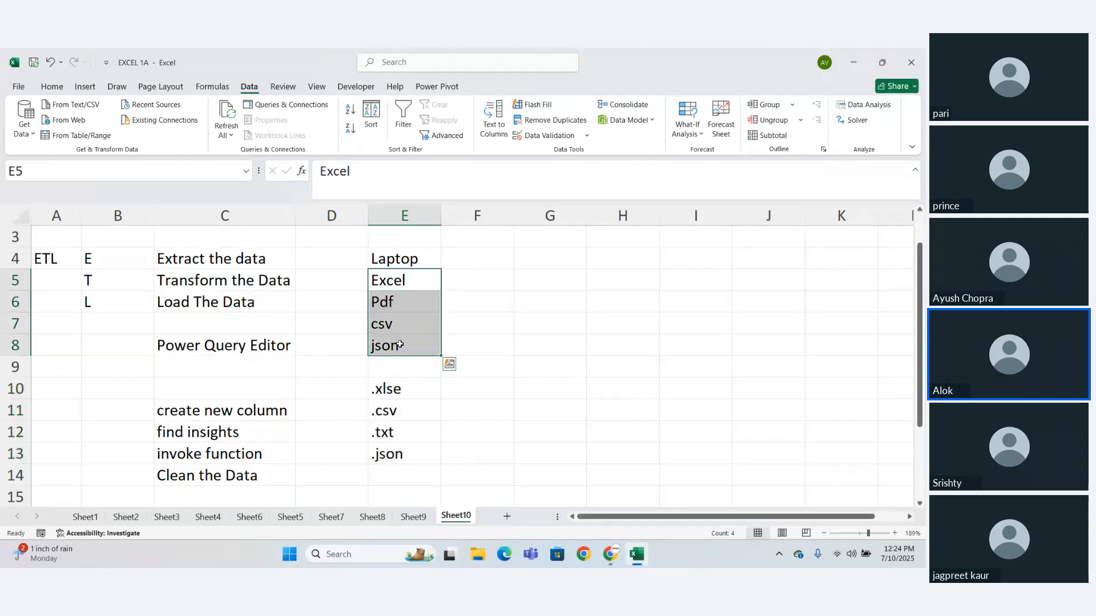
click(402, 347)
click(411, 476)
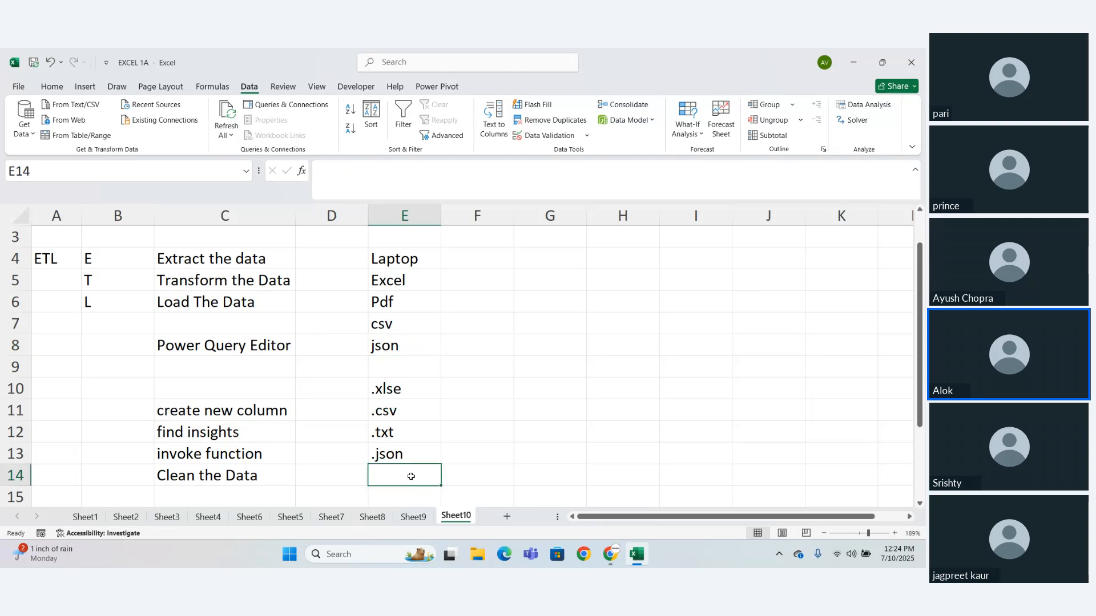
text(.pd)
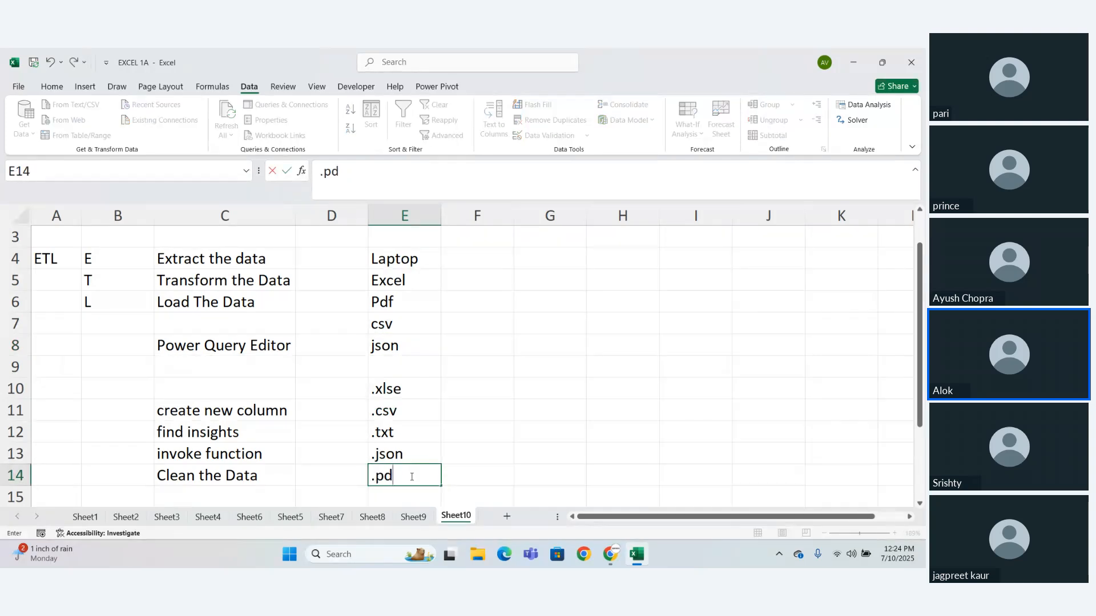
text(f)
key(Return)
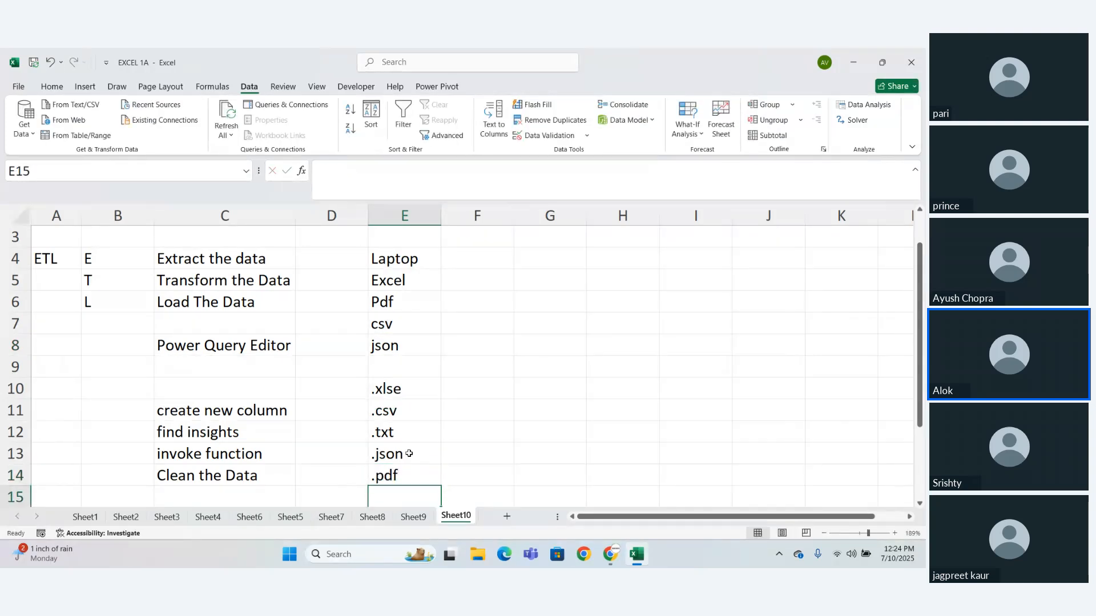
- Enter "comma sp. Value" in cell F11 beside the .csv extension
drag(389, 395, 395, 476)
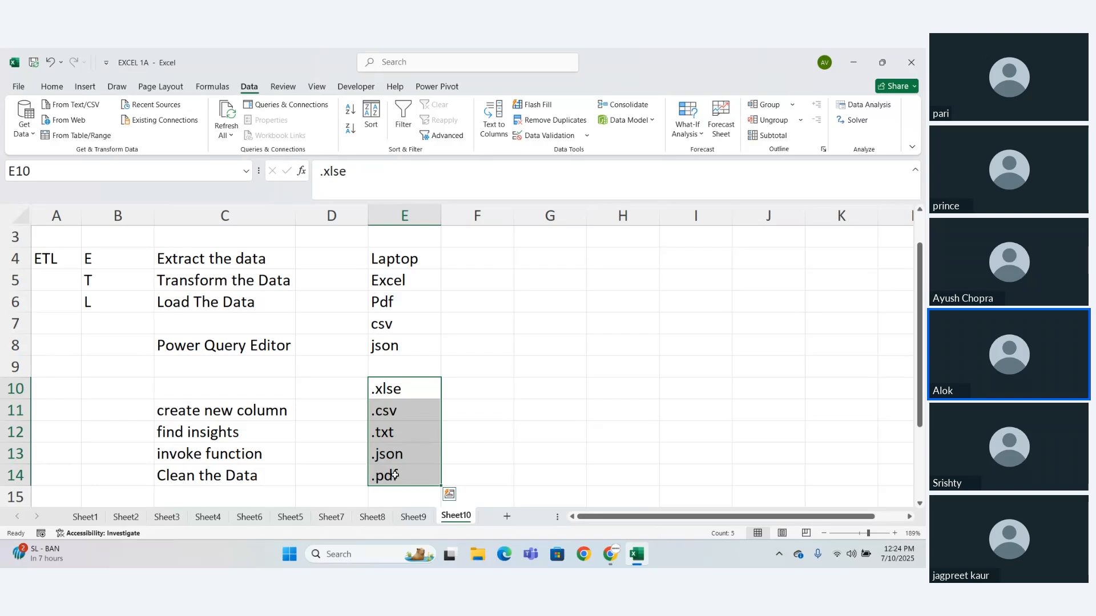
click(468, 391)
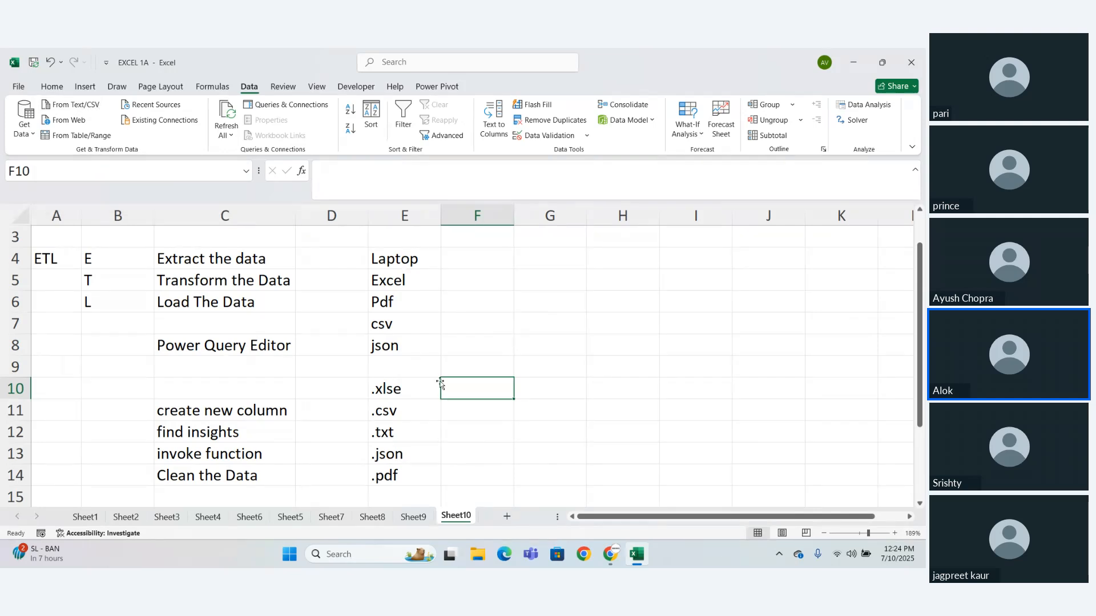
click(455, 407)
text(co)
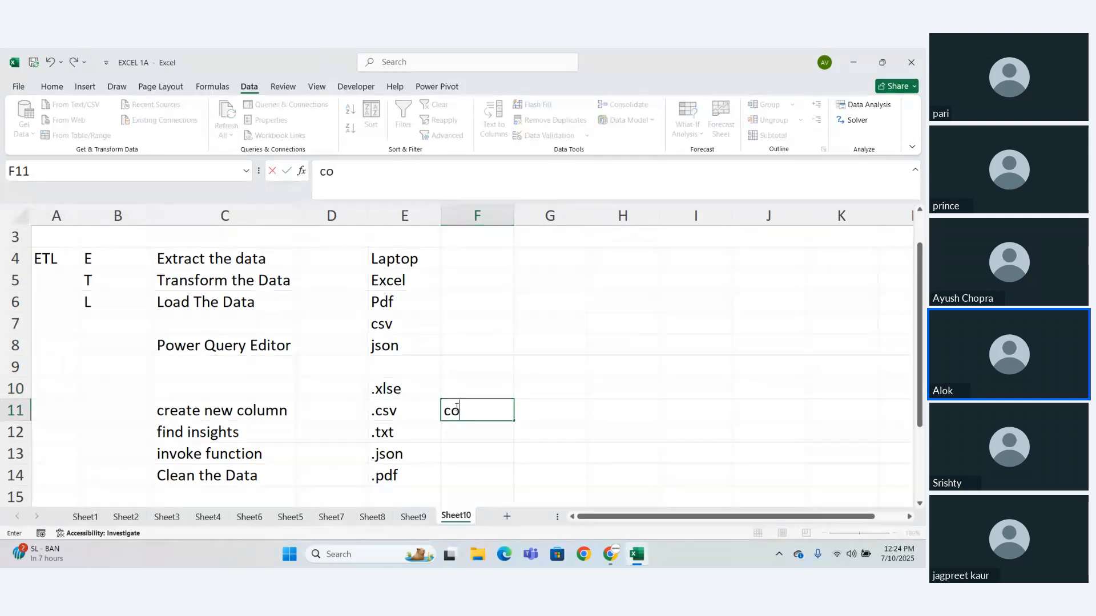
text(mma sp)
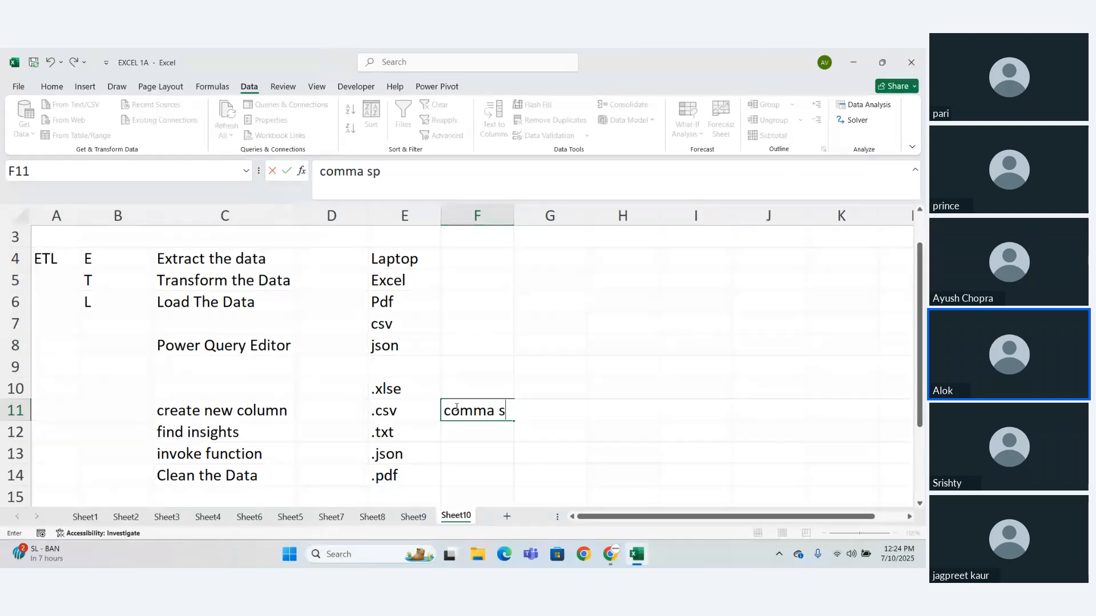
text(. value)
key(Return)
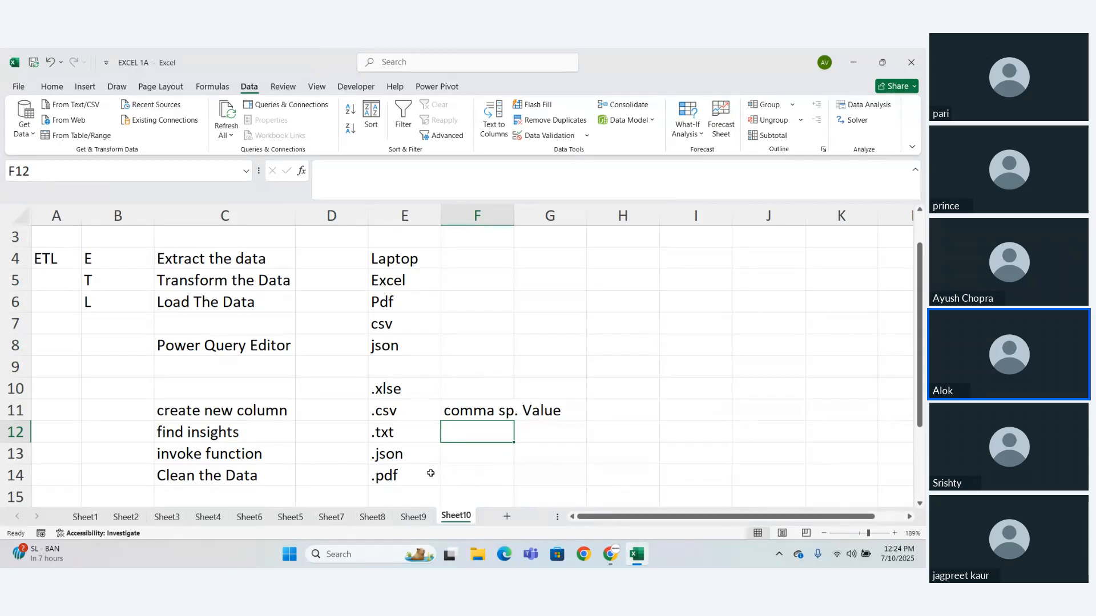
- Enter "java script object notation" in cell F13 beside the .json extension
click(460, 459)
text(ja)
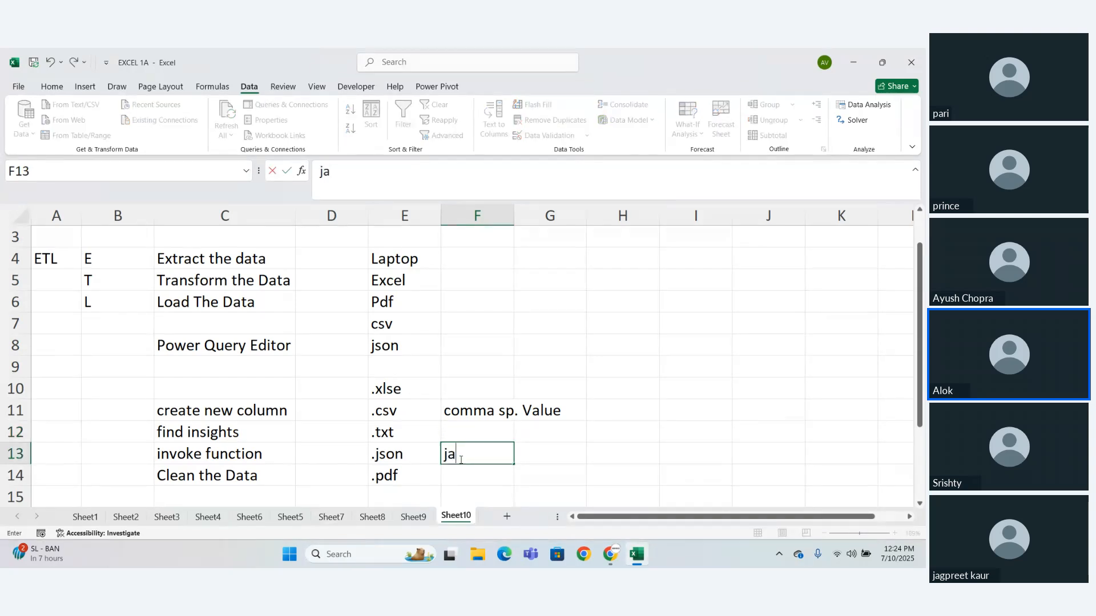
text(va scrip)
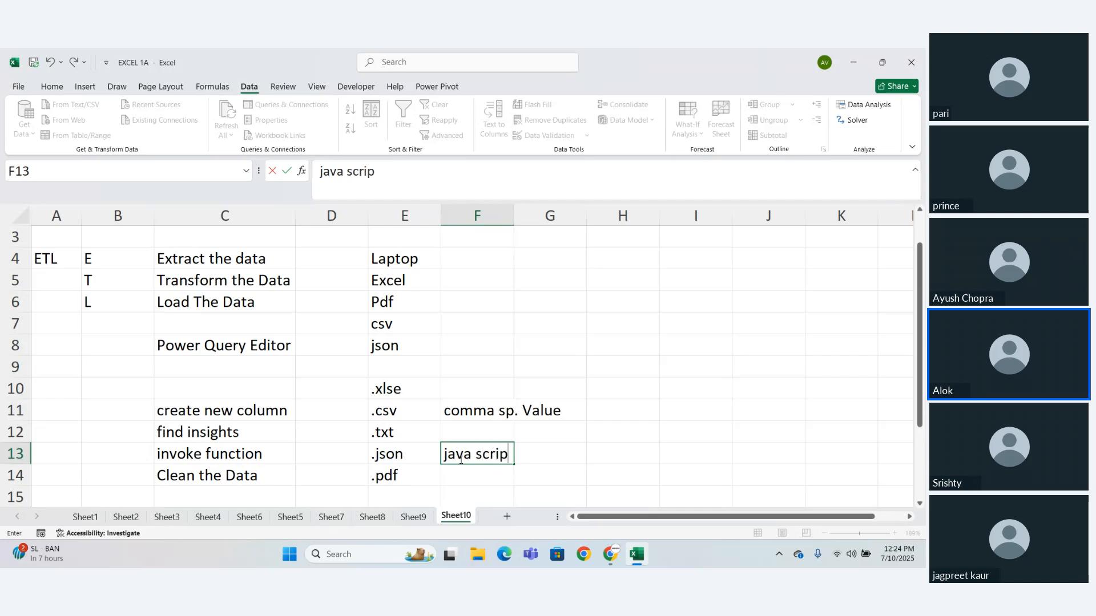
text(t obje)
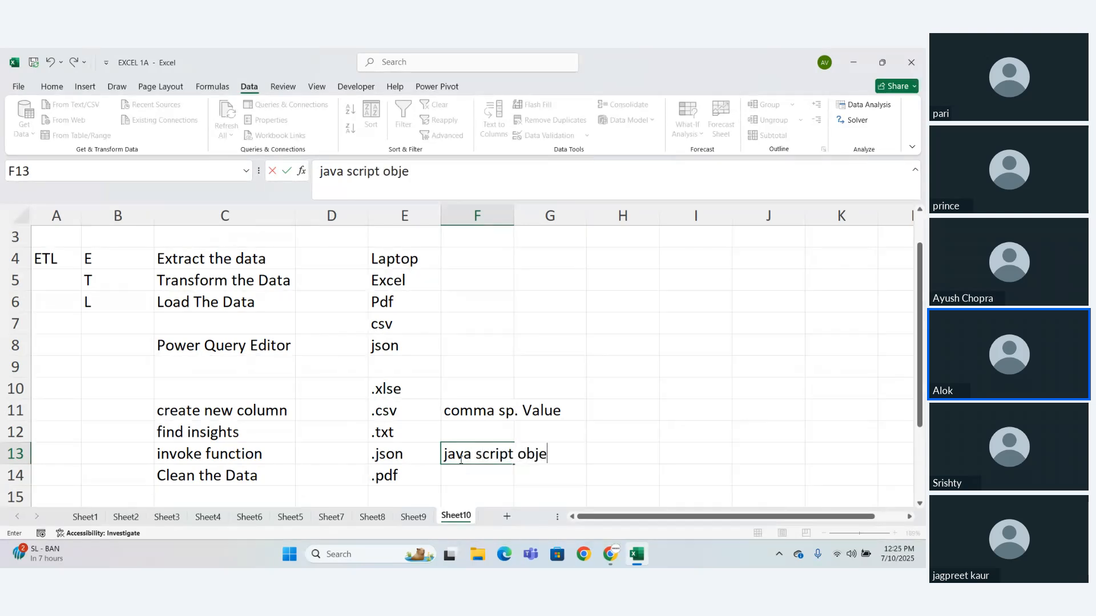
text(ct notat)
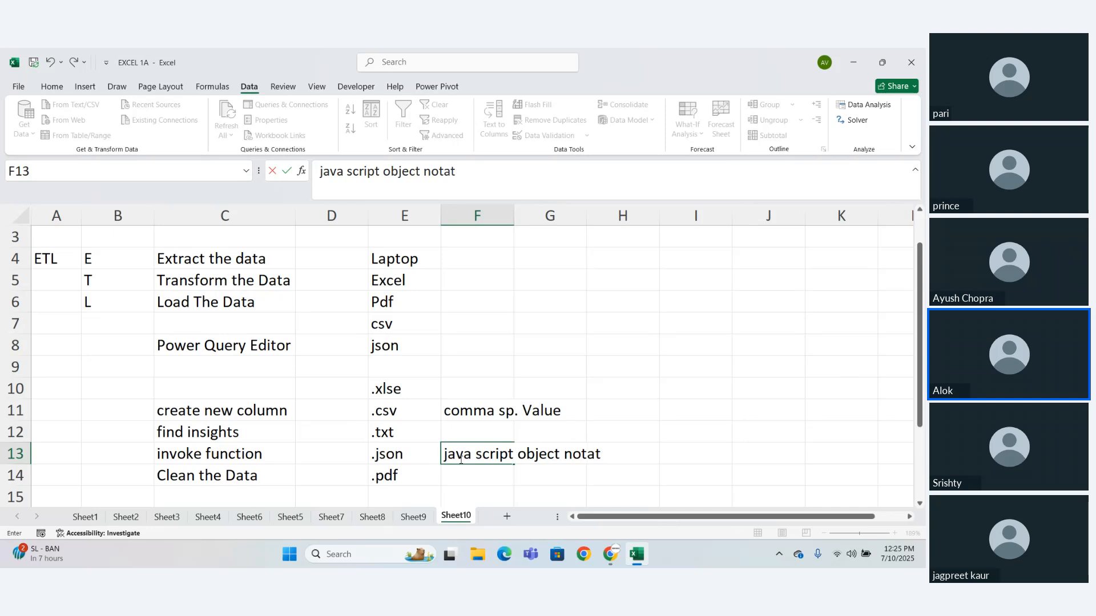
text(ion)
key(Return)
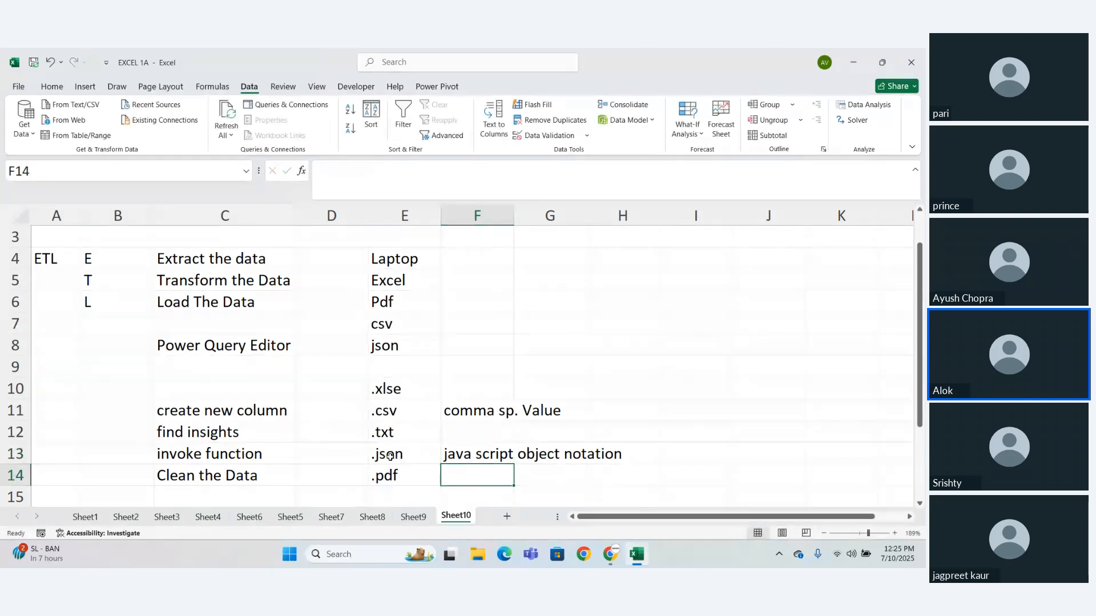
drag(343, 454, 574, 457)
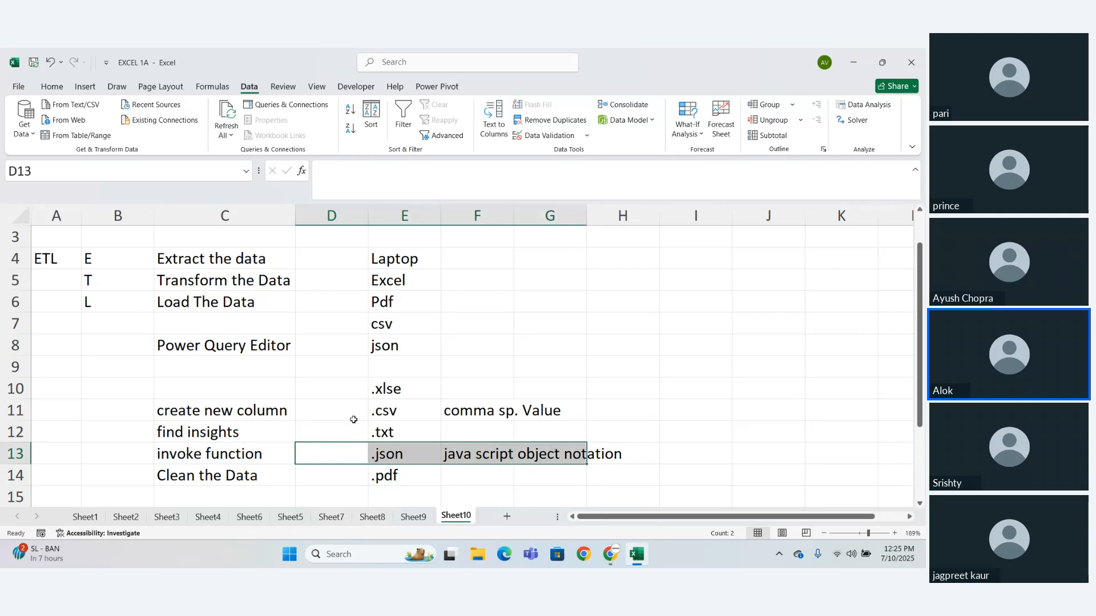
drag(355, 412, 525, 408)
click(525, 408)
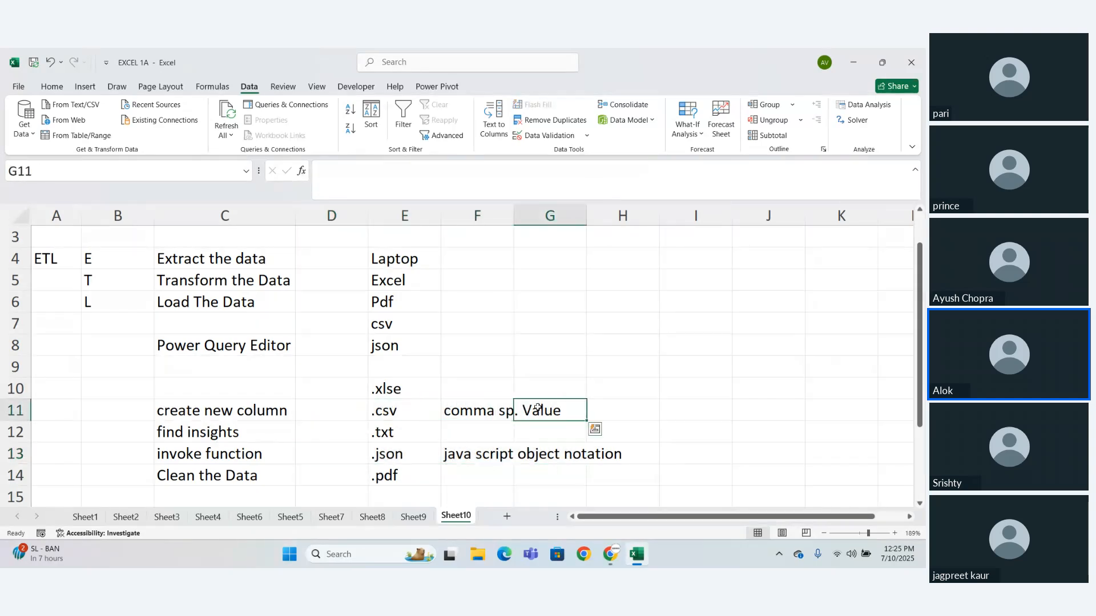
click(370, 457)
drag(370, 456, 558, 440)
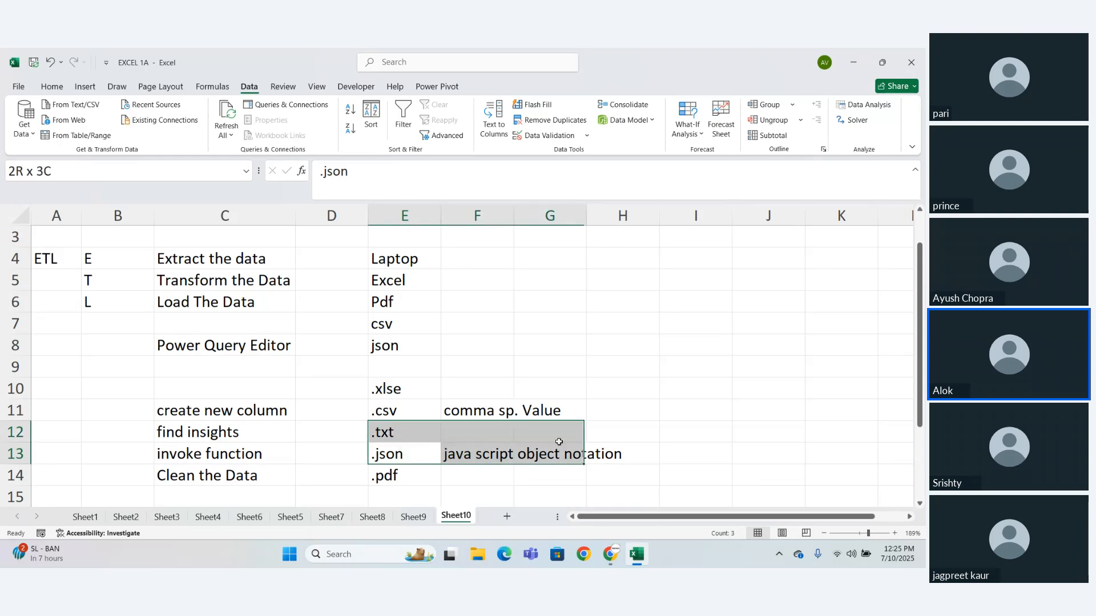
click(557, 438)
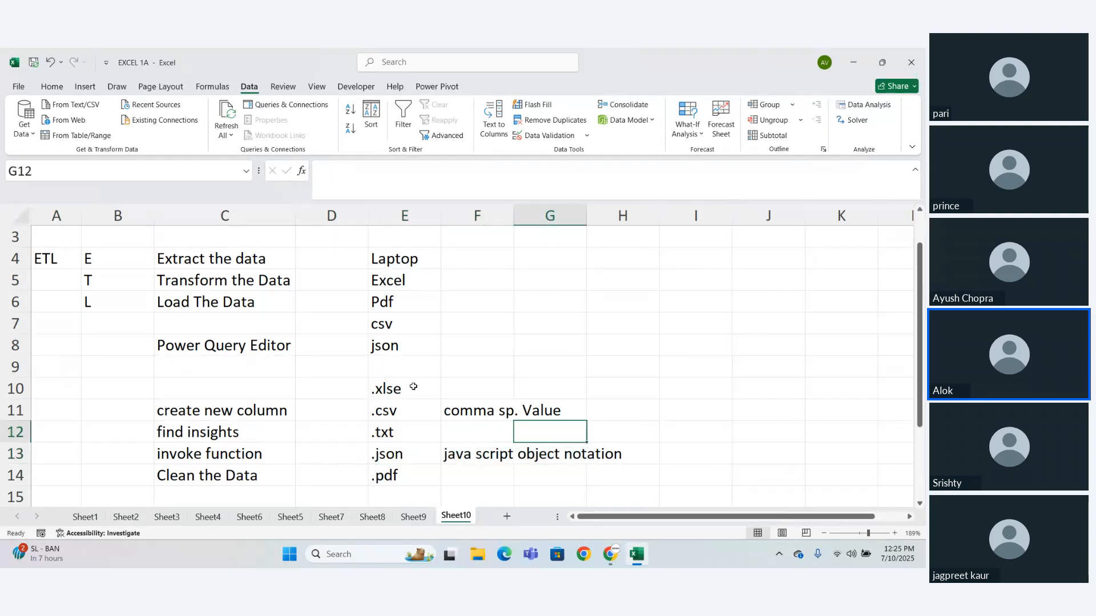
- Start a text/CSV import and look for source files in Downloads and its archive (3) folder
click(80, 107)
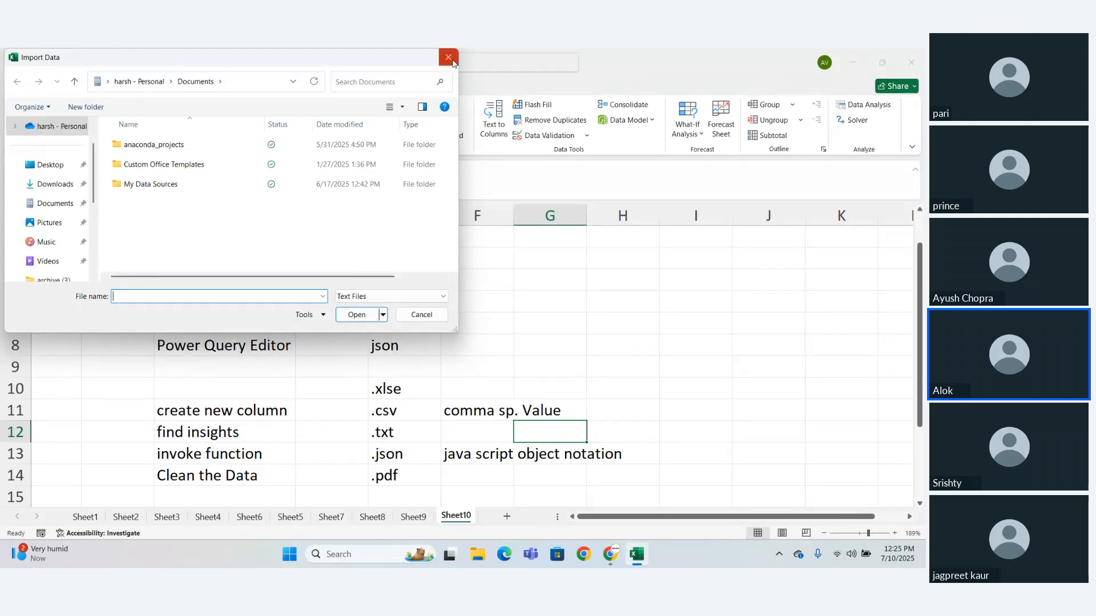
click(451, 60)
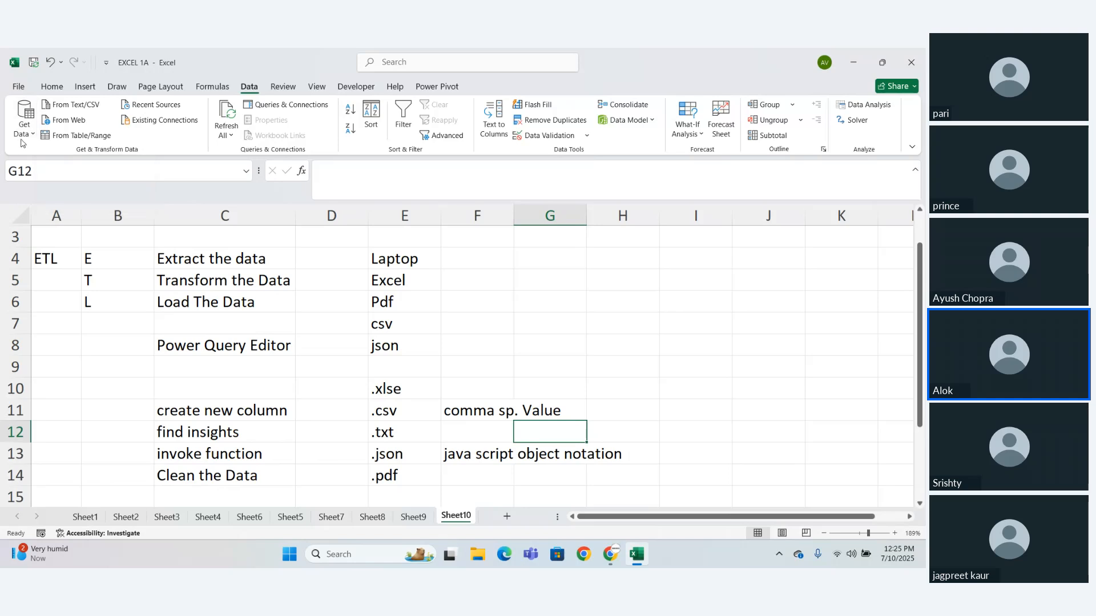
click(78, 109)
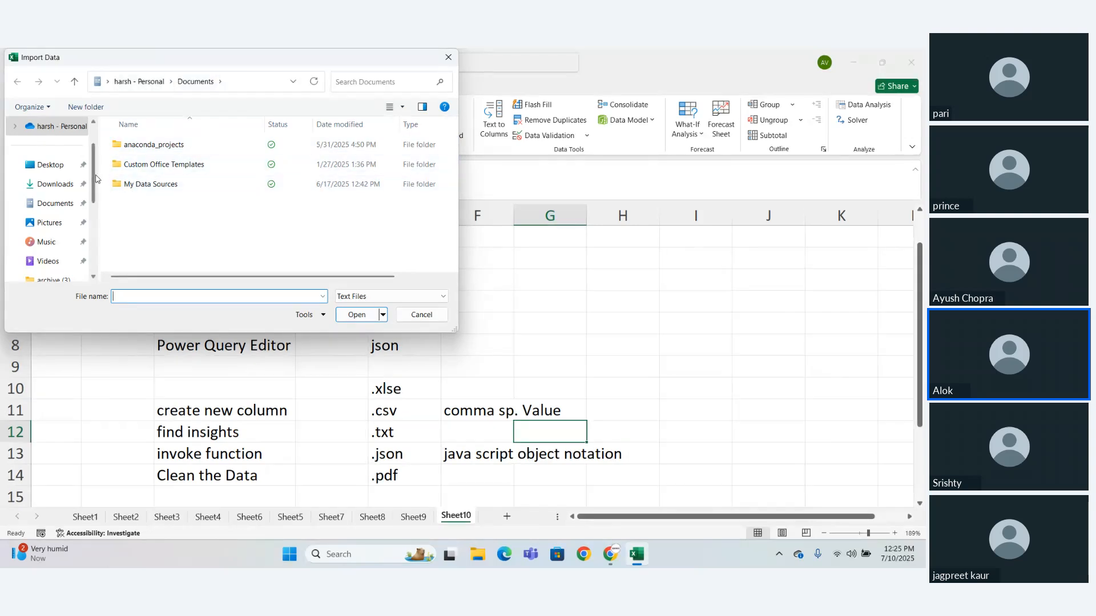
scroll(95, 180, down, 1)
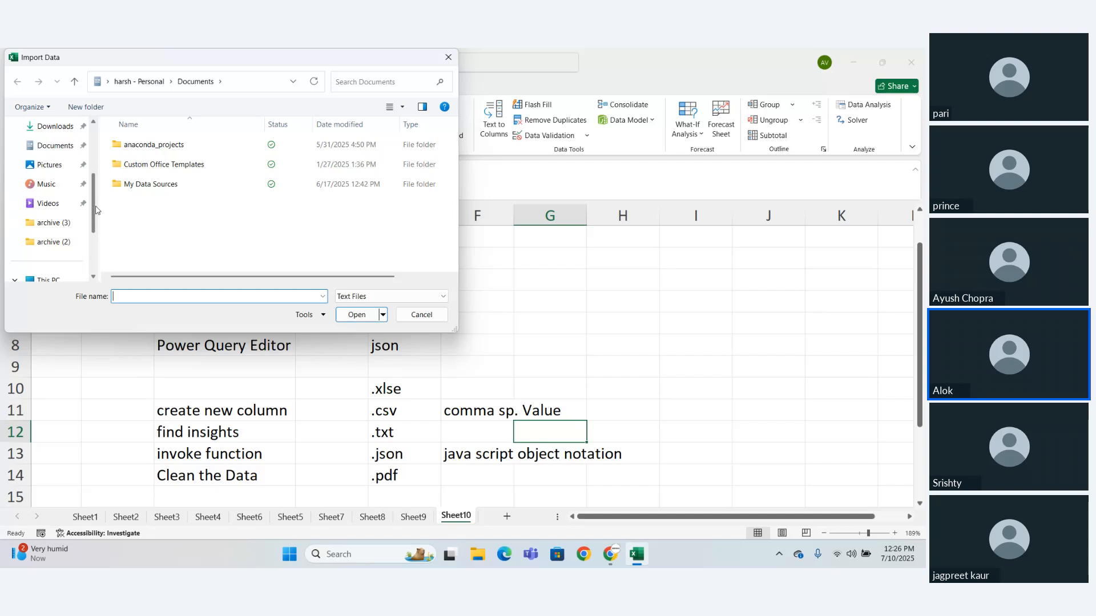
scroll(95, 209, down, 1)
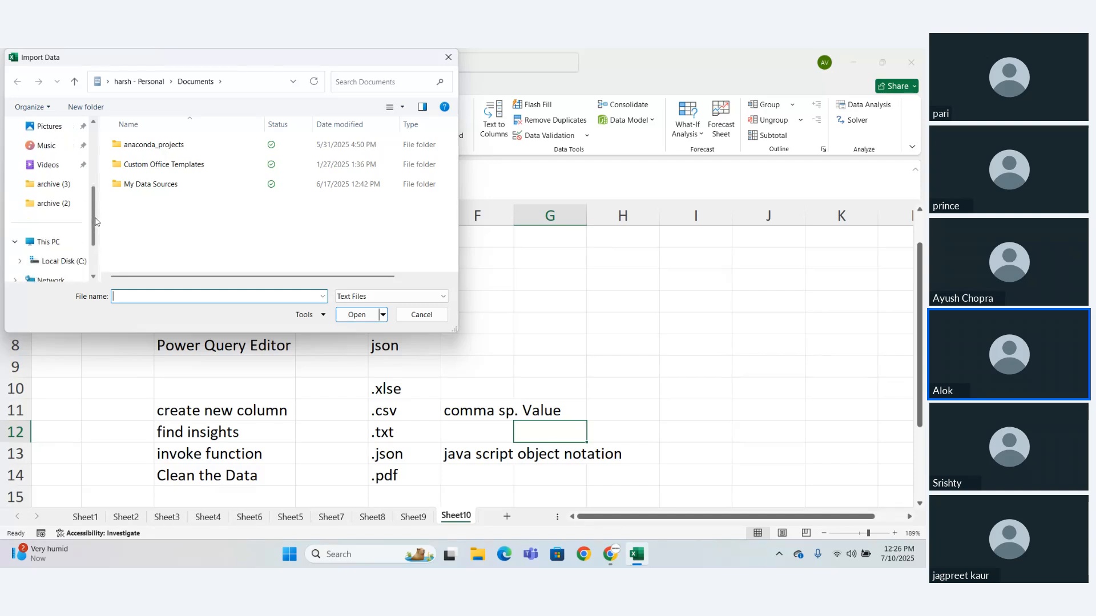
scroll(95, 222, up, 1)
click(64, 171)
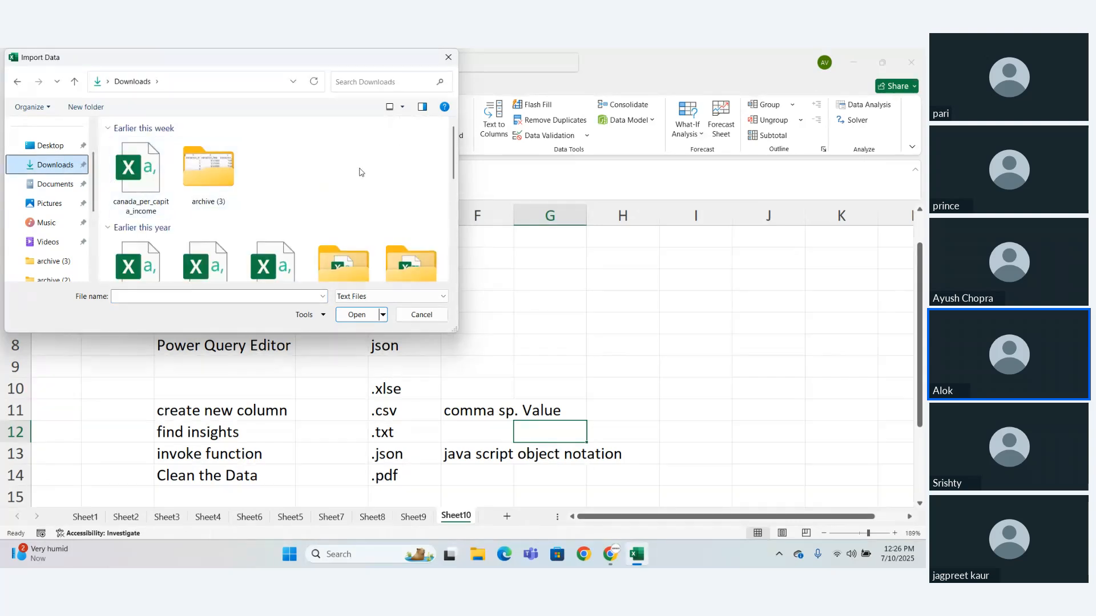
mouse_move(455, 166)
mouse_down()
mouse_move(455, 293)
mouse_move(453, 168)
mouse_up()
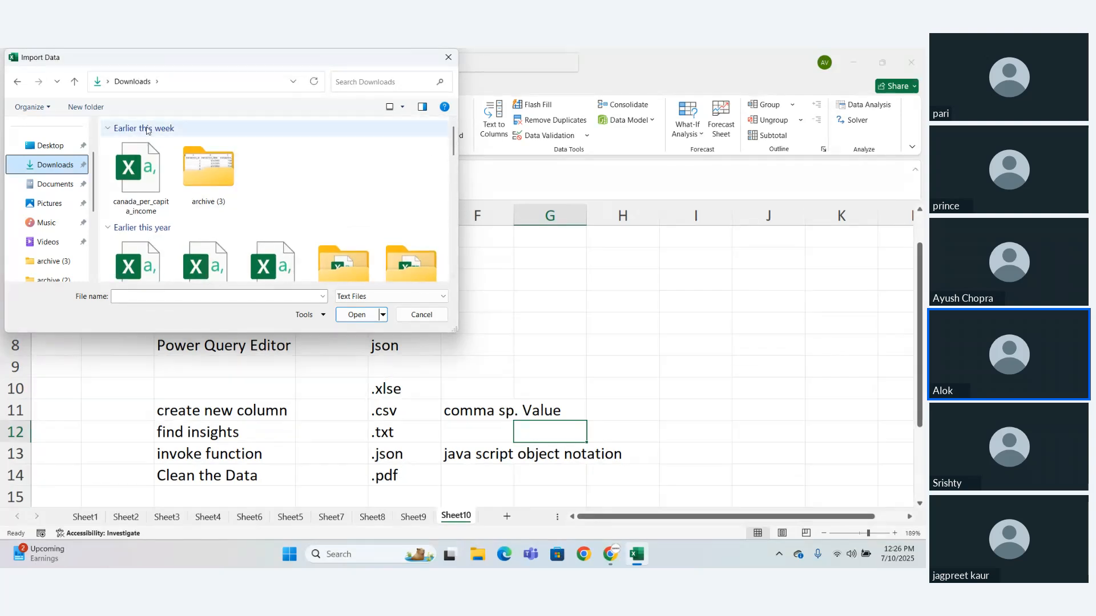
click(209, 173)
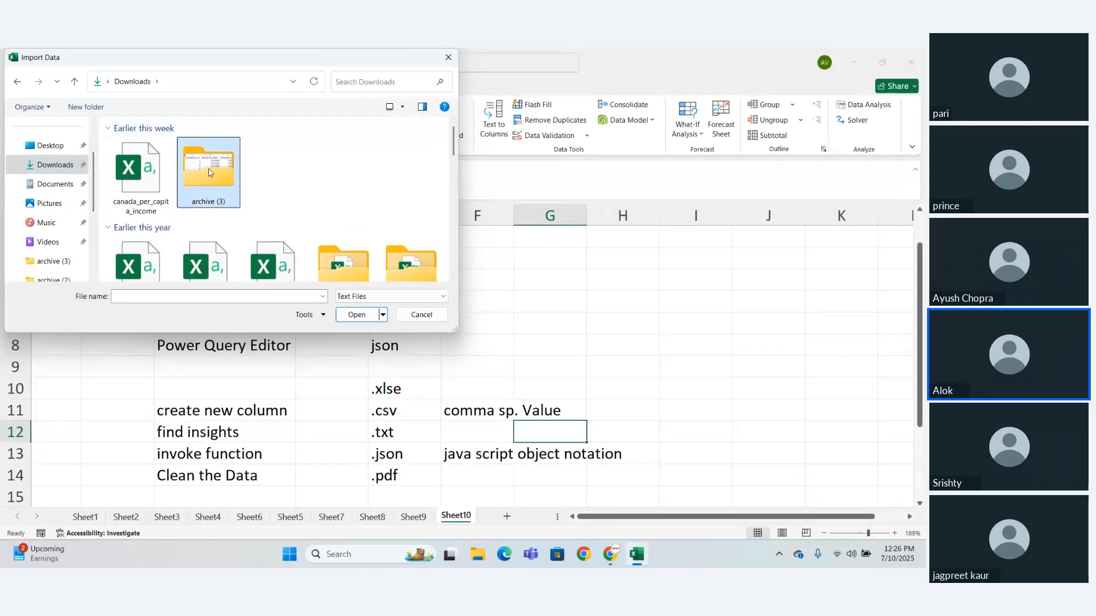
double_click(199, 167)
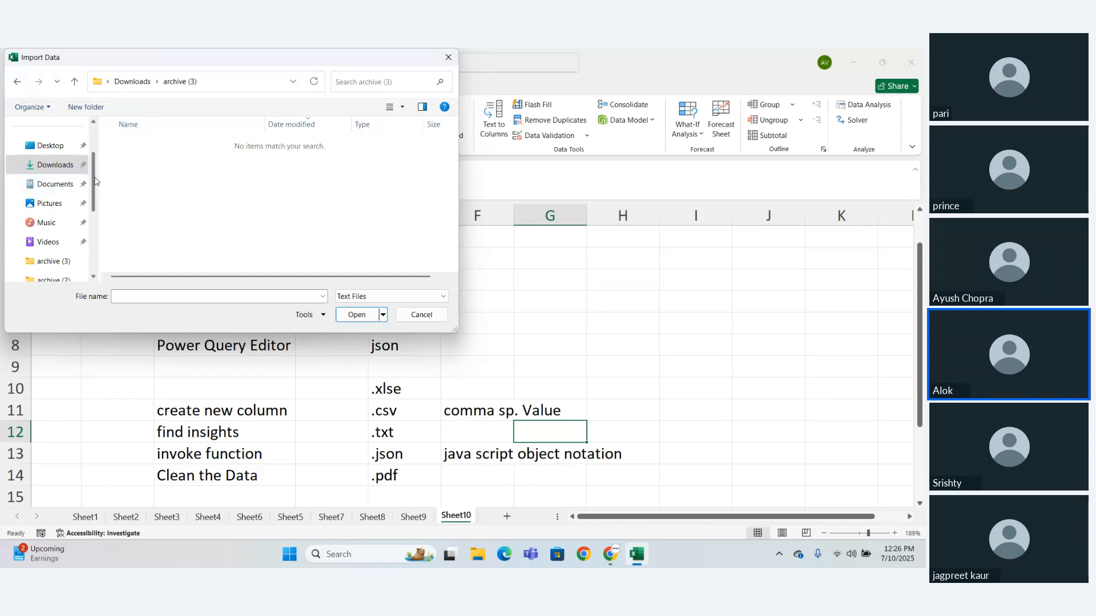
- Check the archive (3) folder and Local Disk (C:) for importable text files, and cancel the import
scroll(95, 183, down, 3)
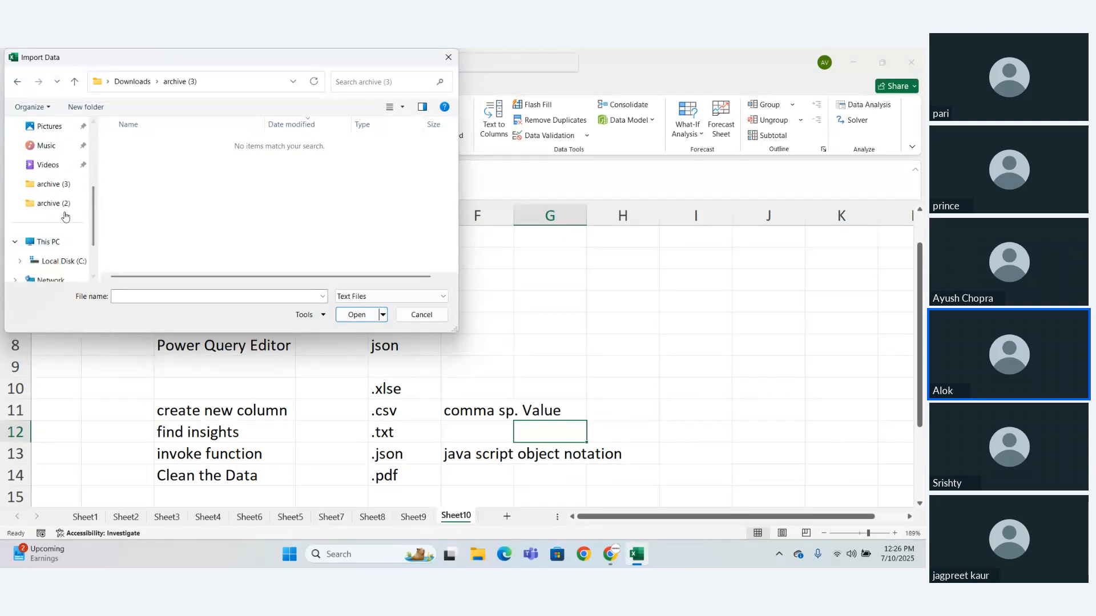
click(58, 185)
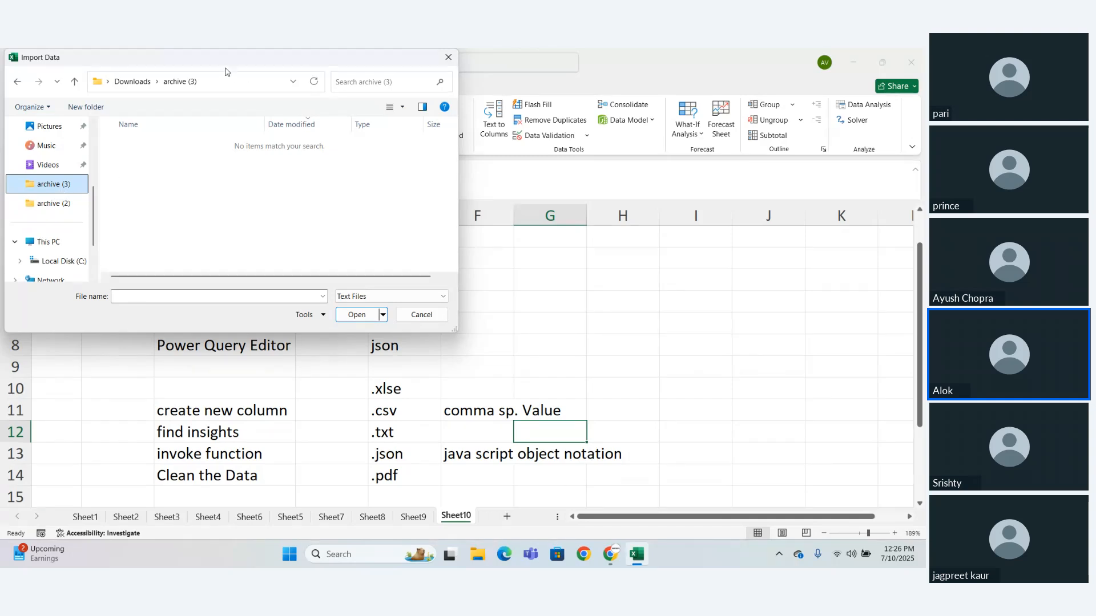
click(65, 261)
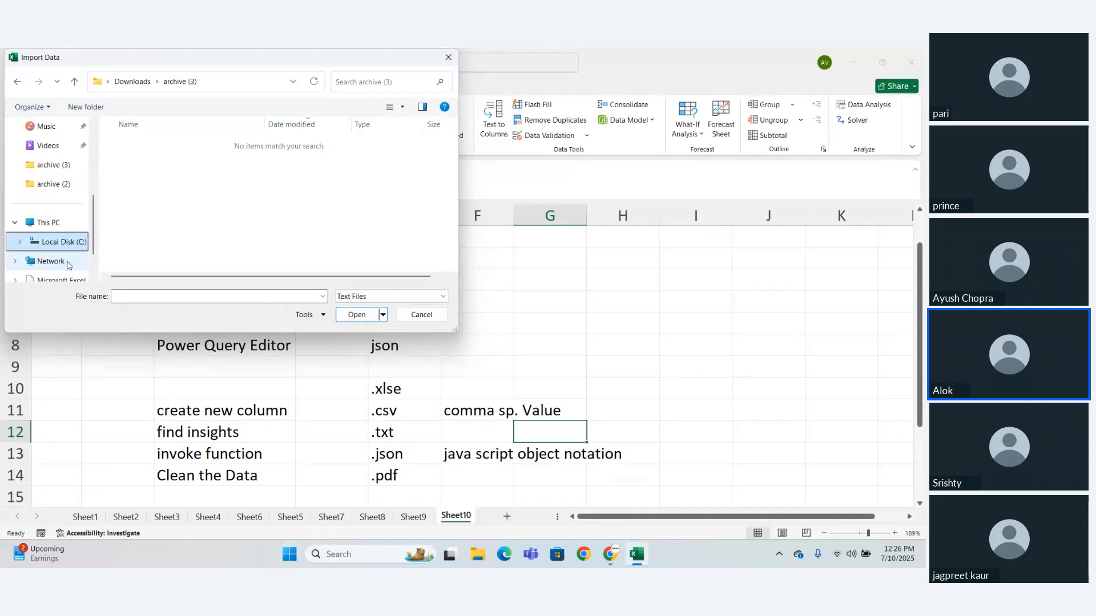
scroll(93, 227, down, 2)
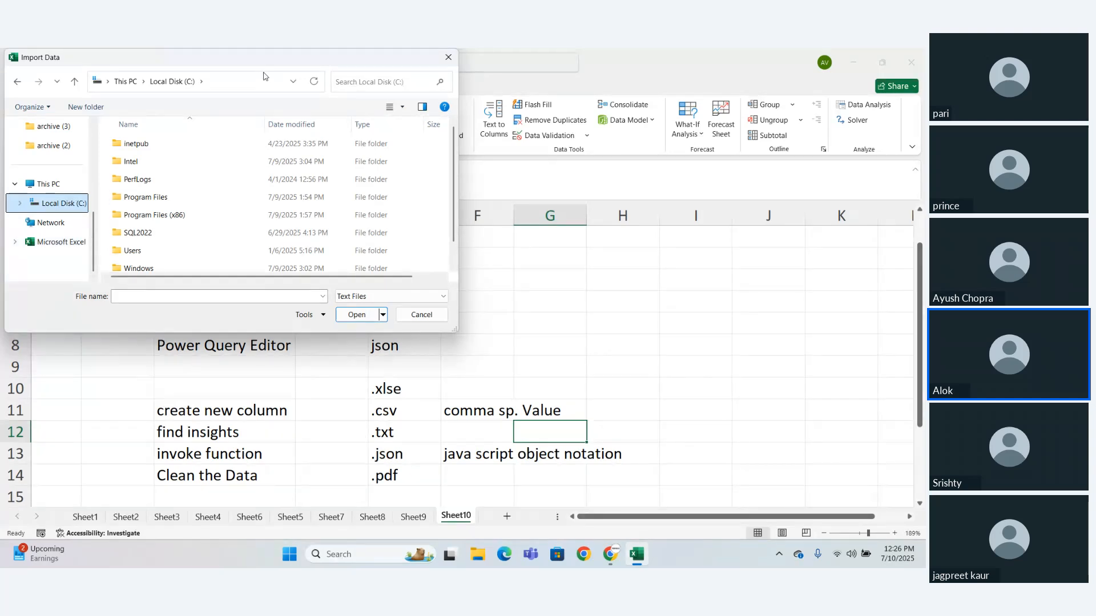
click(449, 57)
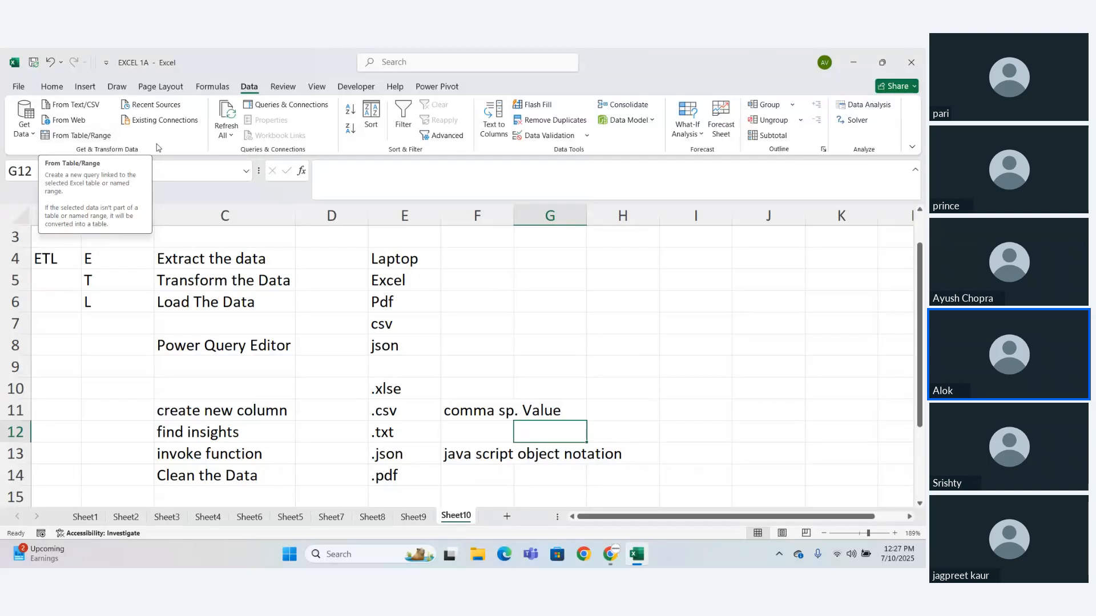
- Check the Zoho Meeting window in Chrome, return to Excel and review the file sources offered for getting data
mouse_move(610, 554)
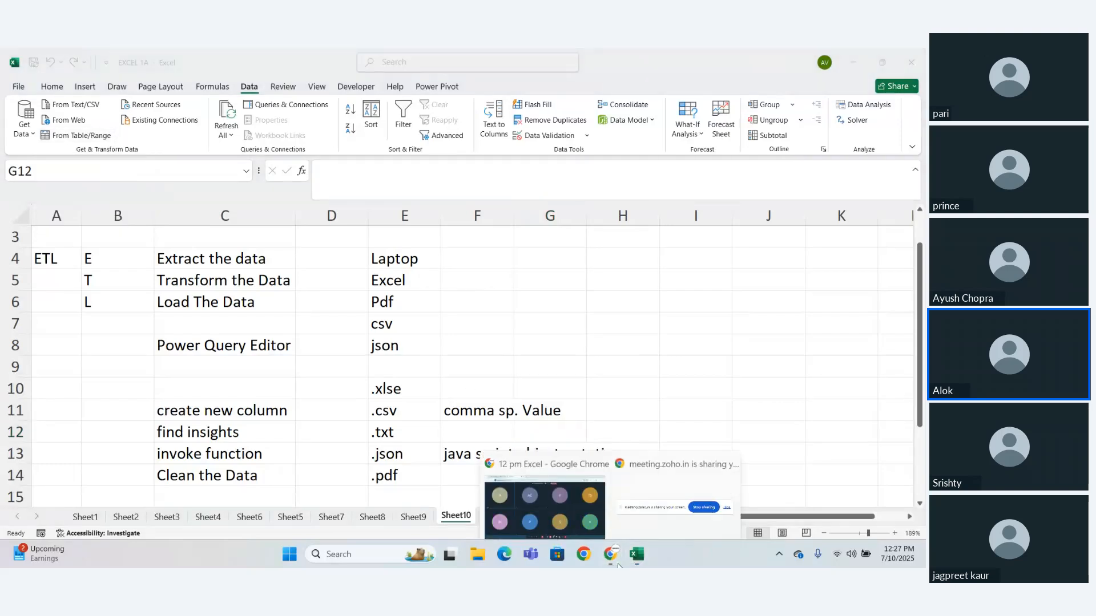
click(568, 510)
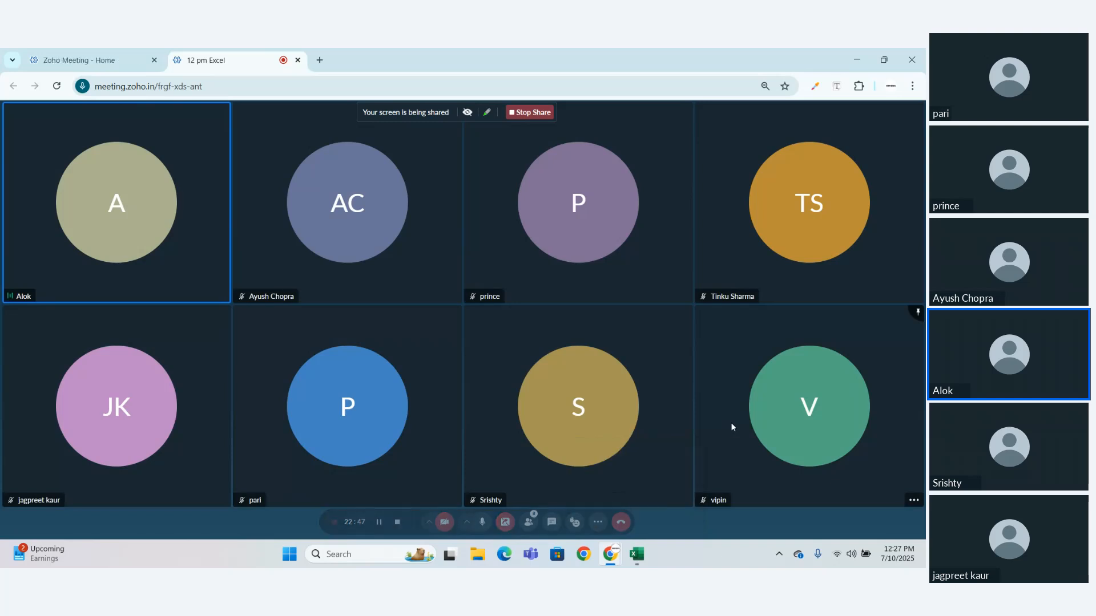
click(637, 555)
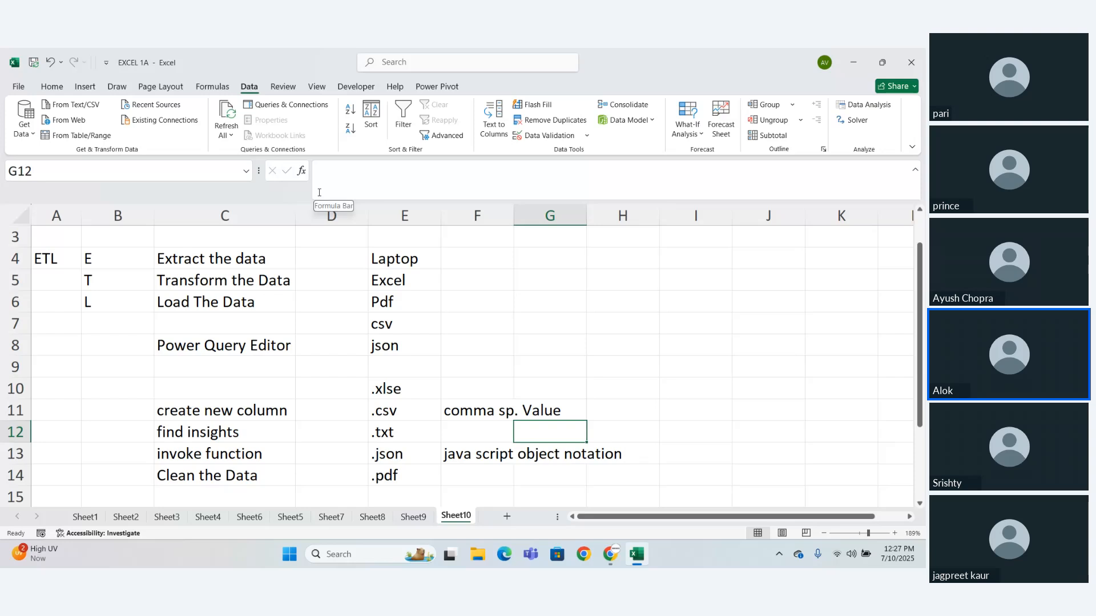
click(28, 130)
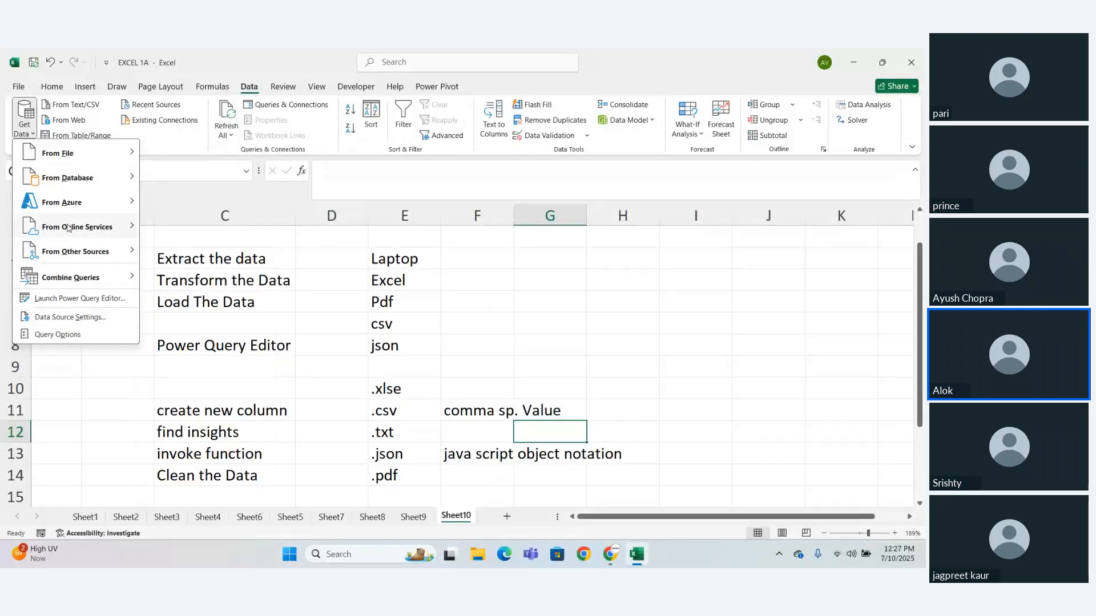
mouse_move(62, 162)
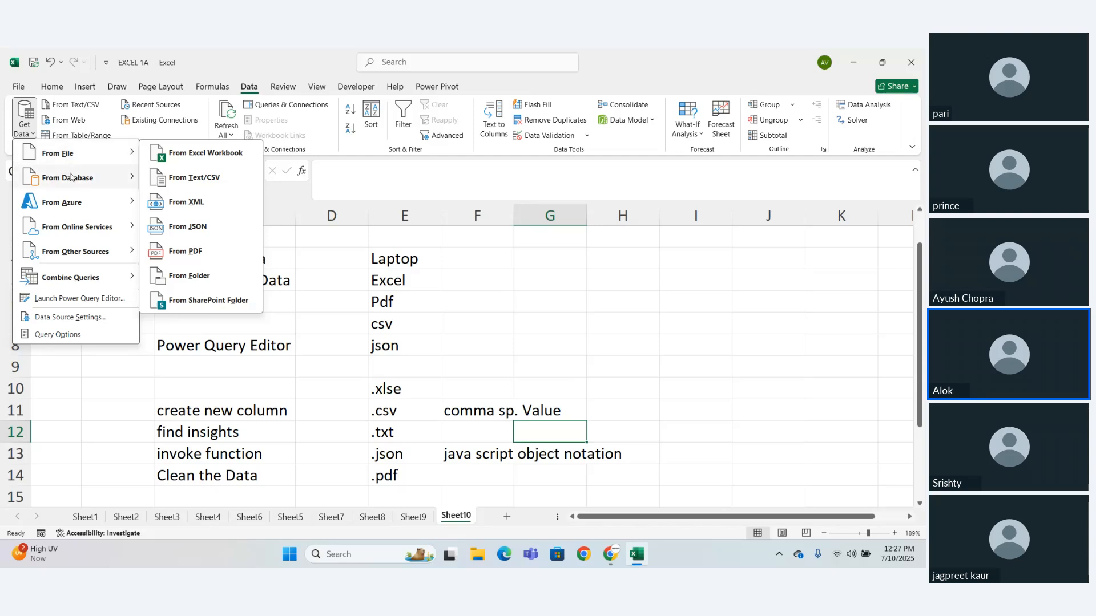
- Switch to the Zoho Meeting window in Chrome and pause the meeting recording
click(613, 561)
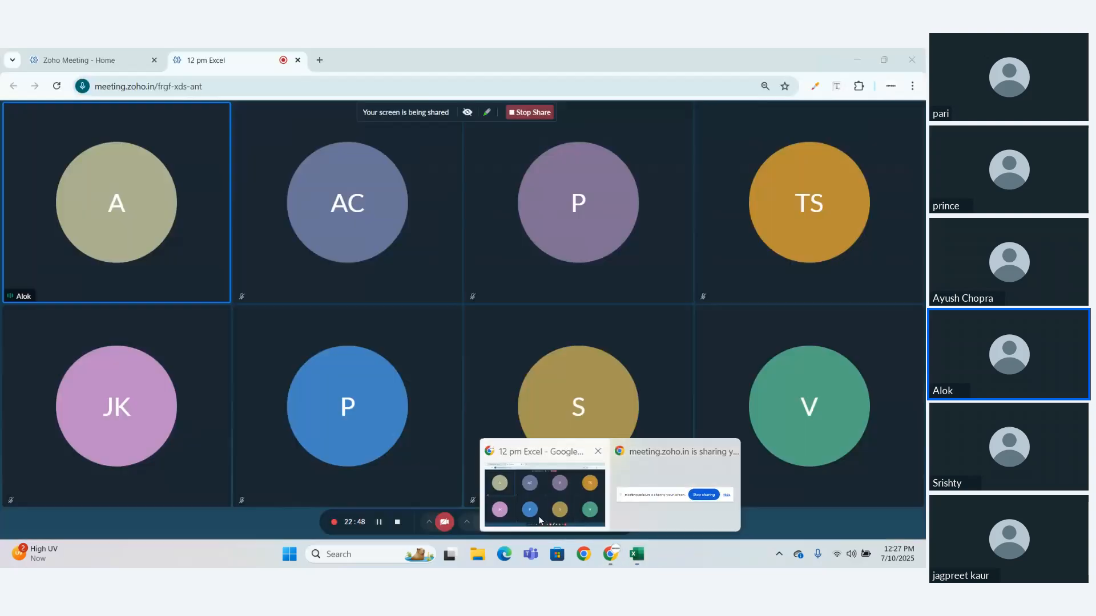
click(539, 519)
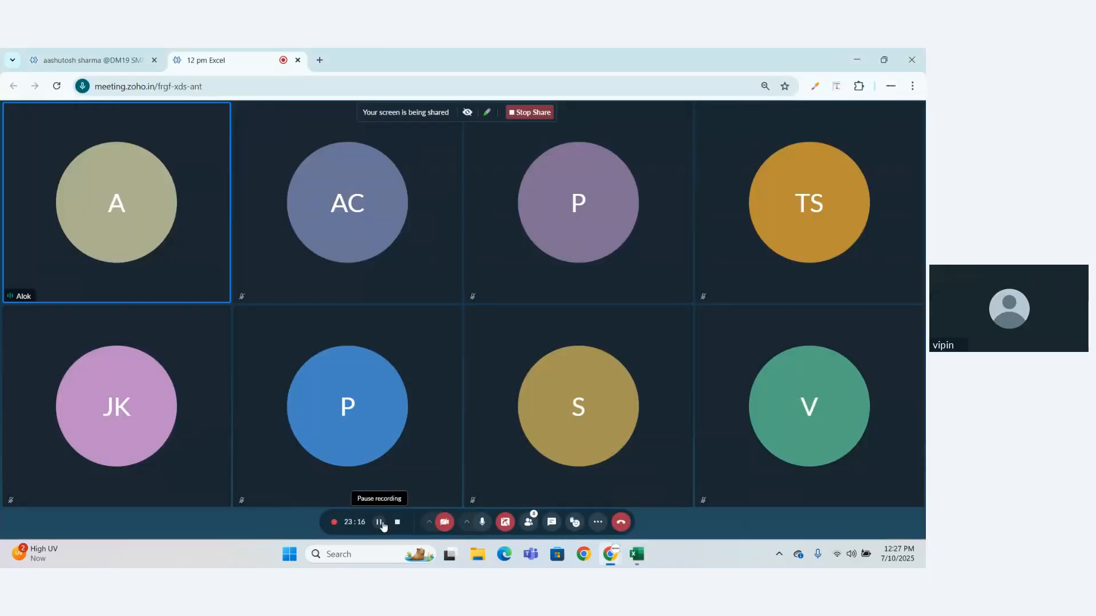
click(379, 522)
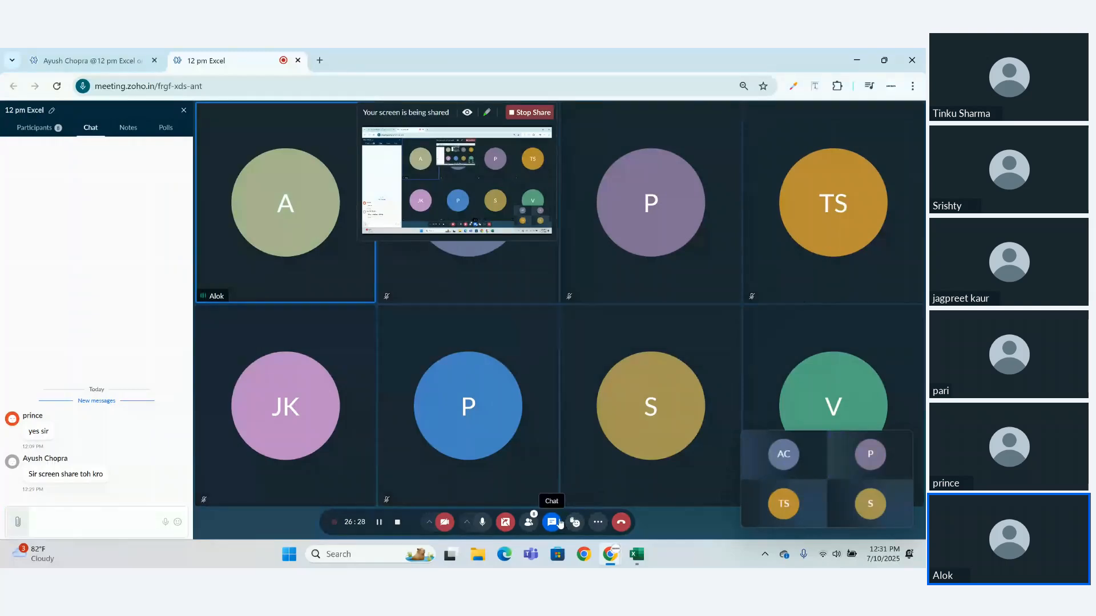
- Close the meeting chat, return to Excel and dismiss the Navigator for Coffee Shop Sales.xlsx without loading anything
click(551, 522)
click(638, 559)
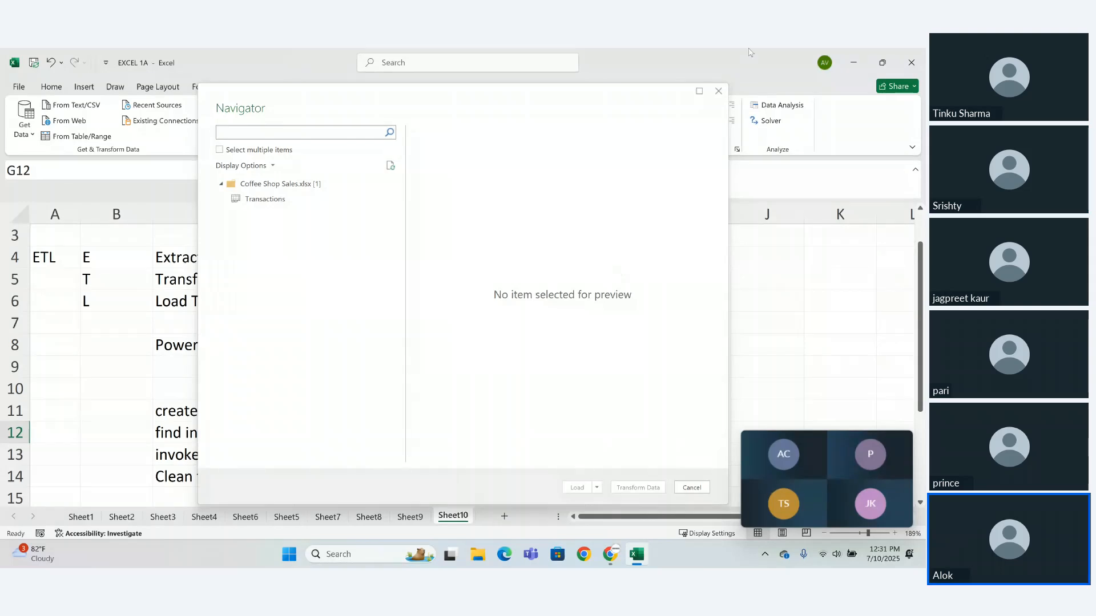
click(718, 92)
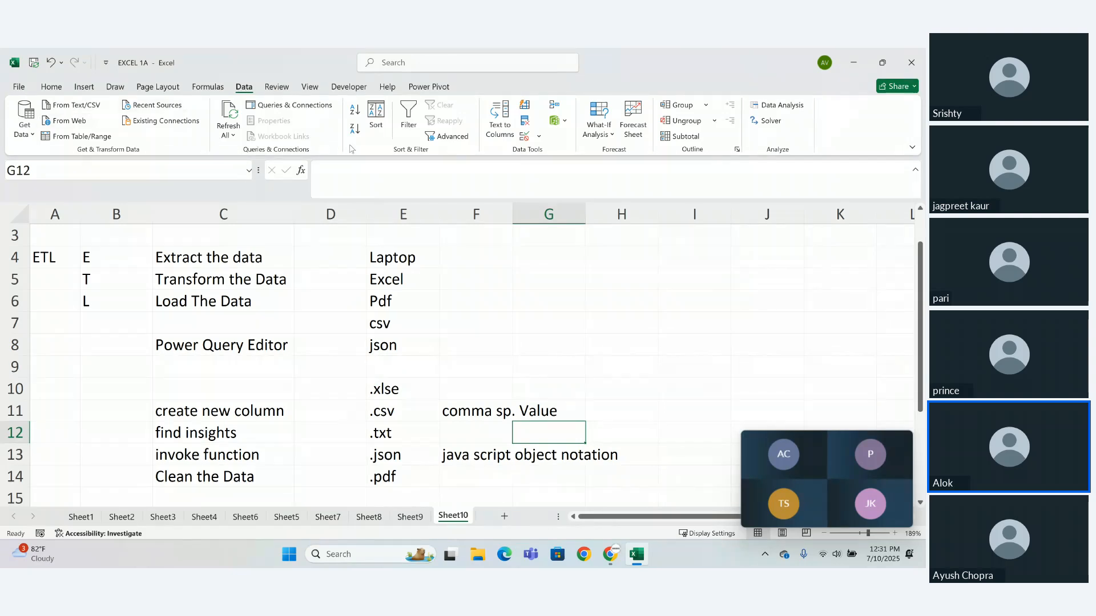
- Start a new data import that uses an Excel workbook as the source file
click(53, 86)
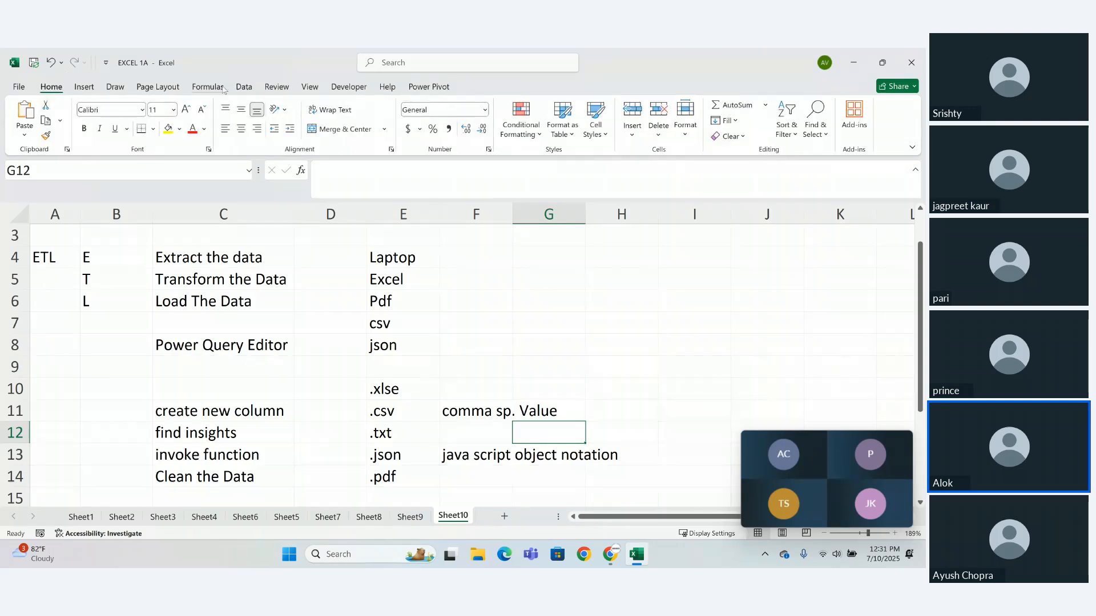
click(243, 87)
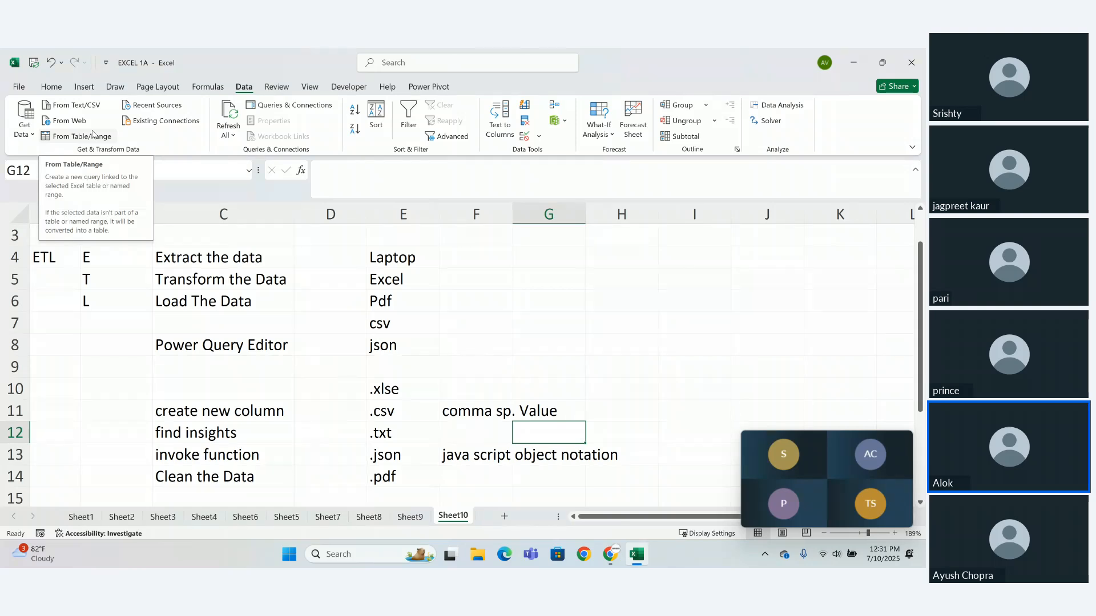
click(26, 131)
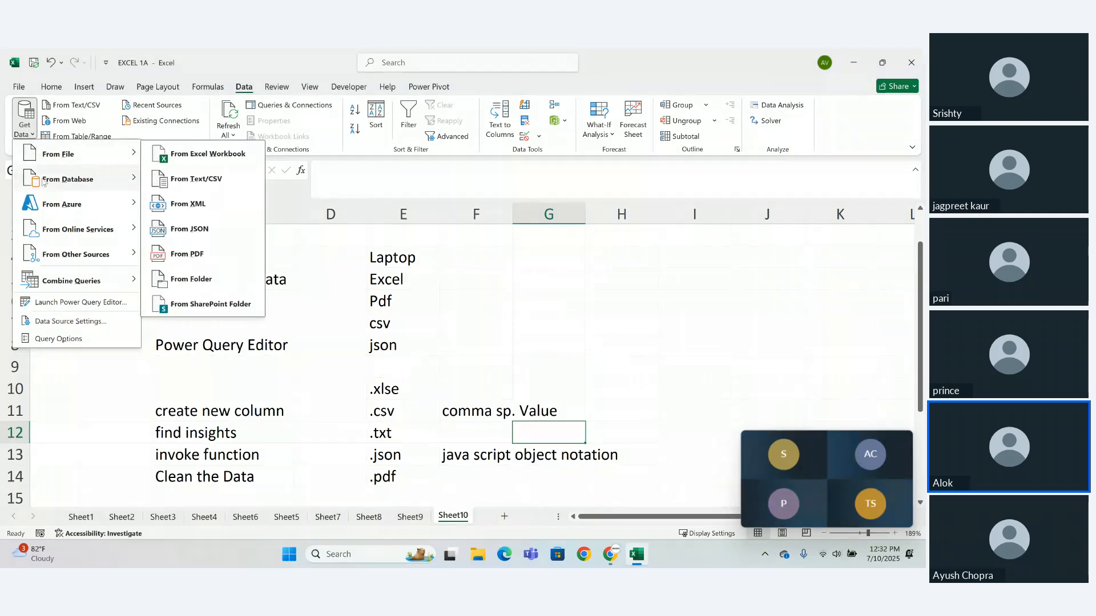
mouse_move(73, 164)
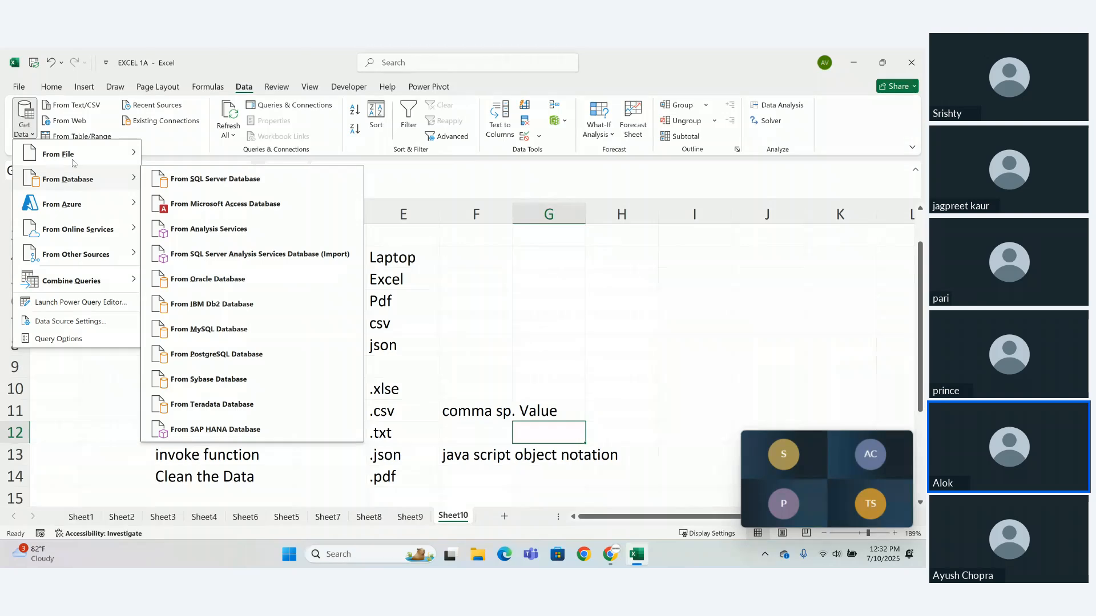
mouse_move(26, 157)
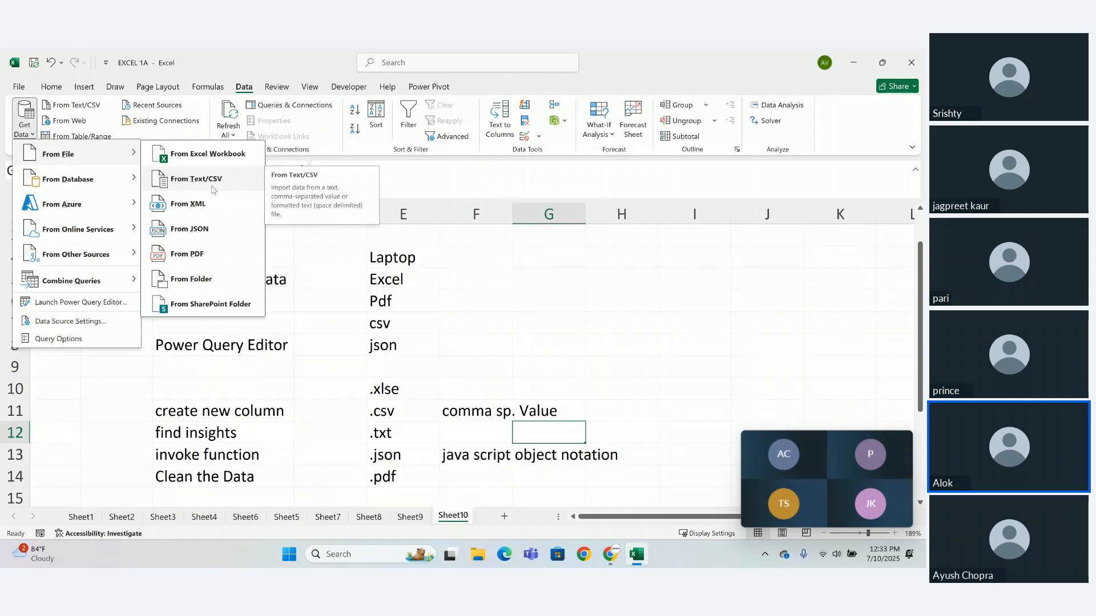
click(200, 160)
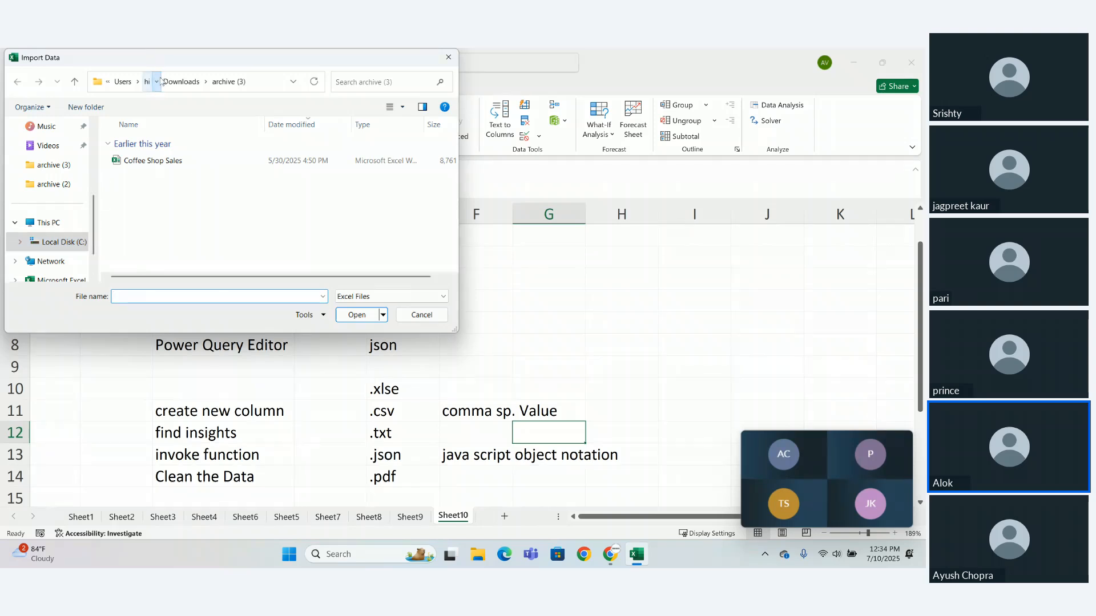
- Browse through the user folder and Local Disk (C:) to the archive (3) folder inside Downloads
click(140, 84)
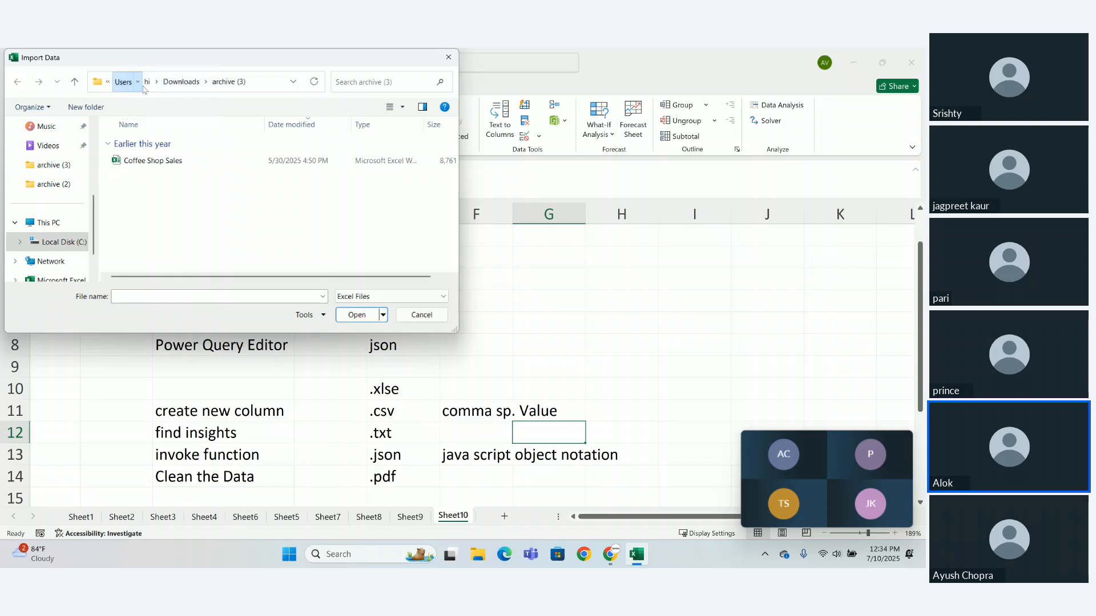
click(147, 84)
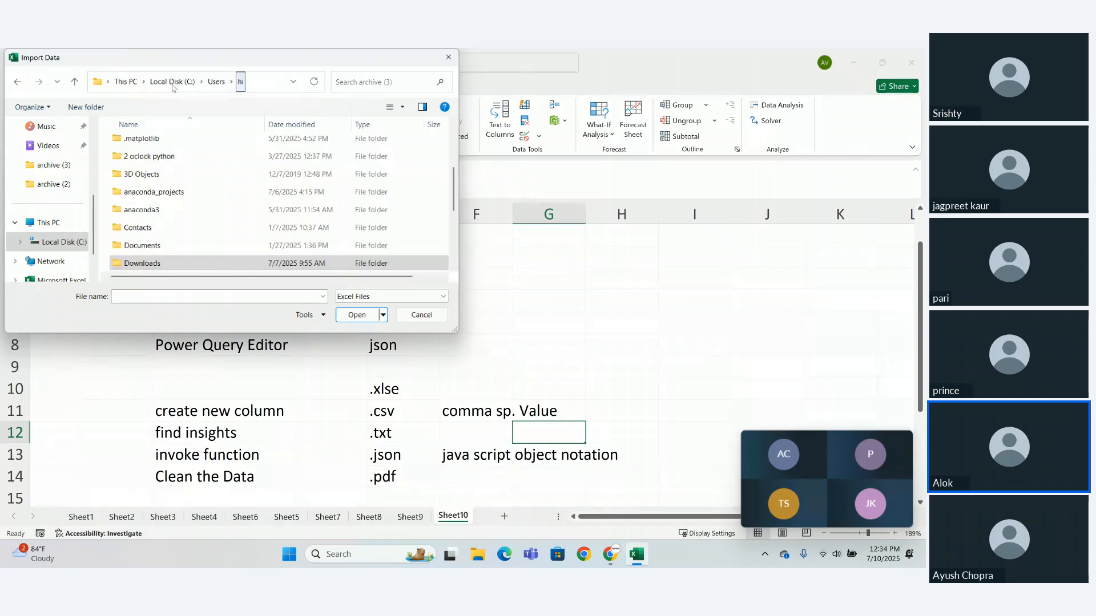
click(172, 82)
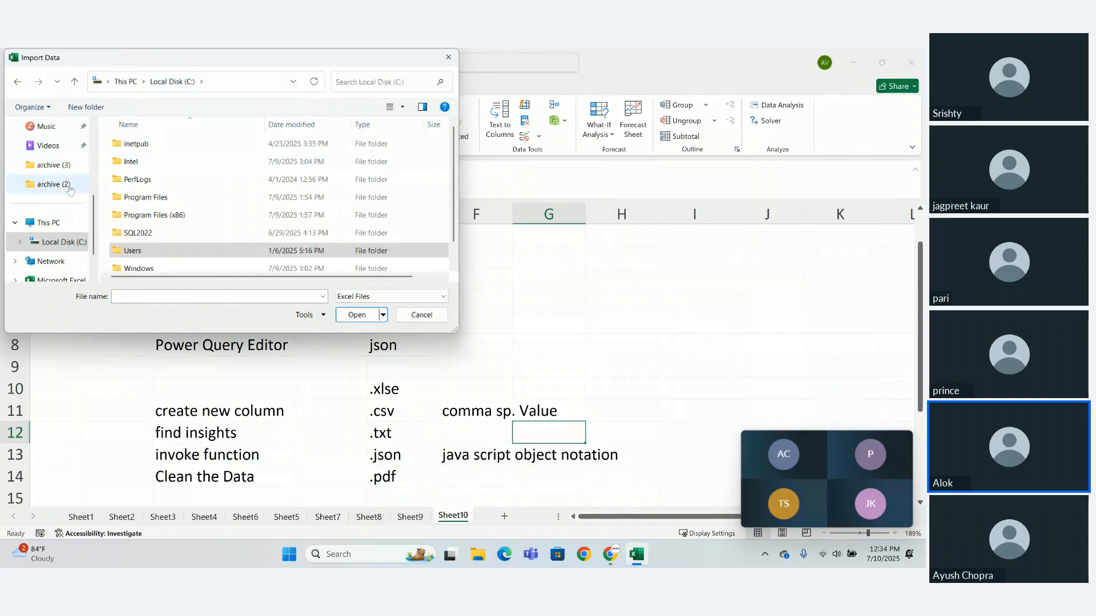
scroll(94, 203, up, 2)
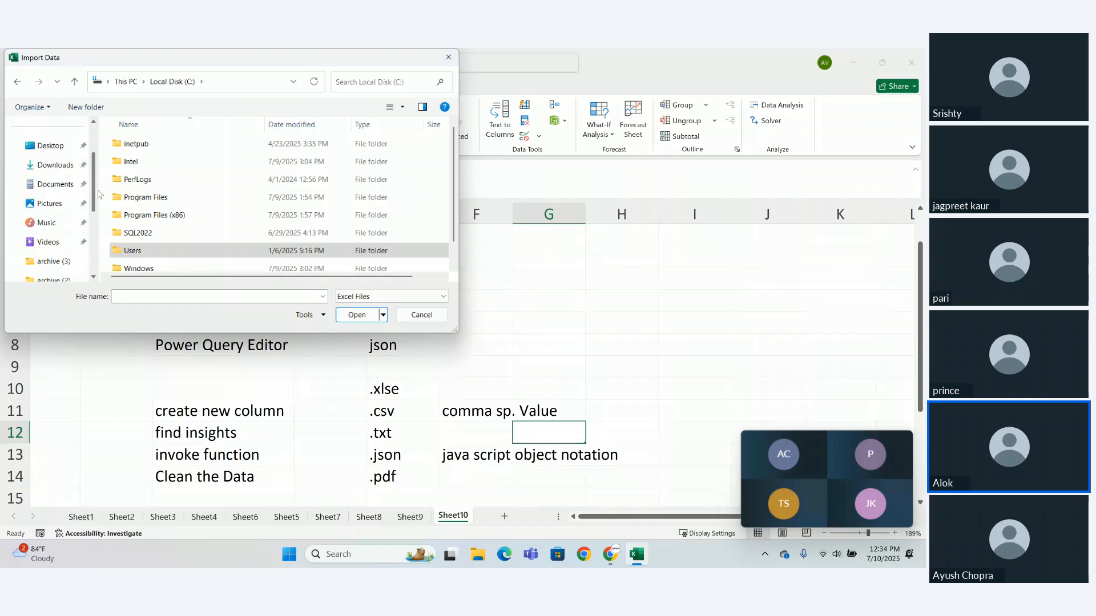
click(56, 165)
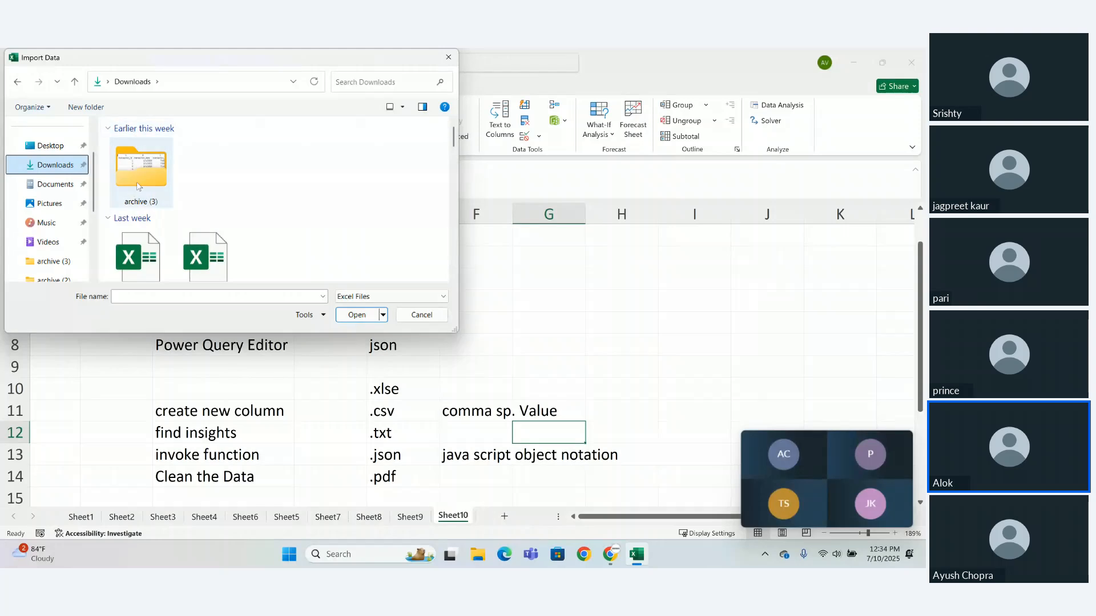
double_click(162, 203)
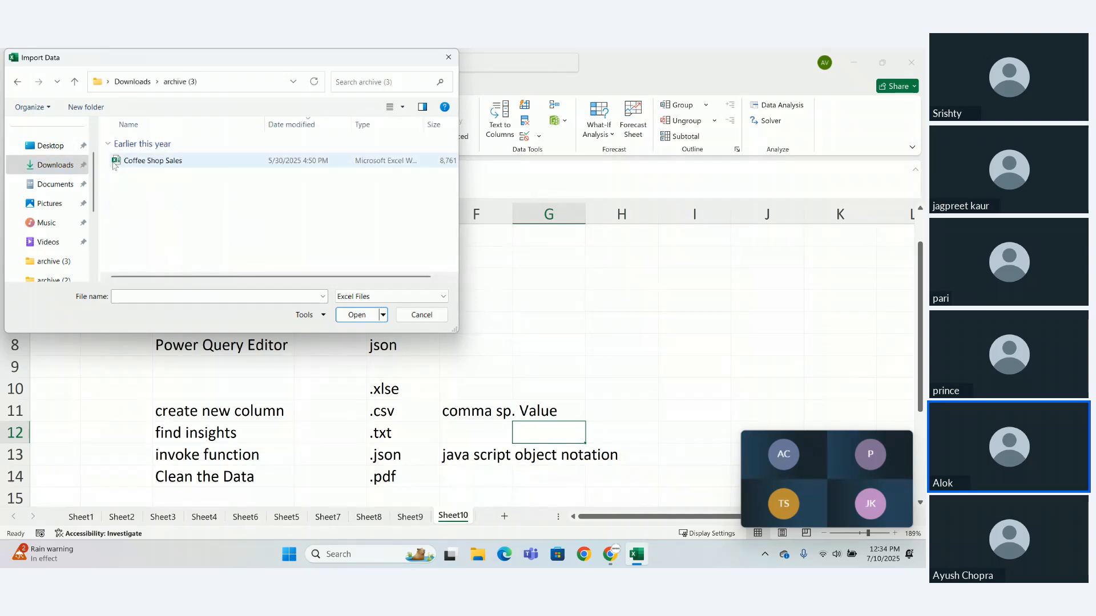
- Choose the Coffee Shop Sales workbook in archive (3) and import it as an Excel file
click(174, 162)
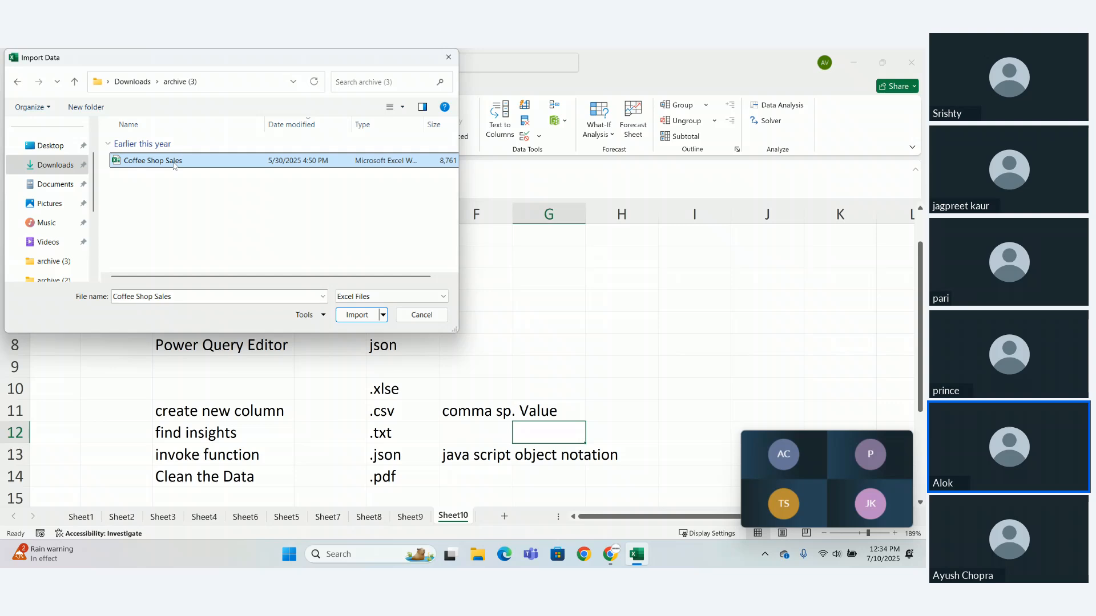
double_click(183, 297)
drag(116, 298, 181, 311)
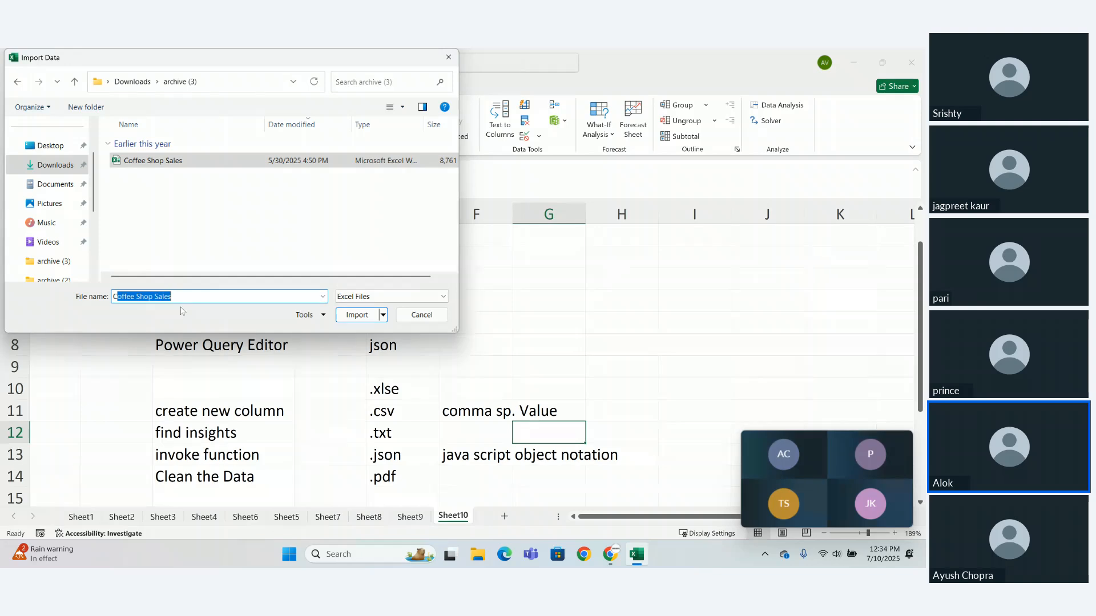
click(365, 297)
click(365, 298)
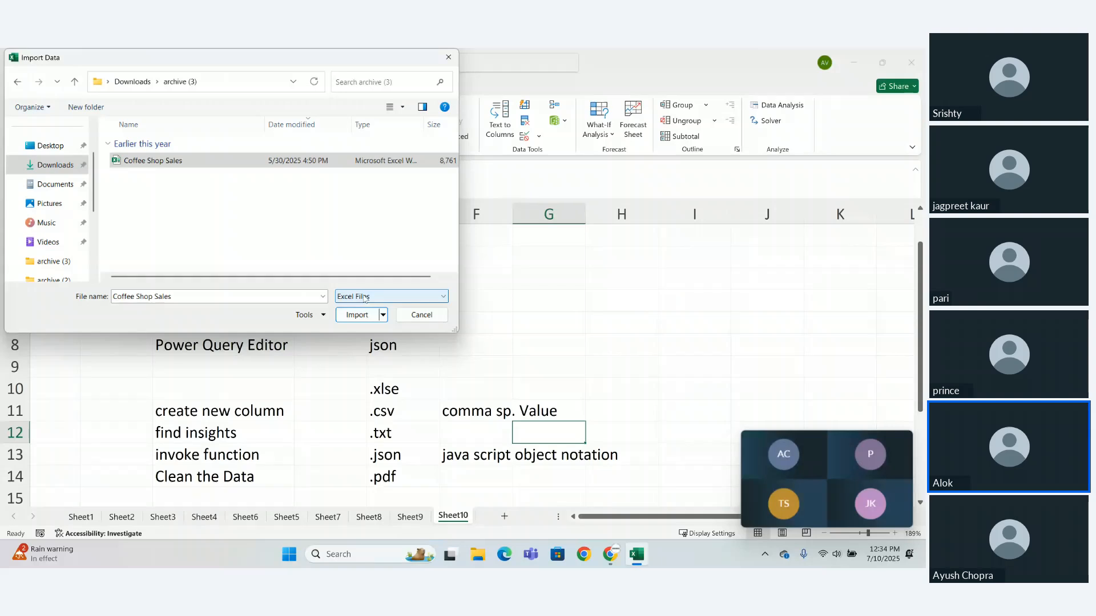
click(359, 315)
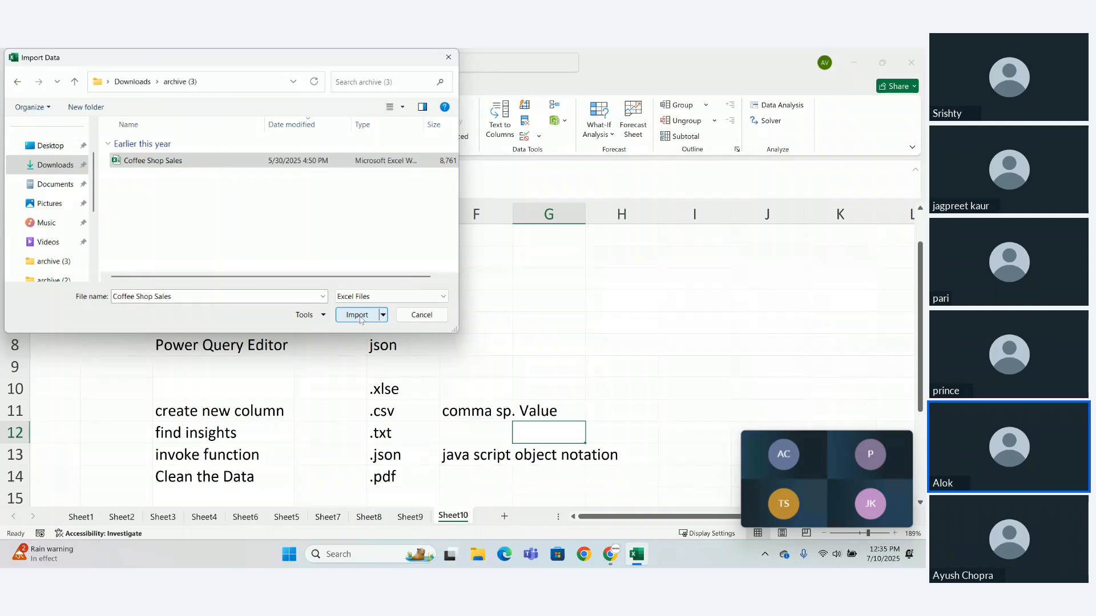
click(360, 315)
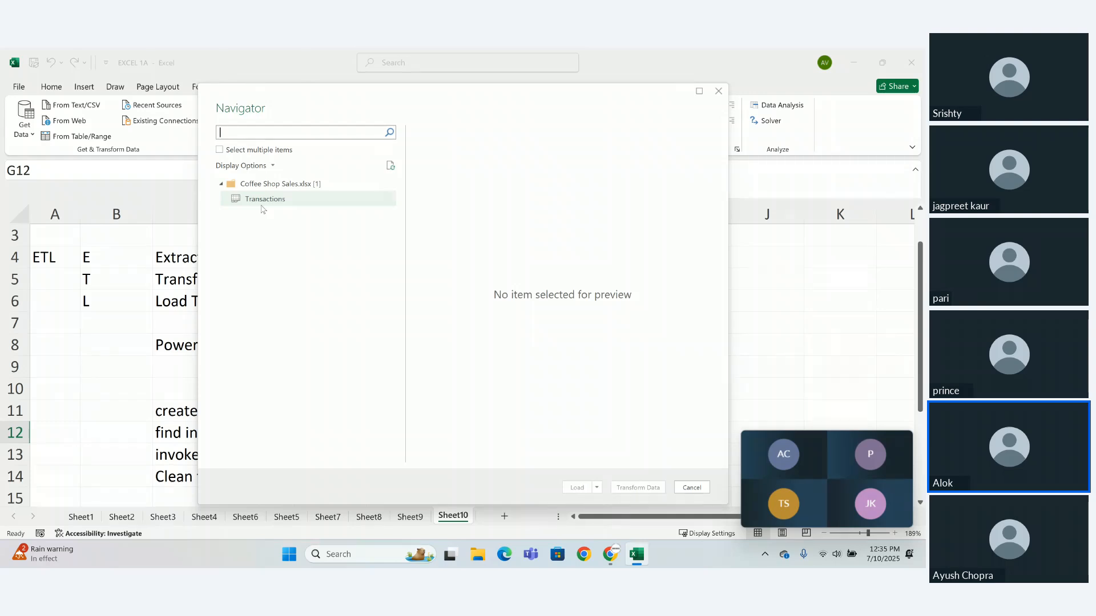
- Allow multiple item selection in the Navigator, include the Transactions table and preview its remaining columns and rows
click(220, 150)
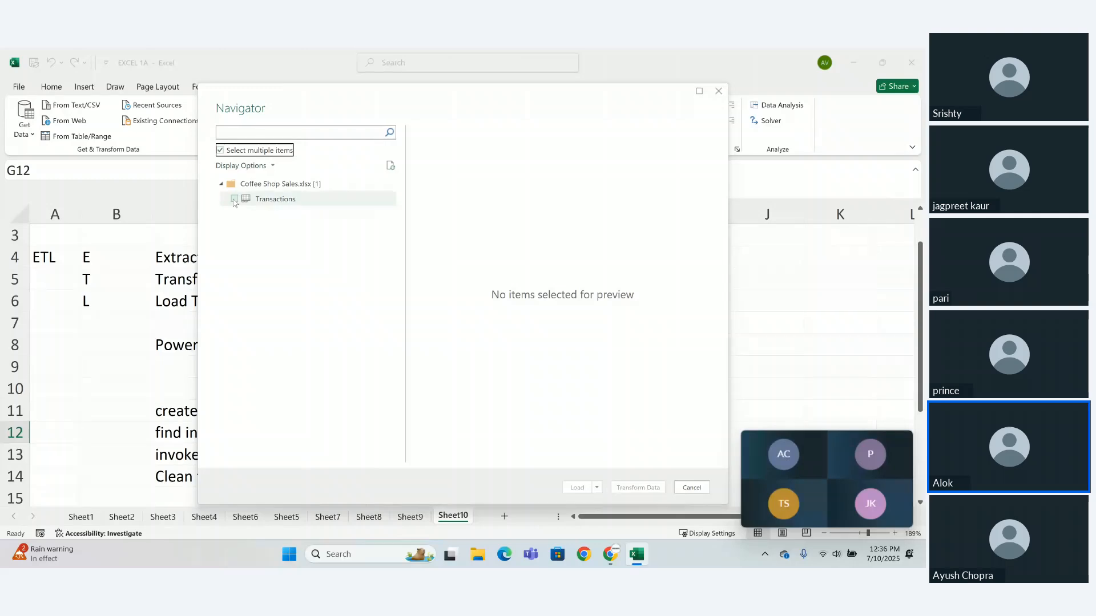
click(234, 200)
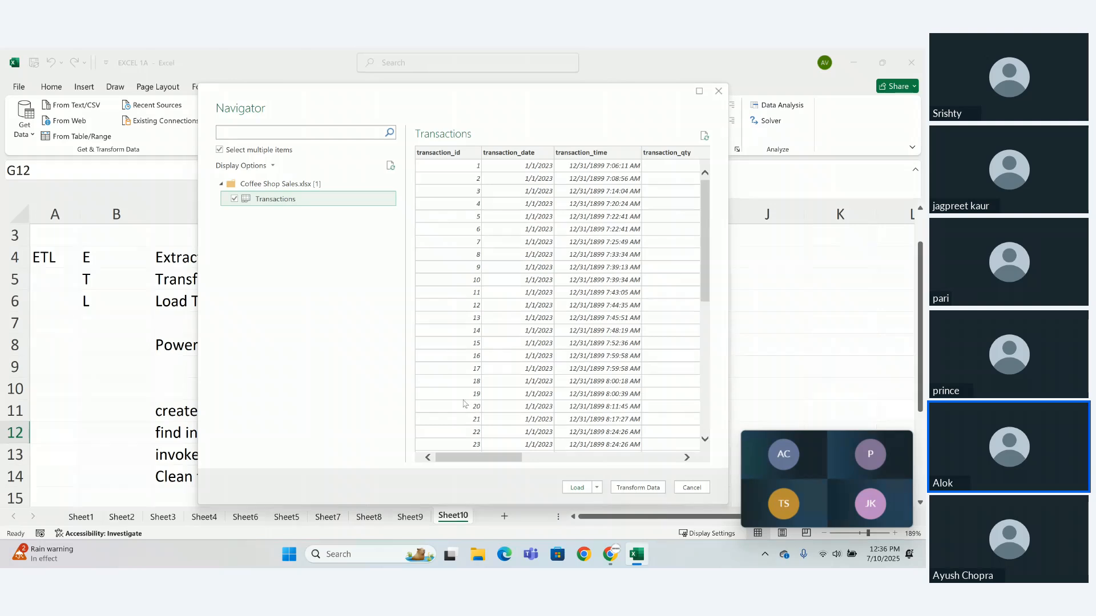
drag(483, 455, 640, 463)
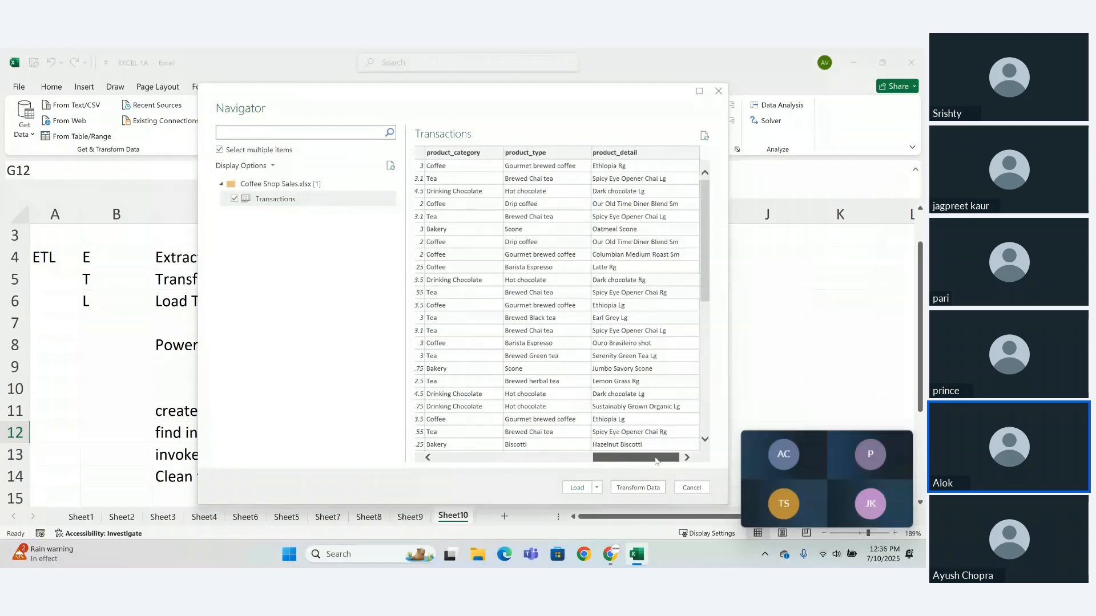
drag(707, 290, 707, 420)
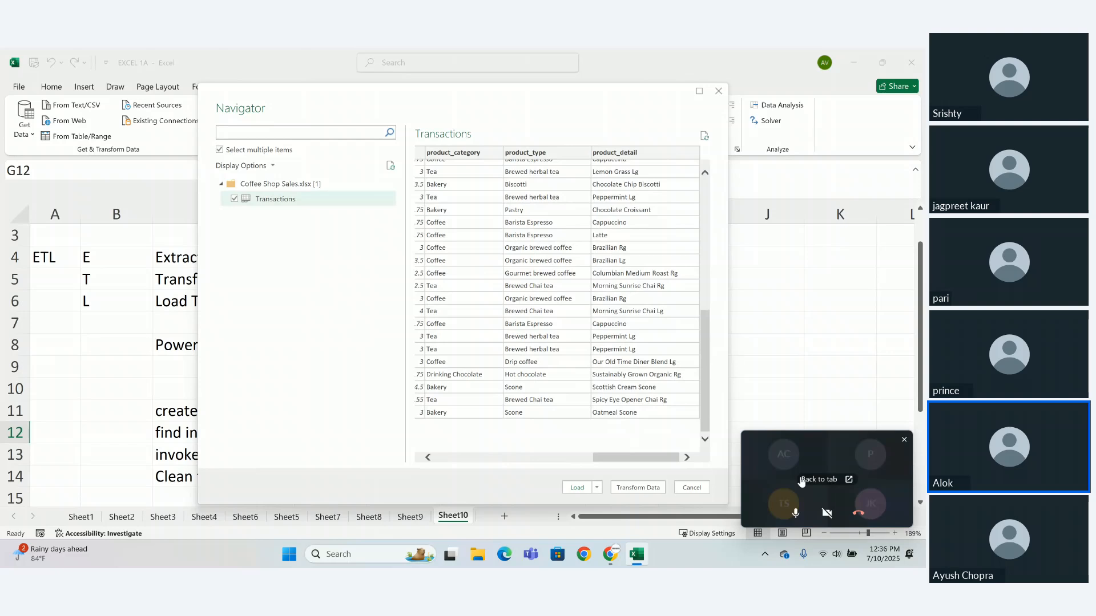
- Switch to the Zoho Meeting window to check its chat, and return to the Navigator in Excel
click(801, 482)
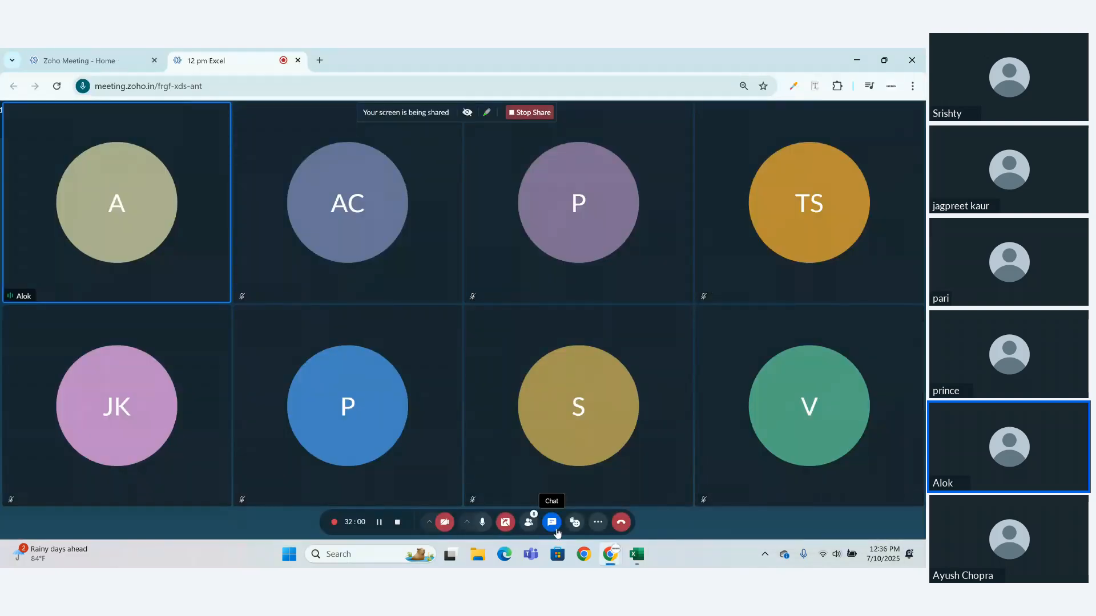
click(558, 532)
click(558, 532)
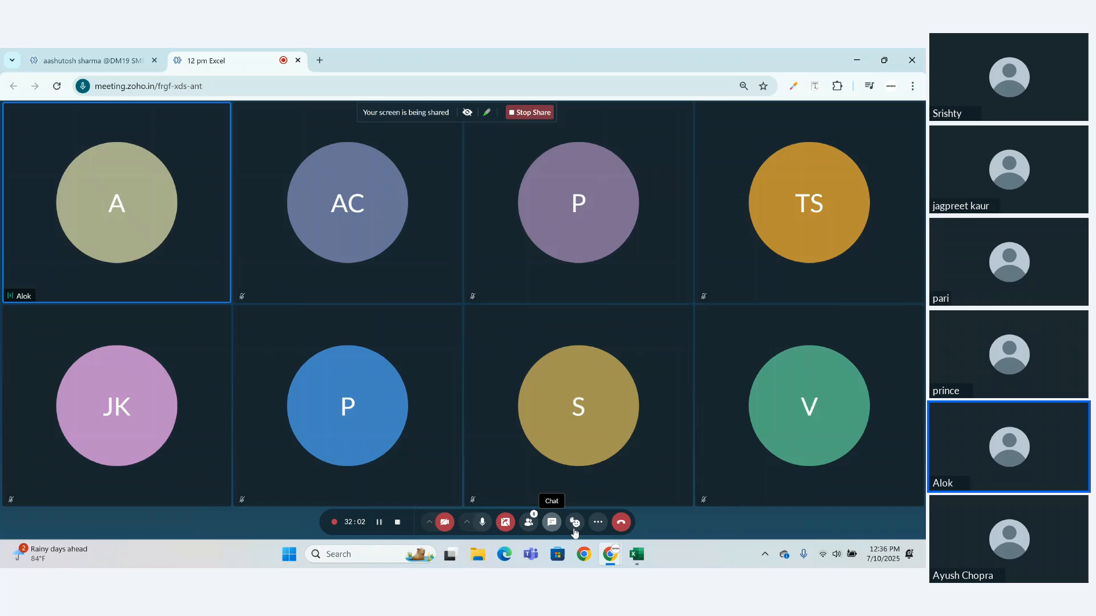
click(628, 562)
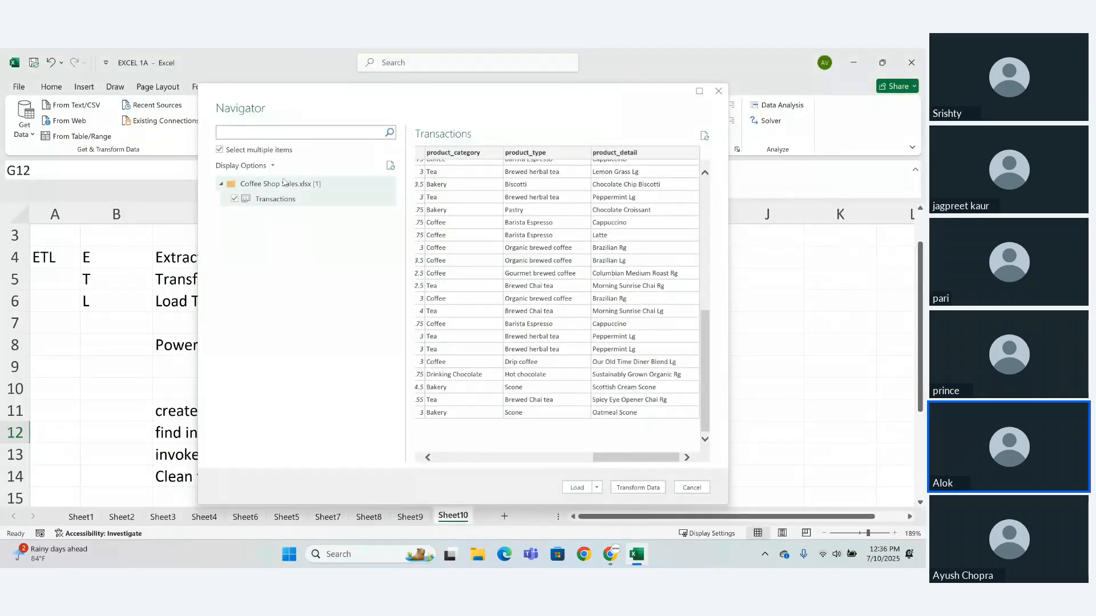
- Review the previewed columns and rows of the Transactions table and load it into the EXCEL 1A workbook
click(235, 200)
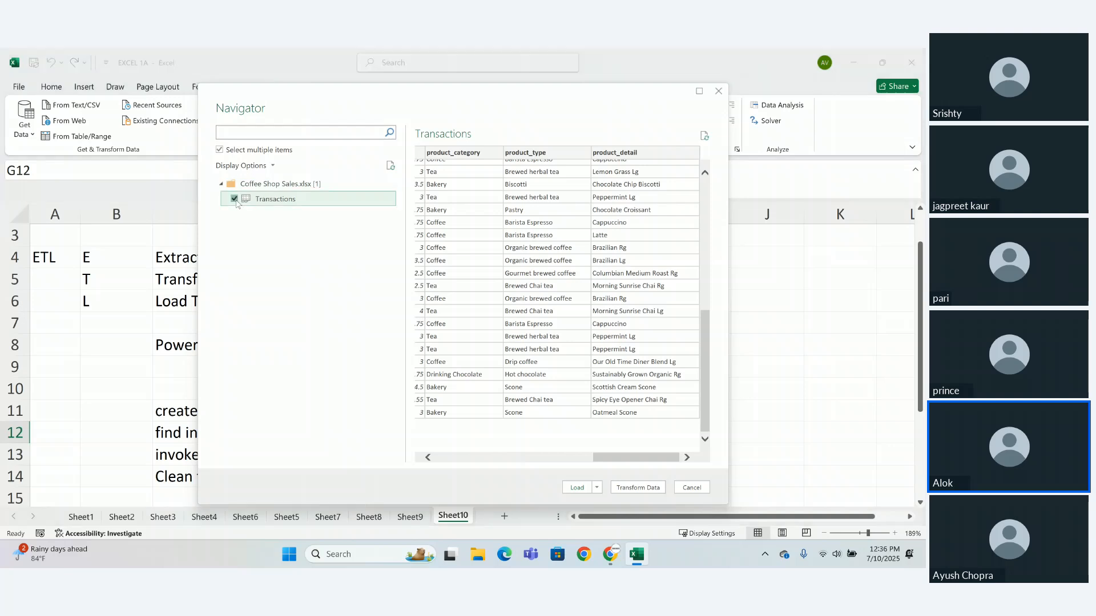
click(236, 200)
drag(705, 365, 699, 207)
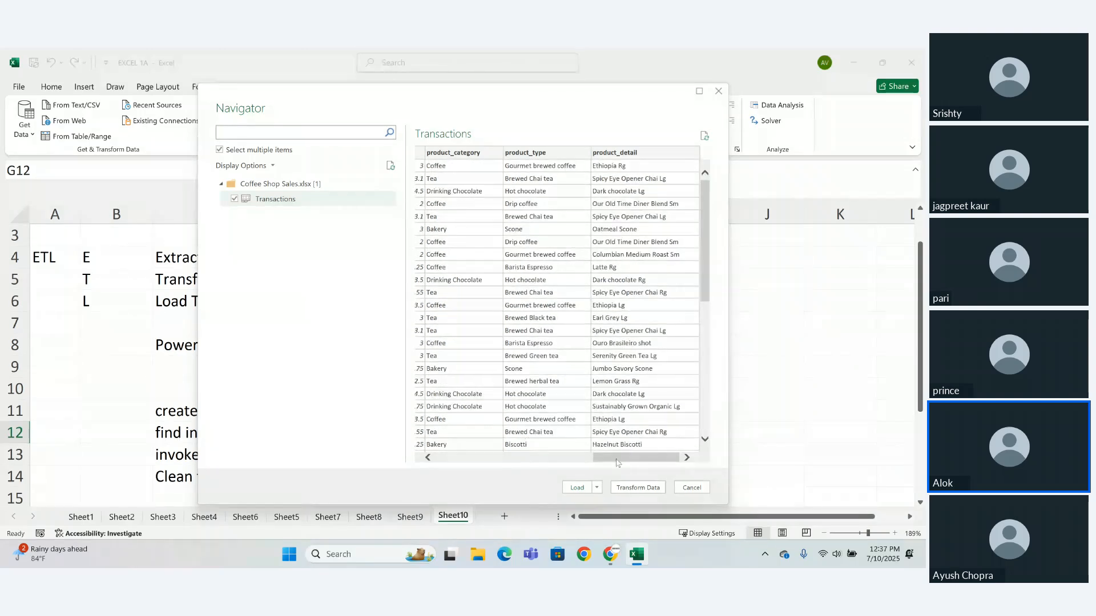
drag(616, 457, 459, 456)
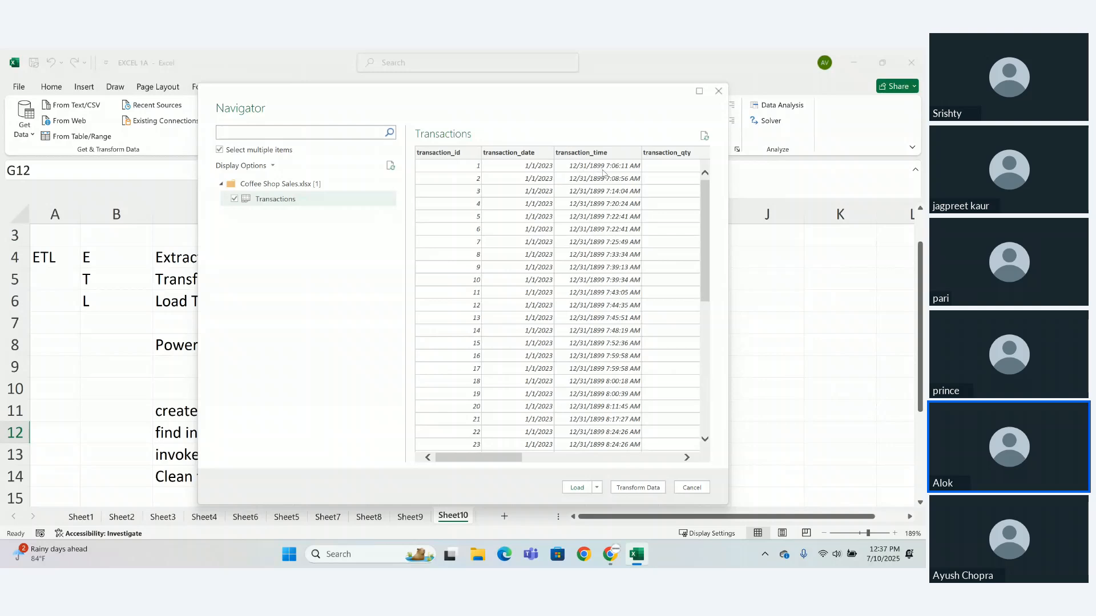
scroll(505, 463, right, 2)
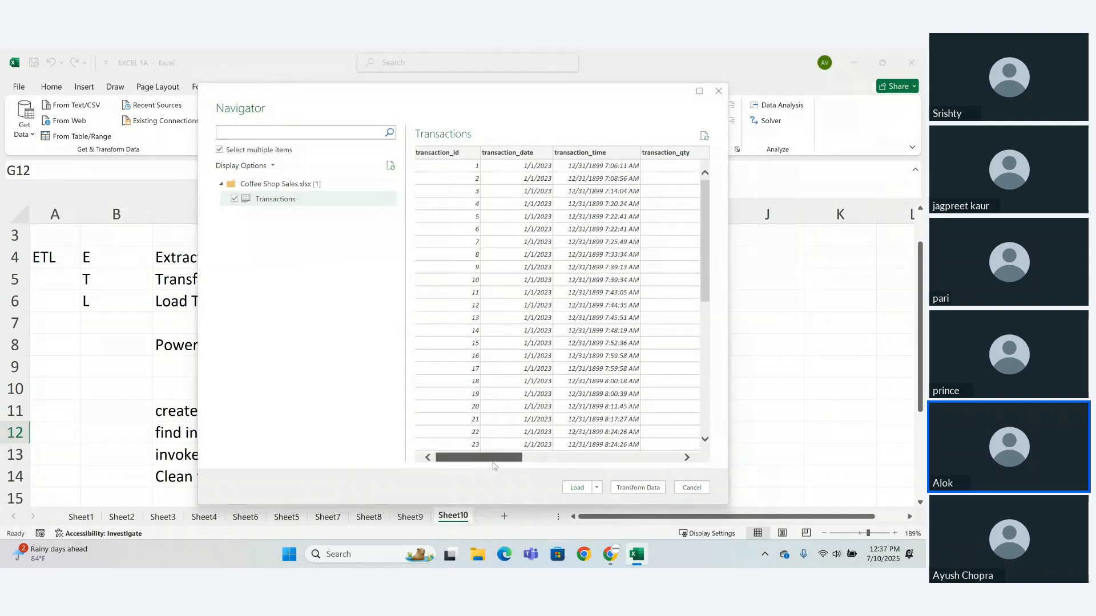
drag(510, 465, 659, 450)
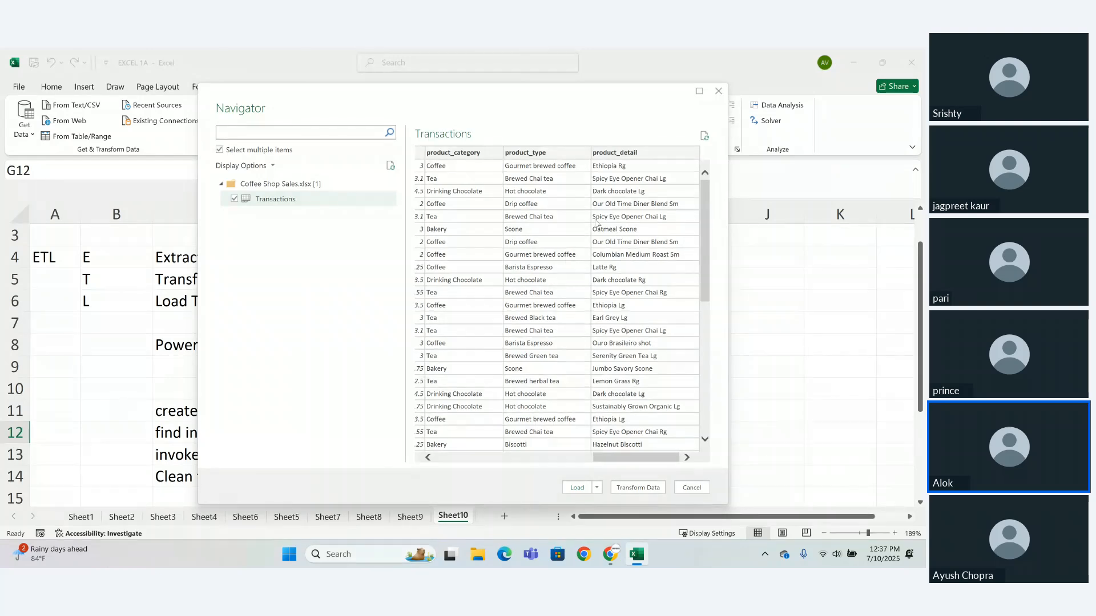
click(577, 488)
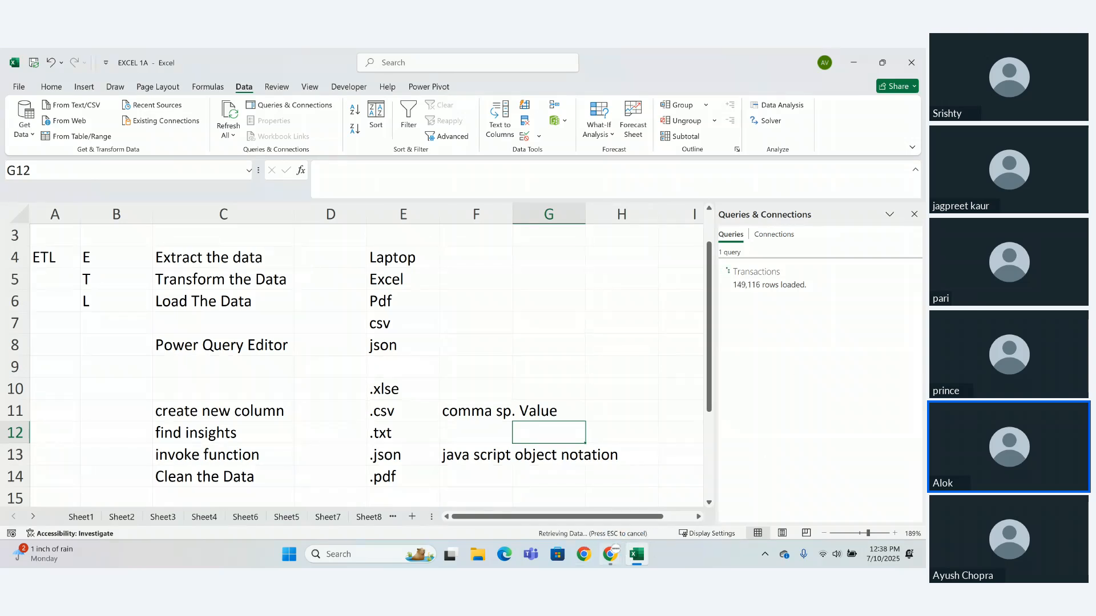
mouse_move(628, 560)
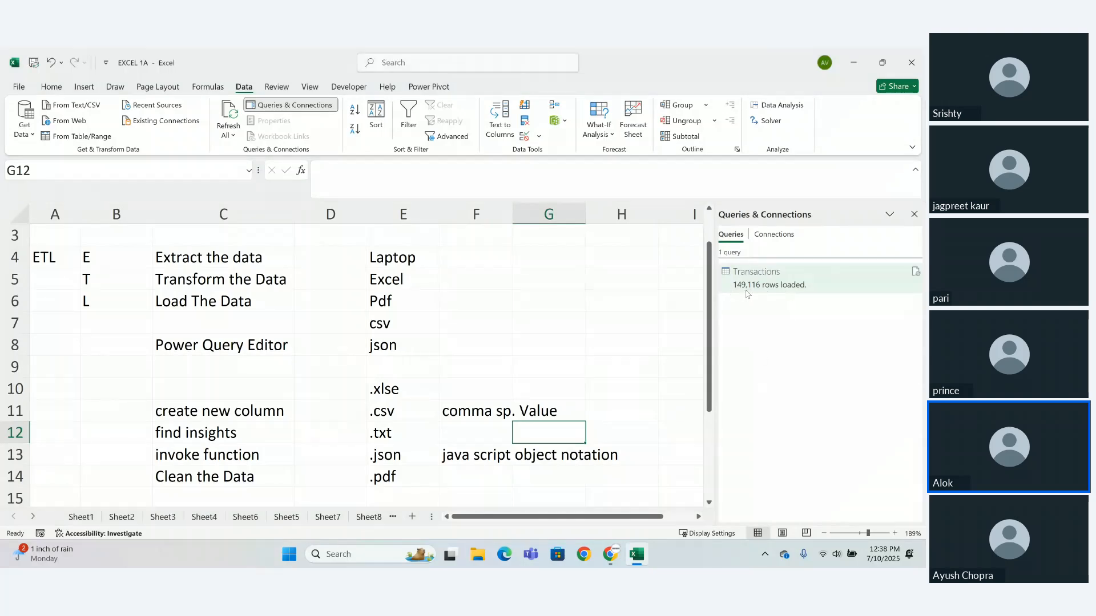
- Open the Transactions query for editing in Power Query Editor, and close and load it back to the workbook
mouse_move(782, 295)
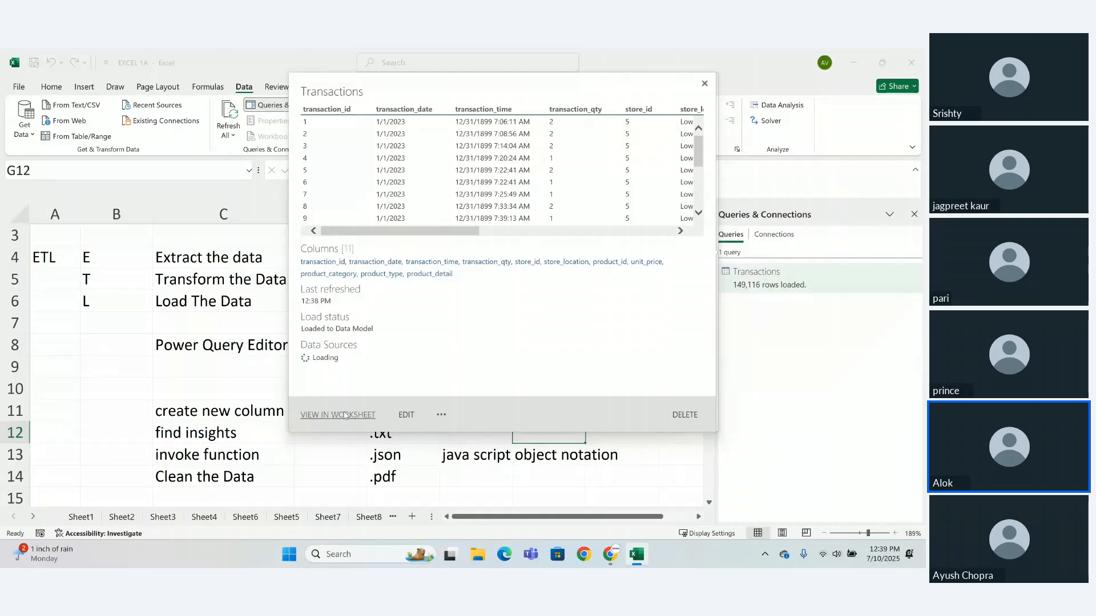
click(408, 417)
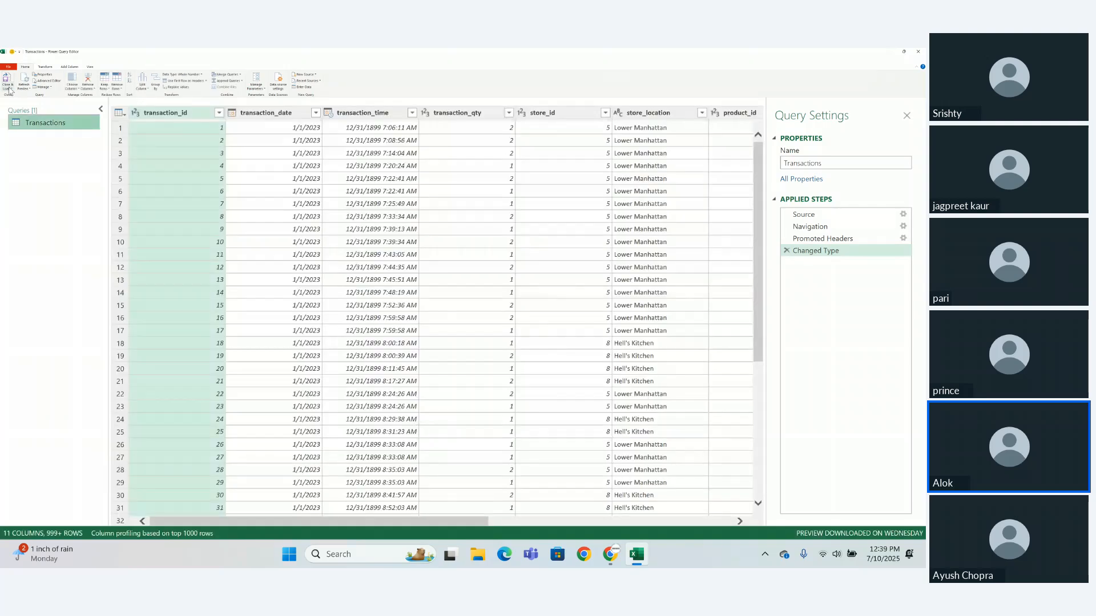
click(10, 89)
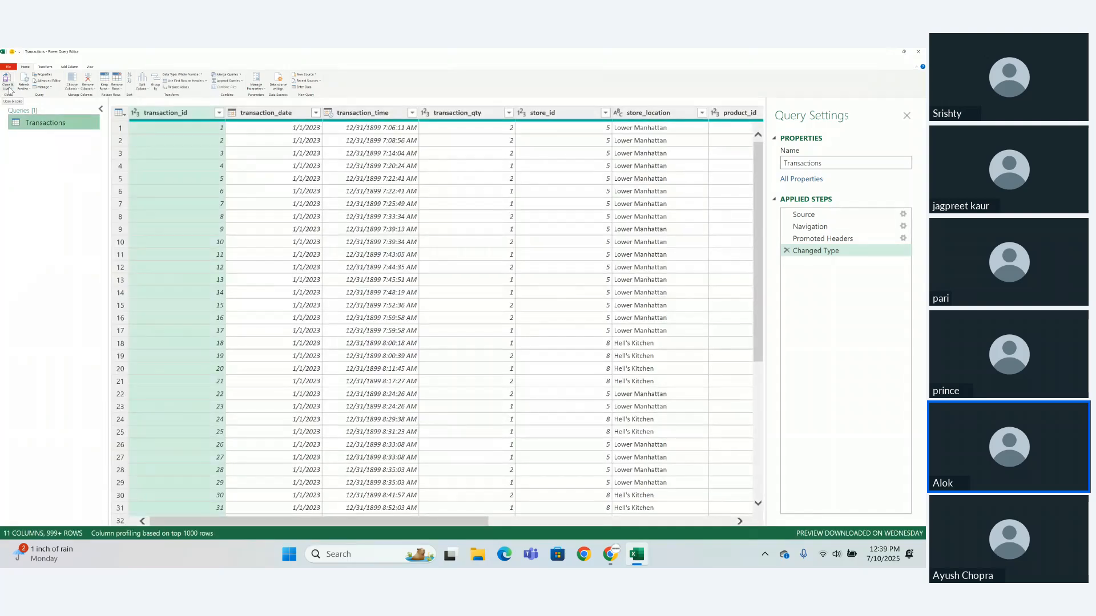
click(17, 95)
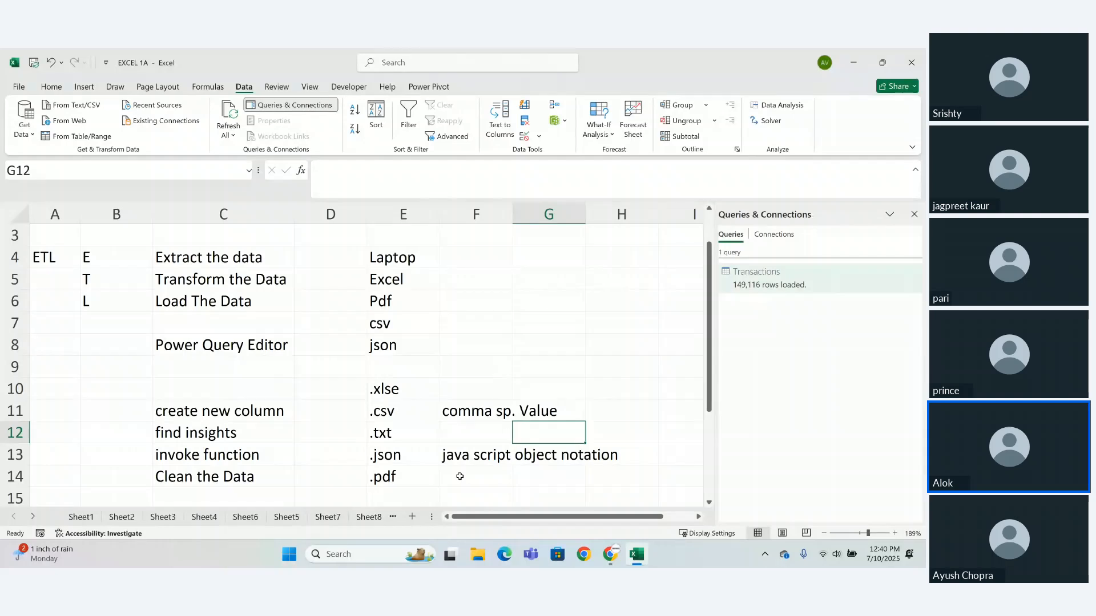
- Look for the loaded Transactions data on Sheet8 and Sheet10, and back through the earlier sheets to Sheet1
click(369, 517)
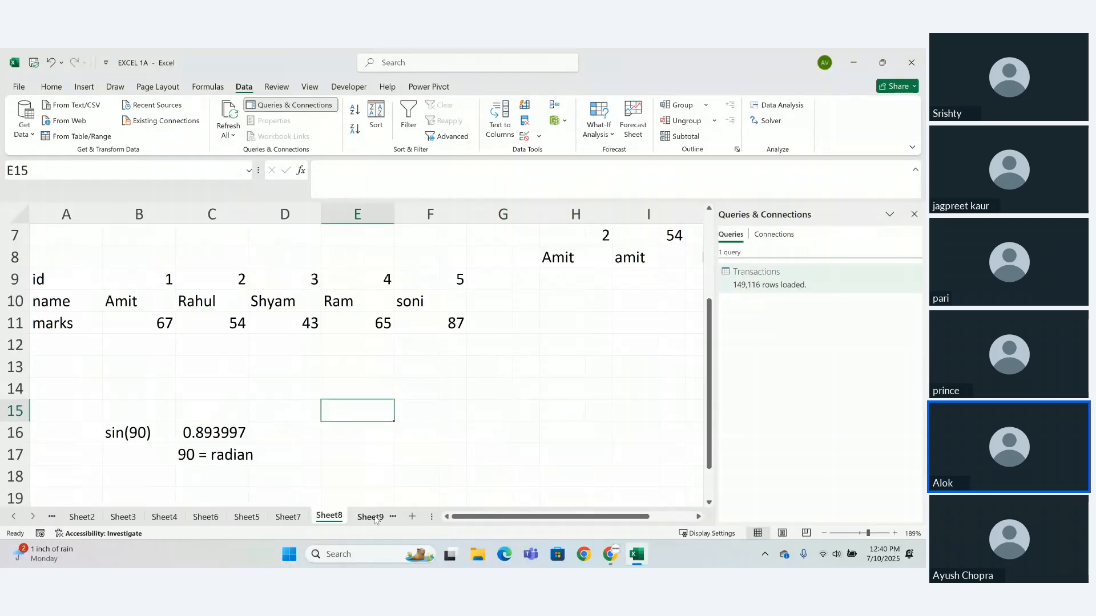
click(377, 519)
click(374, 520)
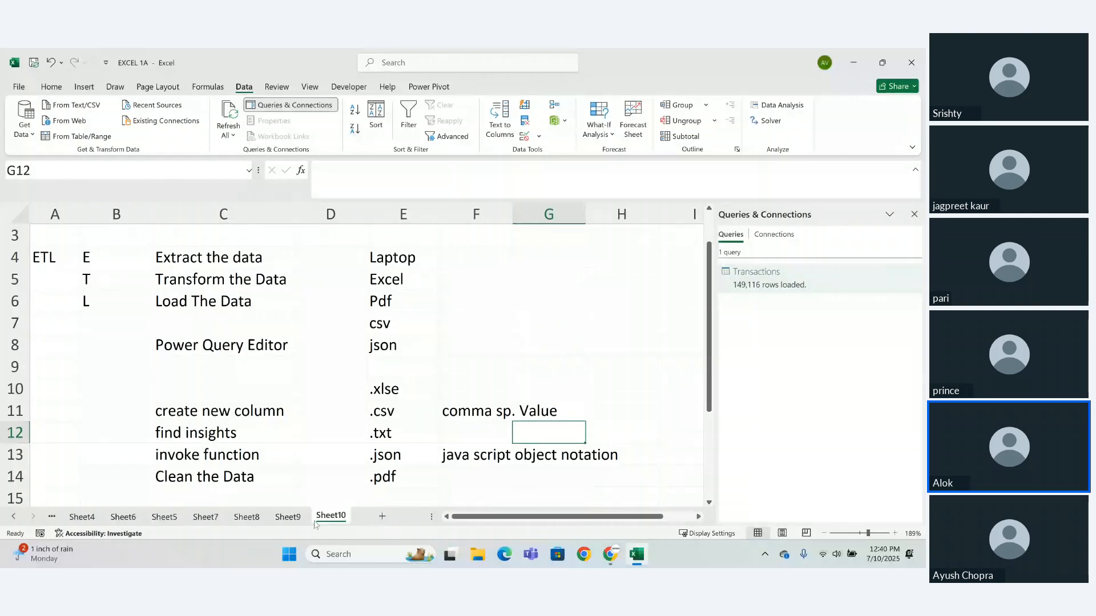
click(295, 519)
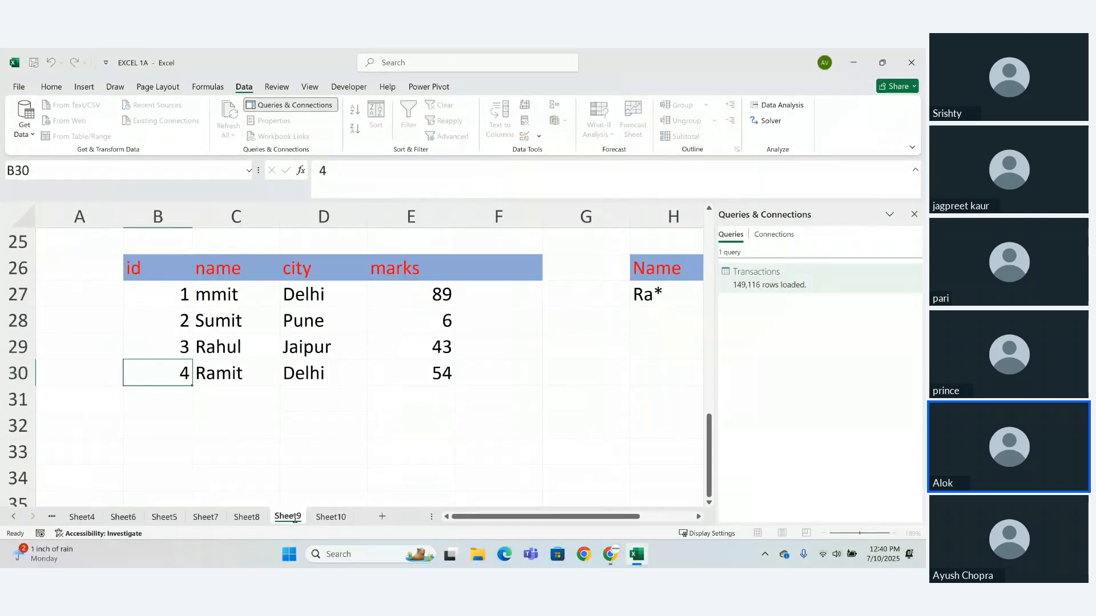
click(249, 520)
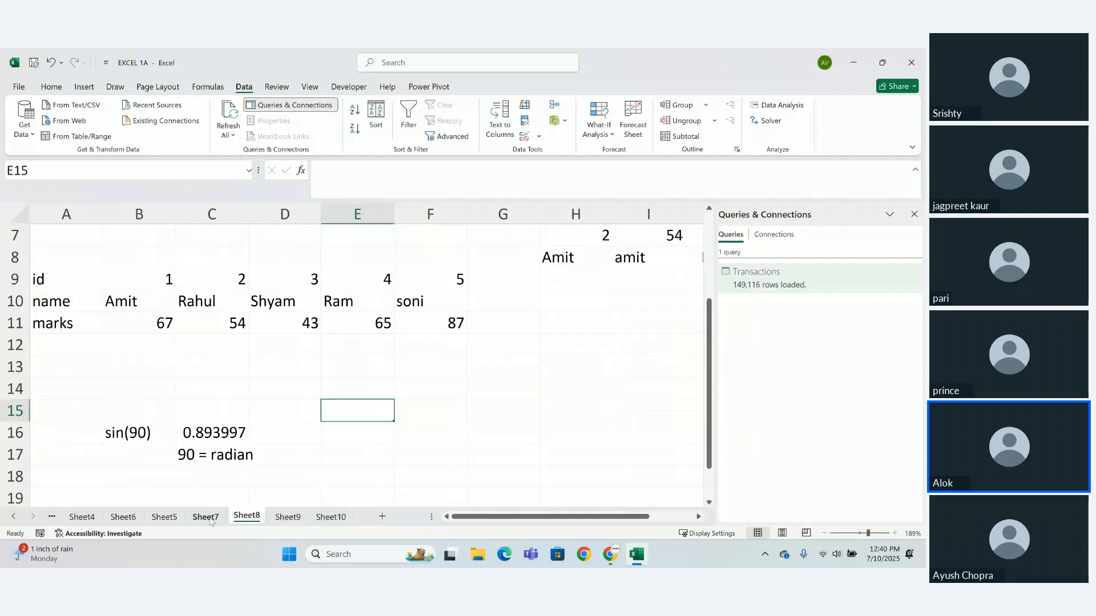
click(205, 519)
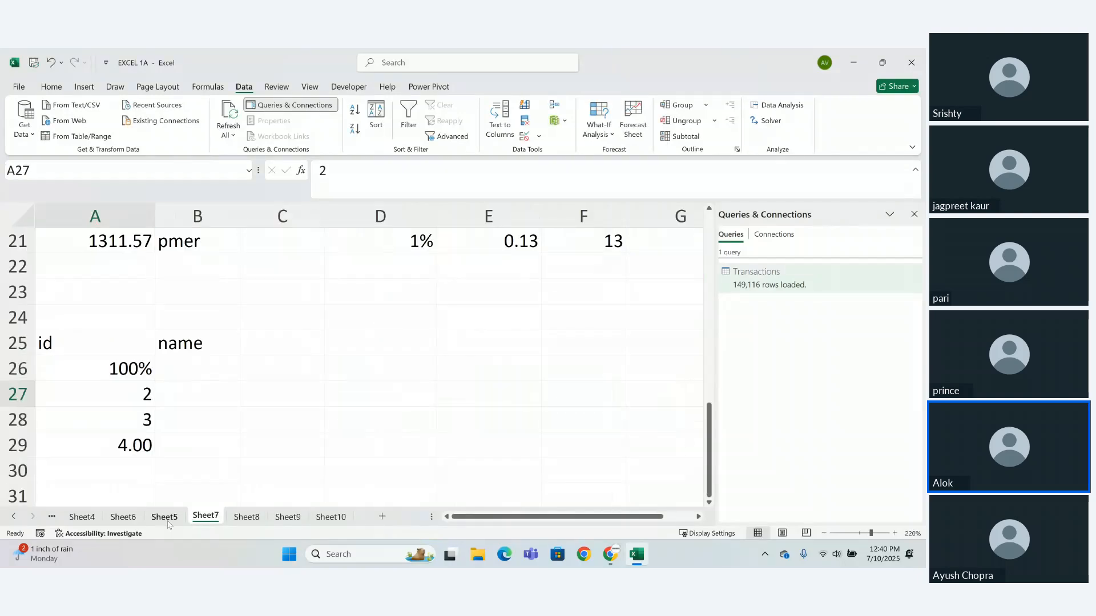
click(164, 518)
click(123, 517)
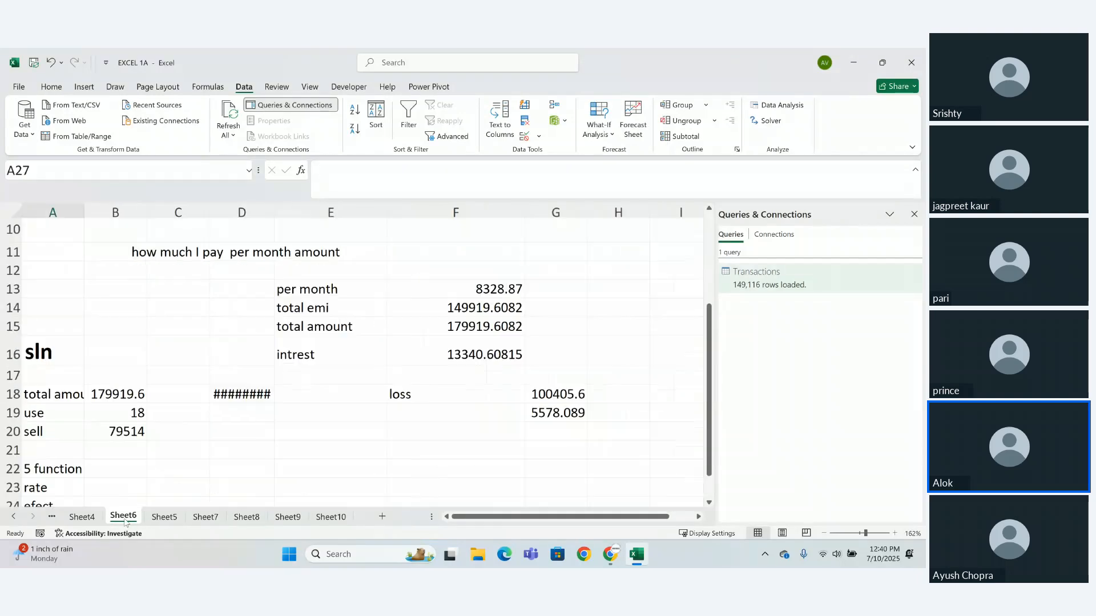
click(87, 520)
click(14, 517)
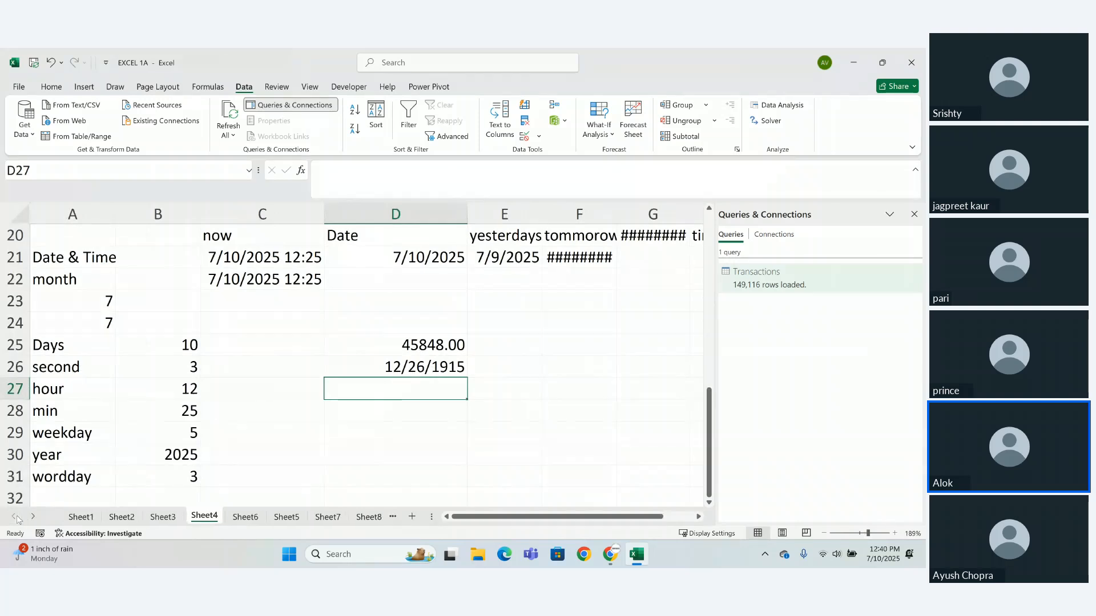
click(77, 517)
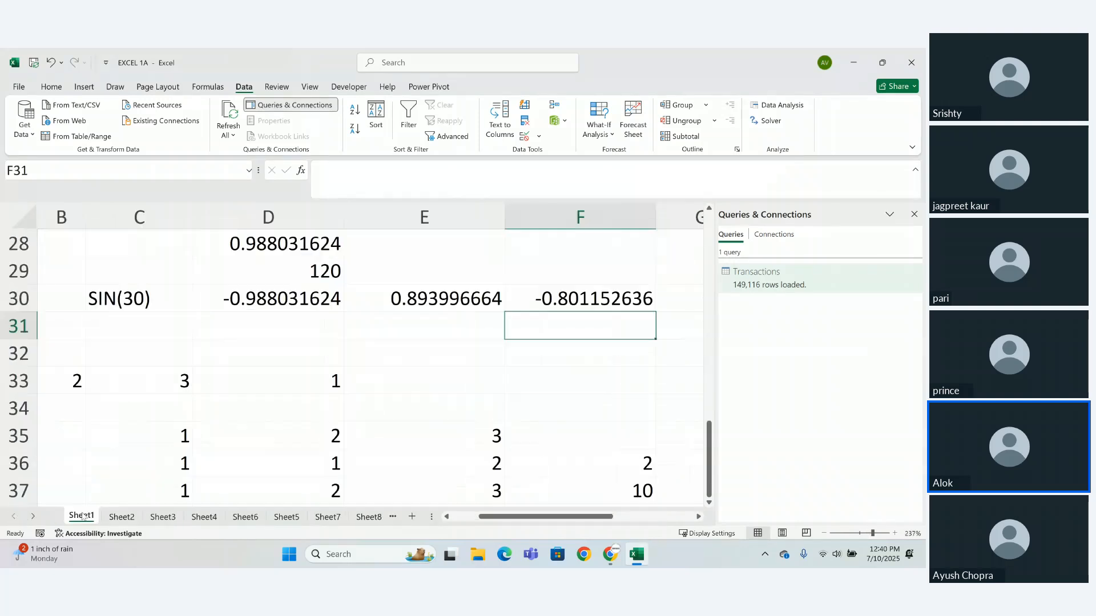
- Check the sheets from Sheet2 onward for the loaded Transactions data, ending on Sheet10
click(122, 517)
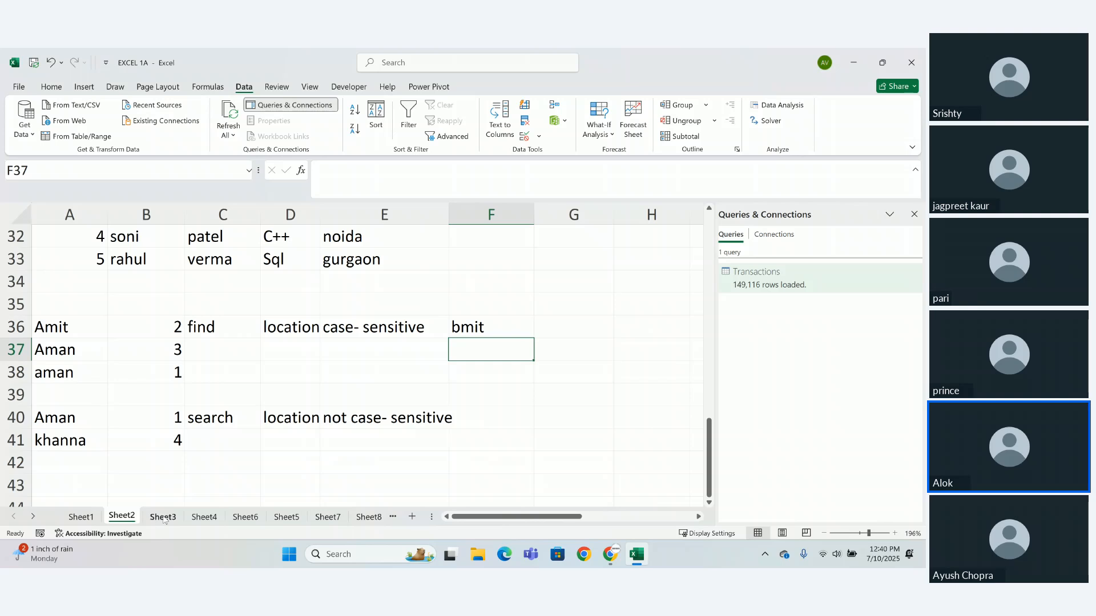
click(164, 518)
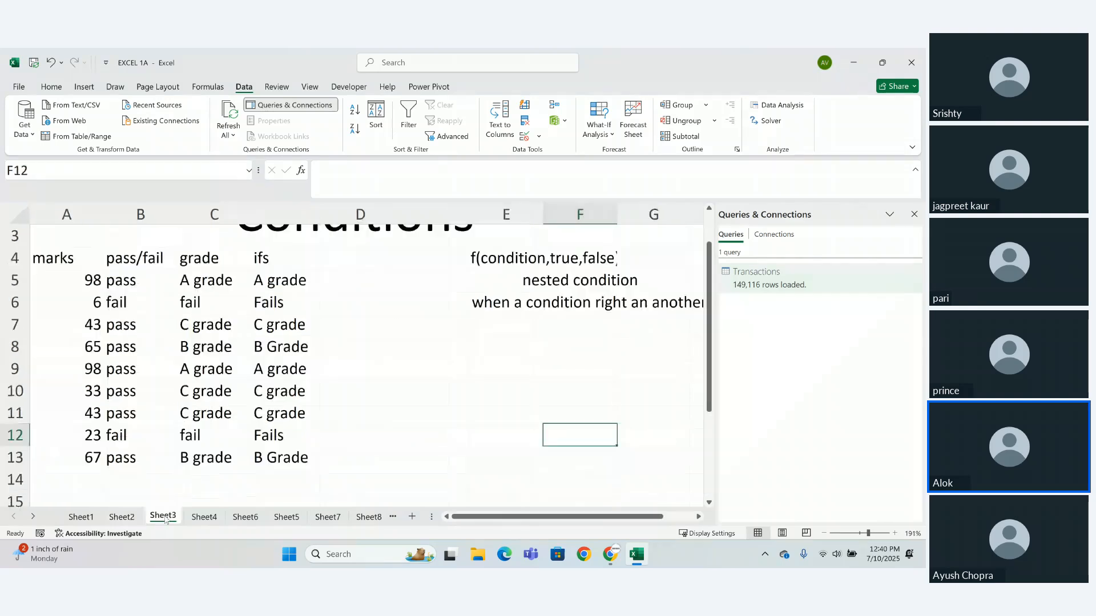
click(221, 518)
click(244, 520)
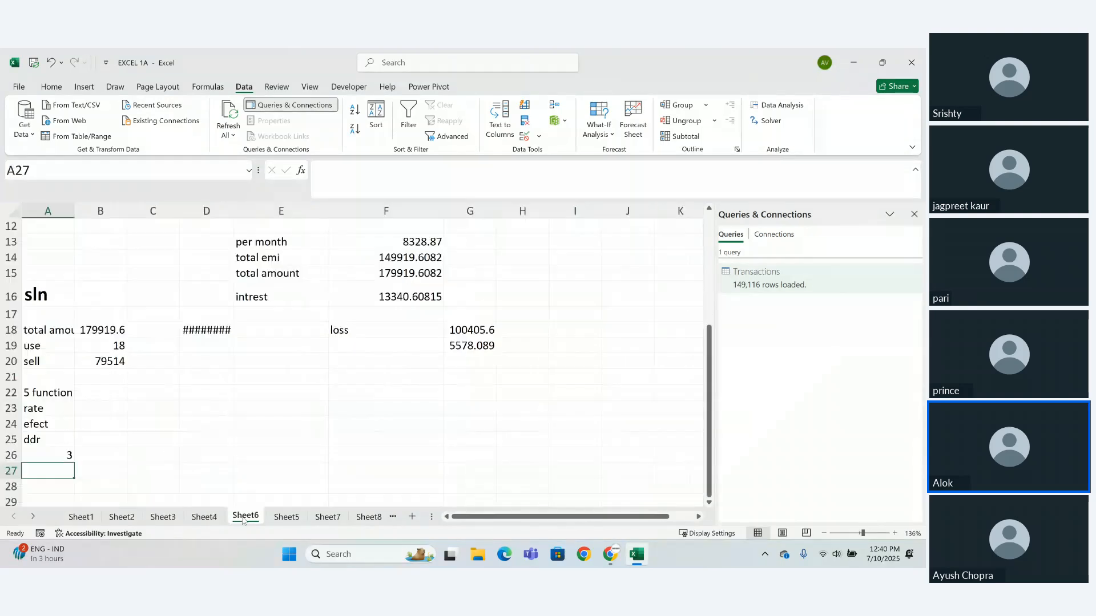
click(291, 518)
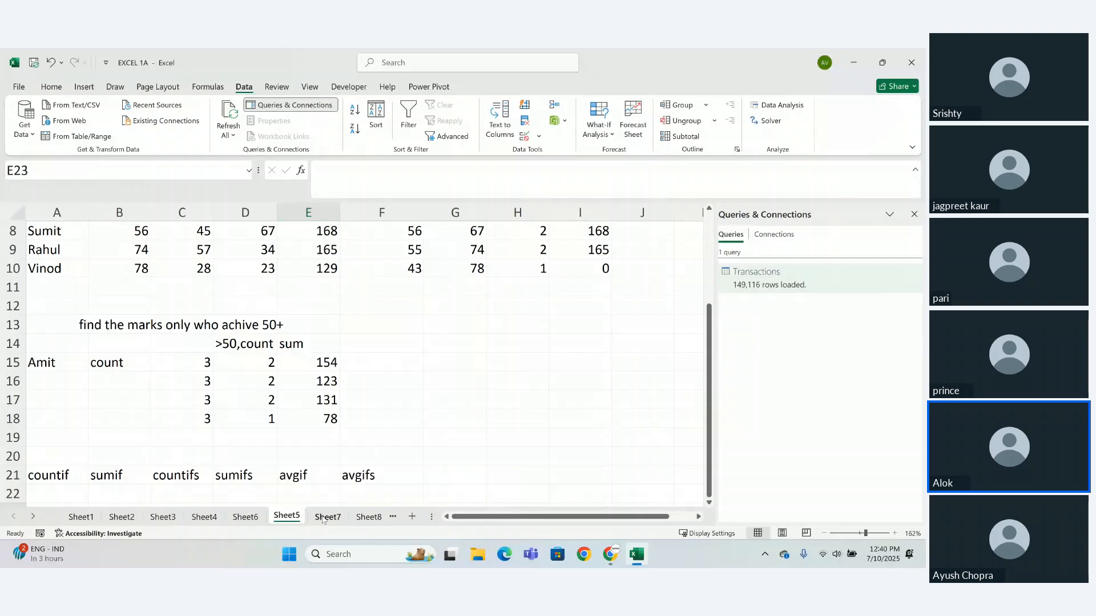
click(324, 518)
click(369, 518)
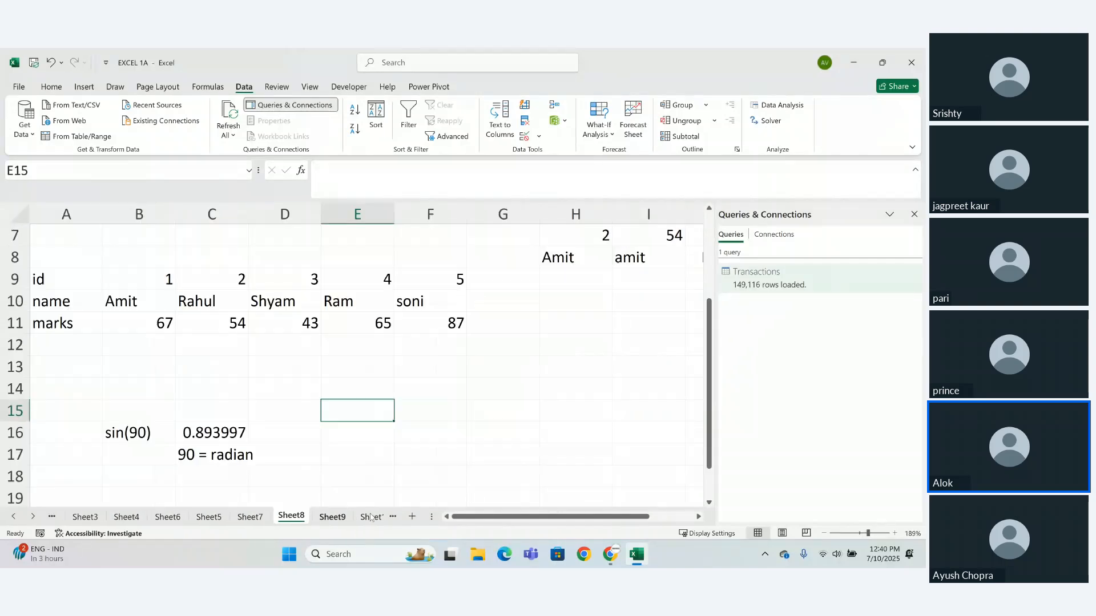
click(370, 518)
click(334, 517)
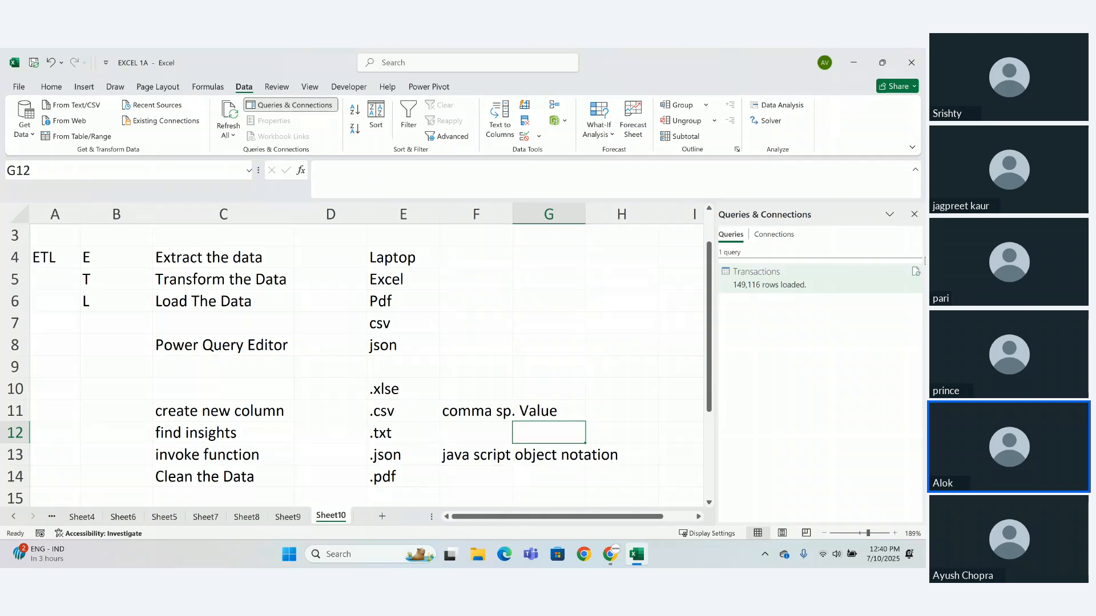
- Select the Transactions query and close the EXCEL 1A workbook without saving its changes
click(811, 284)
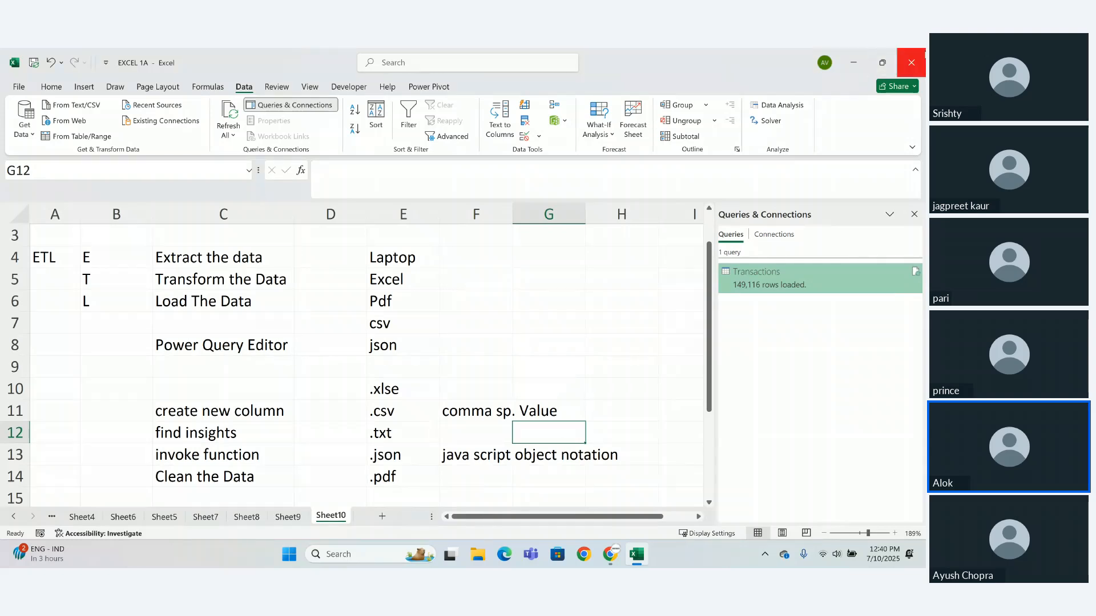
click(912, 62)
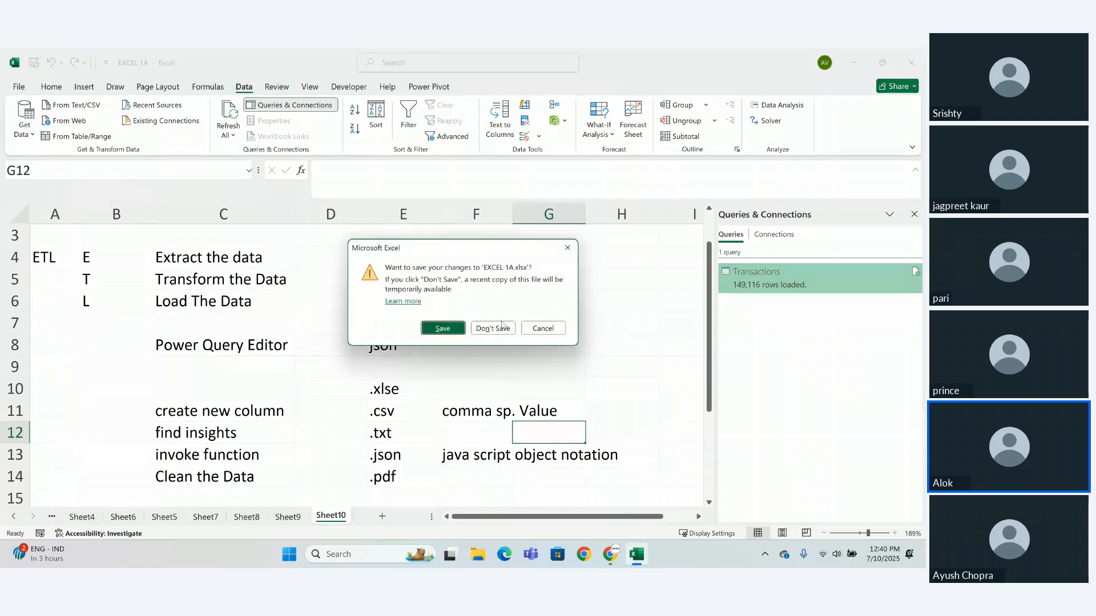
click(492, 329)
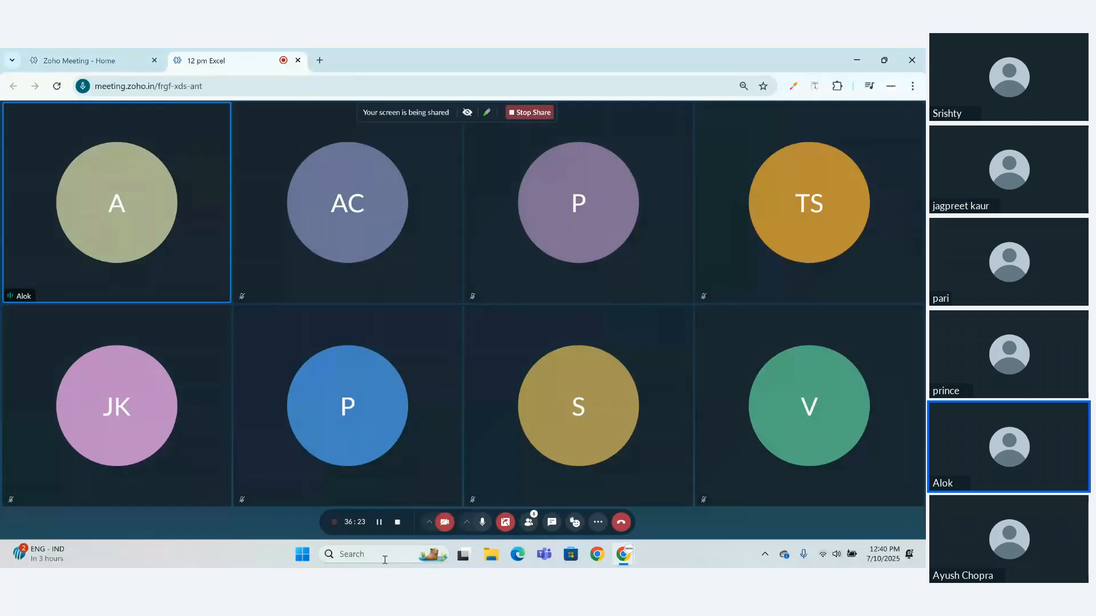
- Search Windows for "excel" and try to launch the Excel app
click(384, 560)
text(xce)
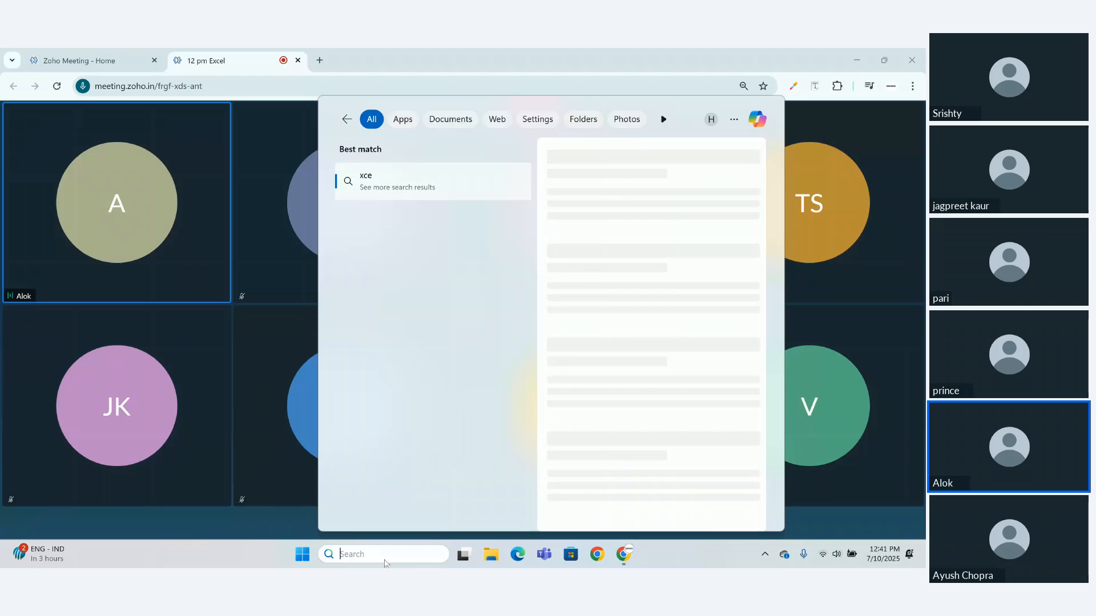
key(BackSpace)
key(BackSpace)
key(BackSpace)
text(excel)
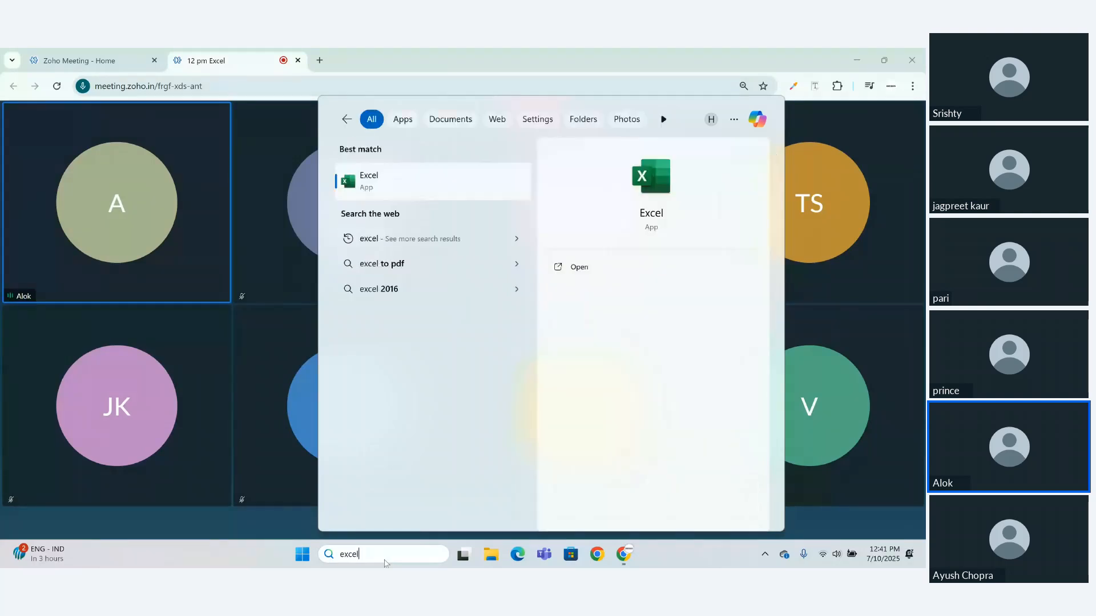
key(Right)
key(Return)
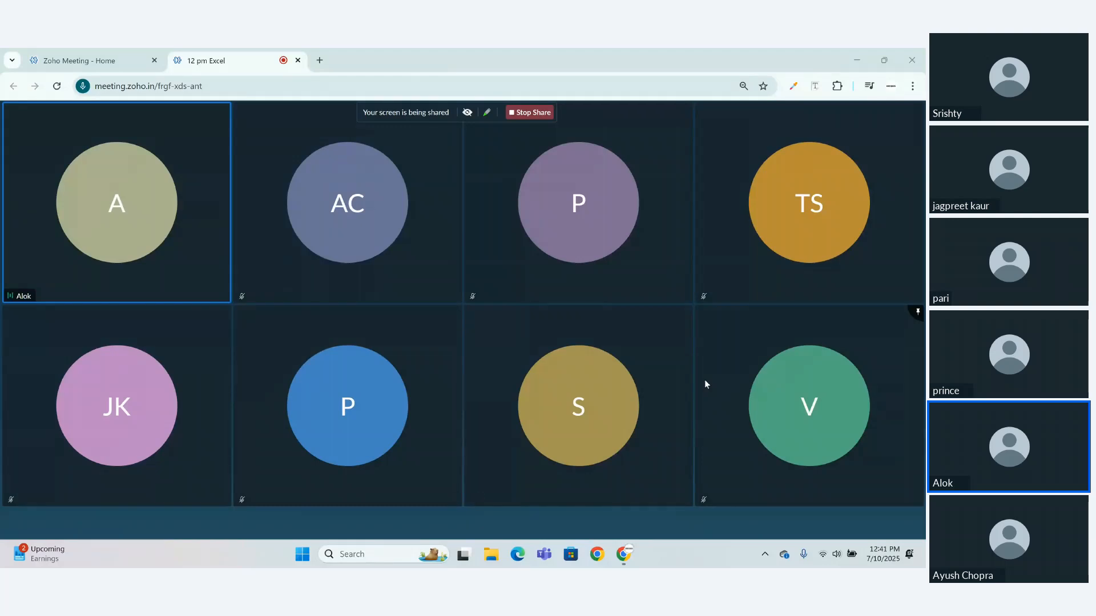
- Launch Excel from a new Windows search for "excel" and switch to its start window
click(393, 559)
text(e)
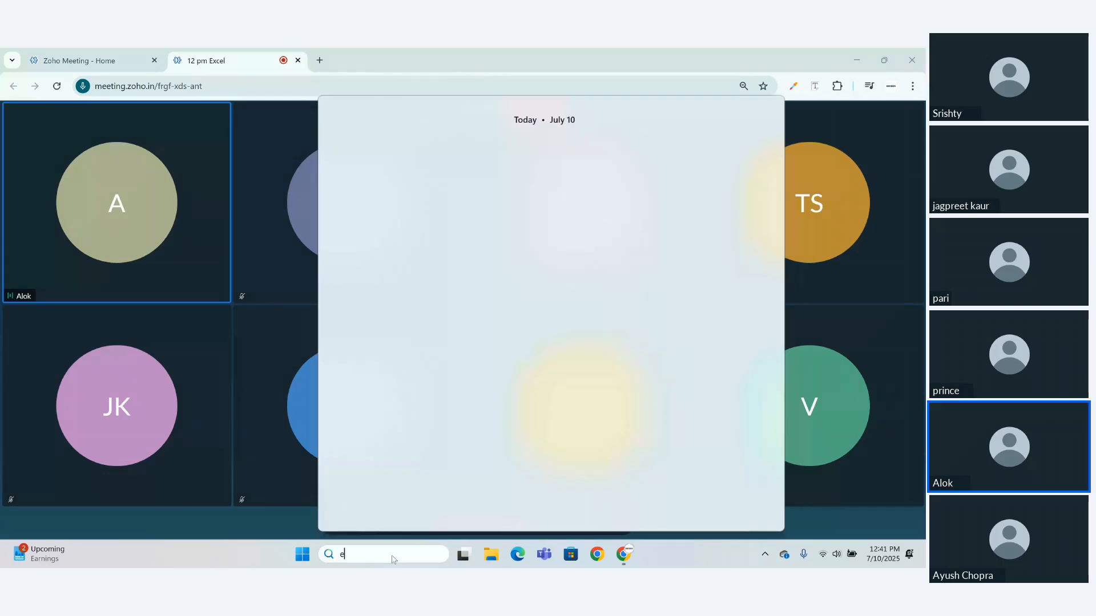
text(xcel)
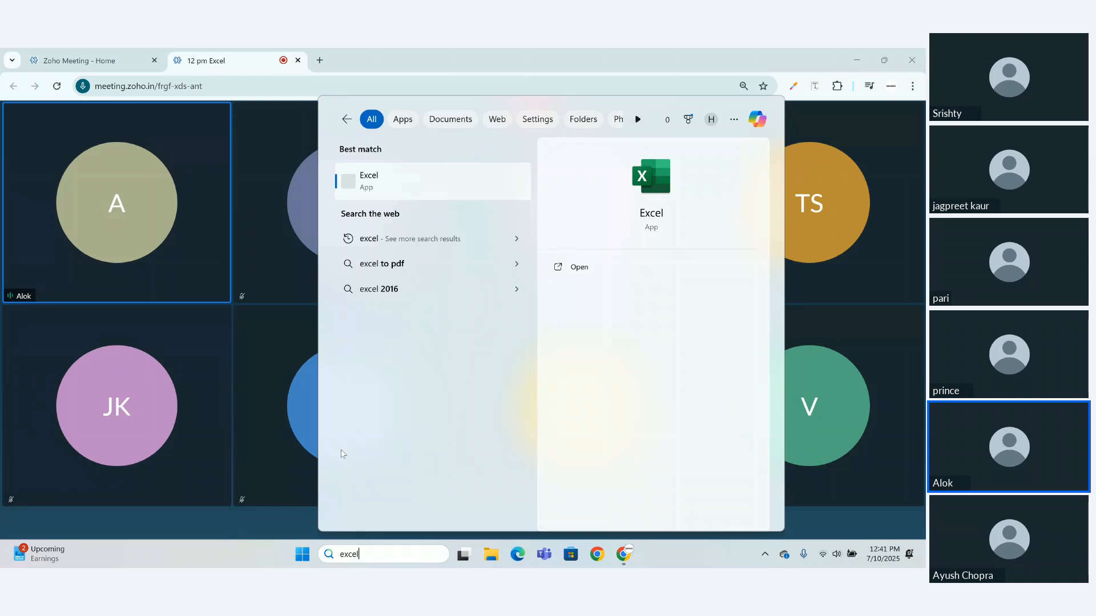
click(592, 266)
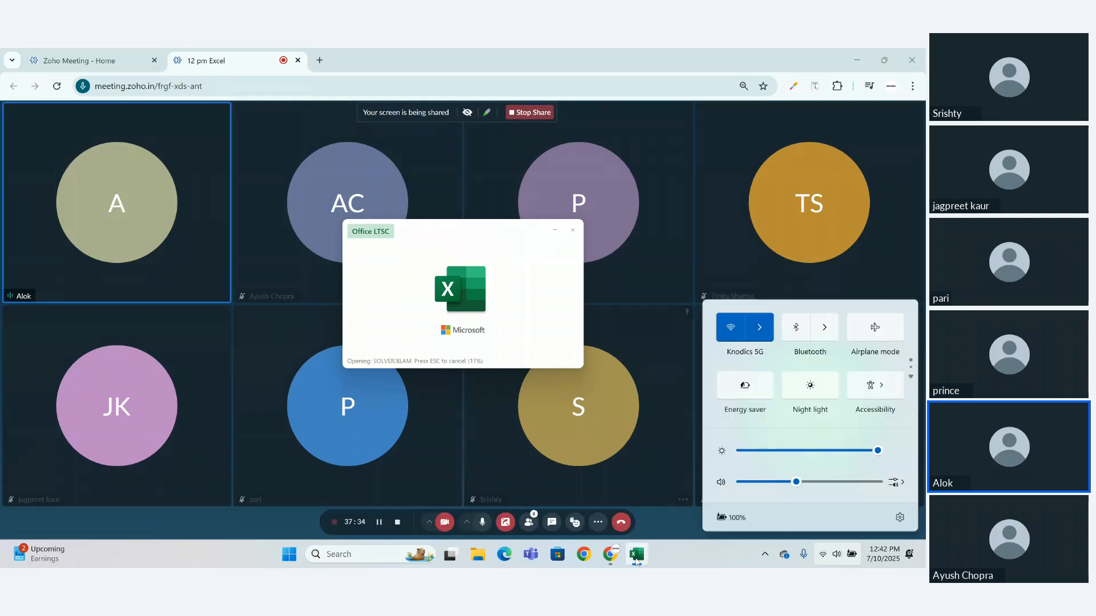
click(637, 560)
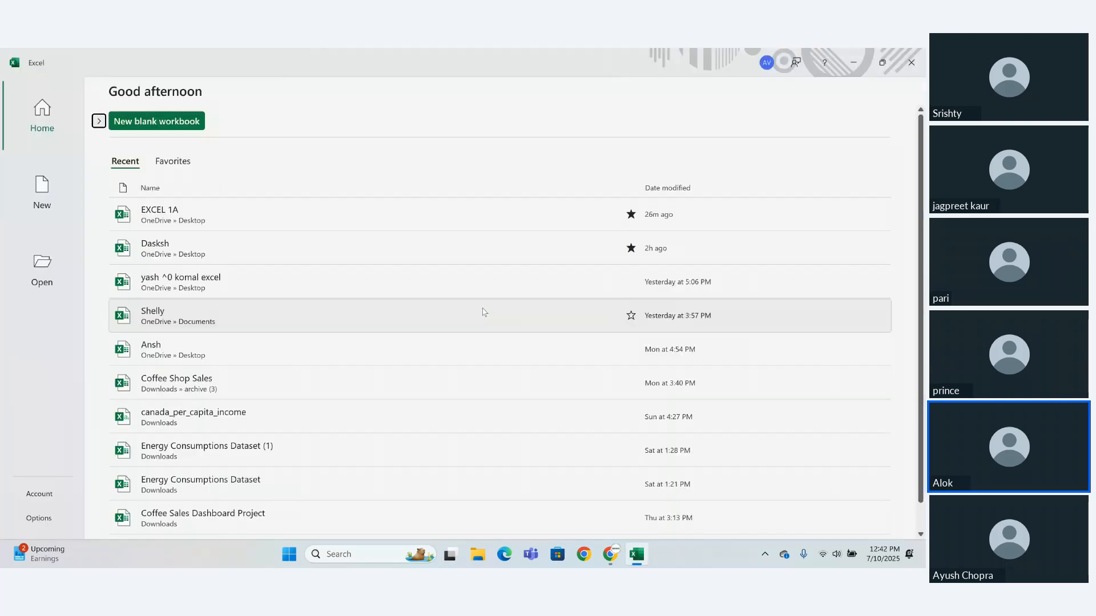
- Create a blank workbook and start a data import from an Excel workbook file
click(119, 121)
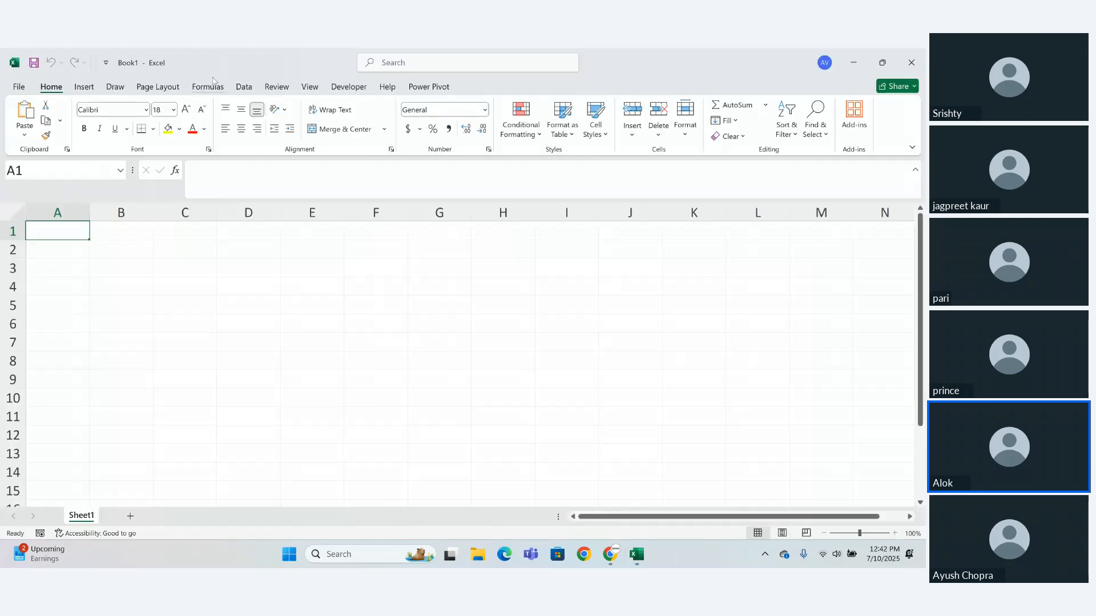
click(243, 86)
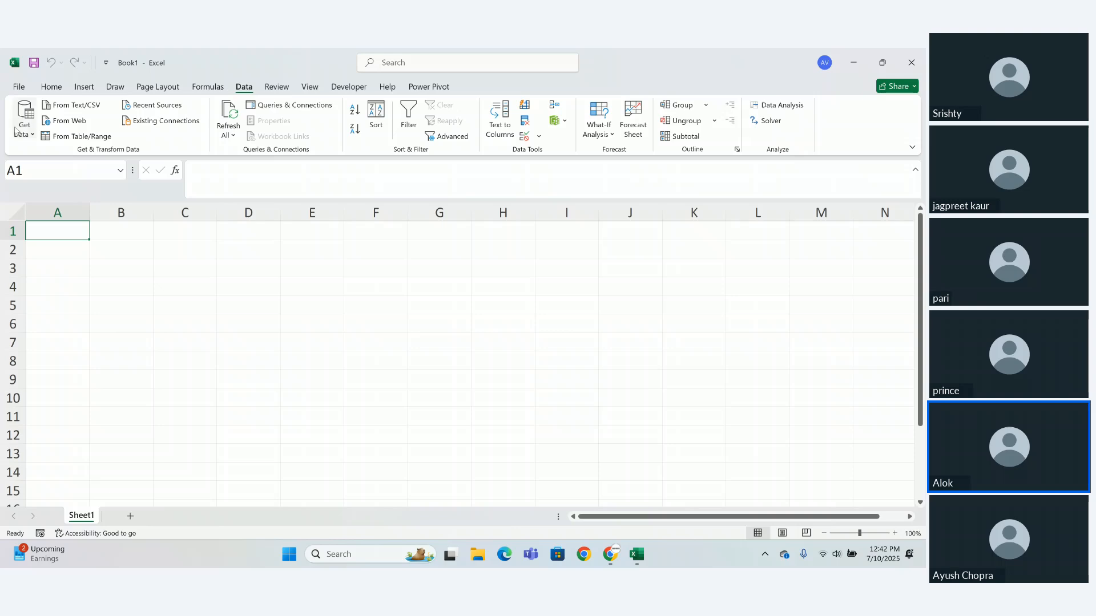
click(21, 131)
mouse_move(78, 161)
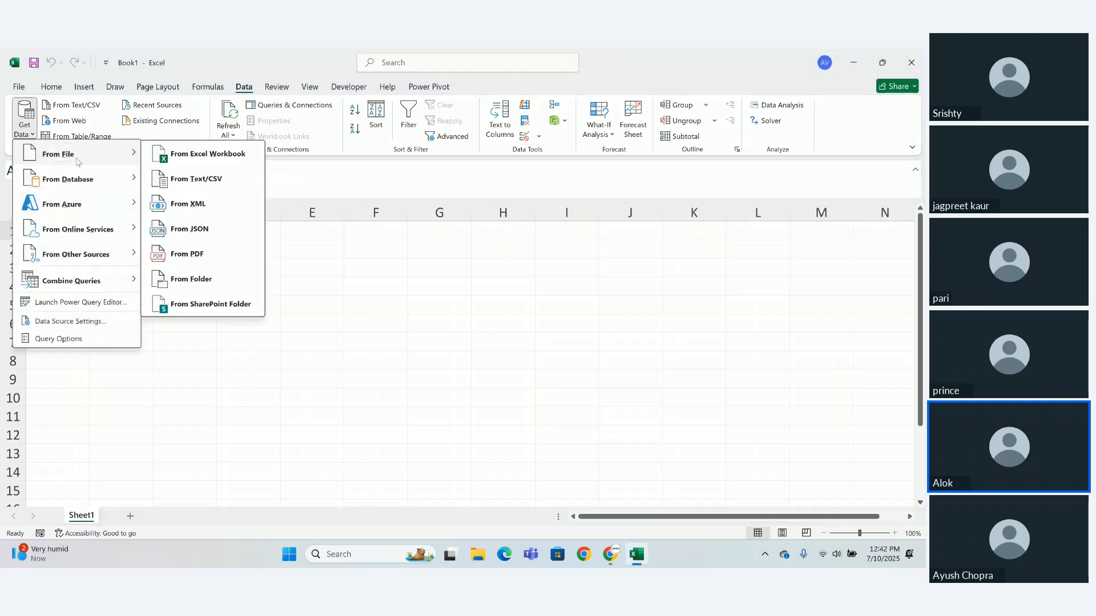
click(185, 155)
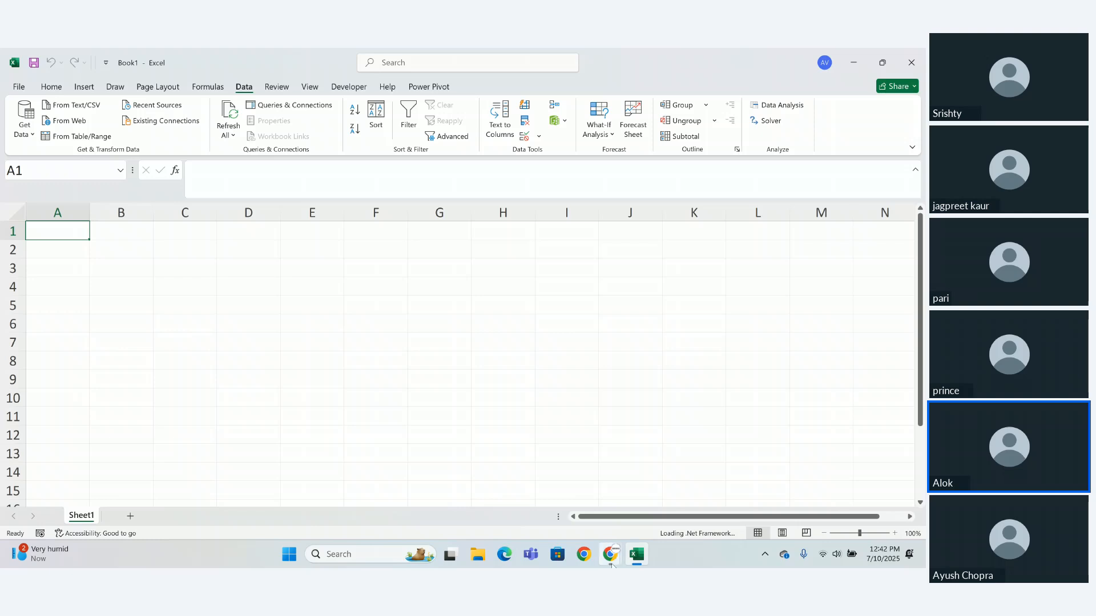
mouse_move(611, 564)
click(587, 488)
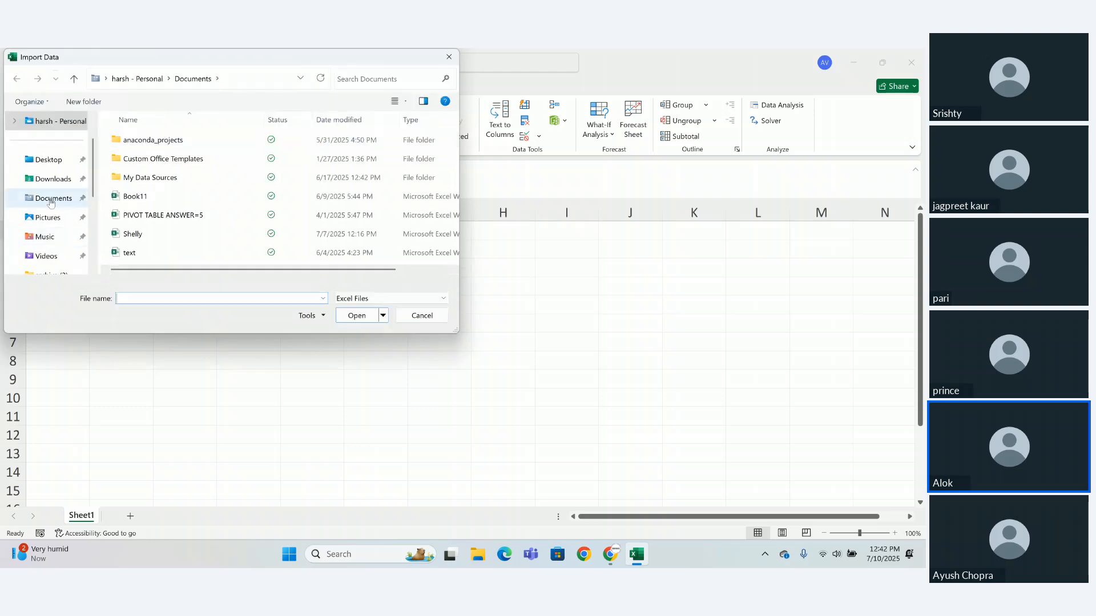
- Import the Coffee Shop Sales workbook from the archive (3) folder in Downloads and load its Transactions table
click(52, 179)
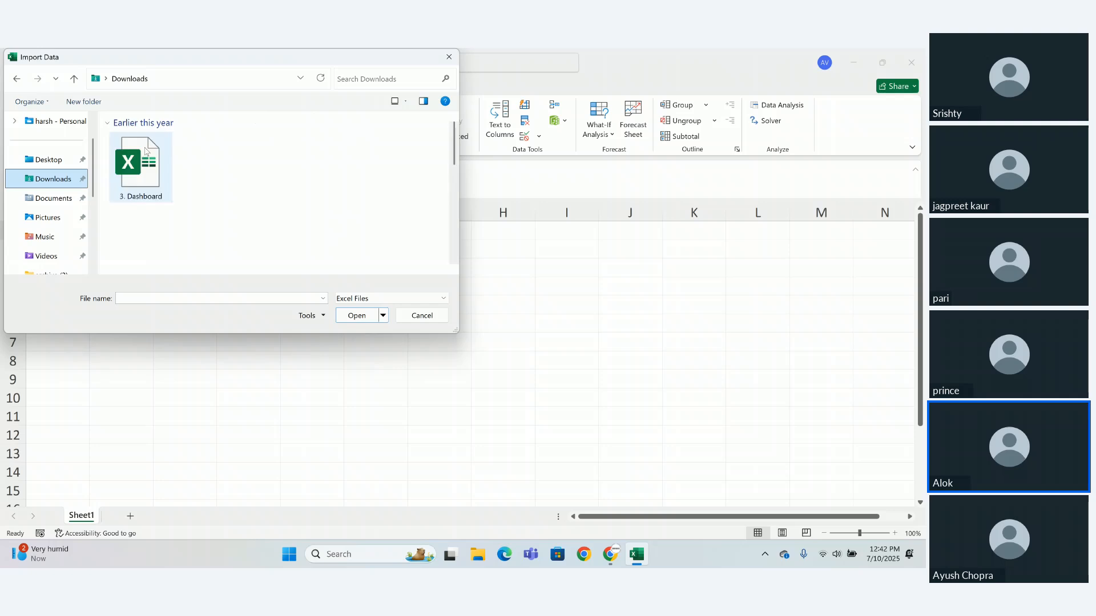
double_click(145, 151)
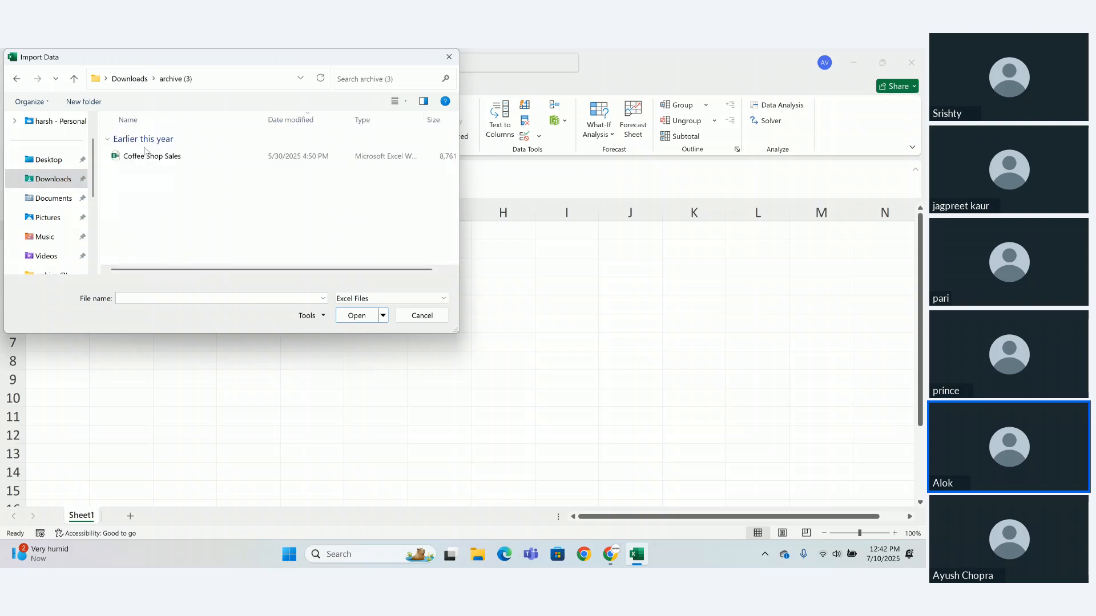
click(145, 153)
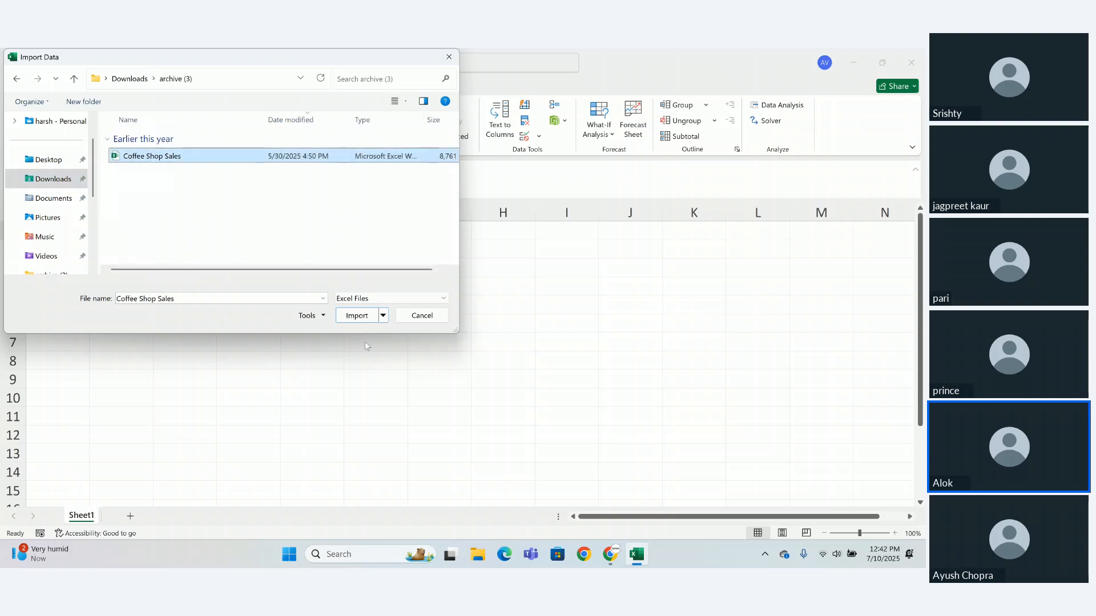
click(359, 317)
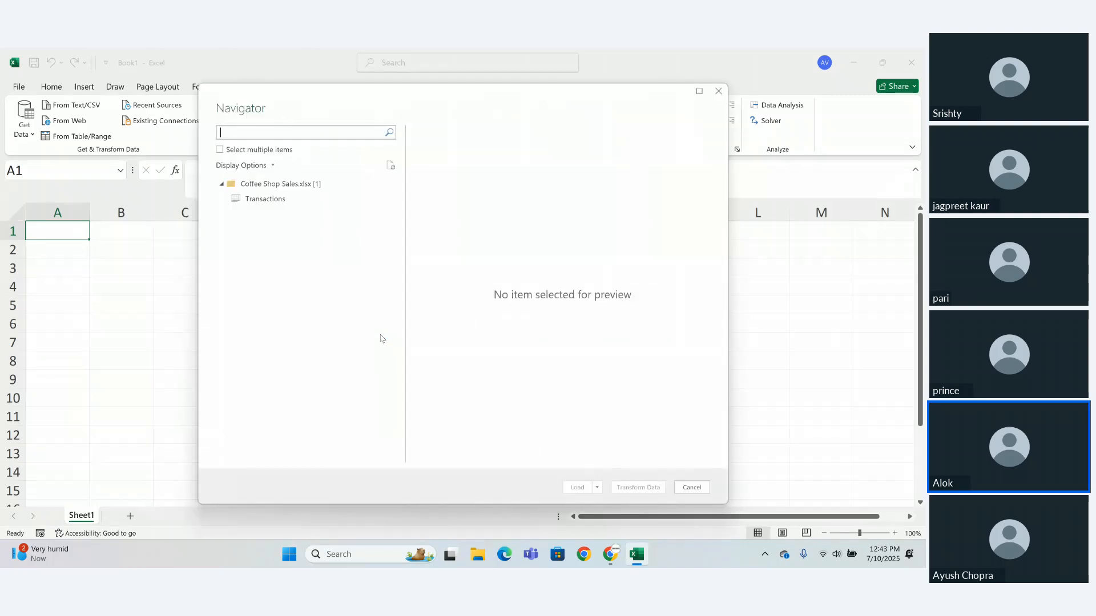
click(241, 202)
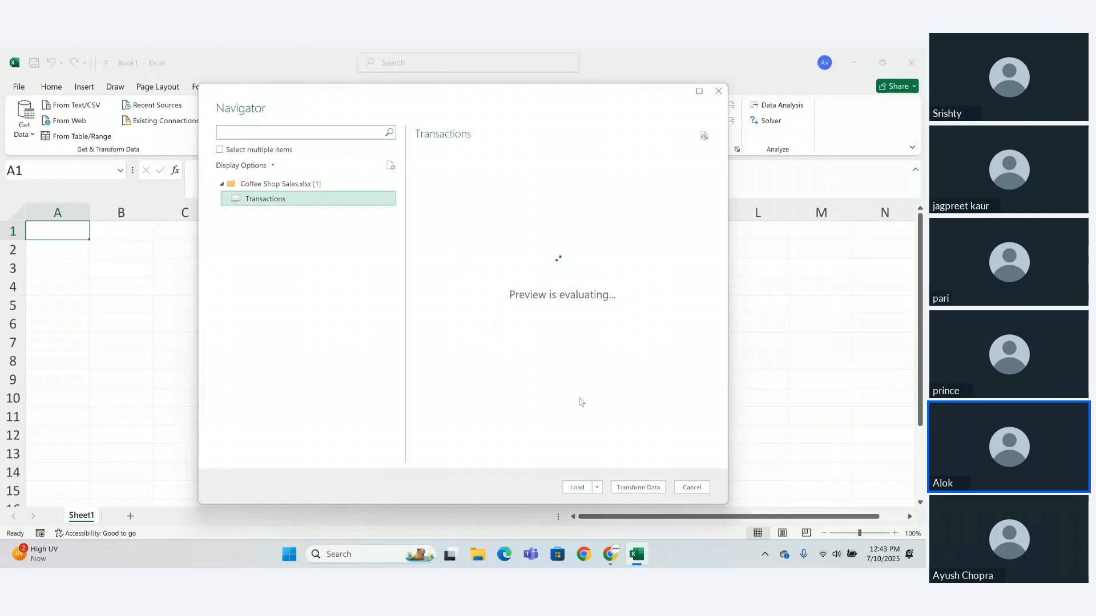
click(577, 488)
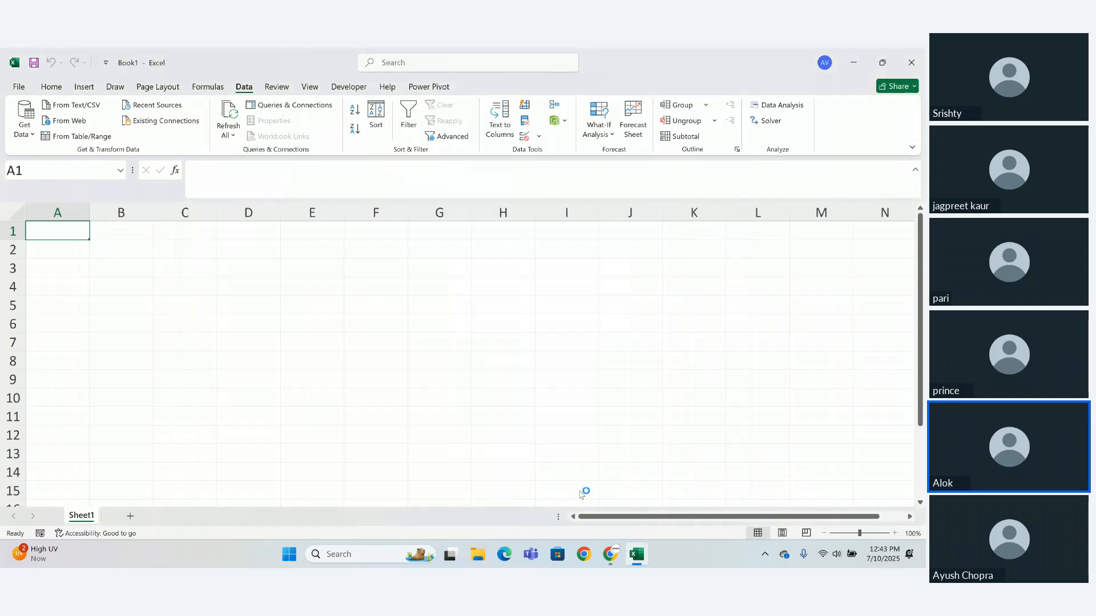
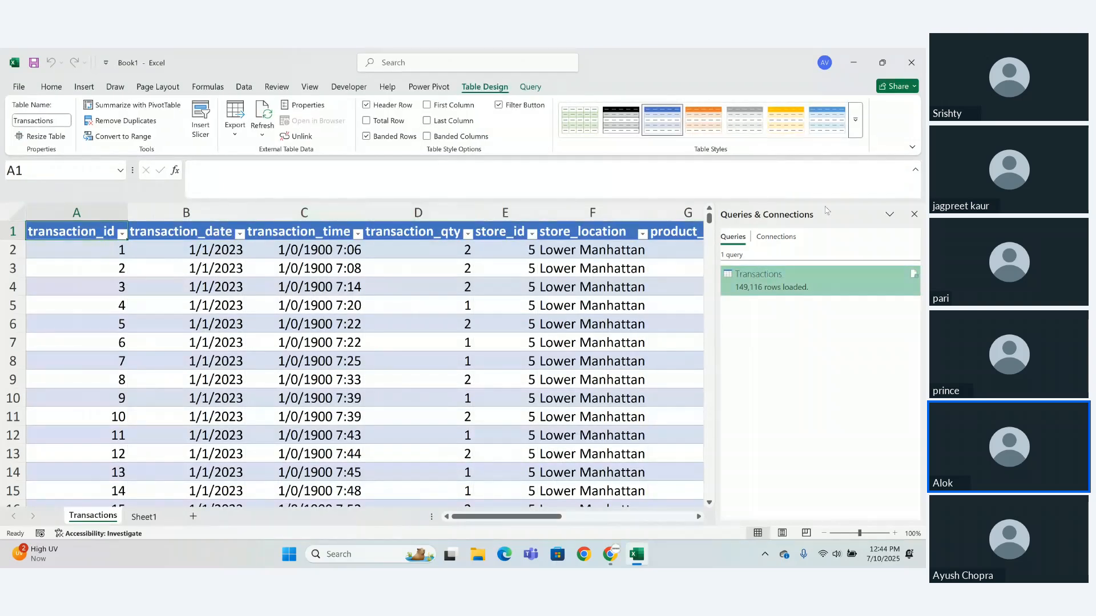
- Close the Queries & Connections pane and look over Sheet1 and the loaded Transactions table
click(914, 214)
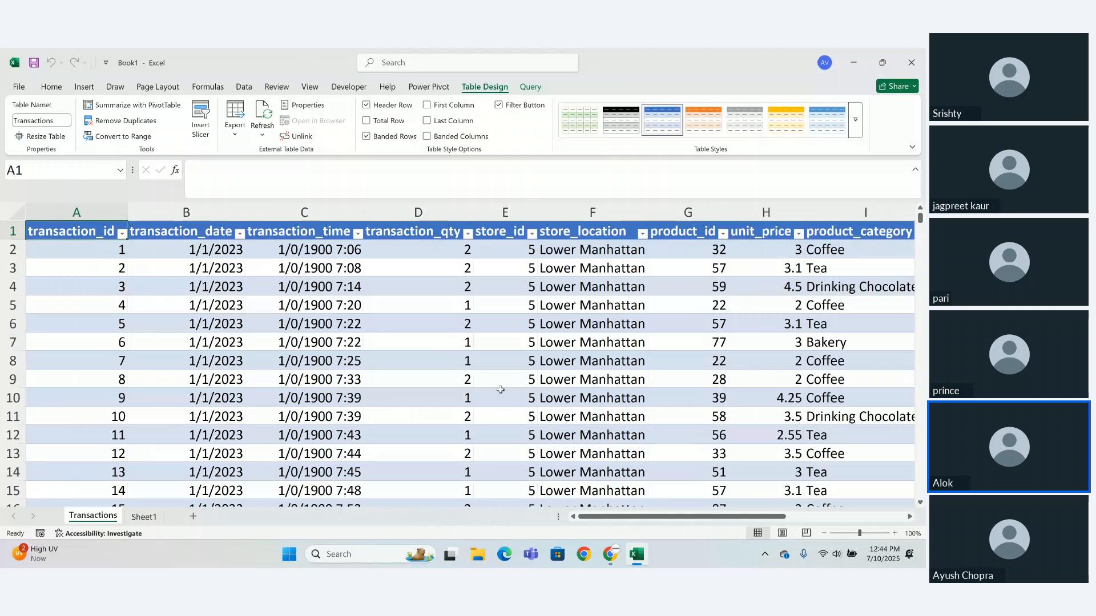
click(140, 519)
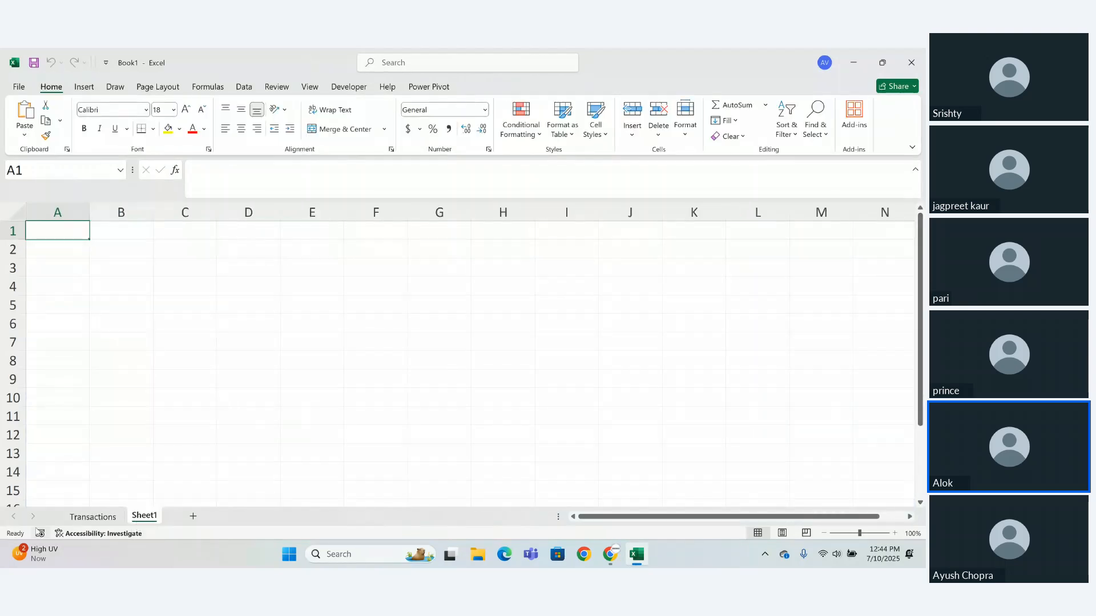
click(82, 520)
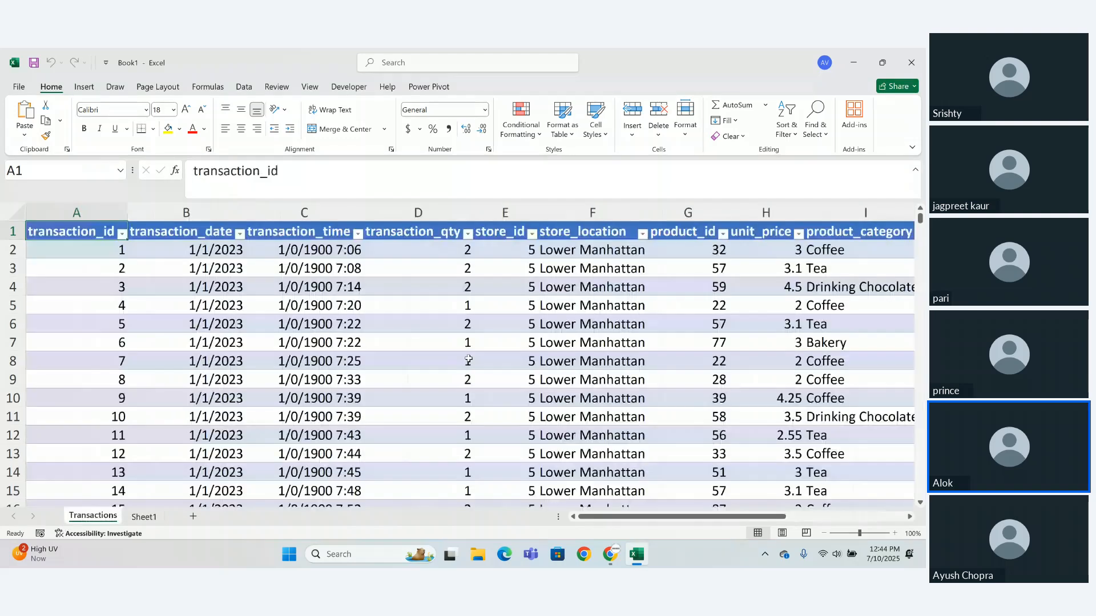
drag(859, 533, 850, 534)
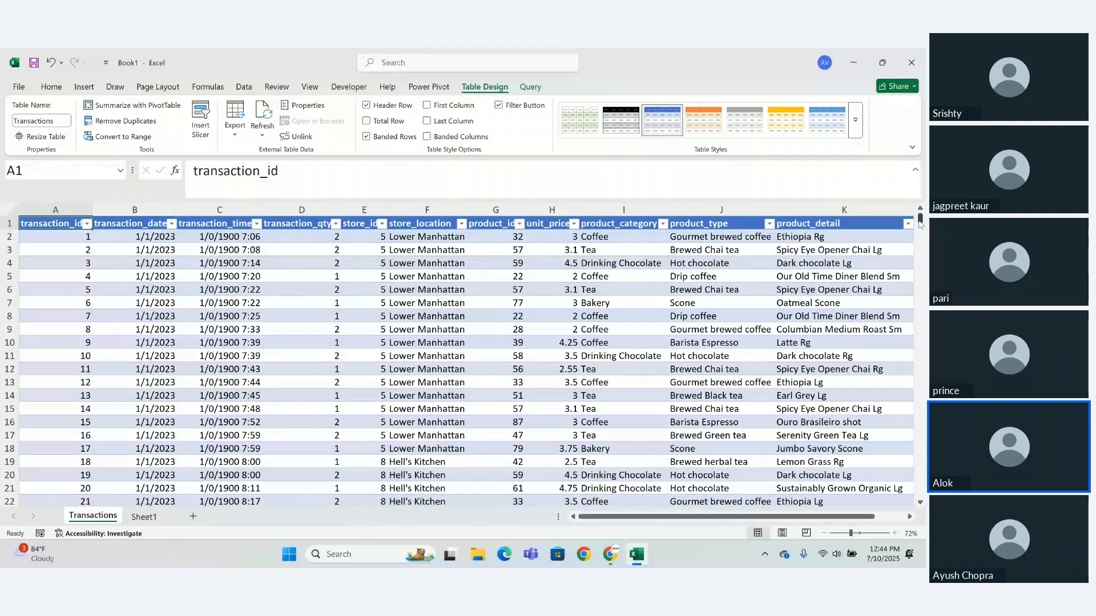
mouse_move(920, 221)
mouse_down()
mouse_move(923, 295)
mouse_move(919, 216)
mouse_up()
click(51, 61)
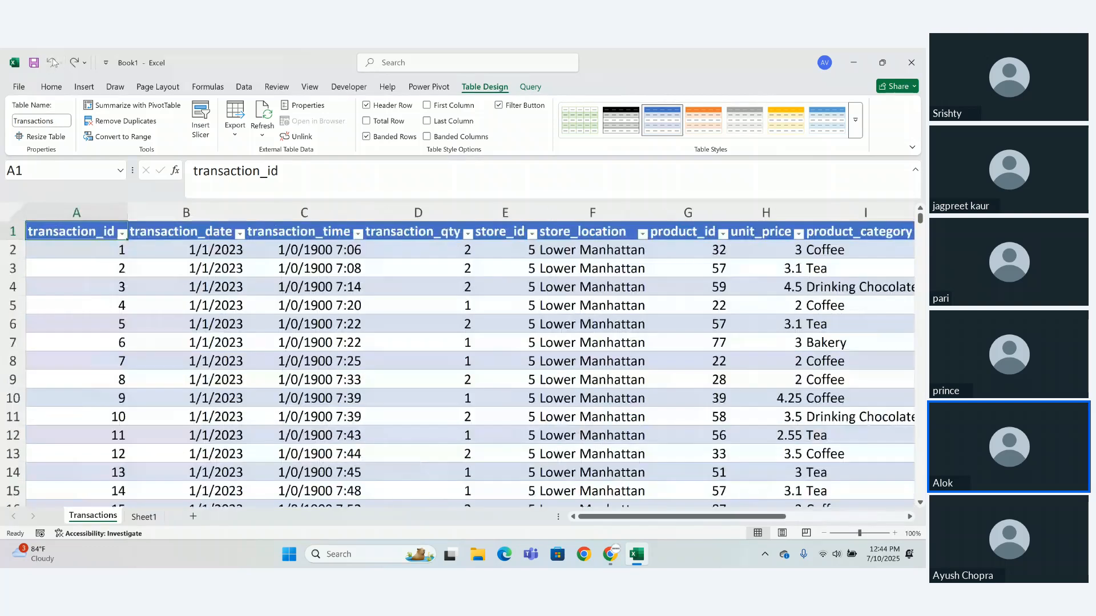
- Create another blank workbook and start a data import from an Excel workbook file
click(17, 89)
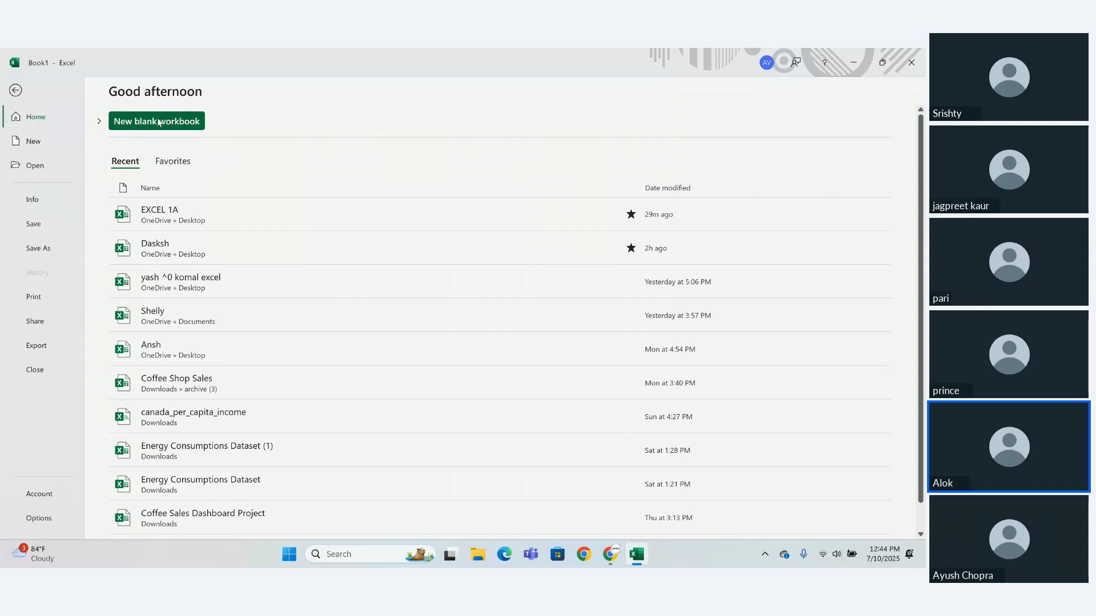
key(Escape)
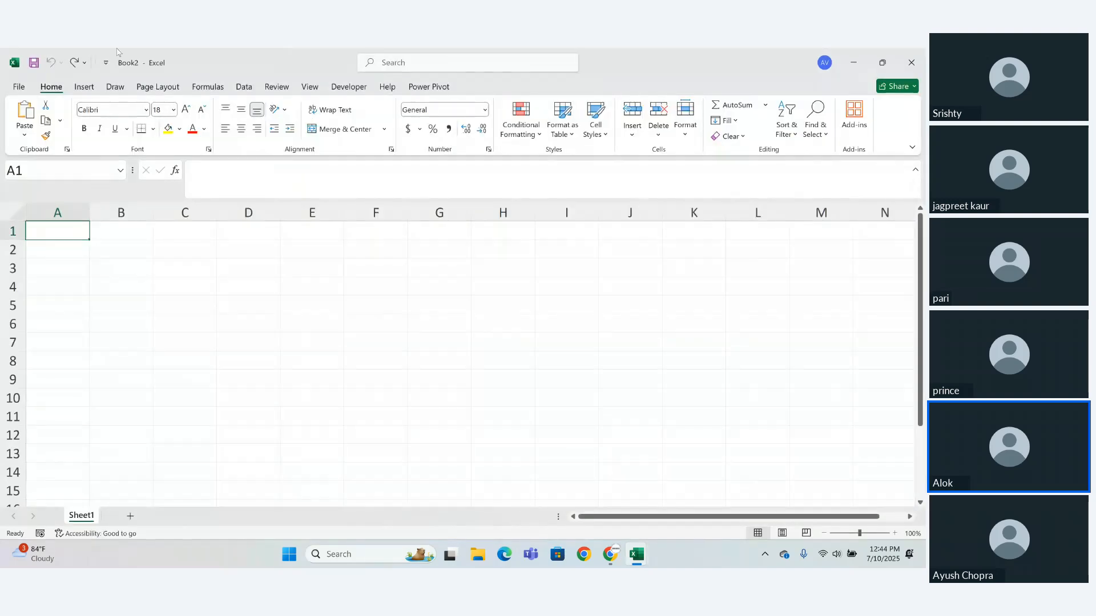
click(244, 87)
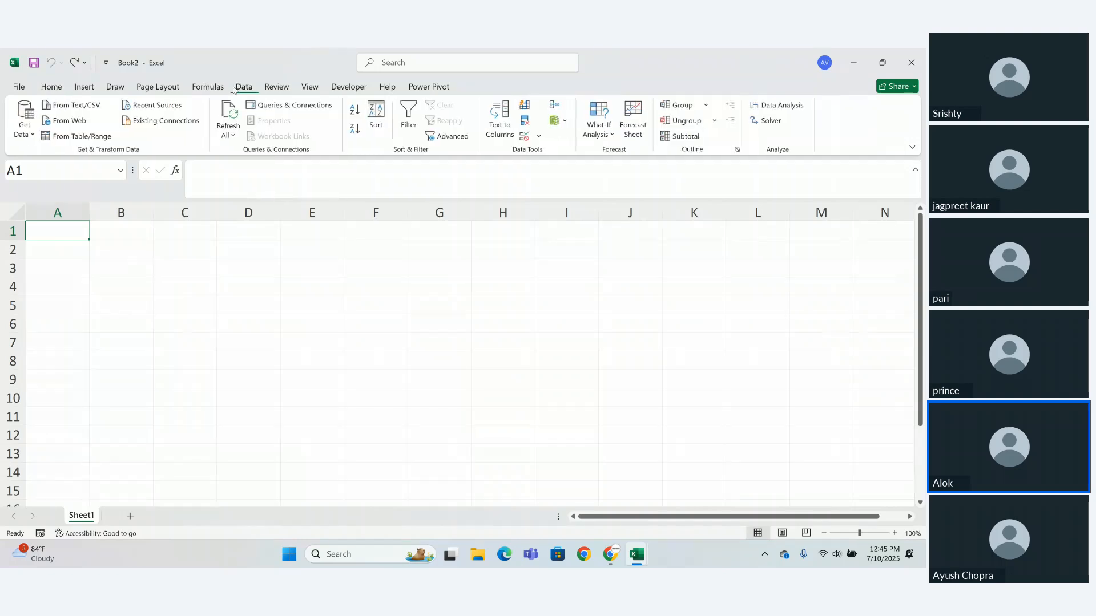
click(25, 136)
mouse_move(74, 154)
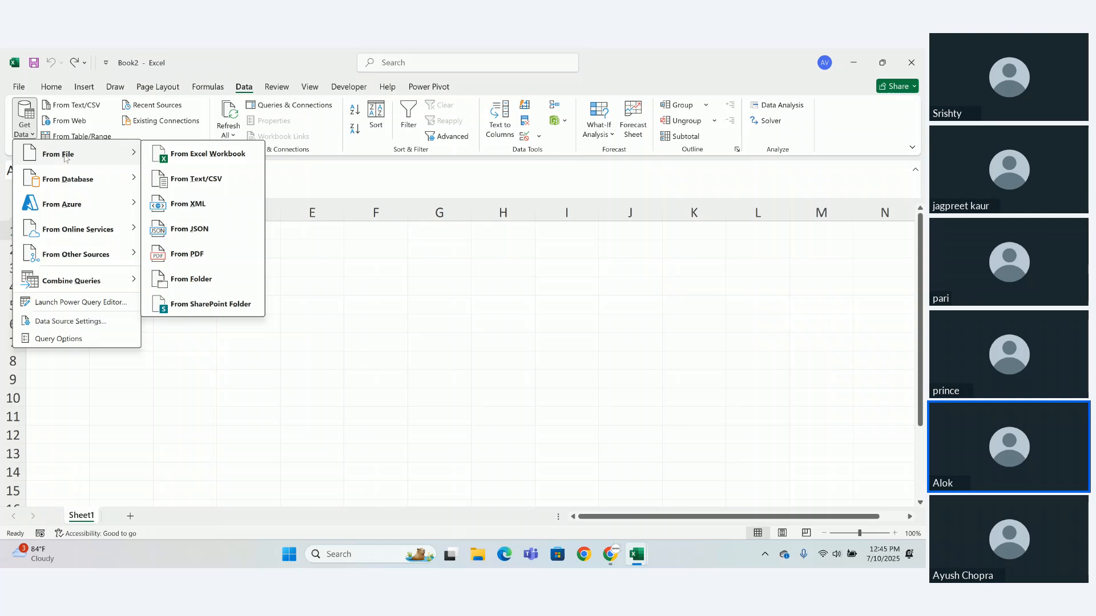
click(194, 155)
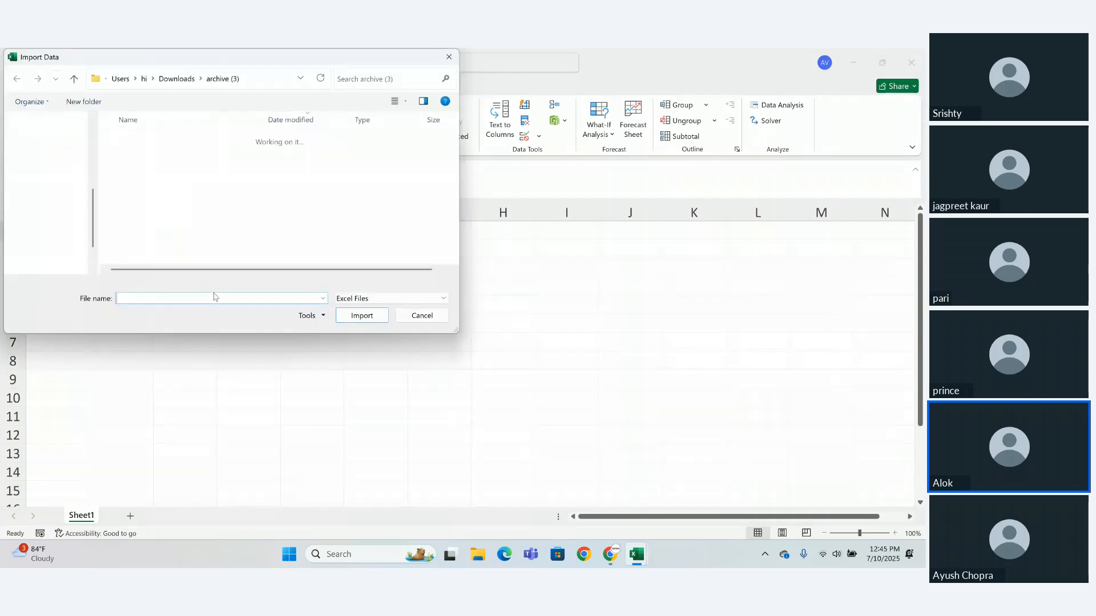
- Import the Coffee Shop Sales workbook from the archive (3) folder and open its Transactions table for transformation in Power Query Editor
click(199, 156)
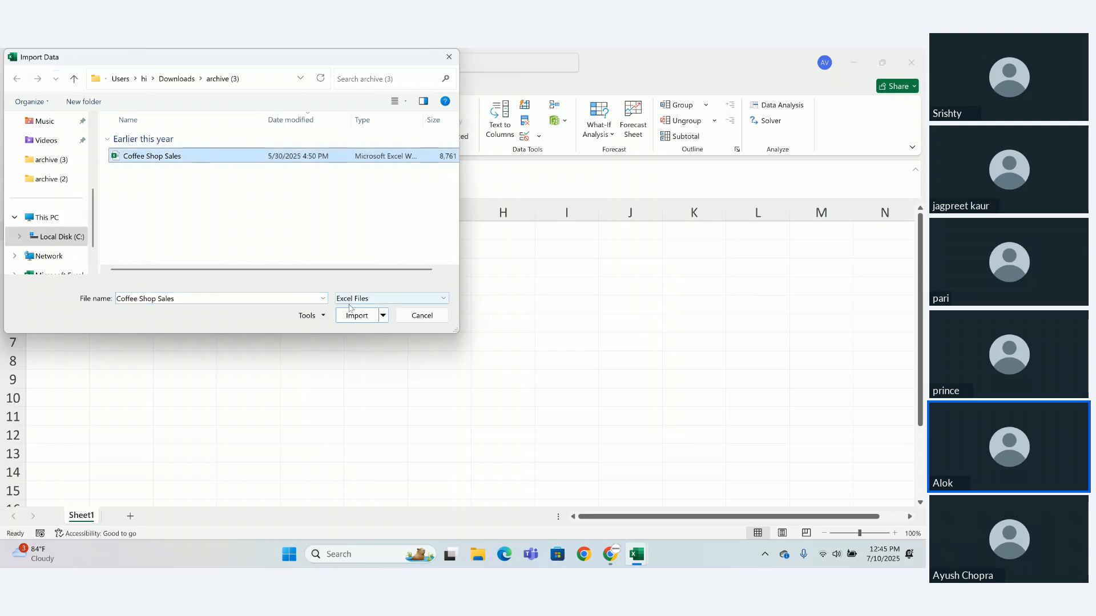
click(355, 315)
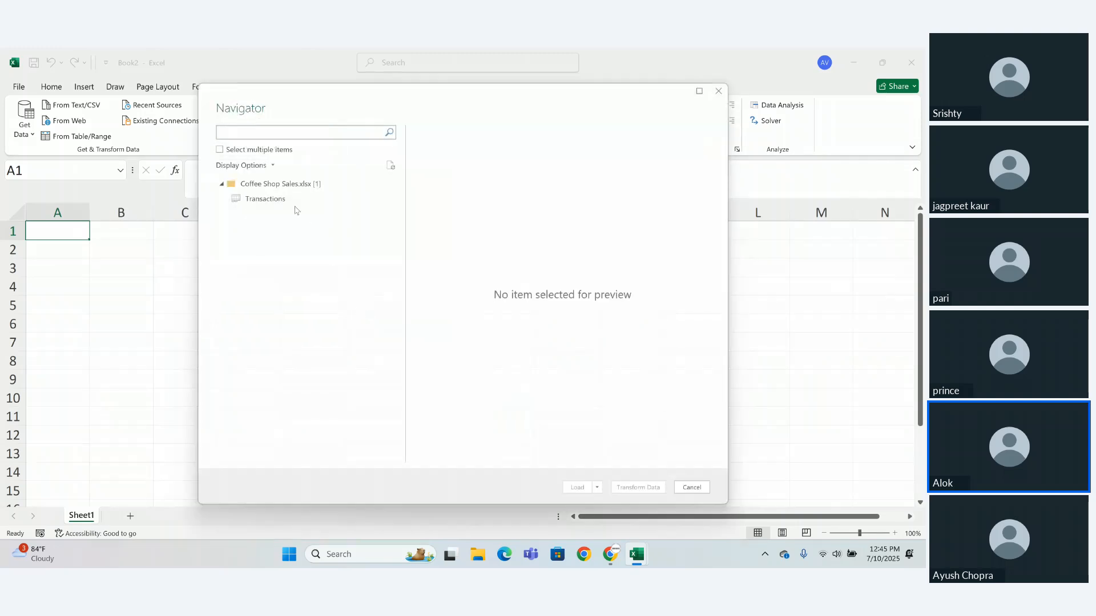
click(292, 202)
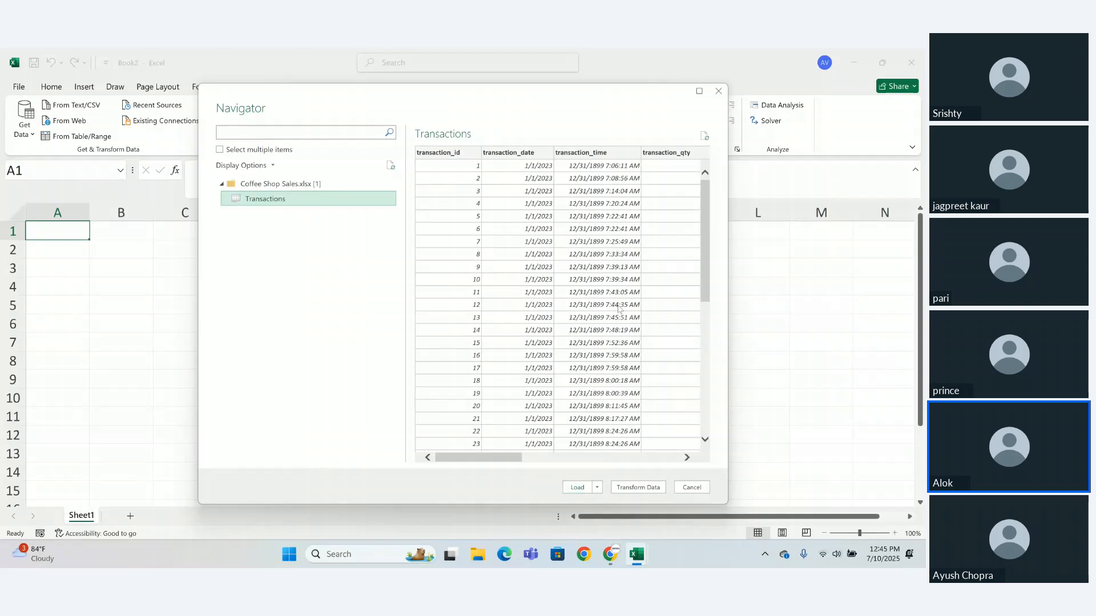
click(602, 245)
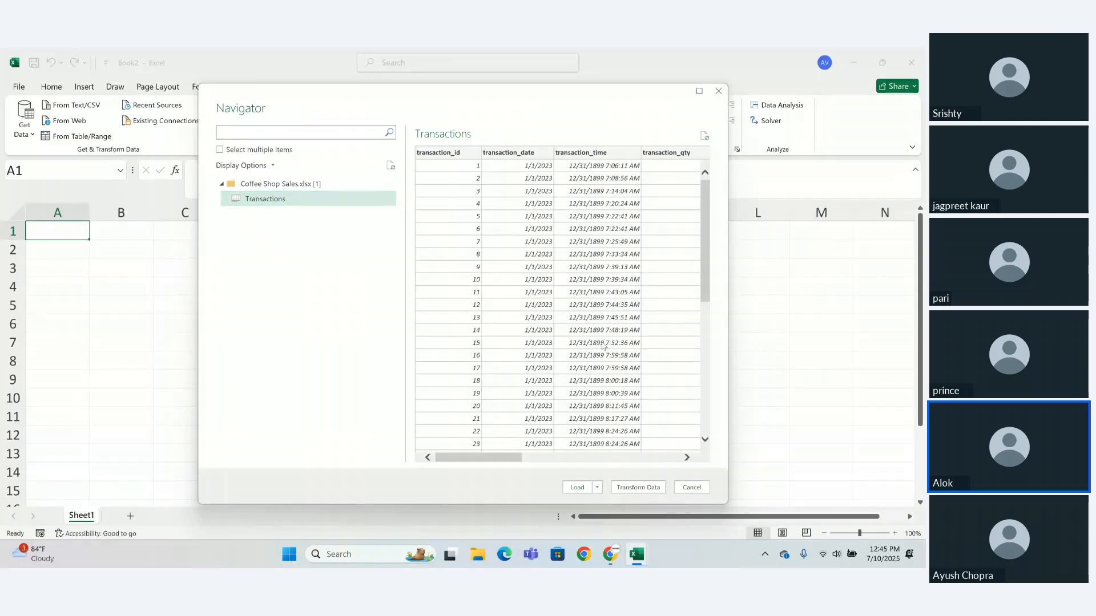
click(648, 494)
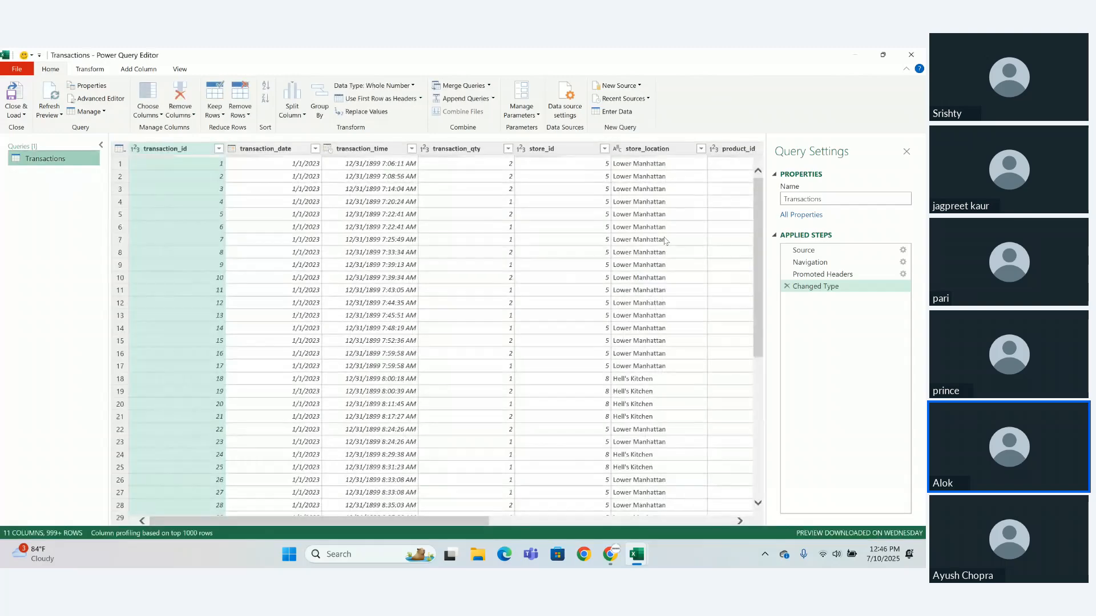
- Show the Power Query Editor as a floating window over the workbook and maximize it again
click(883, 54)
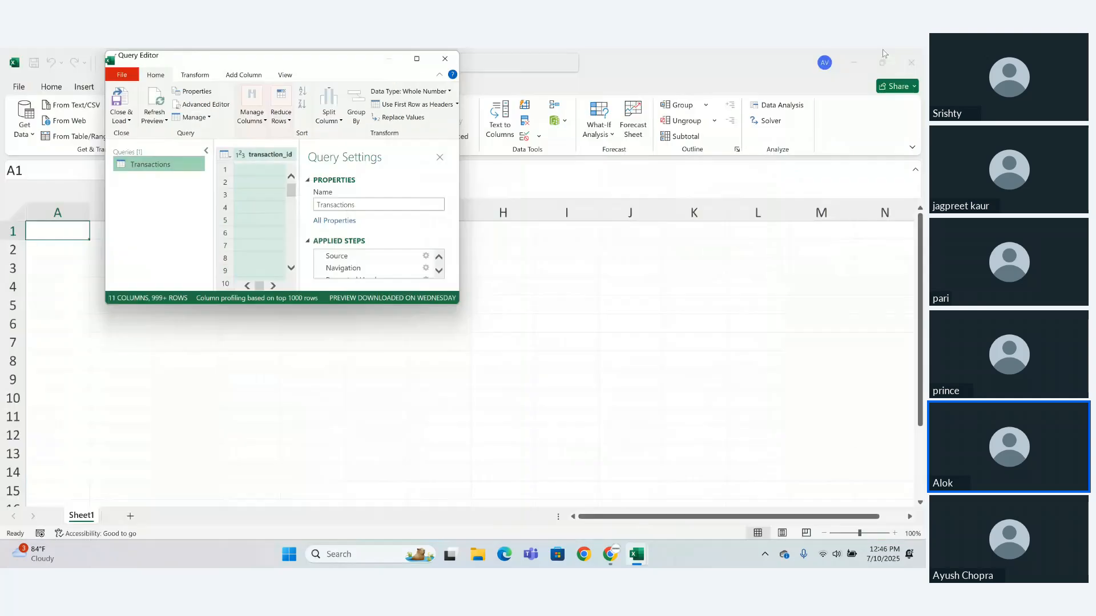
drag(348, 60, 511, 213)
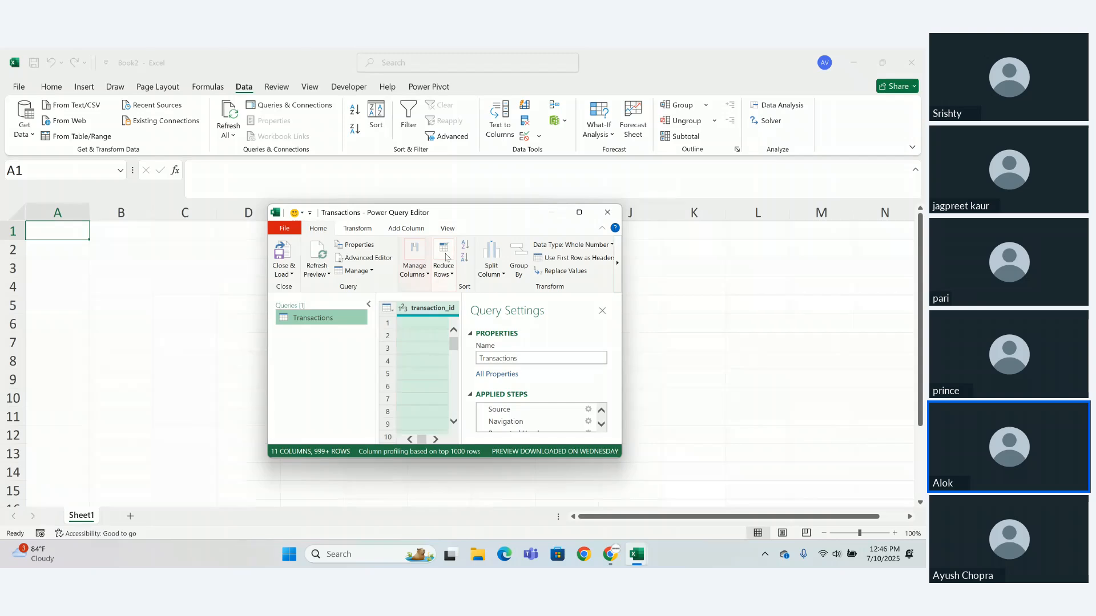
click(580, 214)
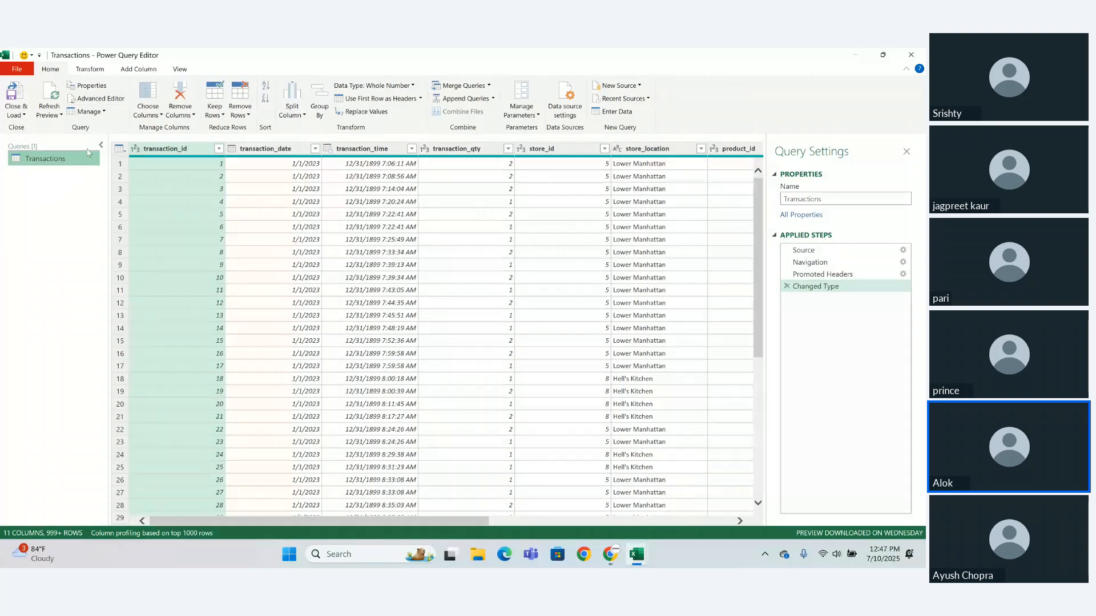
- Look at the Close & Load options for the Transactions query
click(22, 114)
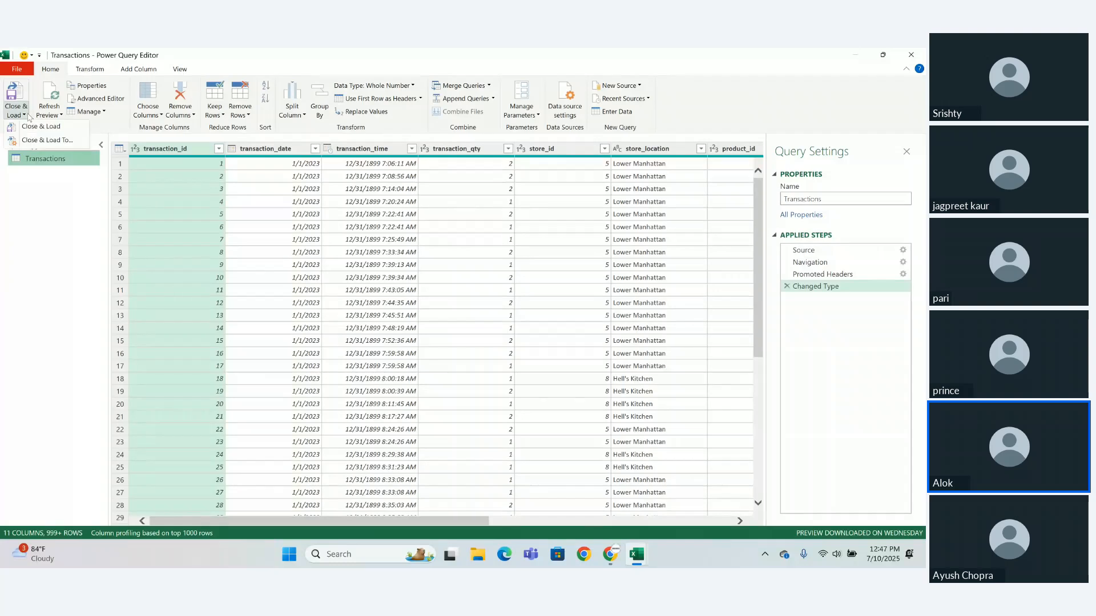
click(40, 224)
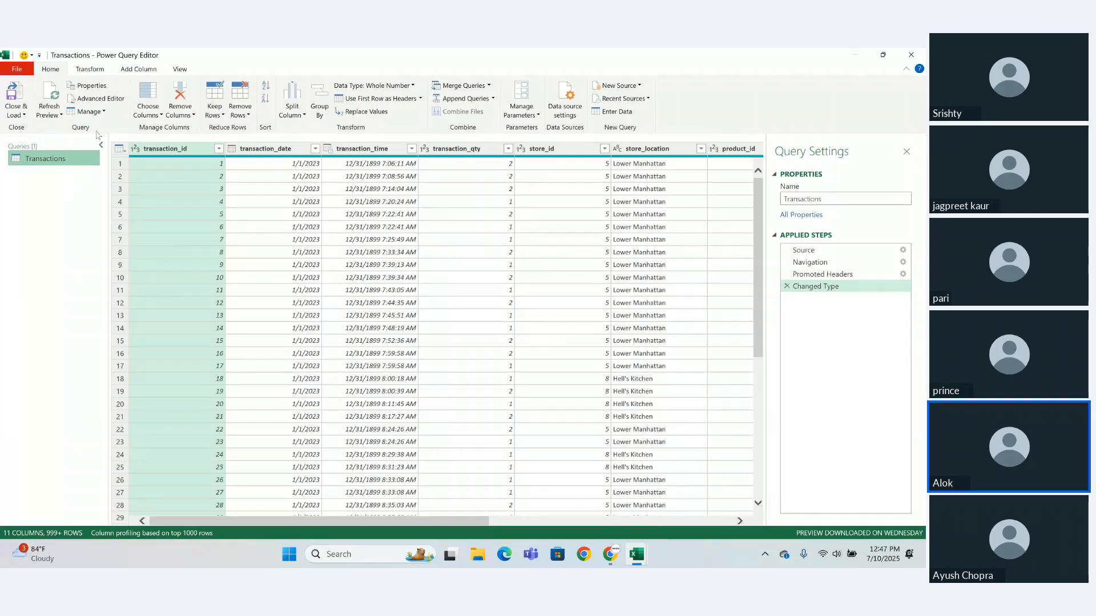
click(24, 115)
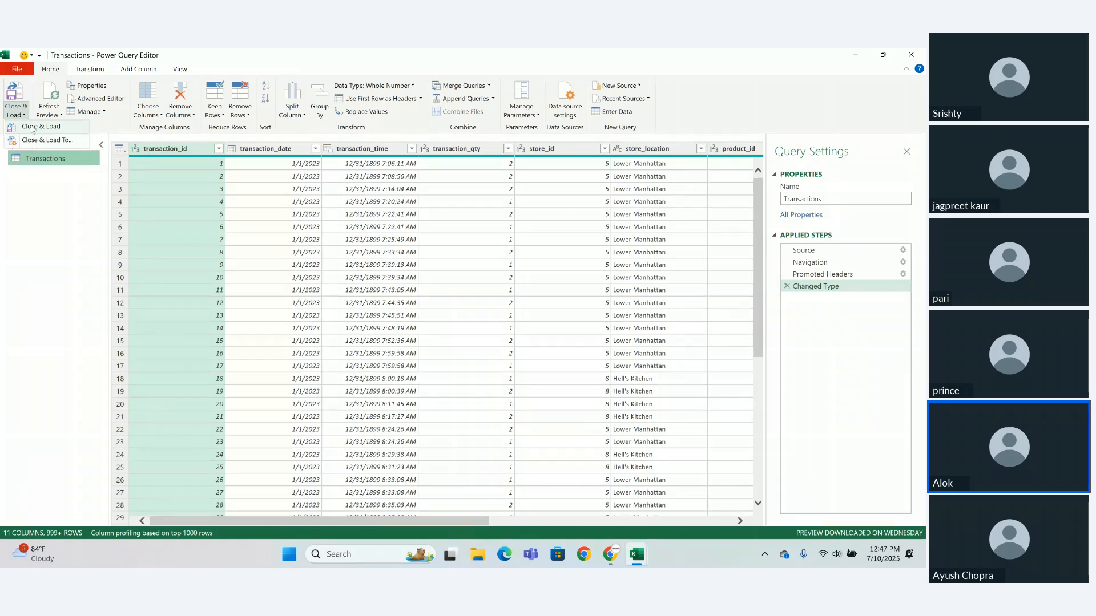
click(32, 127)
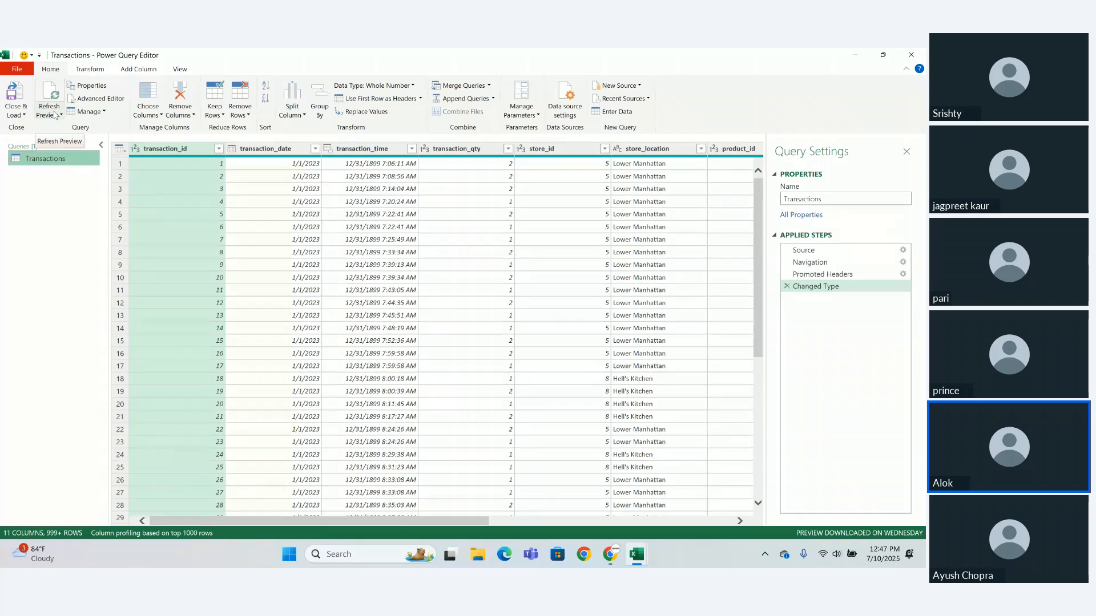
- Review the Transactions query's M code in the Advanced Editor and close it without changes
click(101, 99)
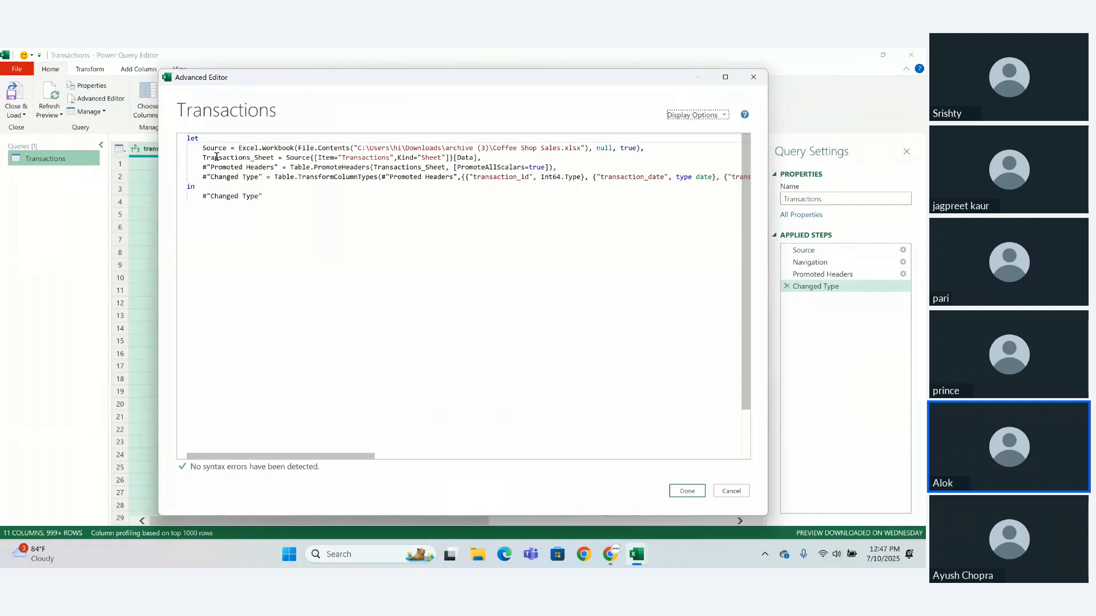
drag(264, 197, 188, 149)
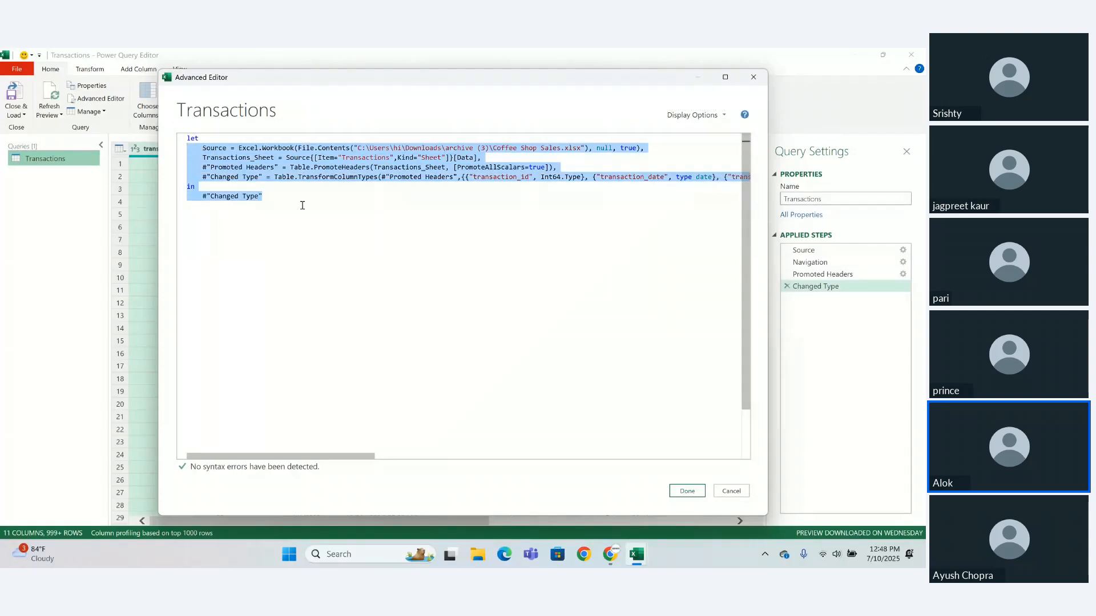
drag(303, 207, 184, 143)
click(308, 242)
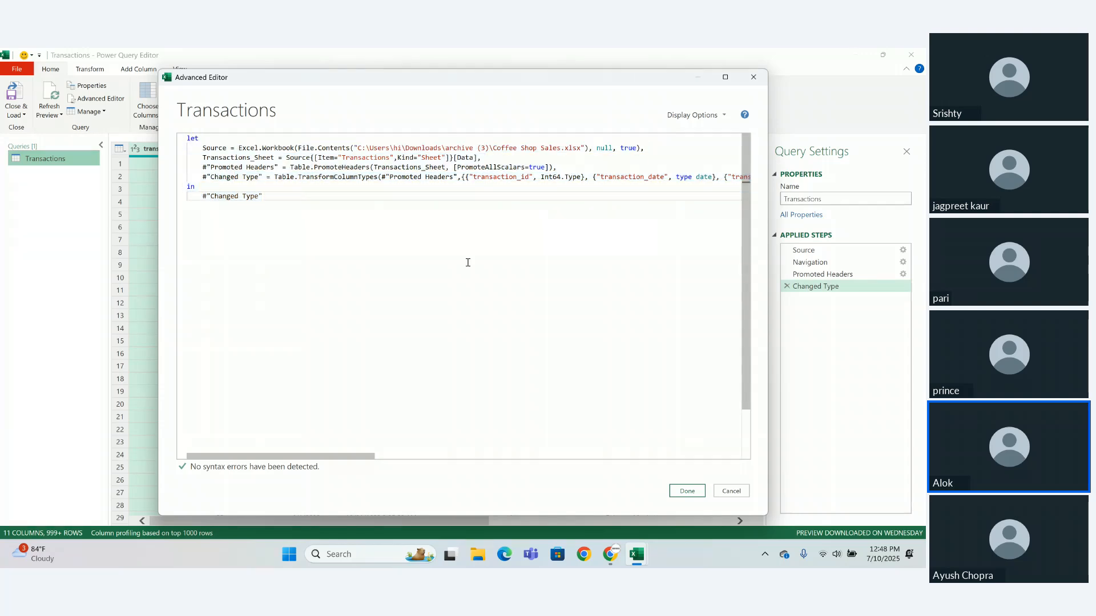
click(685, 491)
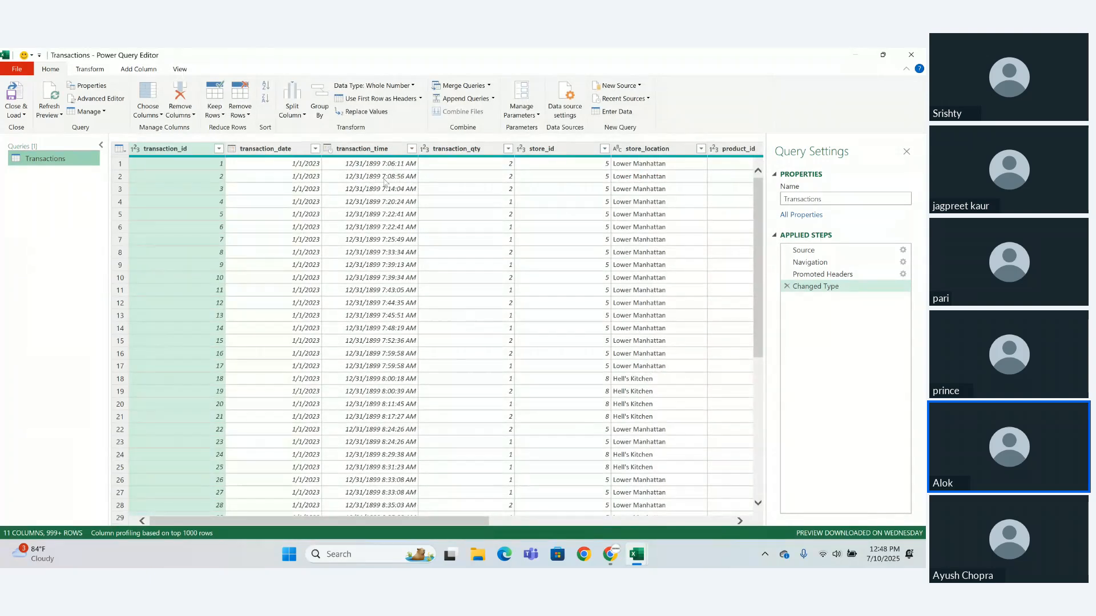
- Transform the transaction_time column to Time Only
click(368, 149)
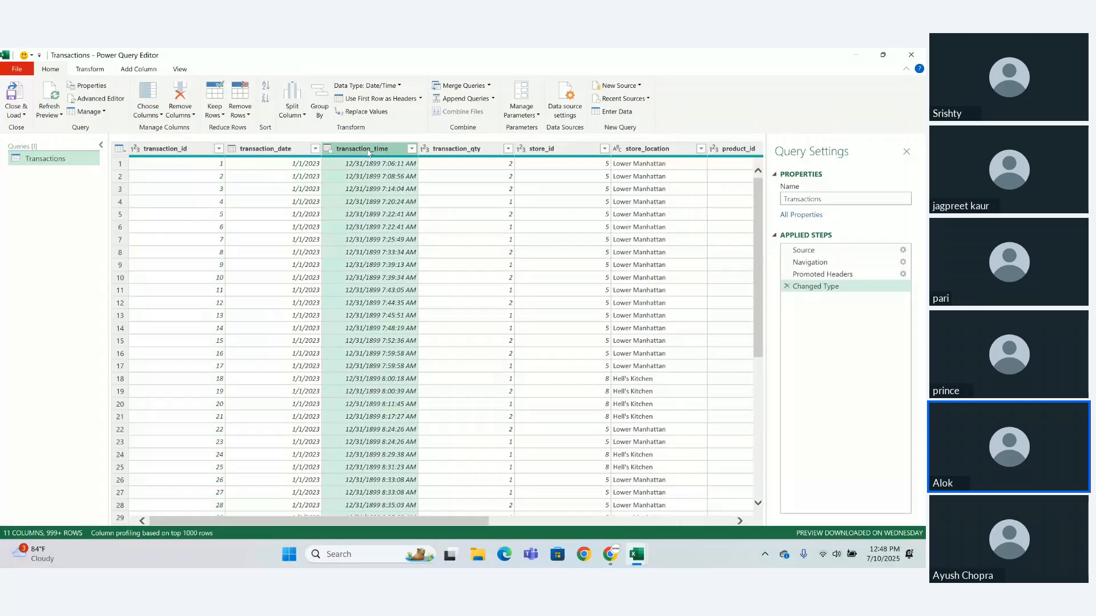
right_click(368, 153)
click(353, 153)
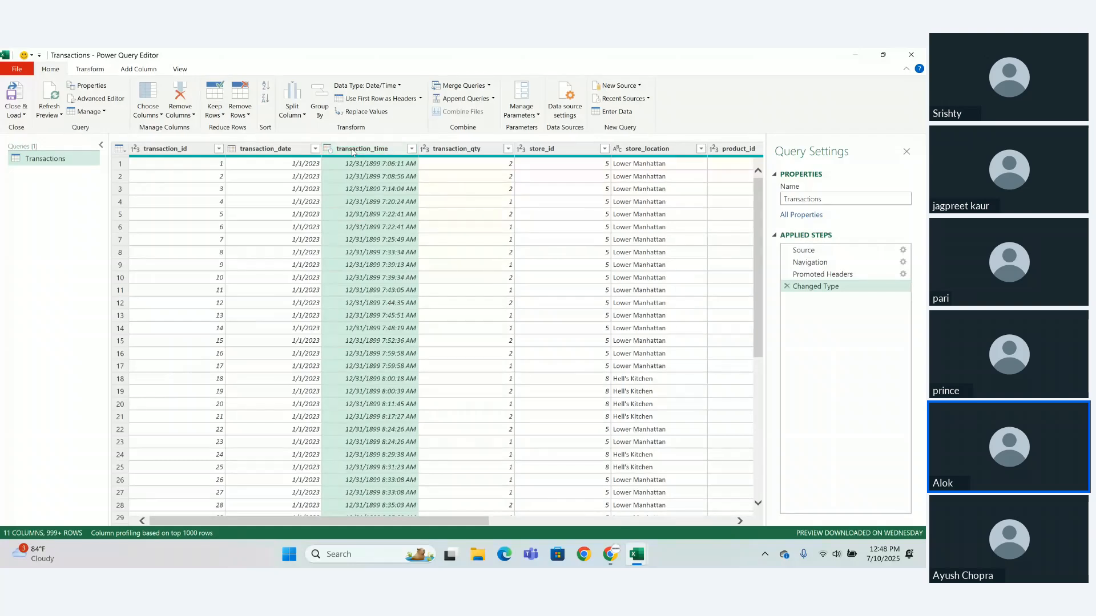
right_click(352, 152)
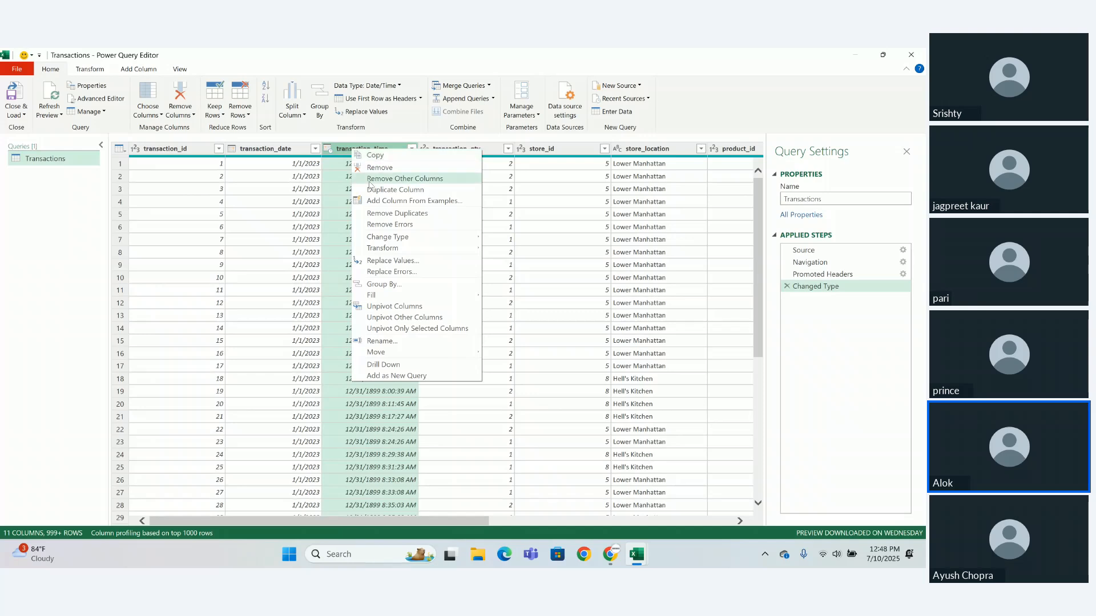
mouse_move(380, 252)
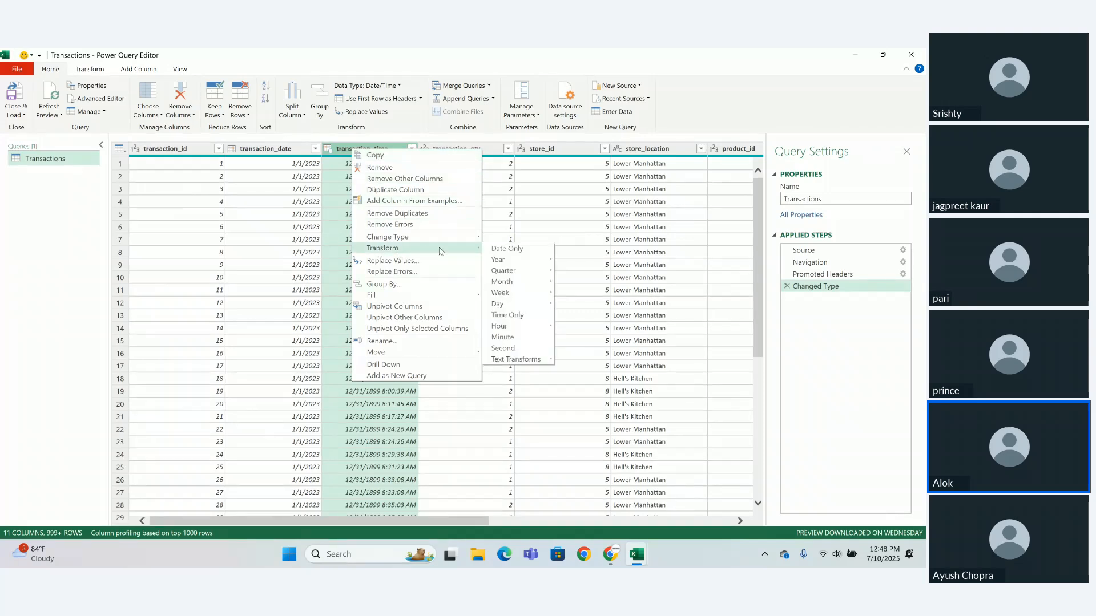
click(504, 315)
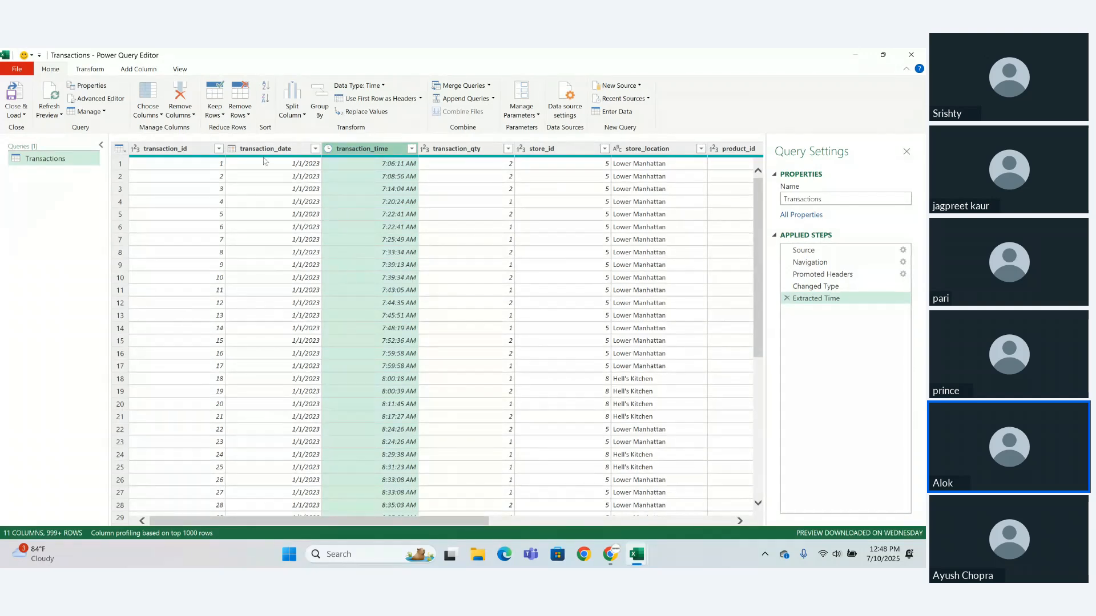
- Remove the transaction_id column and open the query's code in the Advanced Editor
right_click(191, 152)
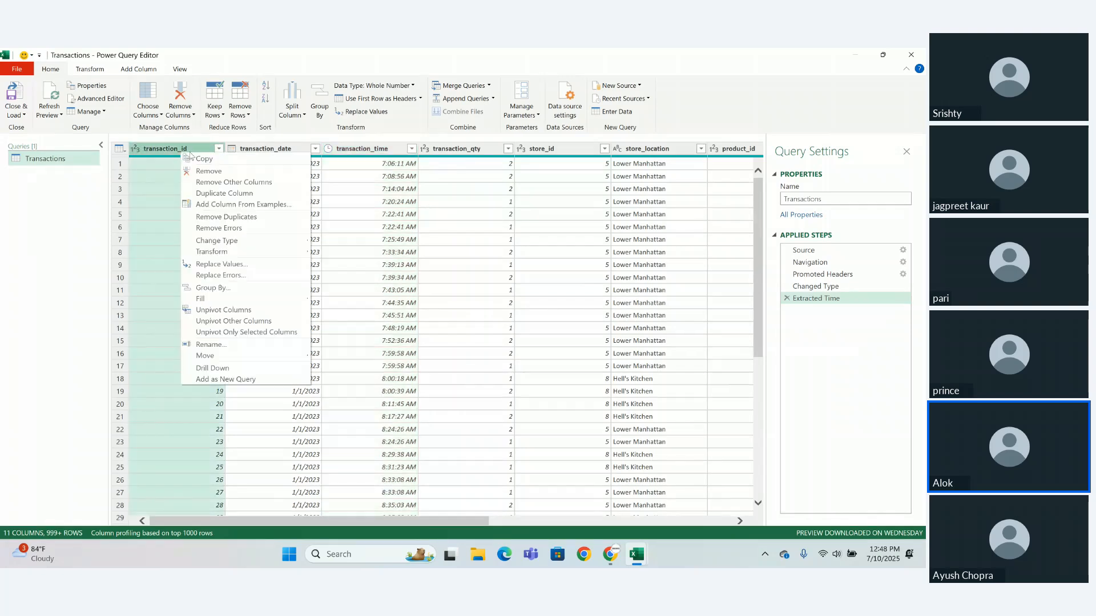
click(206, 171)
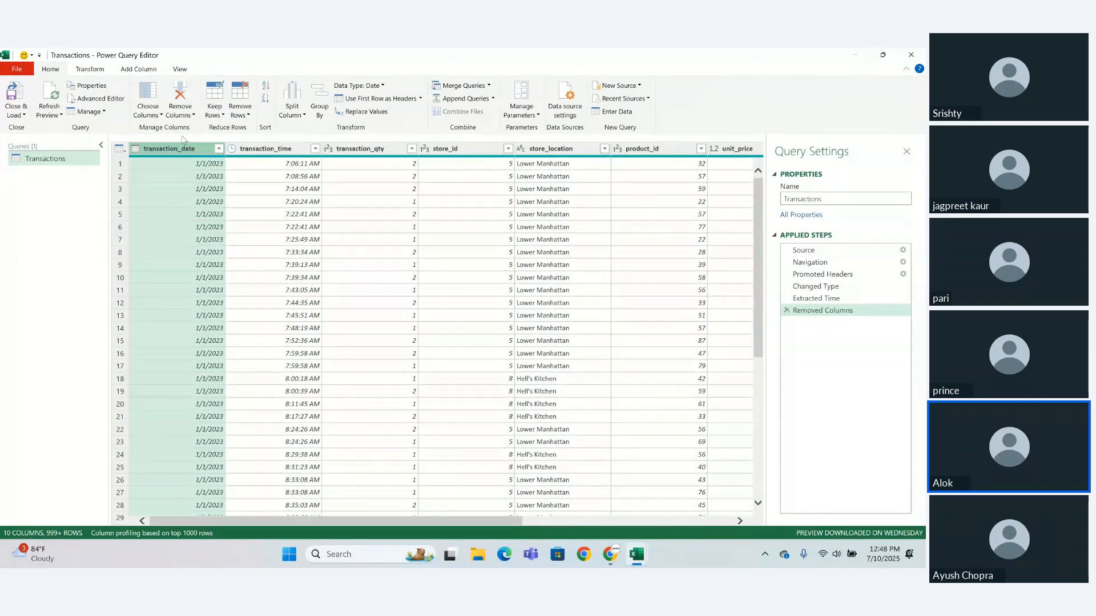
click(116, 103)
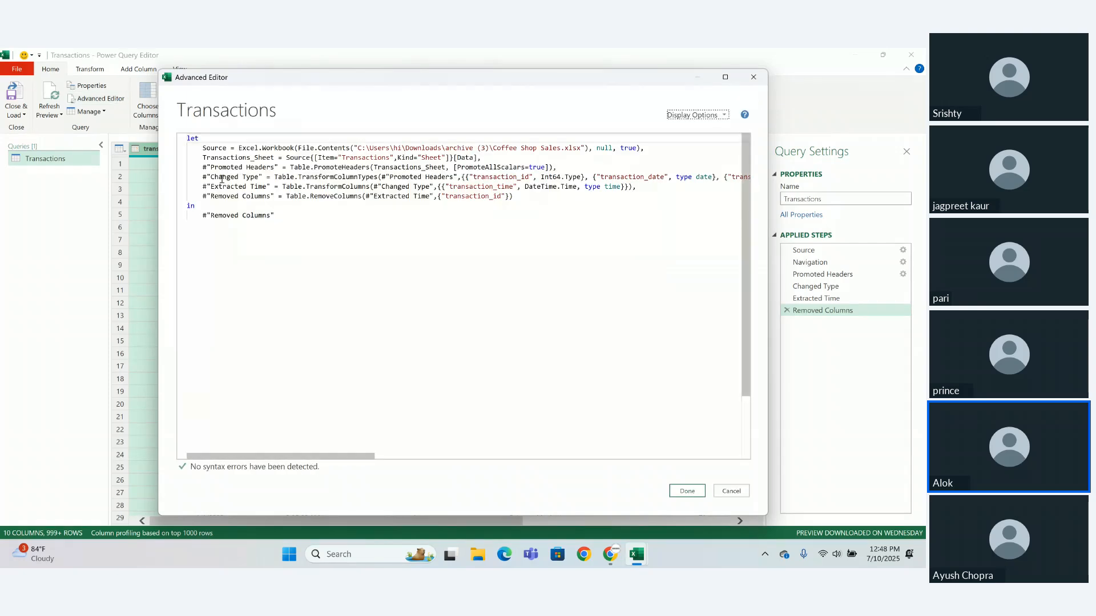
- Examine the Extracted Time and Removed Columns lines and the full let–in M code of the Transactions query
drag(203, 187, 513, 187)
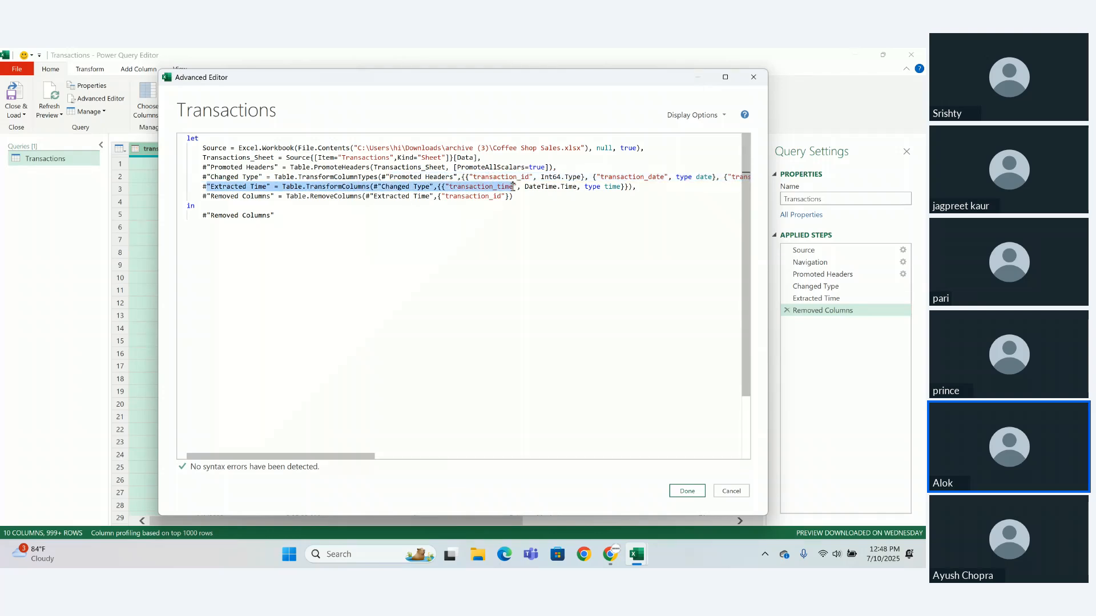
click(526, 207)
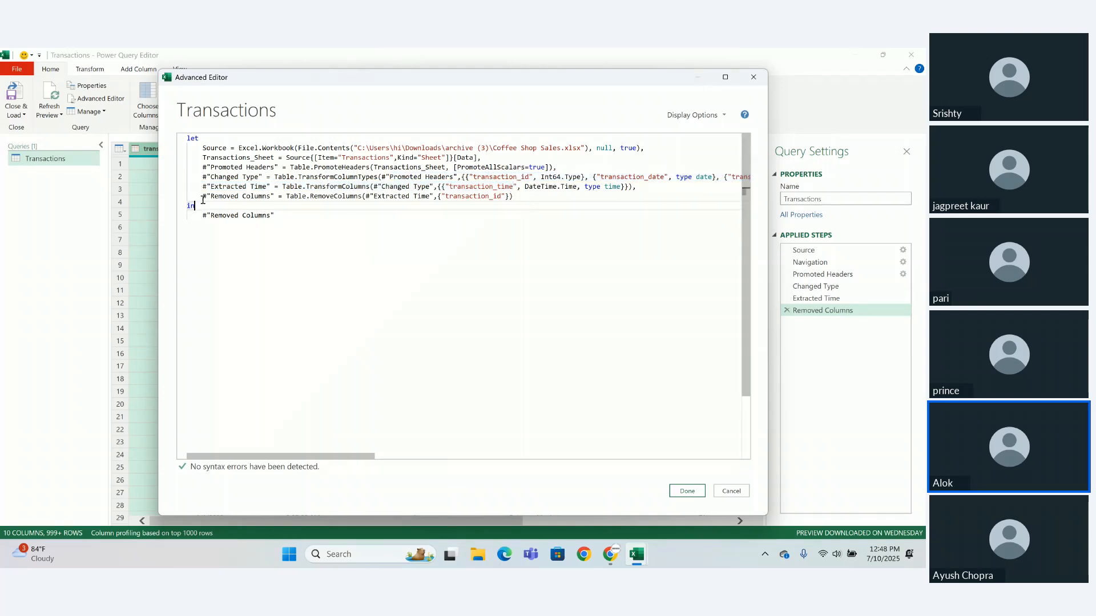
drag(203, 199, 287, 202)
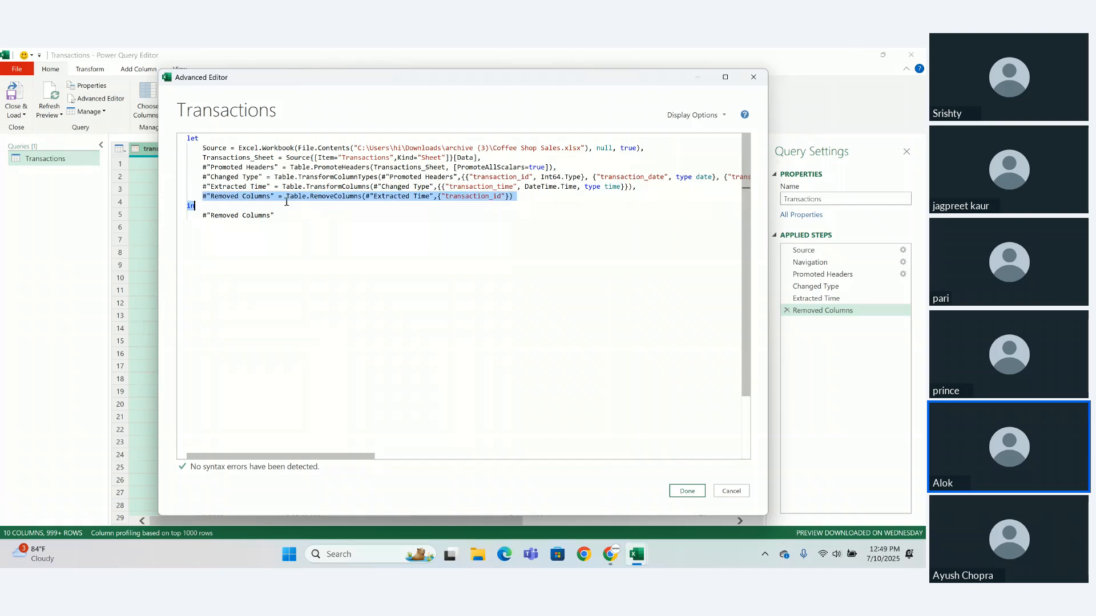
click(507, 197)
click(534, 196)
drag(533, 196, 252, 196)
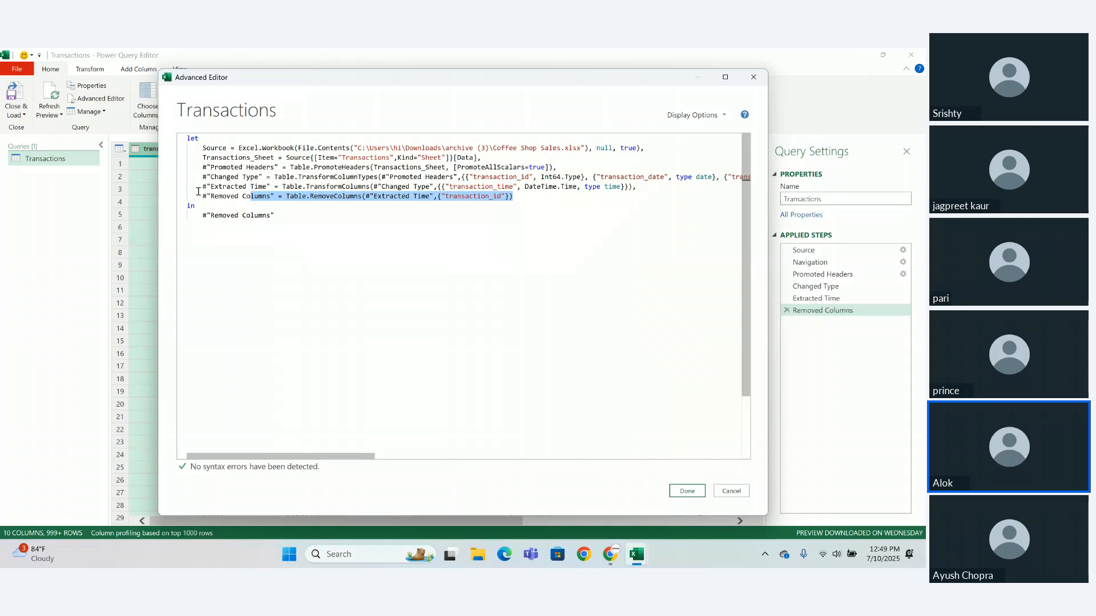
click(273, 215)
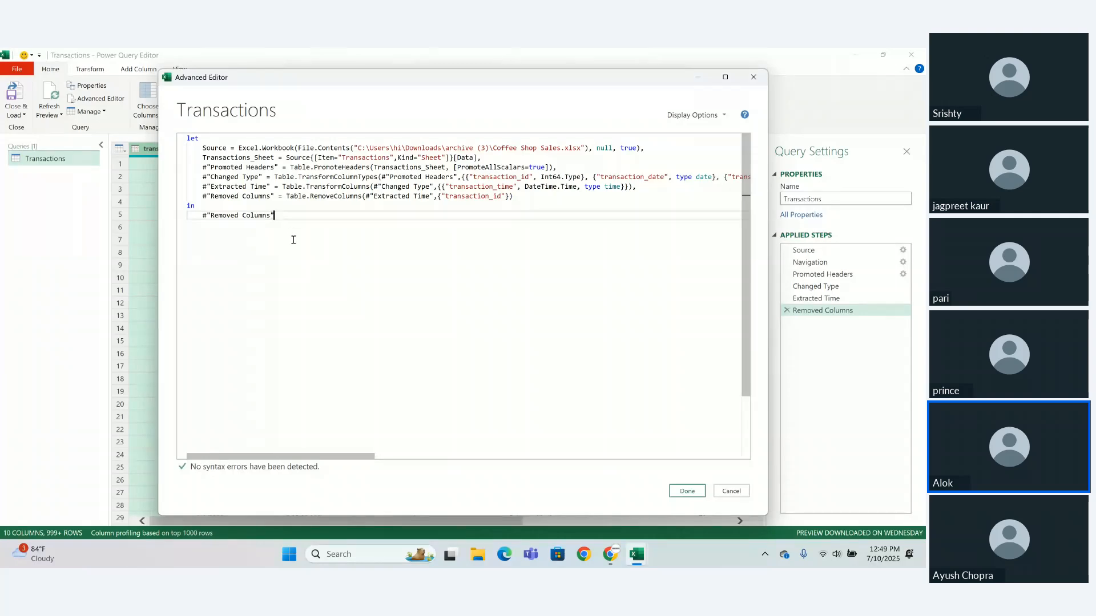
drag(294, 240, 202, 138)
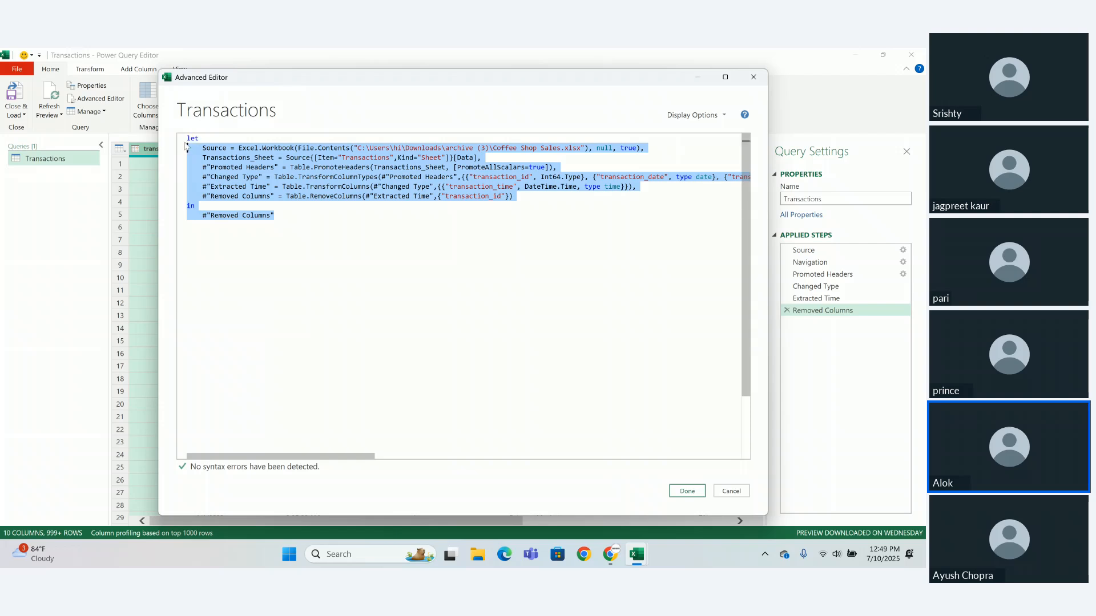
click(294, 295)
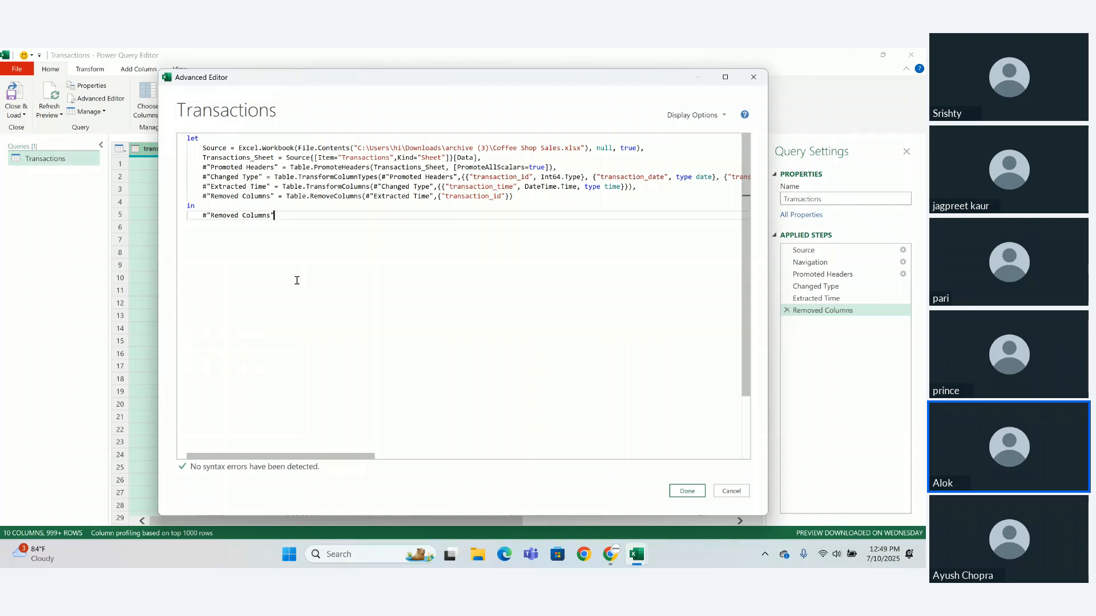
drag(283, 215, 190, 127)
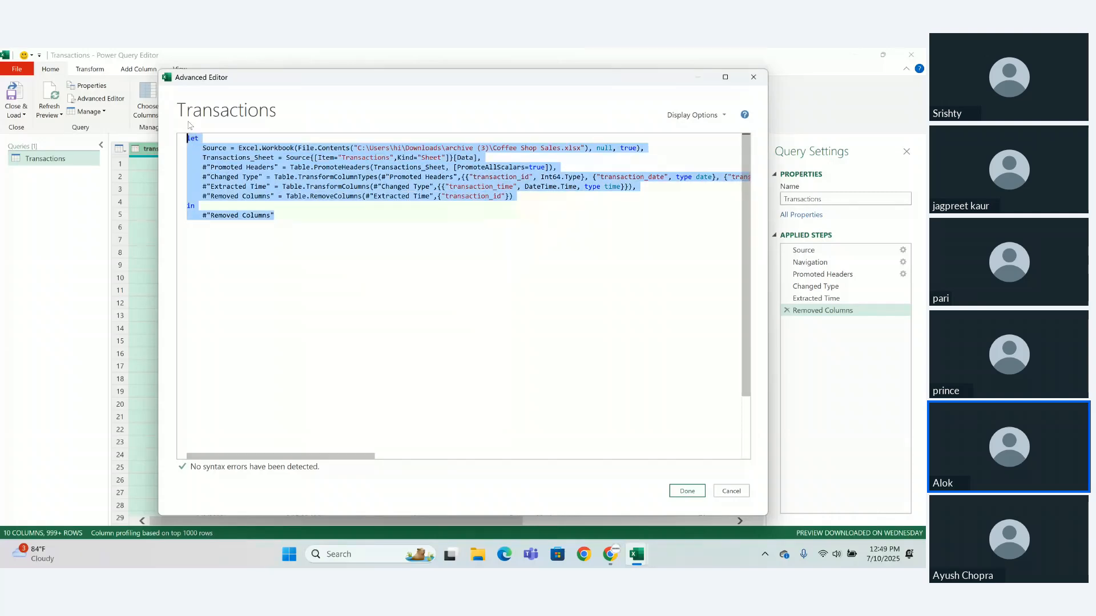
click(279, 261)
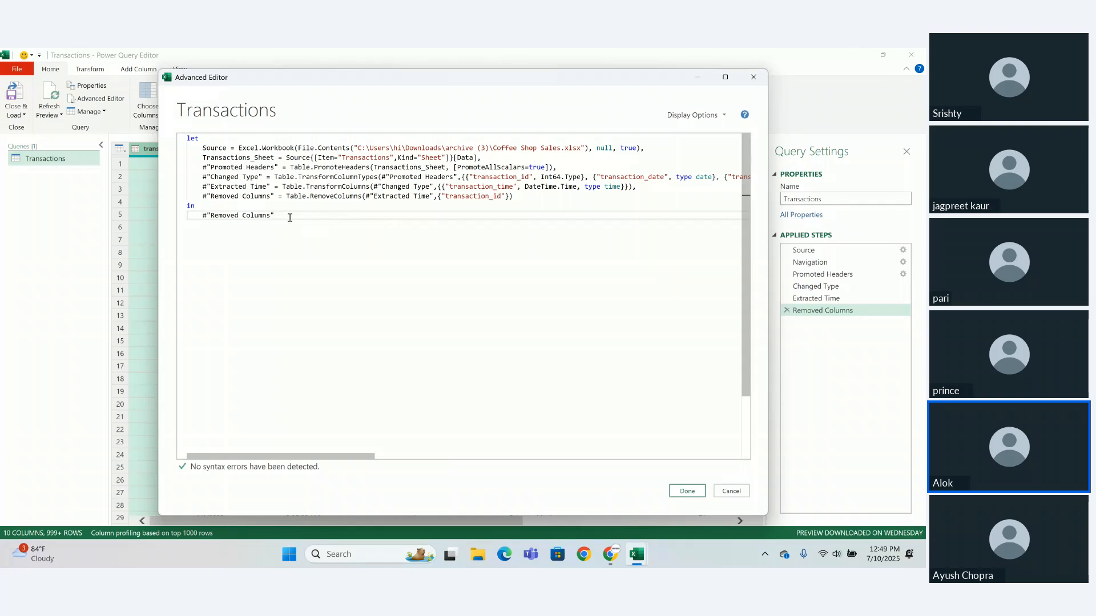
- Clear the entire M code of the Transactions query, undo the deletion, and close the Advanced Editor
drag(282, 217, 184, 141)
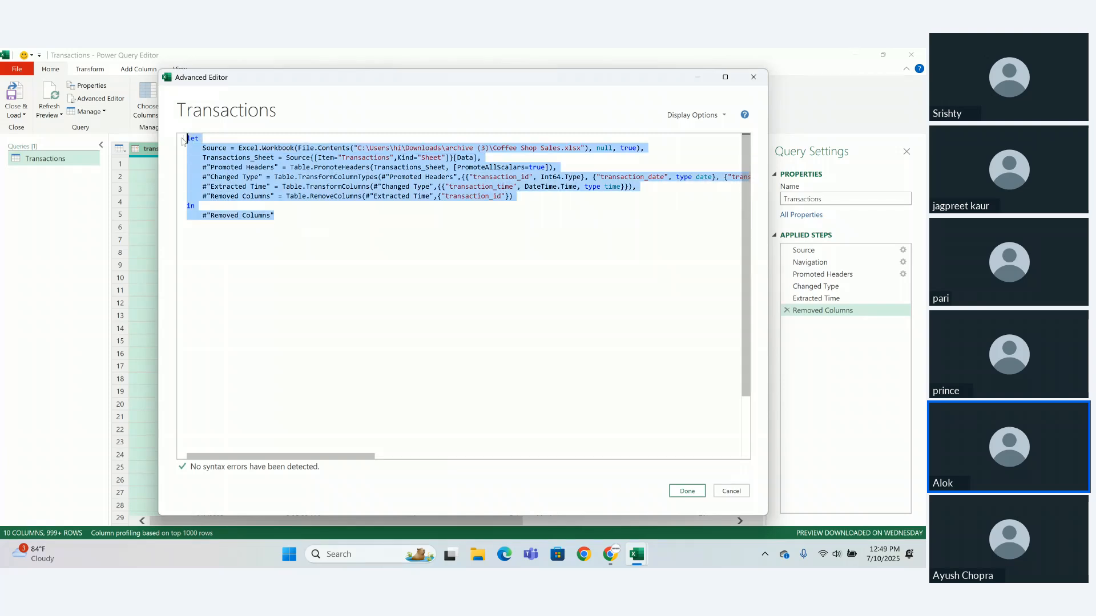
key(BackSpace)
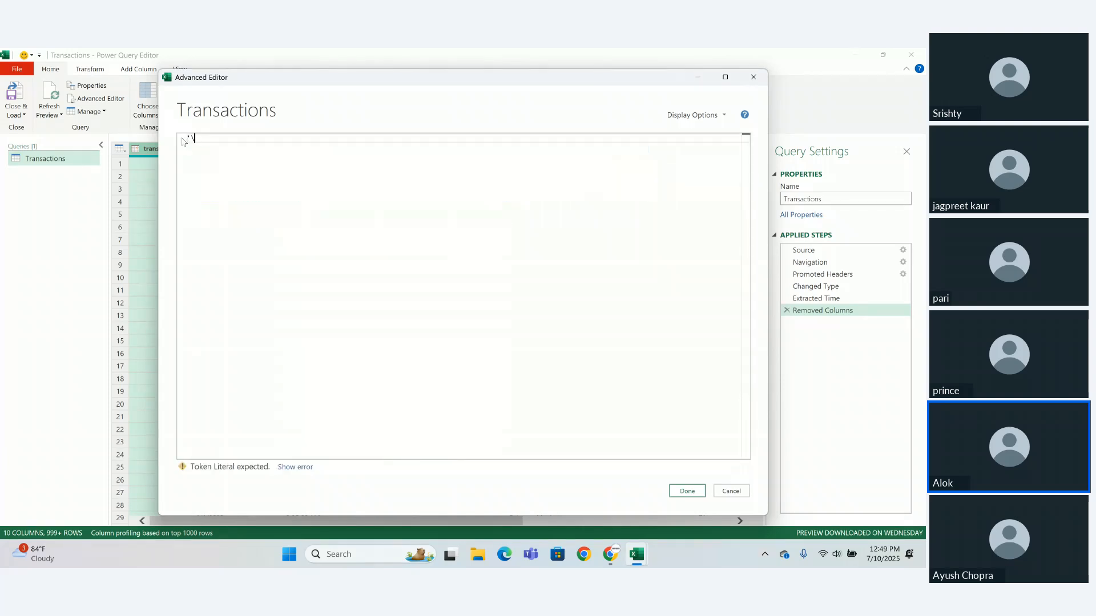
key(BackSpace)
key(BackSpace)
text('\)
key(ctrl+z)
key(ctrl+z)
key(ctrl+z)
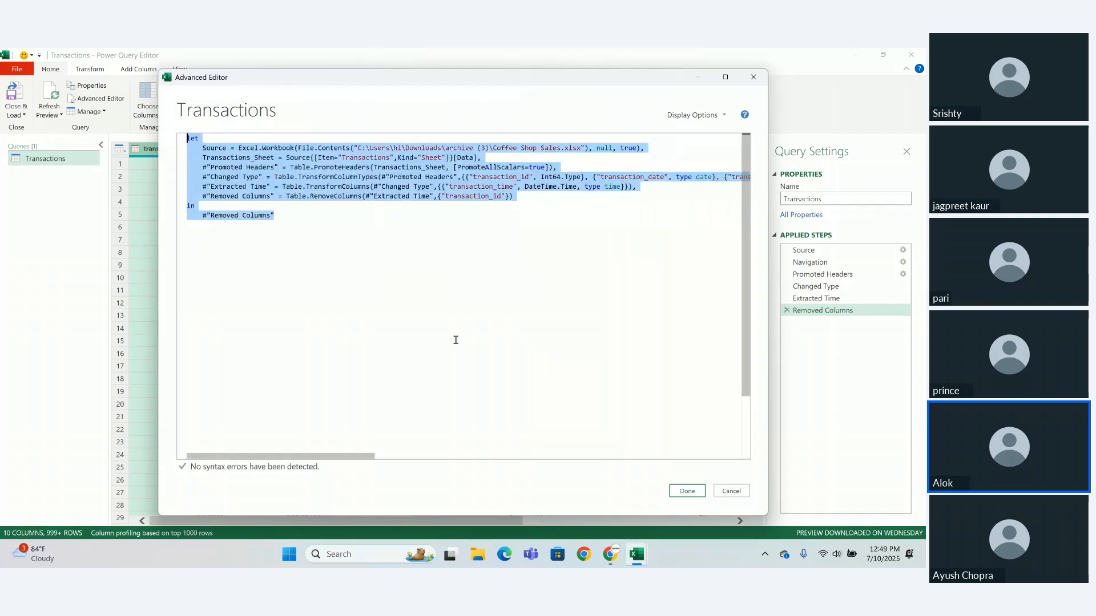
click(691, 494)
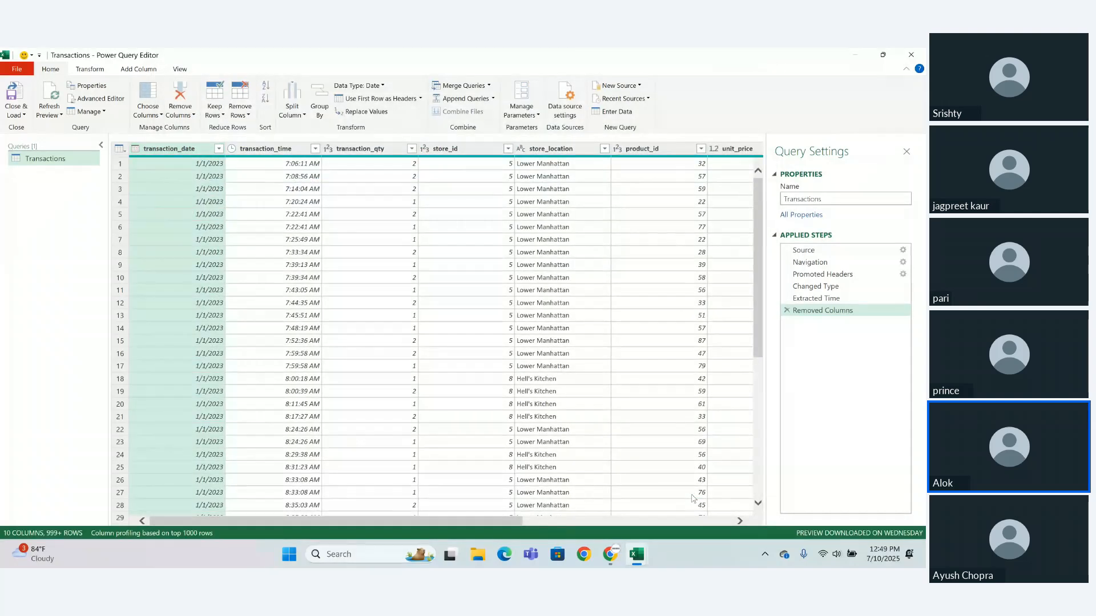
- Delete the Removed Columns and Extracted Time applied steps from the Transactions query
click(787, 310)
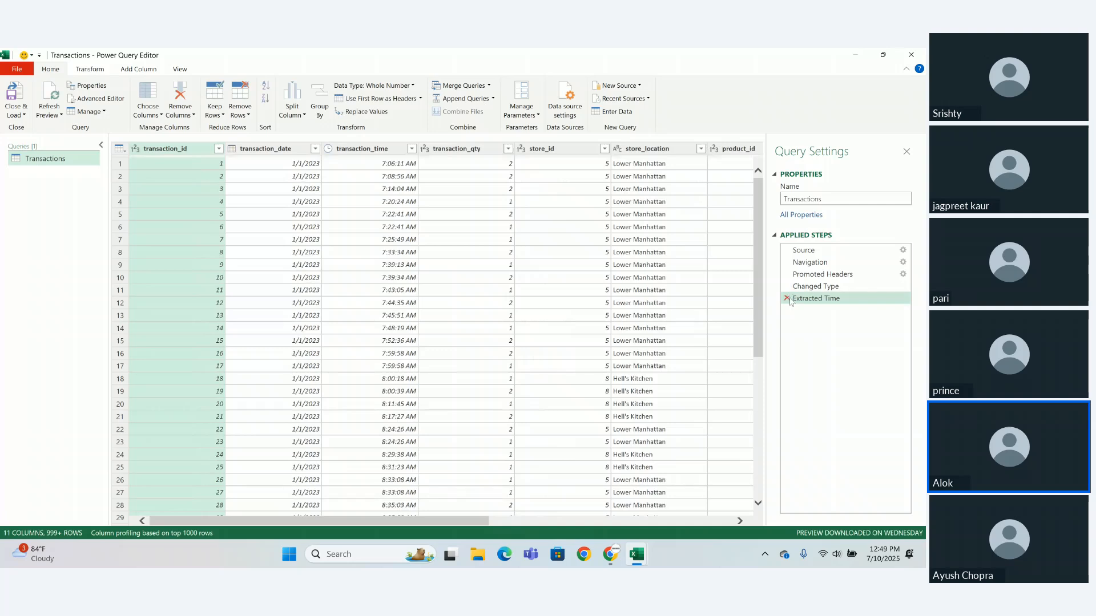
click(786, 299)
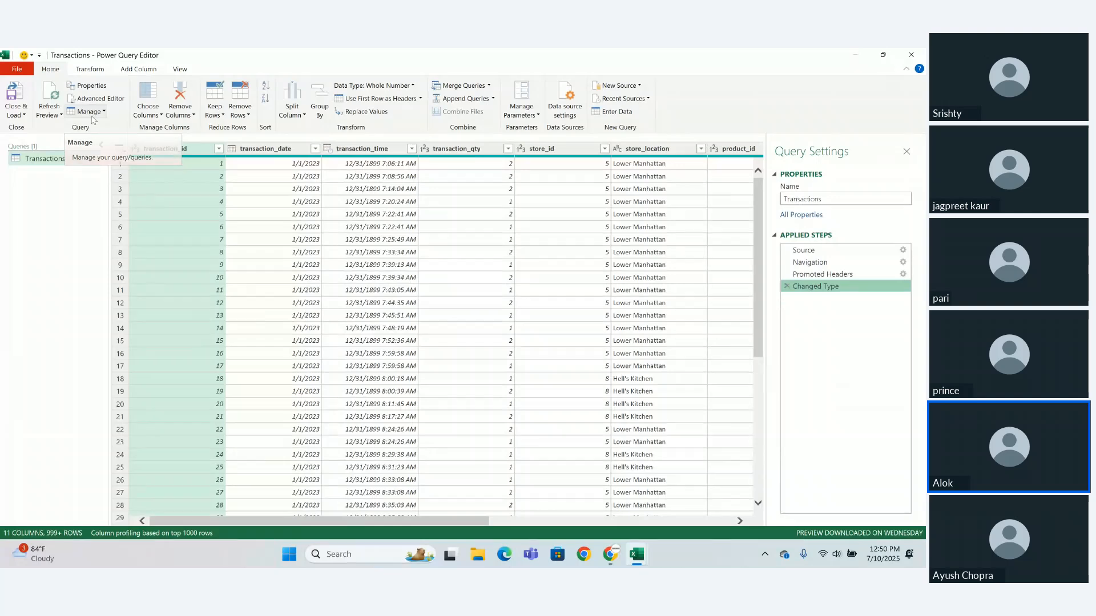
- Duplicate the Transactions query and rename the copy Duplicate
click(92, 117)
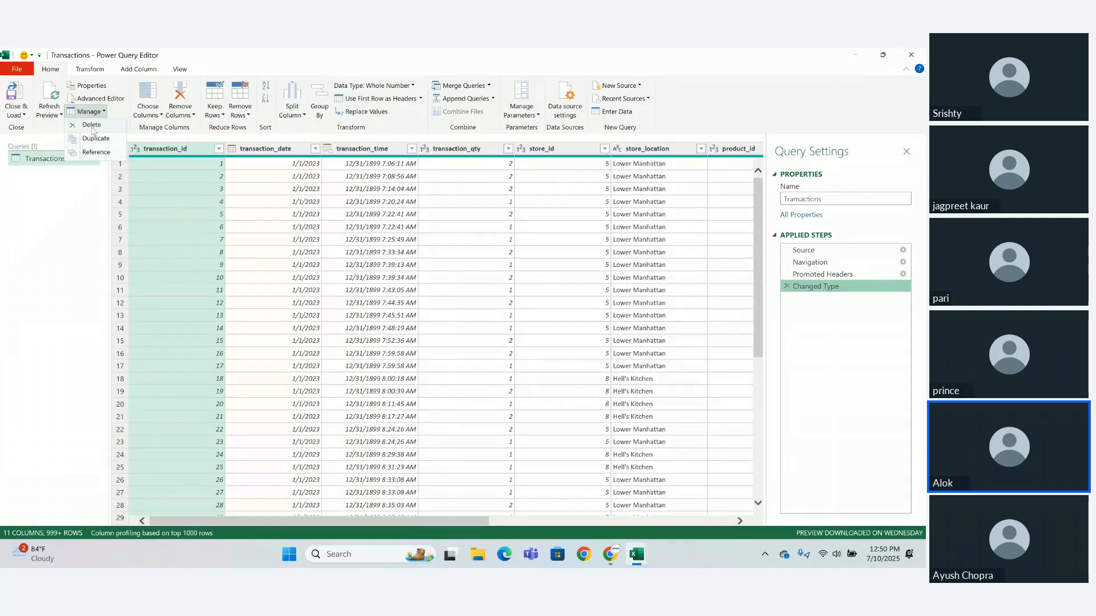
click(93, 138)
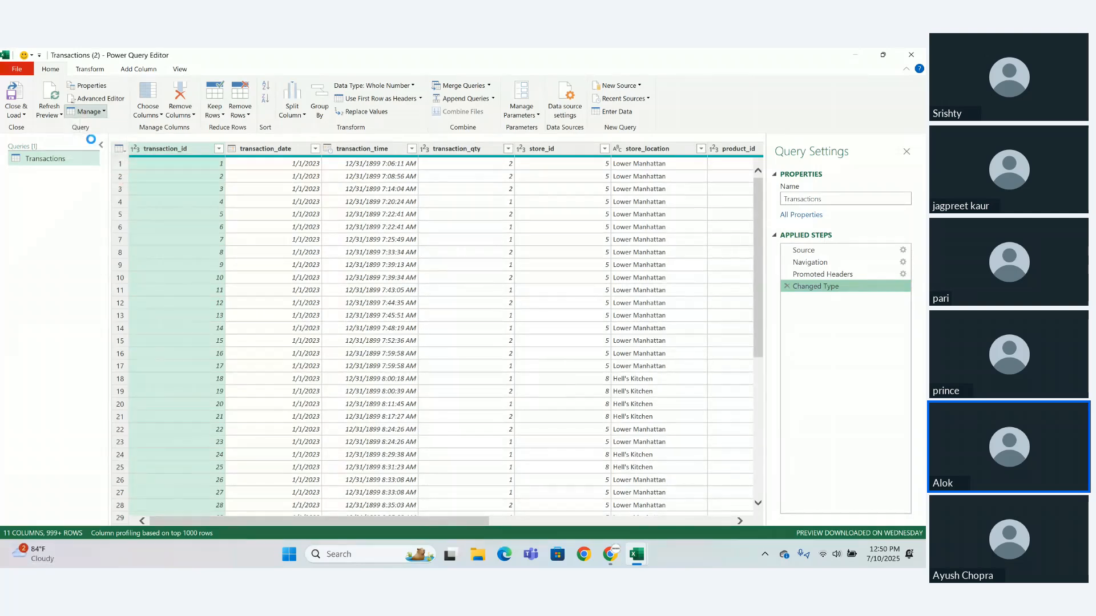
double_click(74, 173)
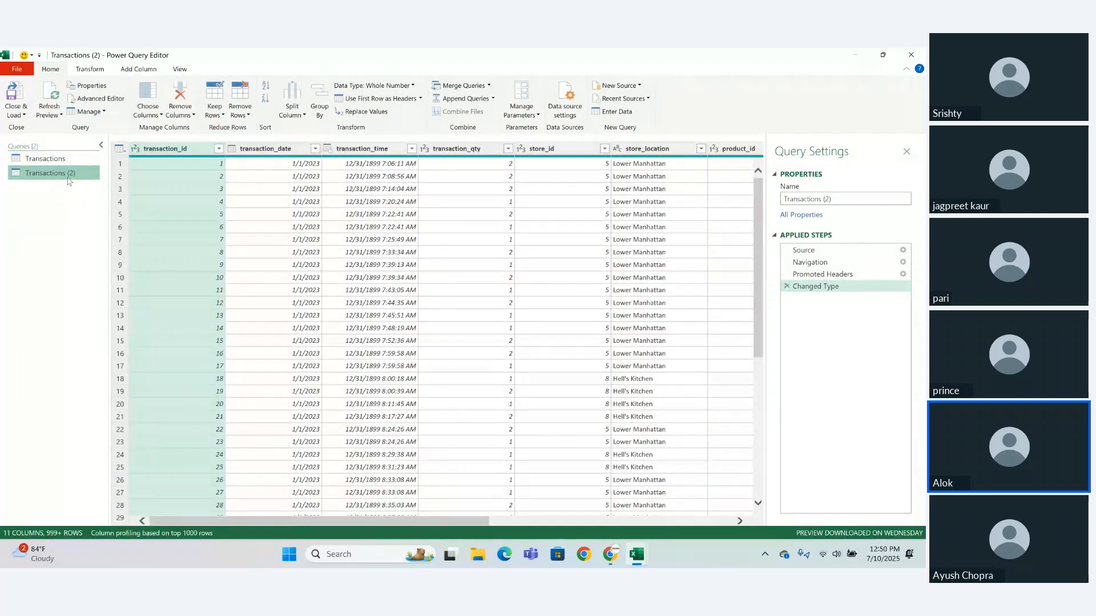
double_click(68, 178)
key(BackSpace)
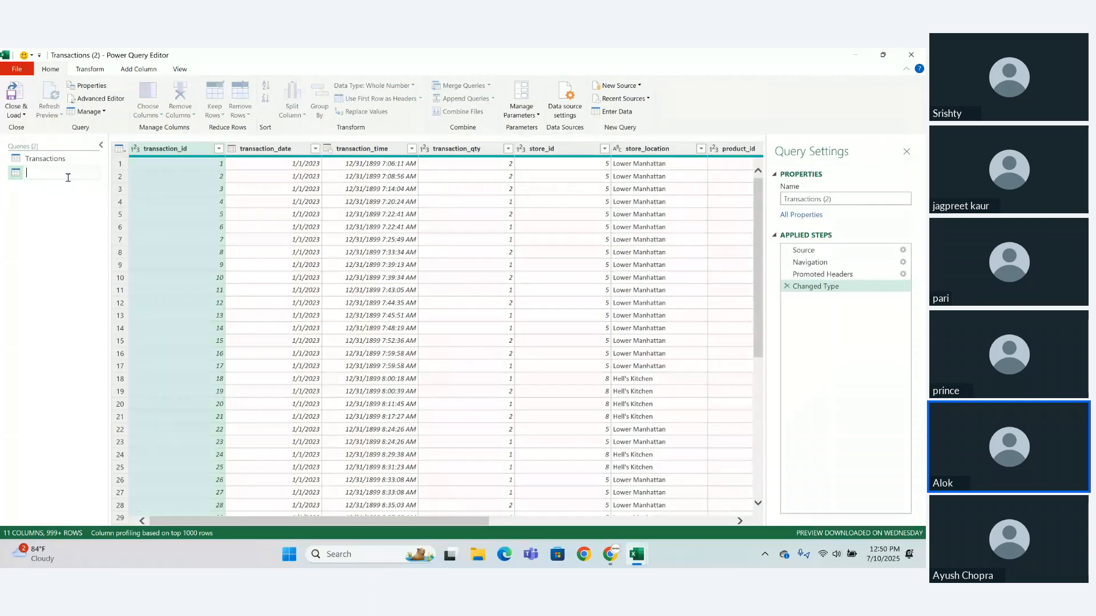
text(Duplicate)
key(Return)
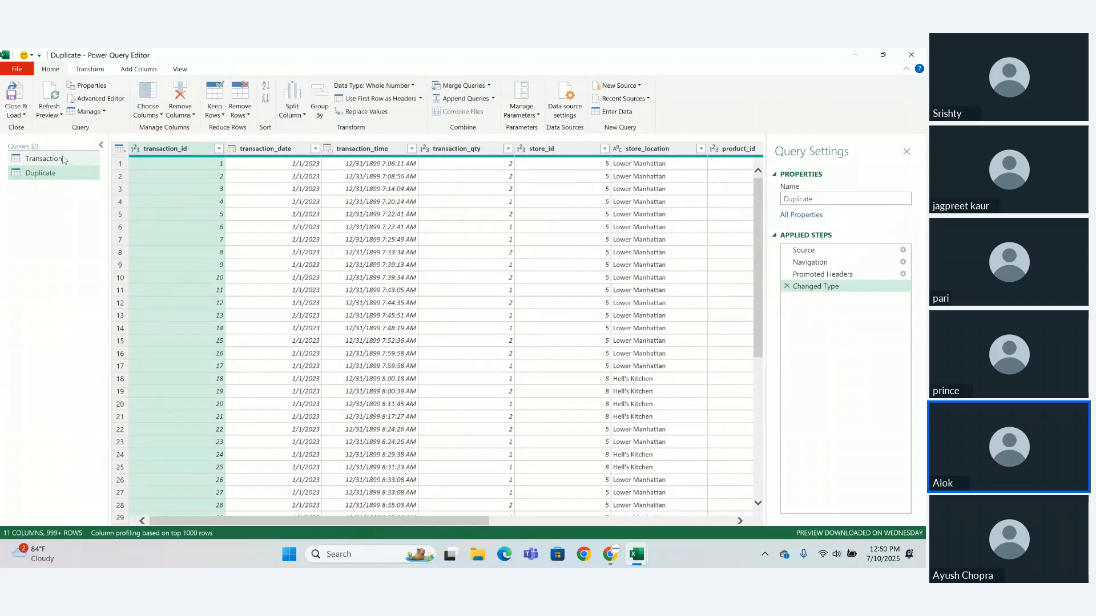
- Create a reference of the Transactions query and rename it Ref
click(64, 160)
click(101, 113)
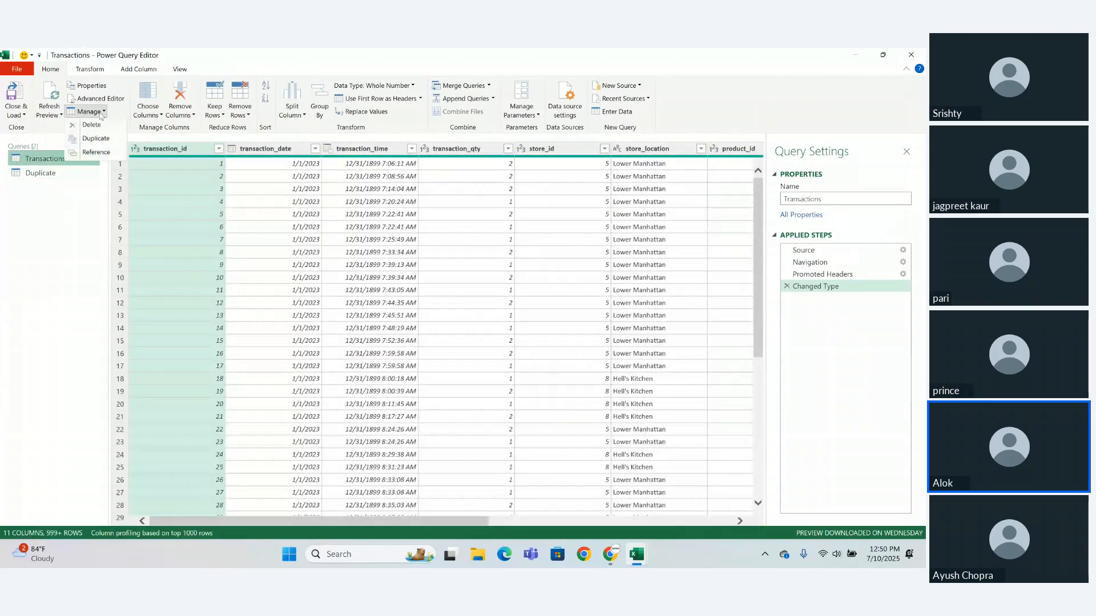
click(96, 152)
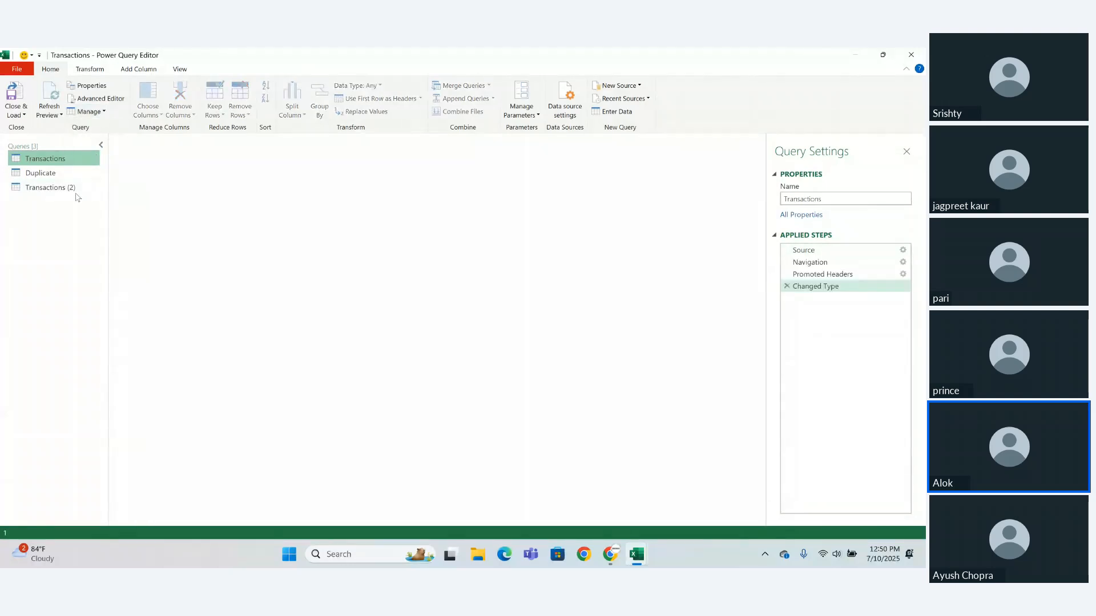
click(77, 191)
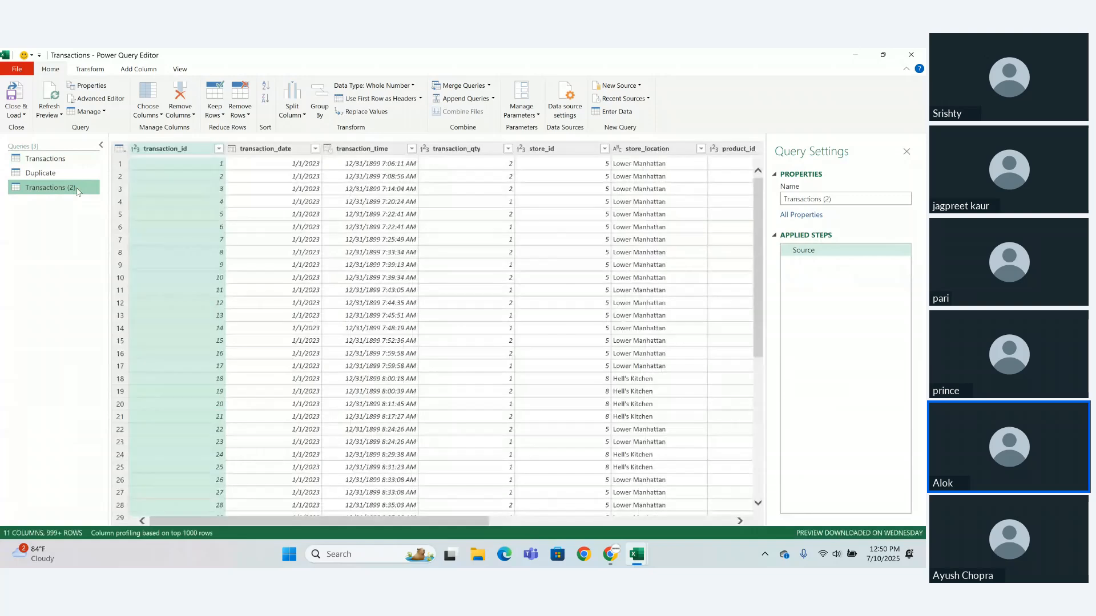
double_click(78, 189)
key(BackSpace)
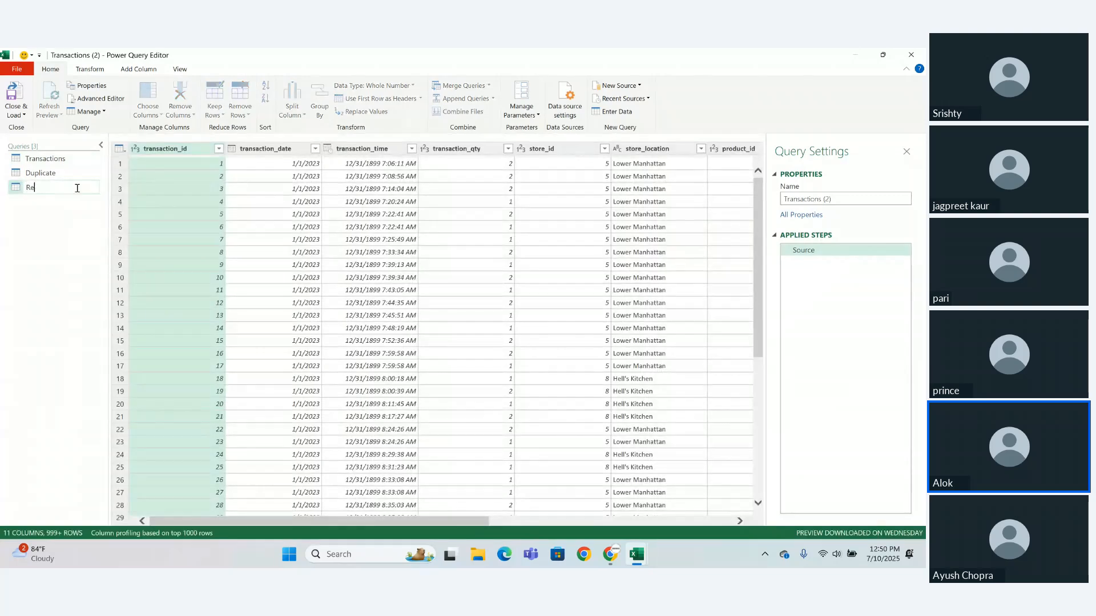
text(Ref)
key(Return)
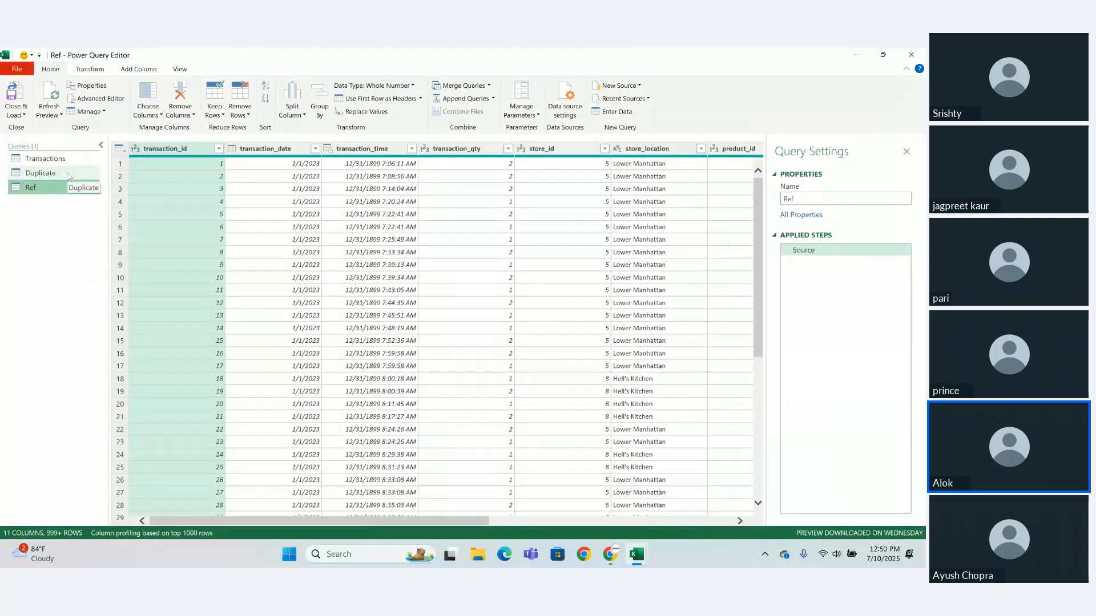
- Remove the transaction_id column from the original Transactions query
click(51, 159)
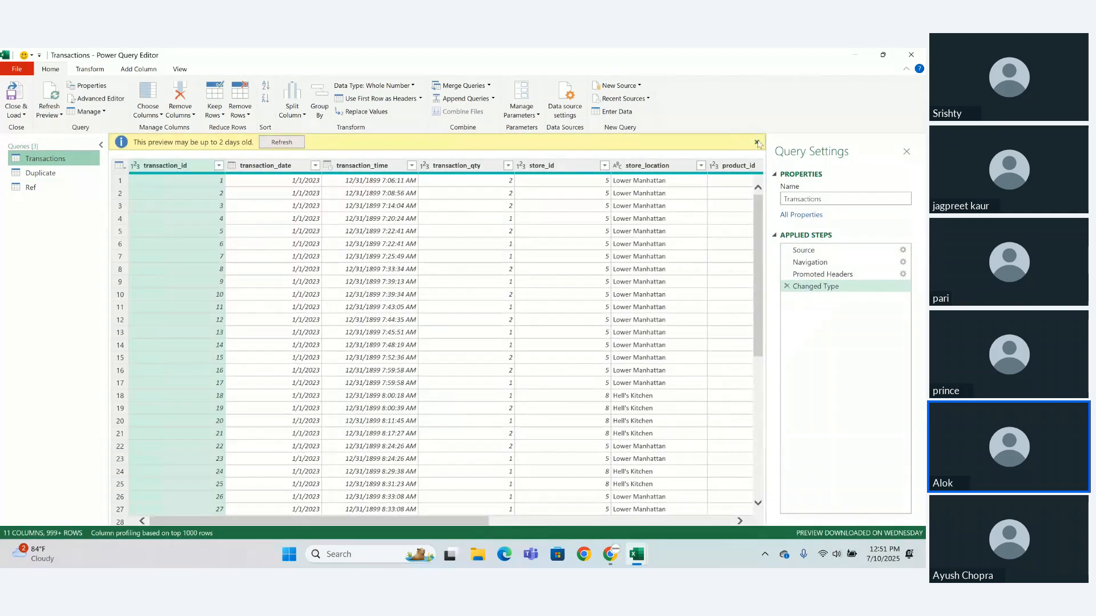
click(757, 142)
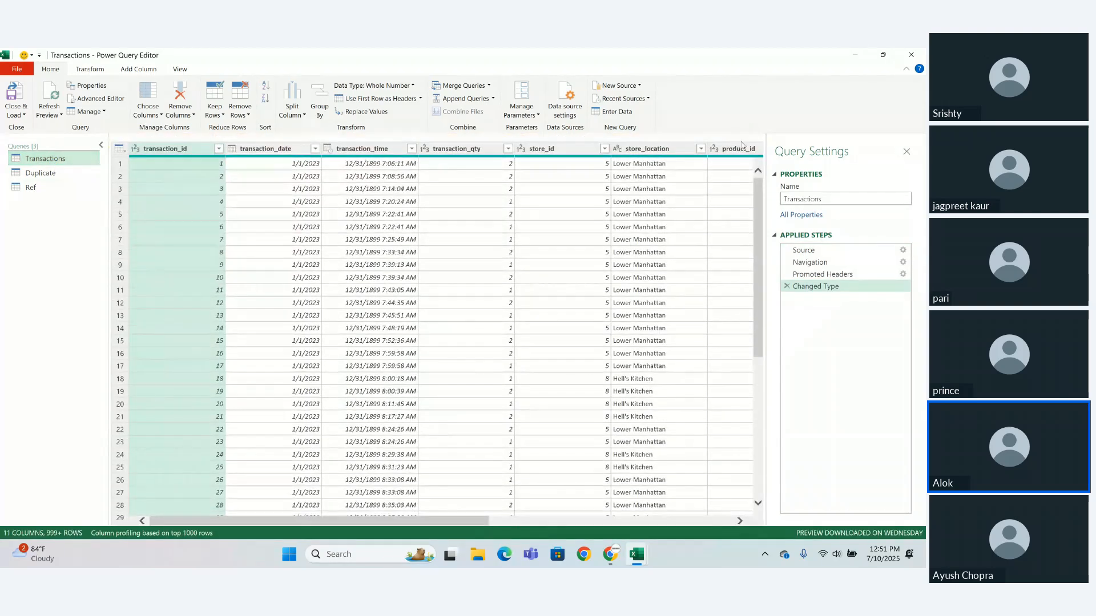
right_click(196, 155)
click(214, 165)
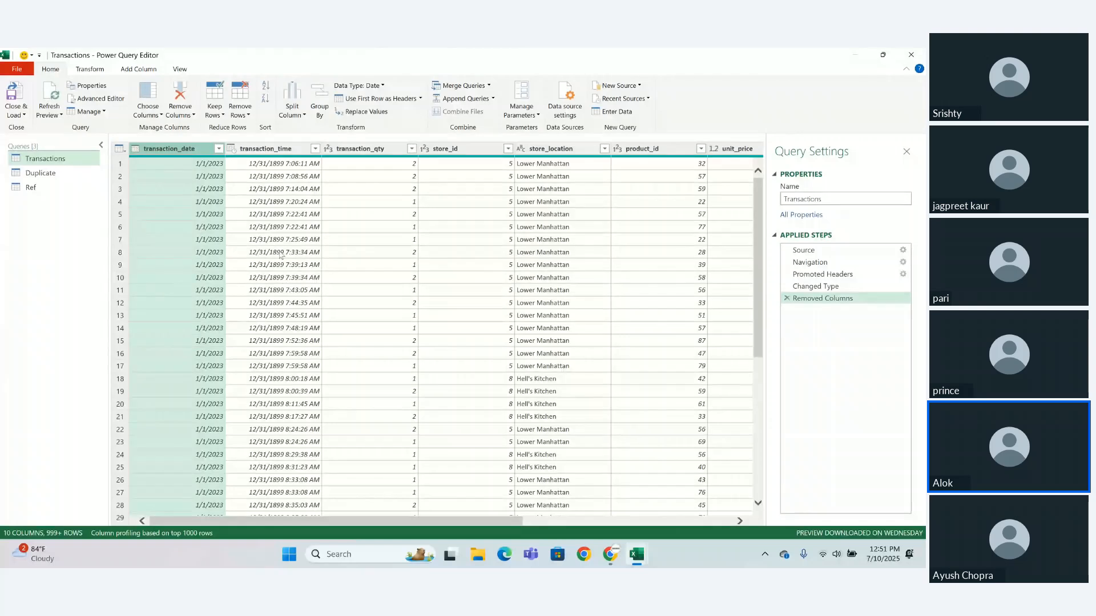
- Check the columns of the Duplicate query and remove the store_location column from the Ref query
click(77, 175)
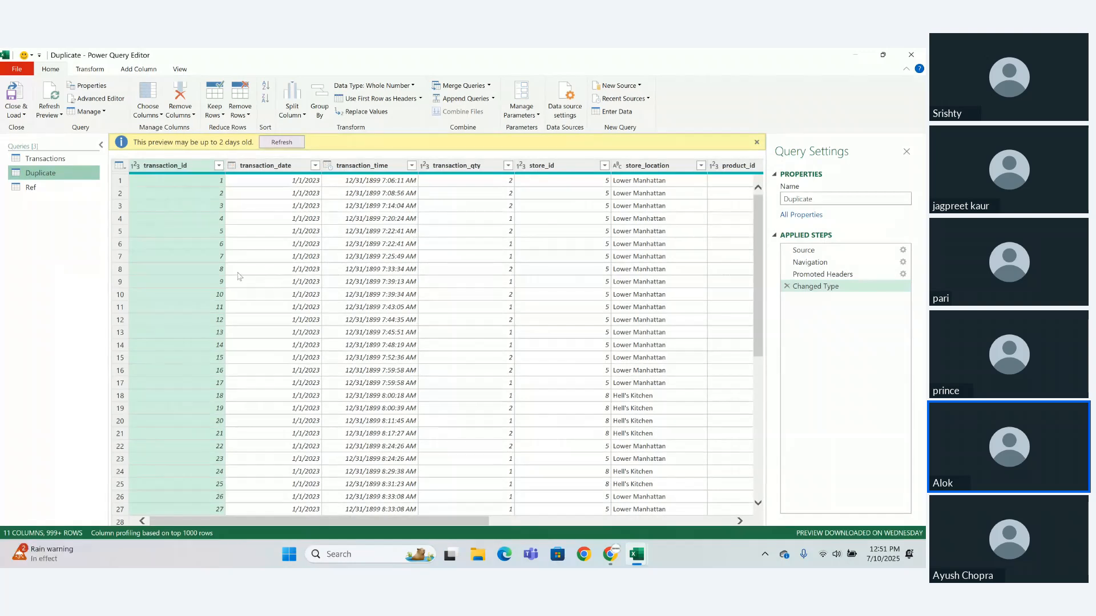
click(46, 190)
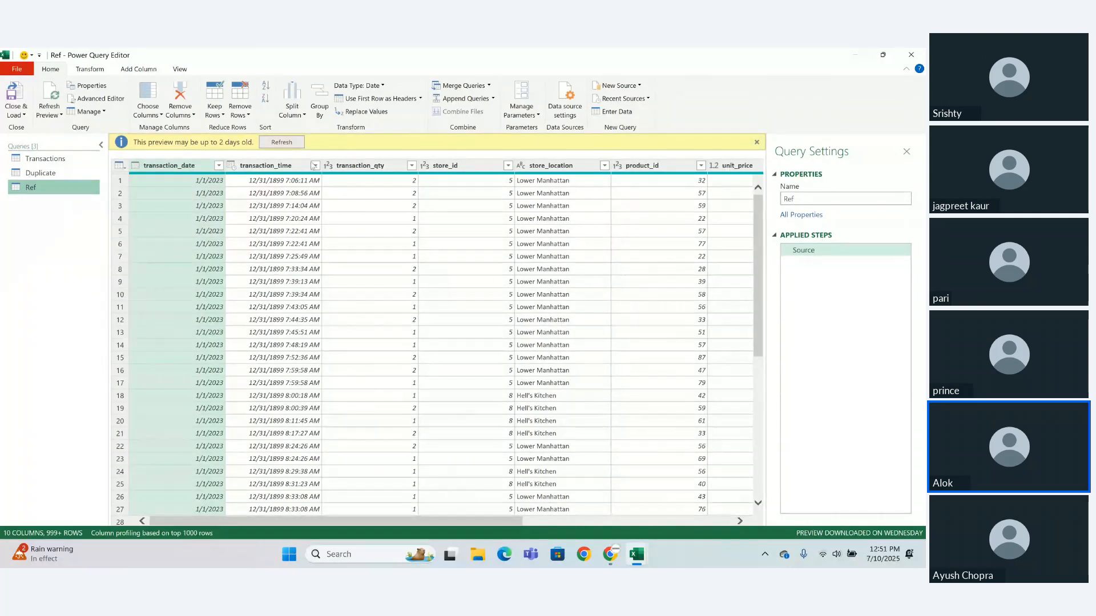
click(551, 164)
right_click(552, 167)
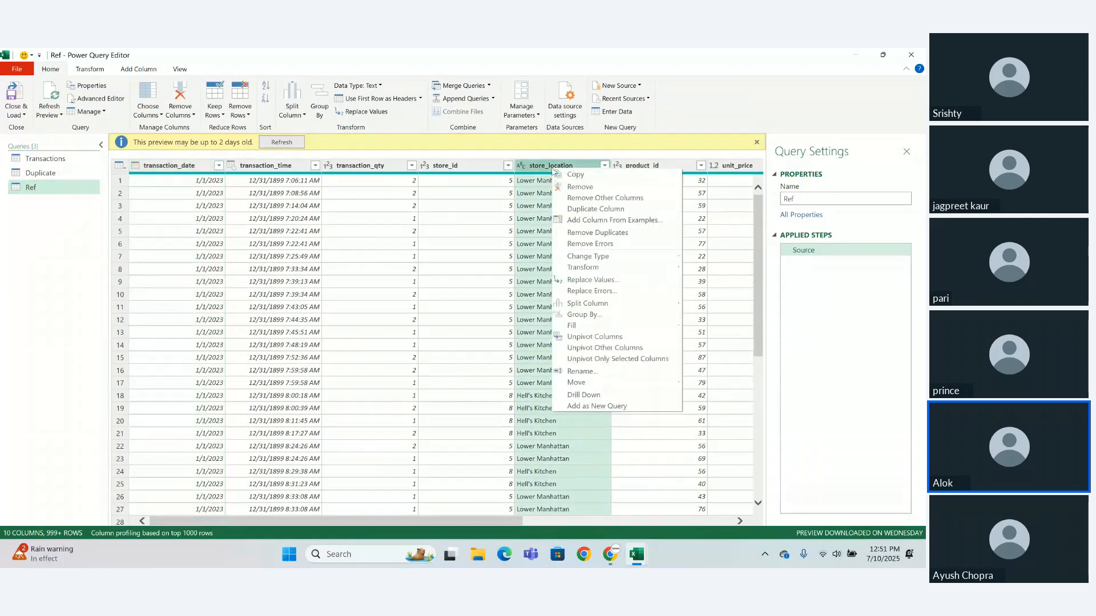
click(573, 188)
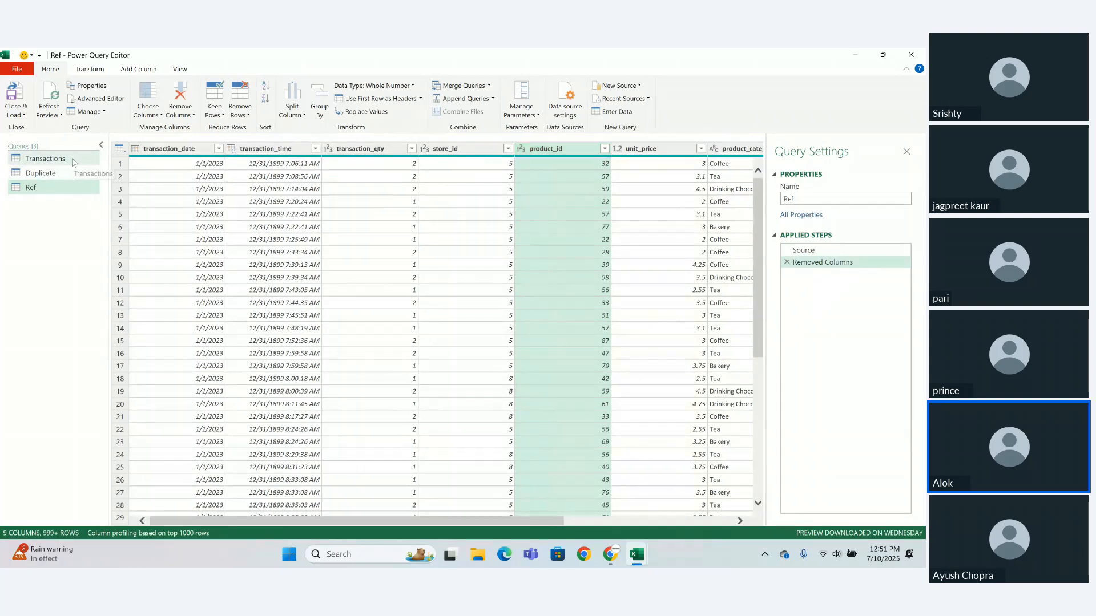
- Check the columns of the Transactions query and delete the Ref query
click(46, 159)
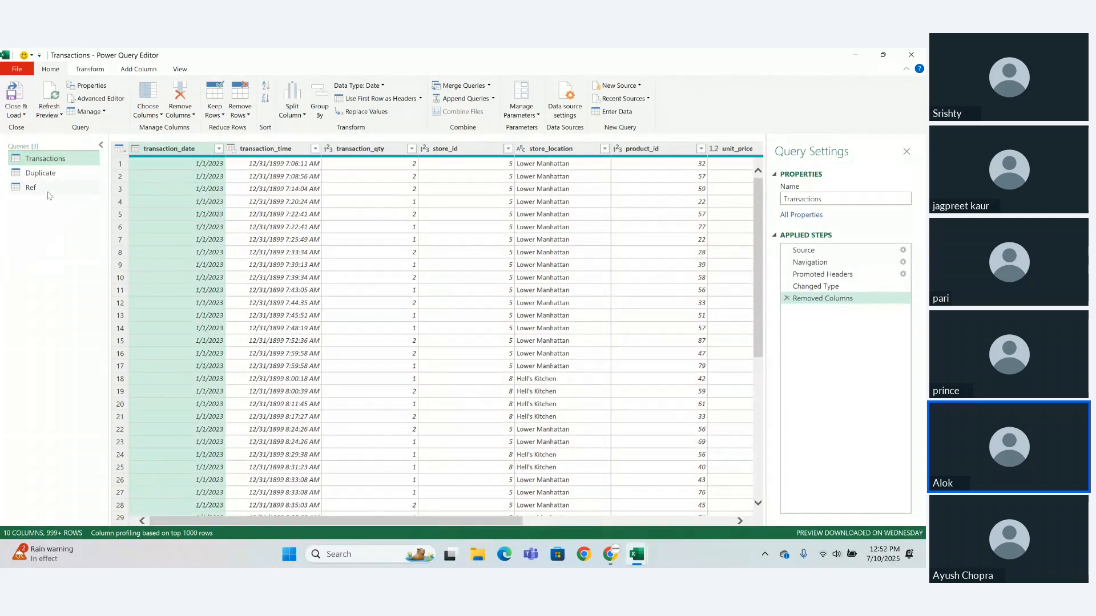
click(48, 192)
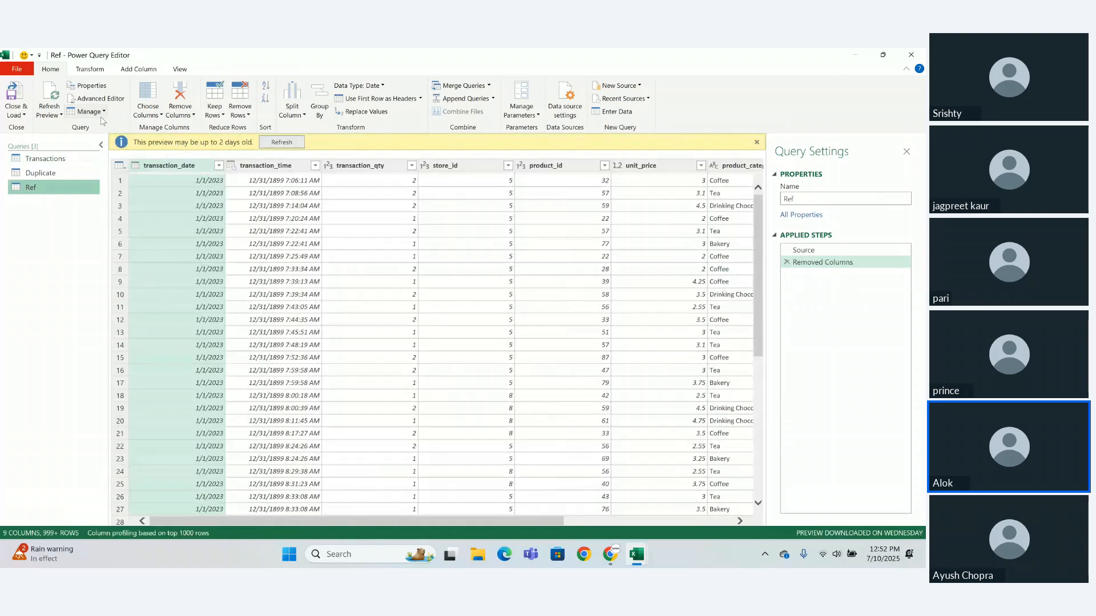
click(101, 112)
click(97, 126)
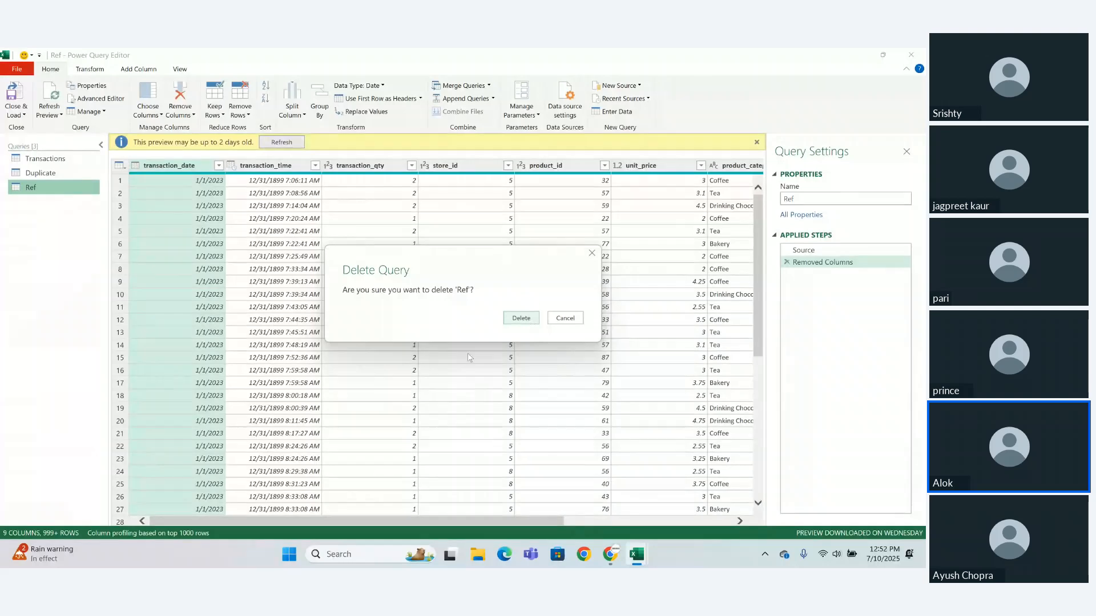
click(528, 317)
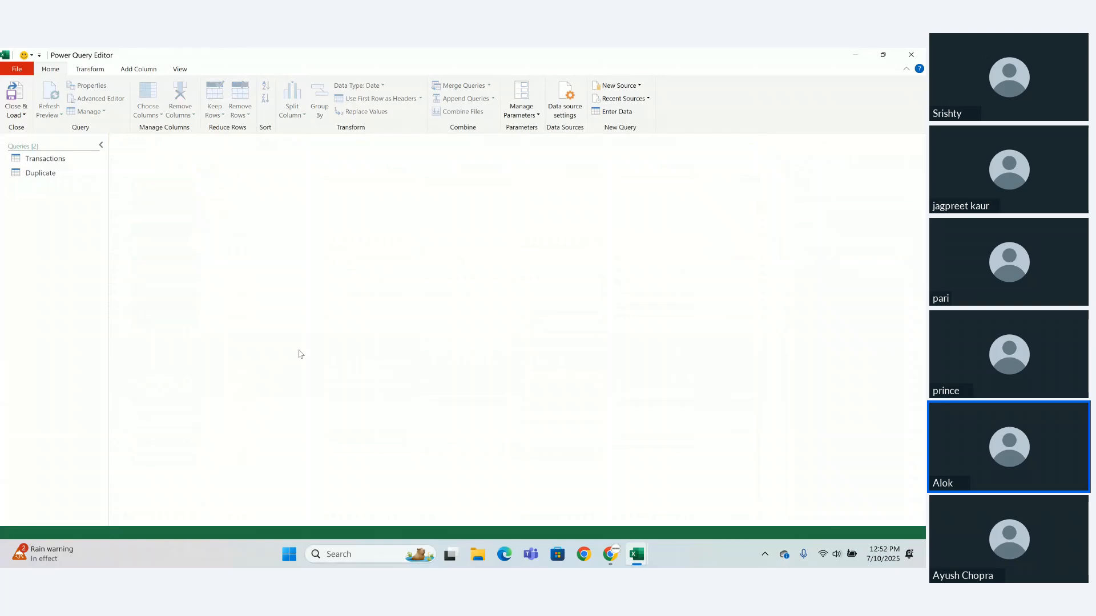
- Delete the Duplicate query and the Removed Columns step of the Transactions query
click(66, 178)
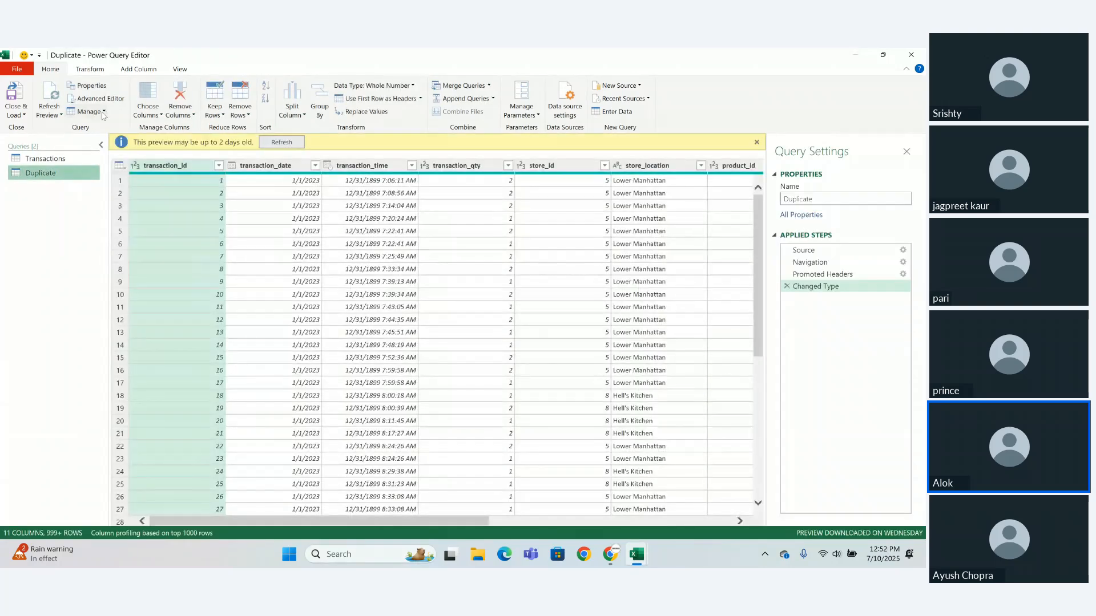
click(86, 111)
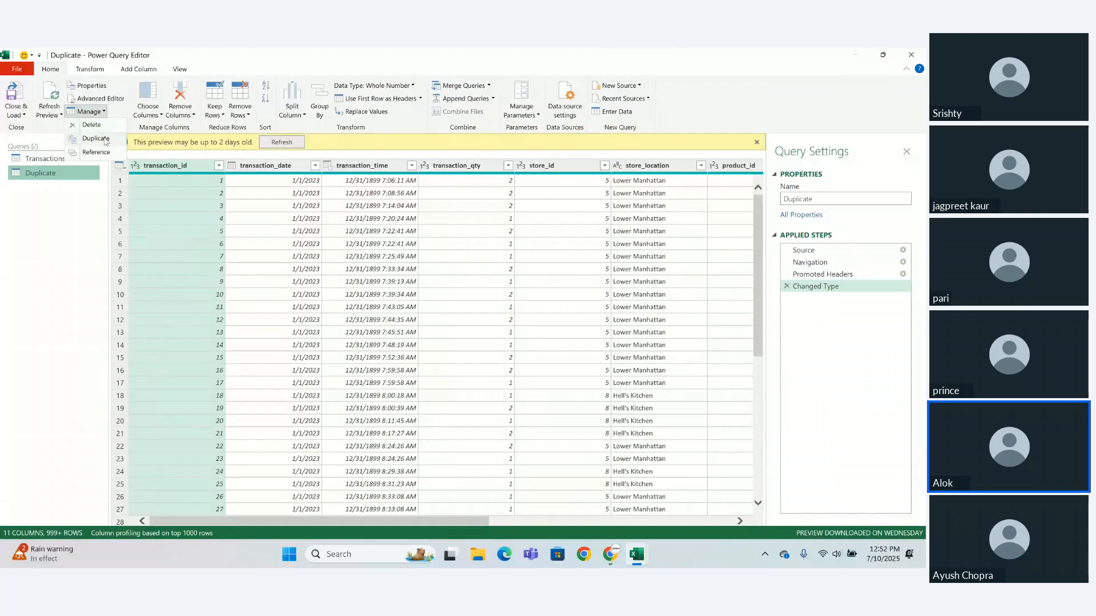
click(100, 125)
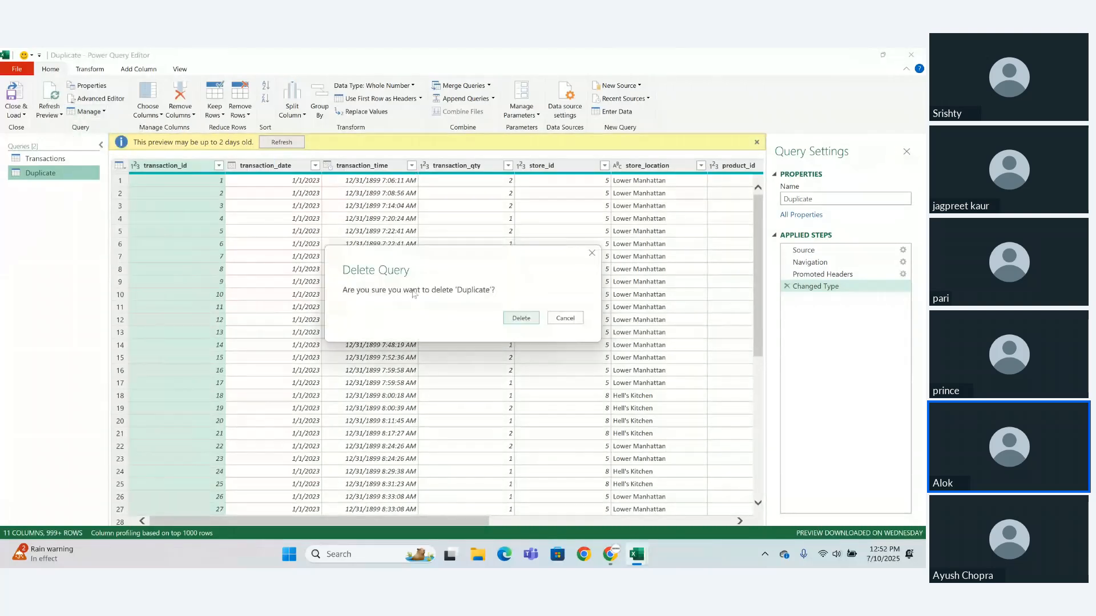
click(521, 320)
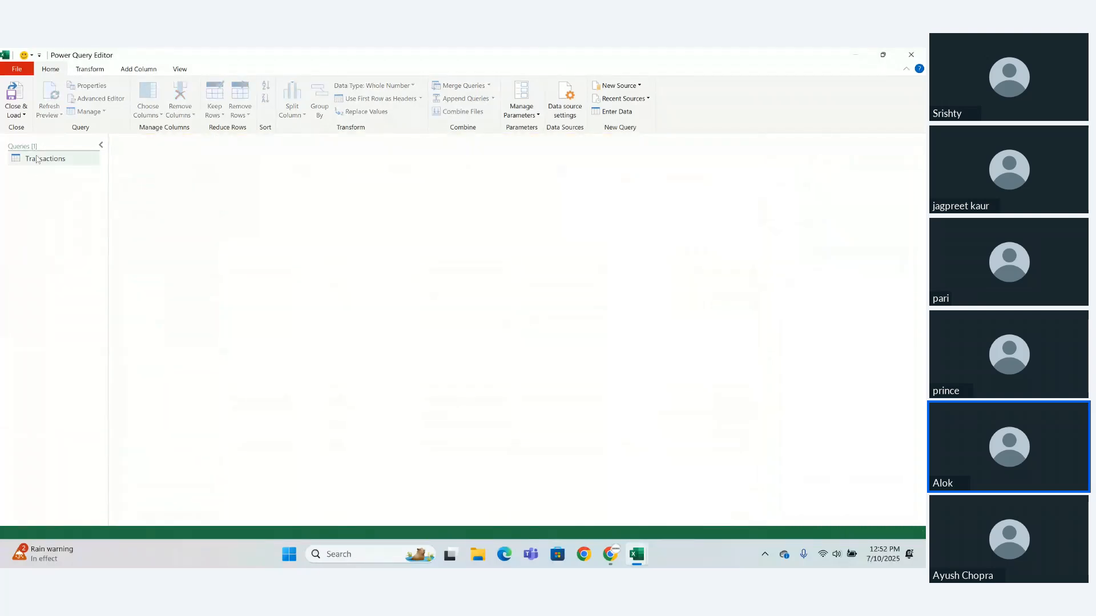
click(39, 159)
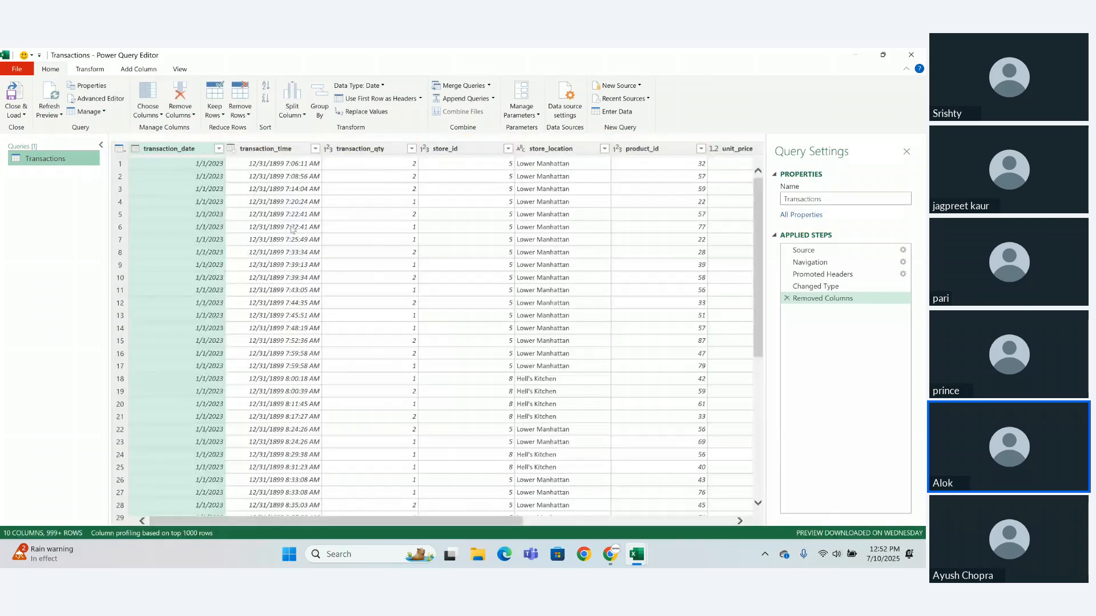
click(788, 298)
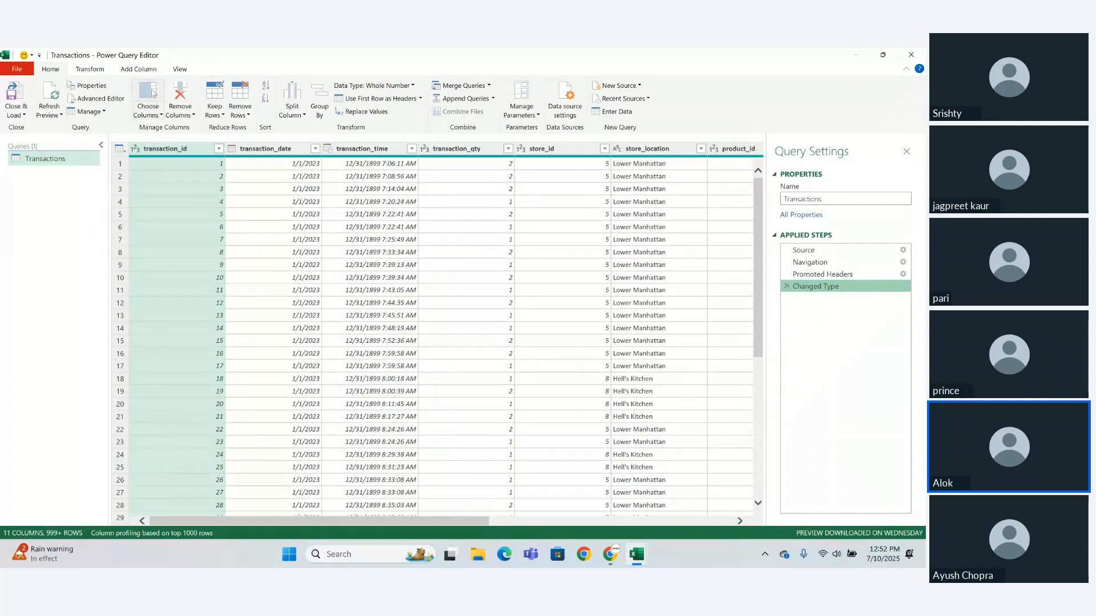
- Use Choose Columns on the Transactions query to keep only the product_detail column
click(160, 115)
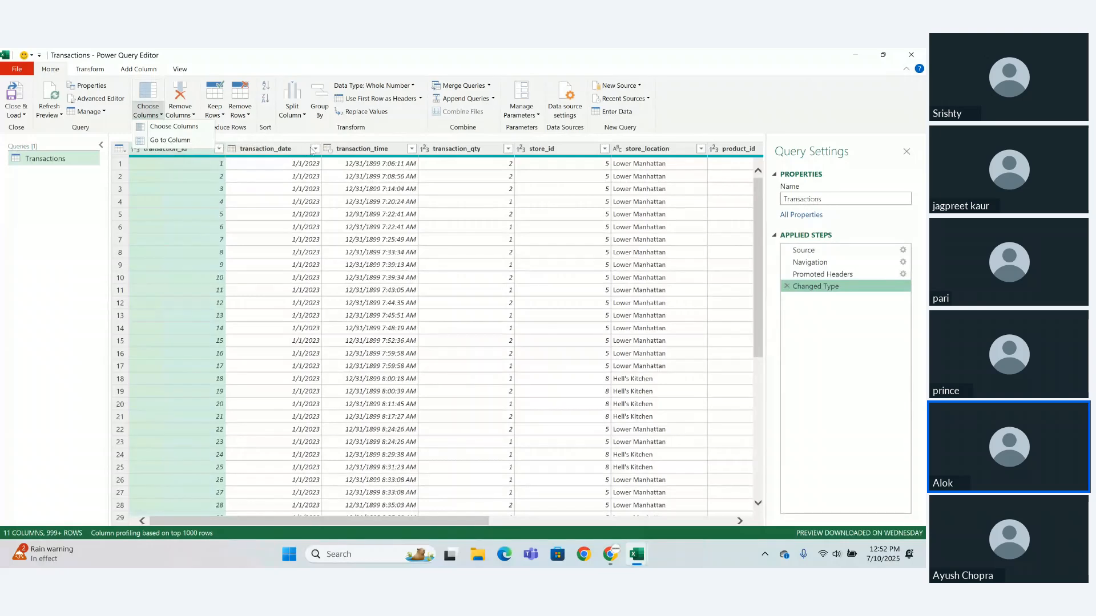
click(352, 152)
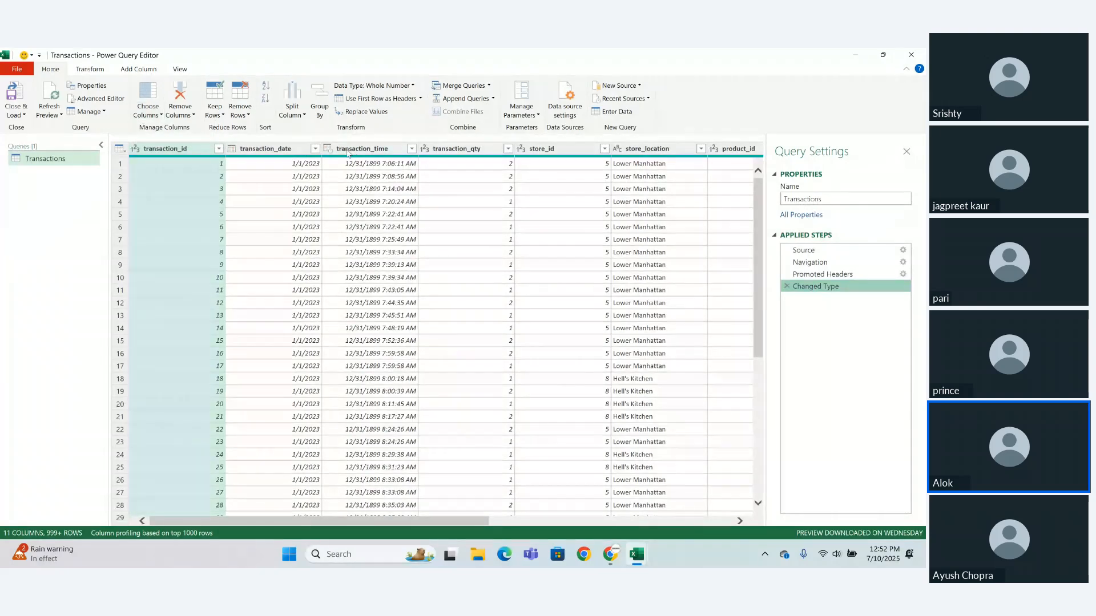
double_click(348, 152)
click(152, 115)
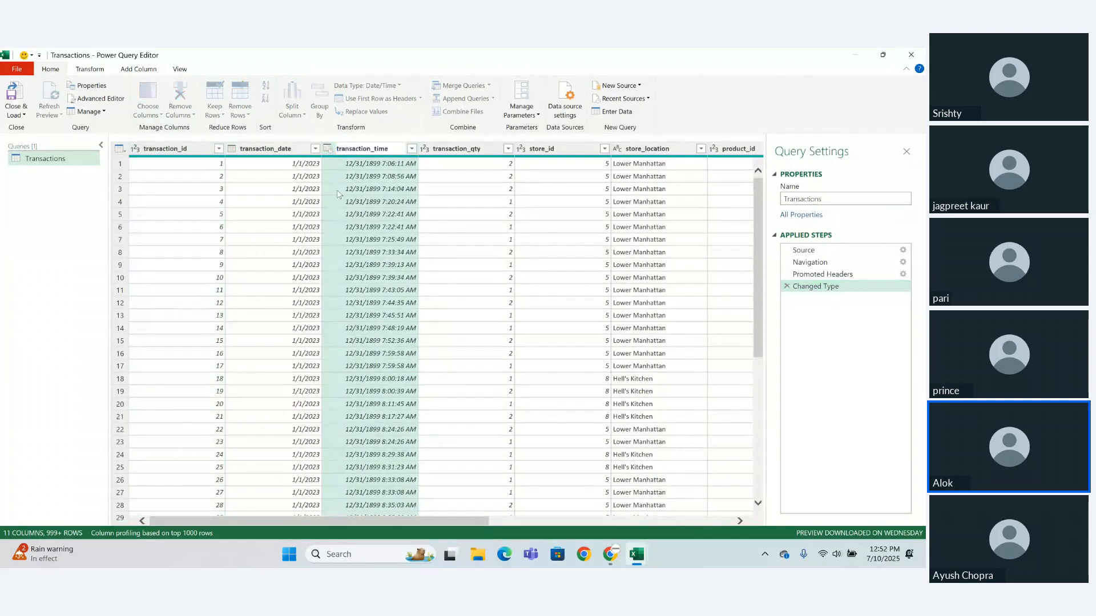
click(154, 116)
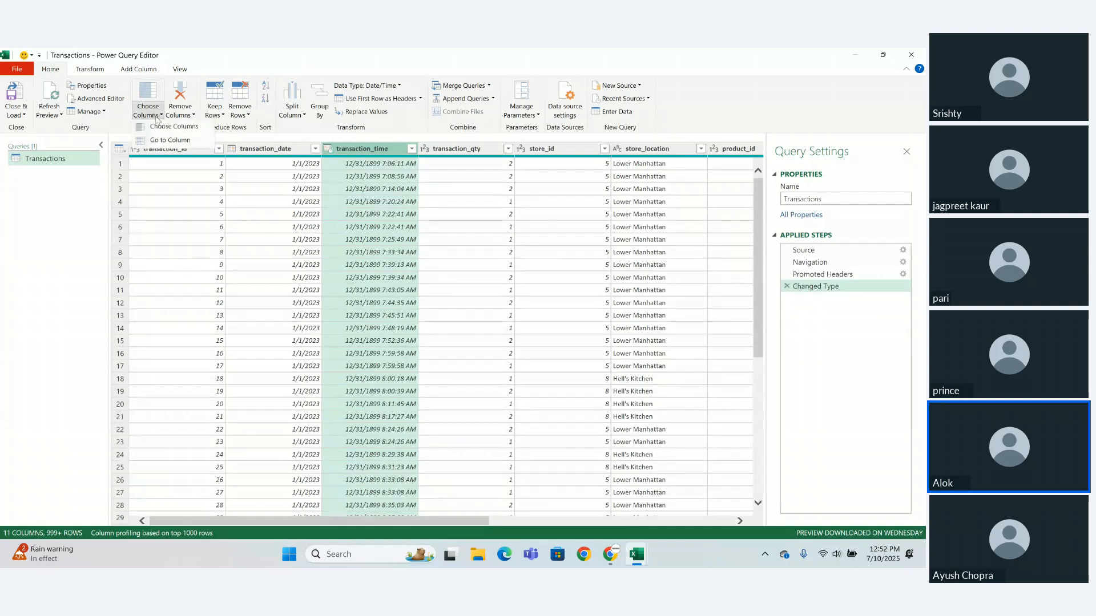
click(166, 129)
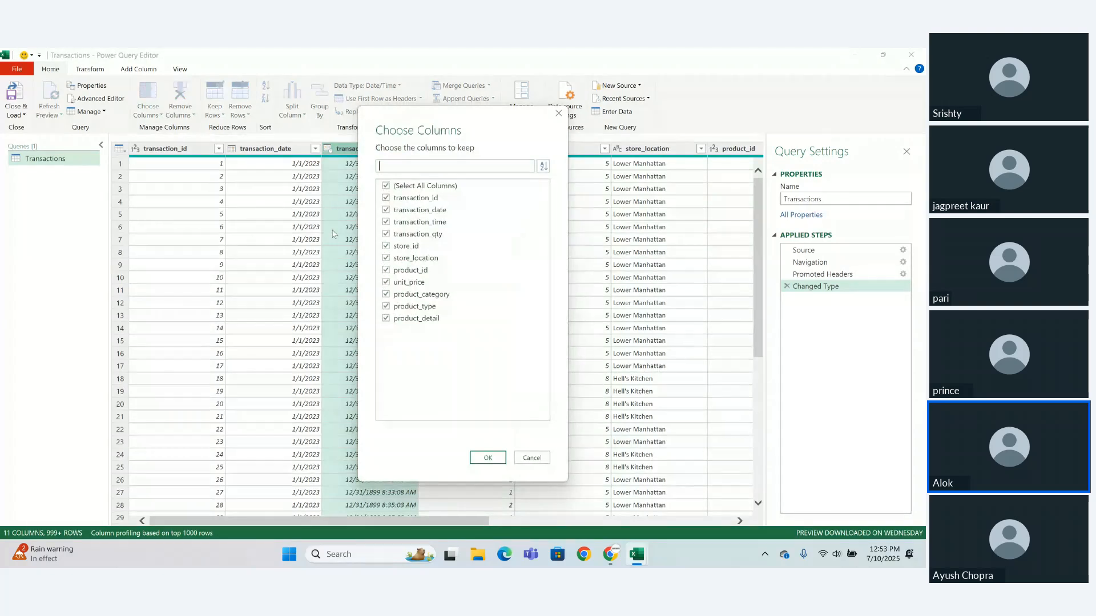
click(387, 187)
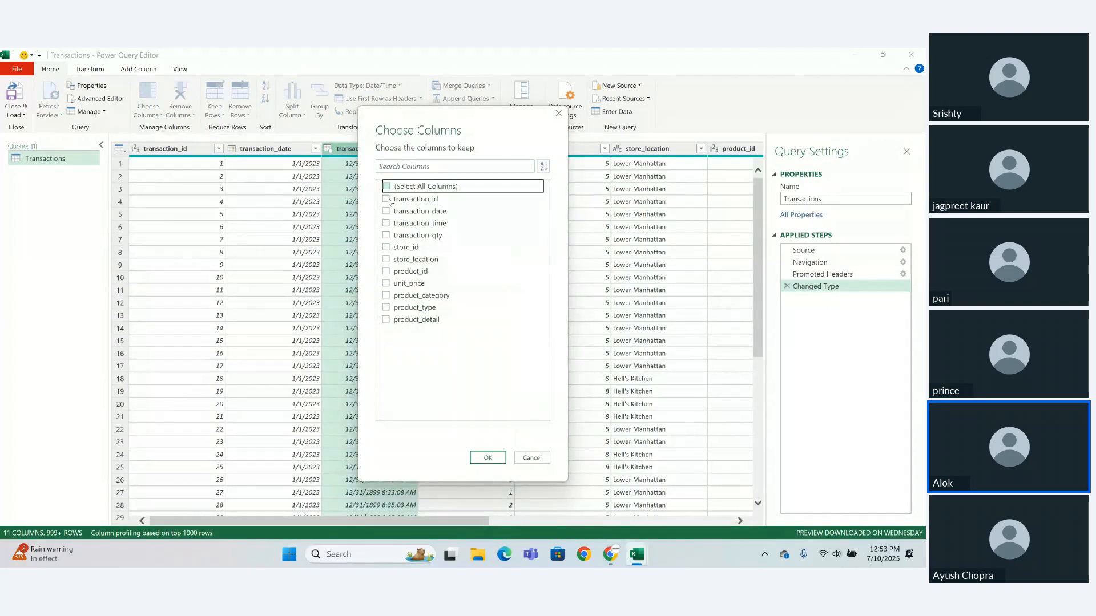
click(388, 319)
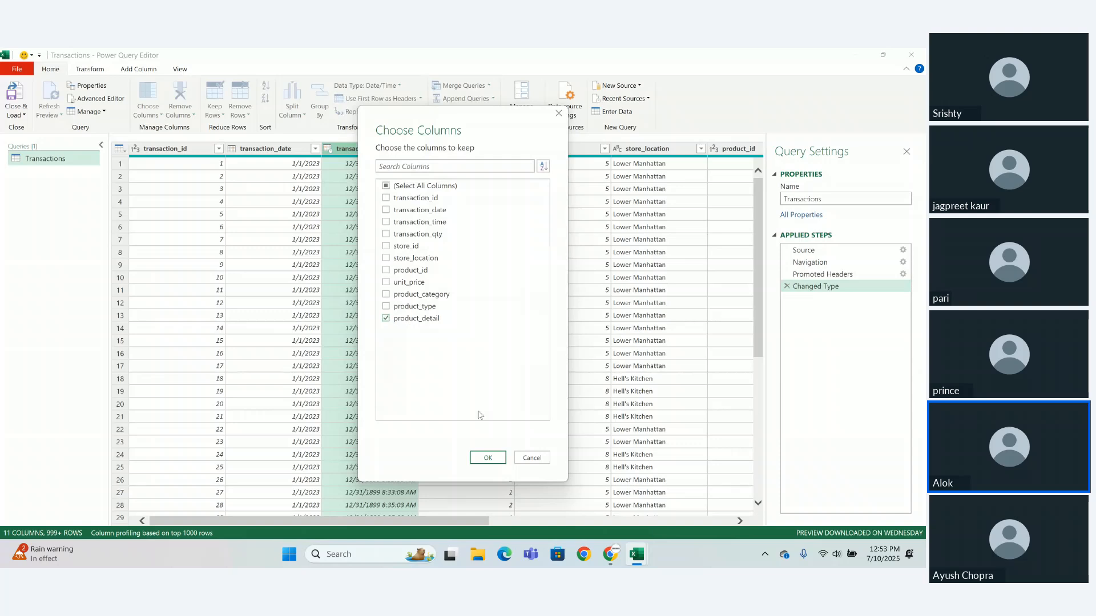
click(488, 459)
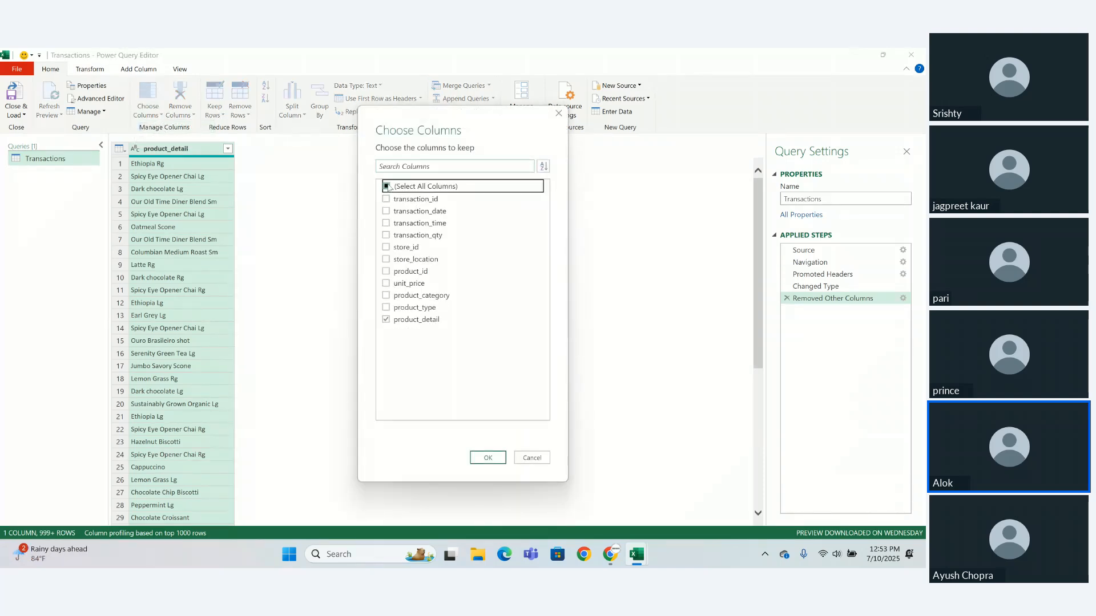
- Edit the Removed Other Columns step so that all columns are kept
click(387, 186)
click(387, 187)
click(488, 458)
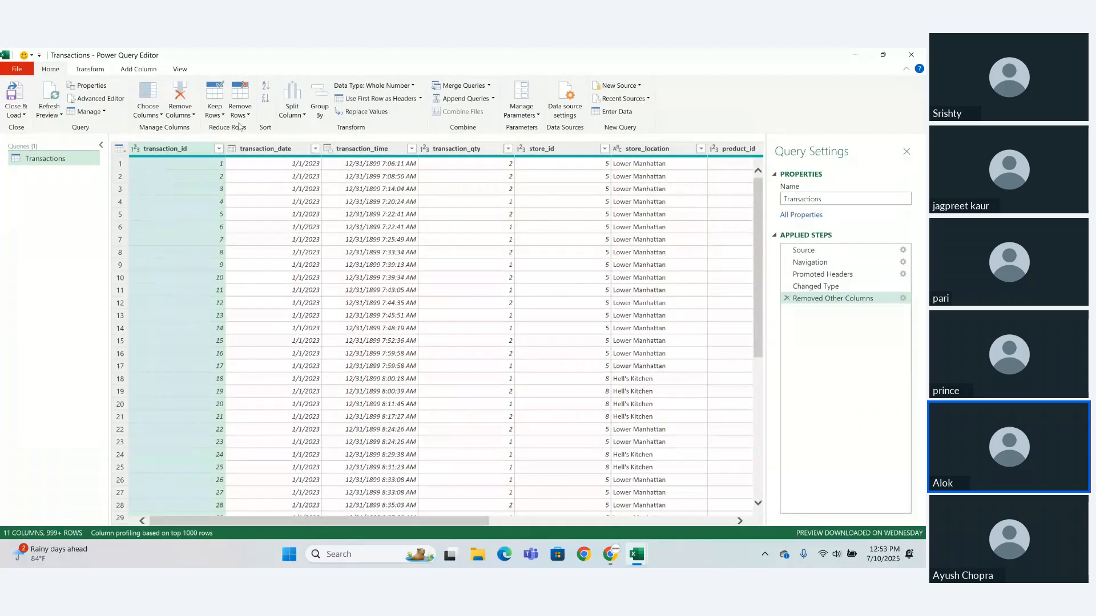
- Use Go to Column to jump to the product_category column
click(159, 114)
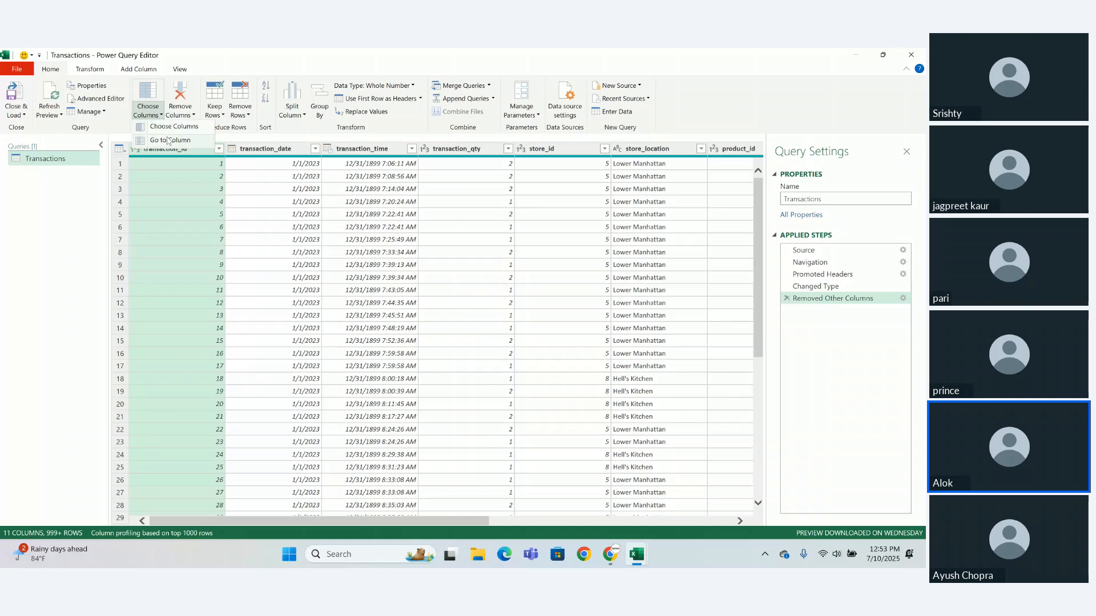
click(169, 141)
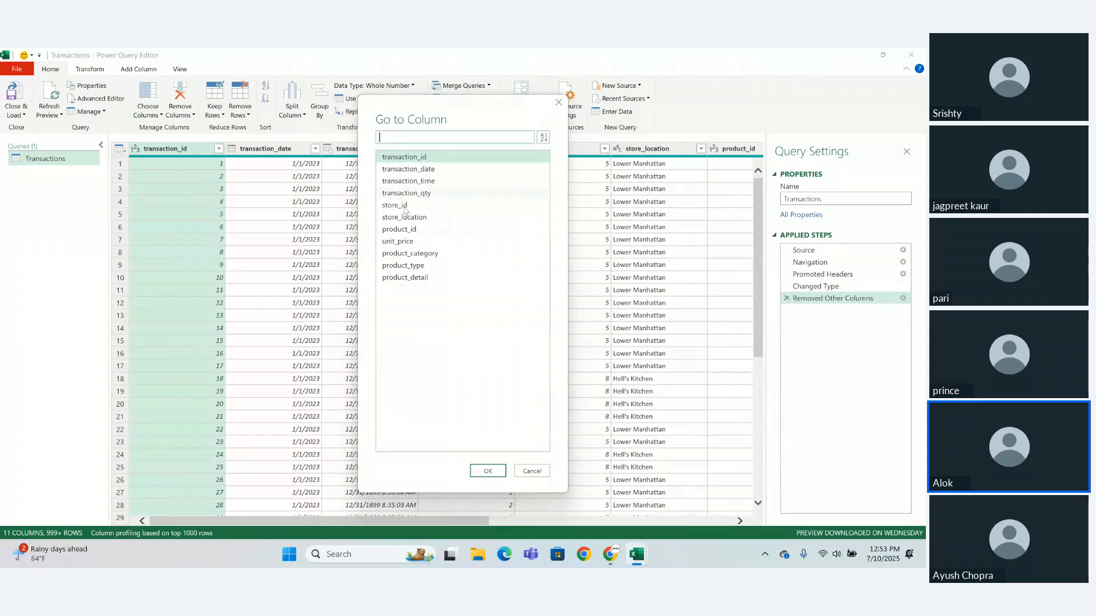
click(416, 257)
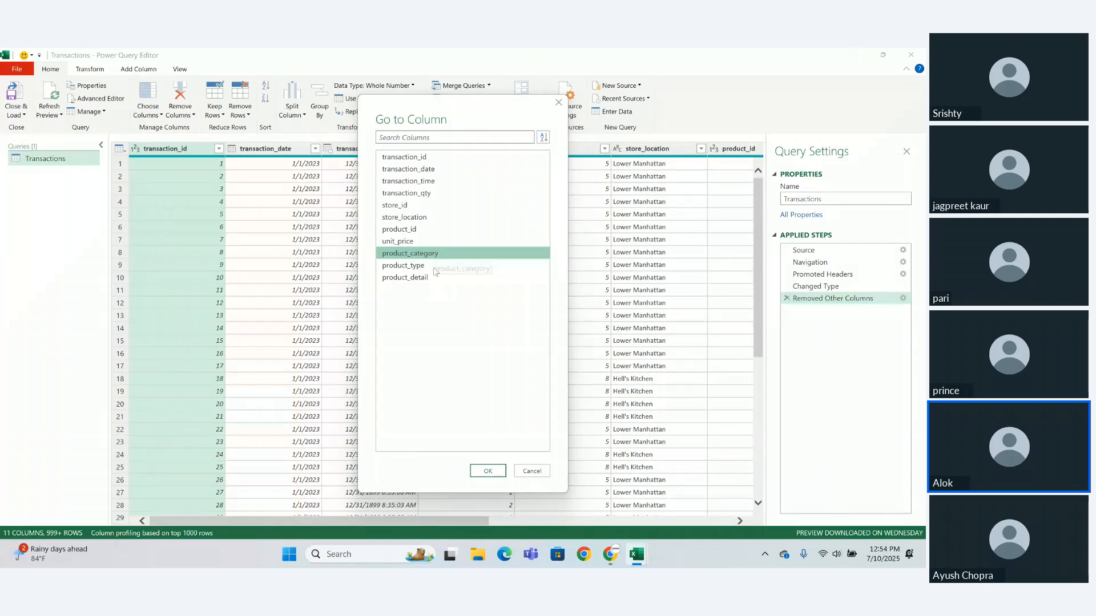
click(488, 471)
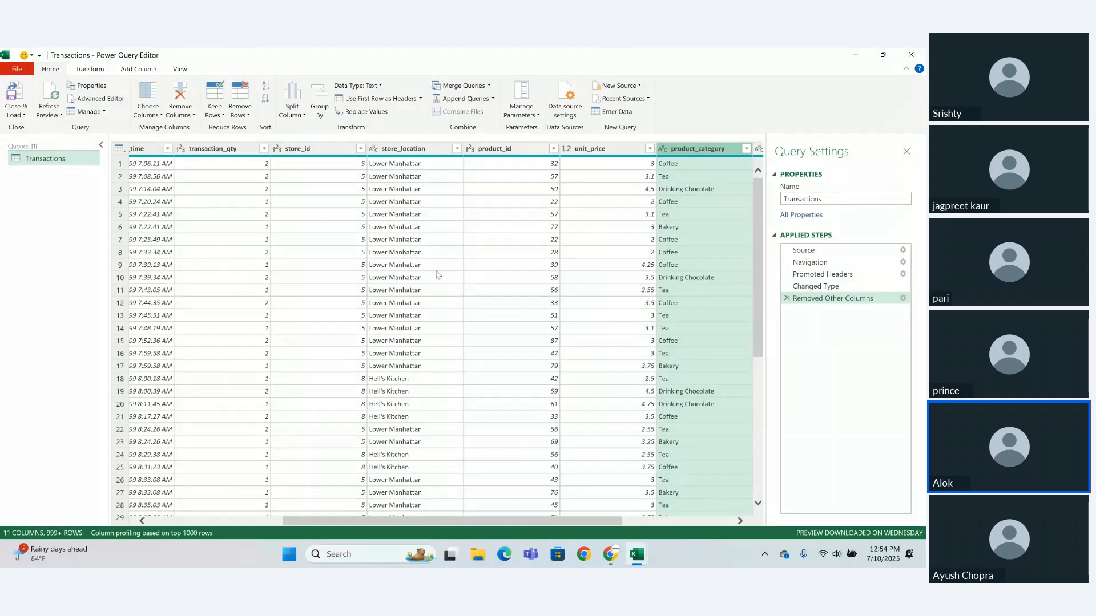
click(192, 116)
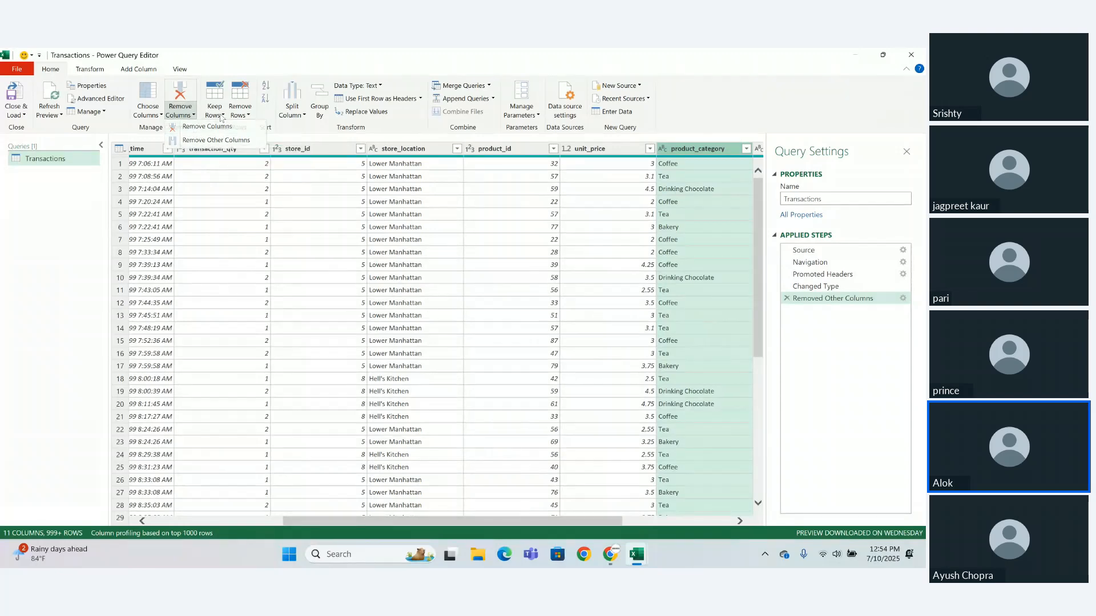
click(222, 116)
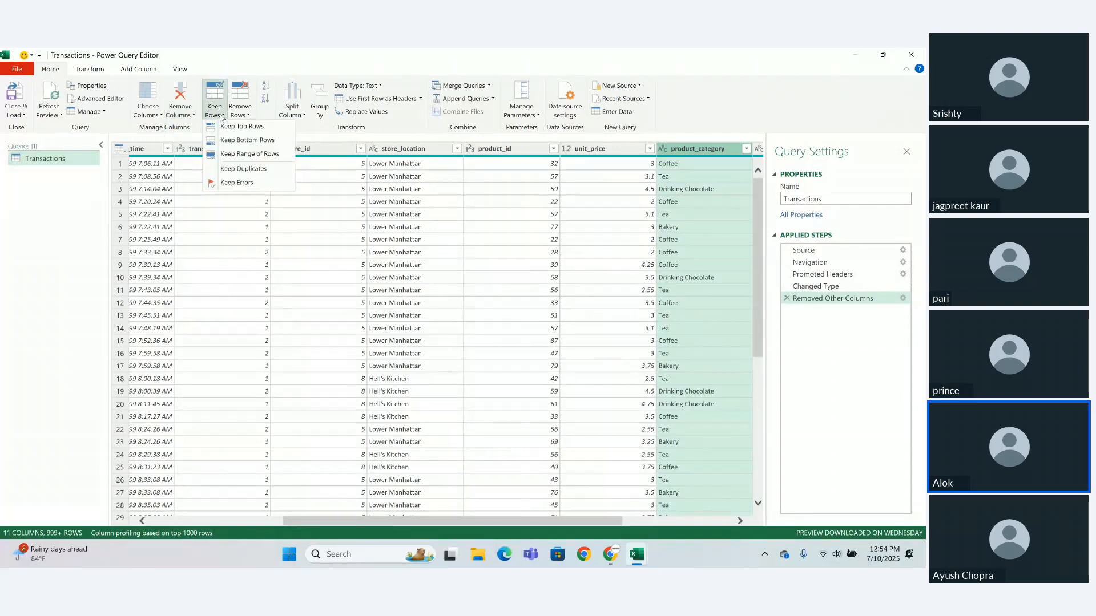
click(228, 201)
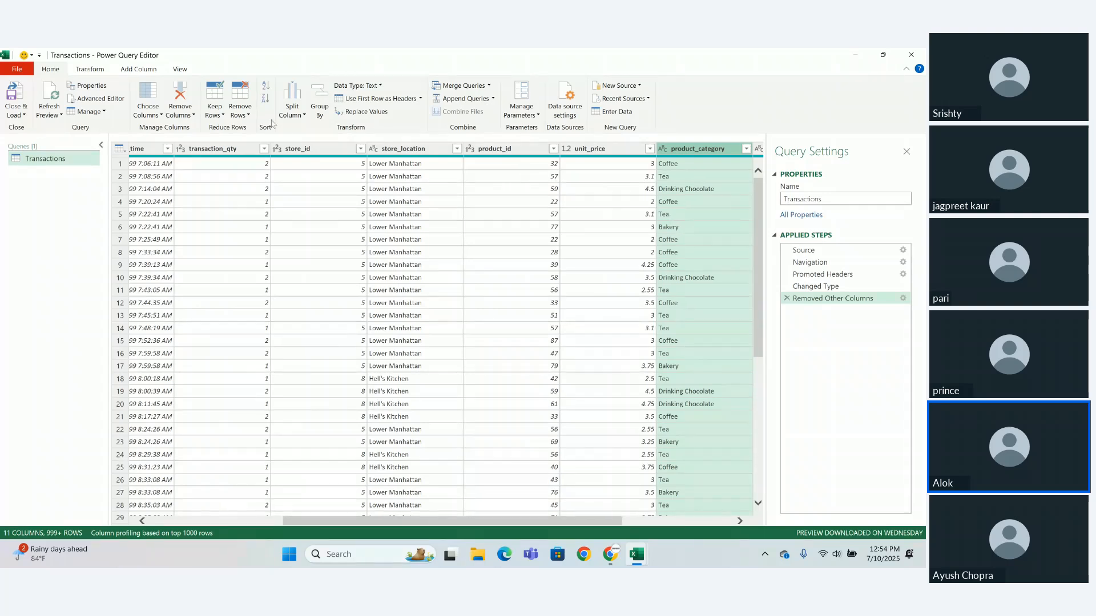
- Try sorting the rows by product_category in ascending order, and delete the Sorted Rows step after reviewing the rows
click(266, 86)
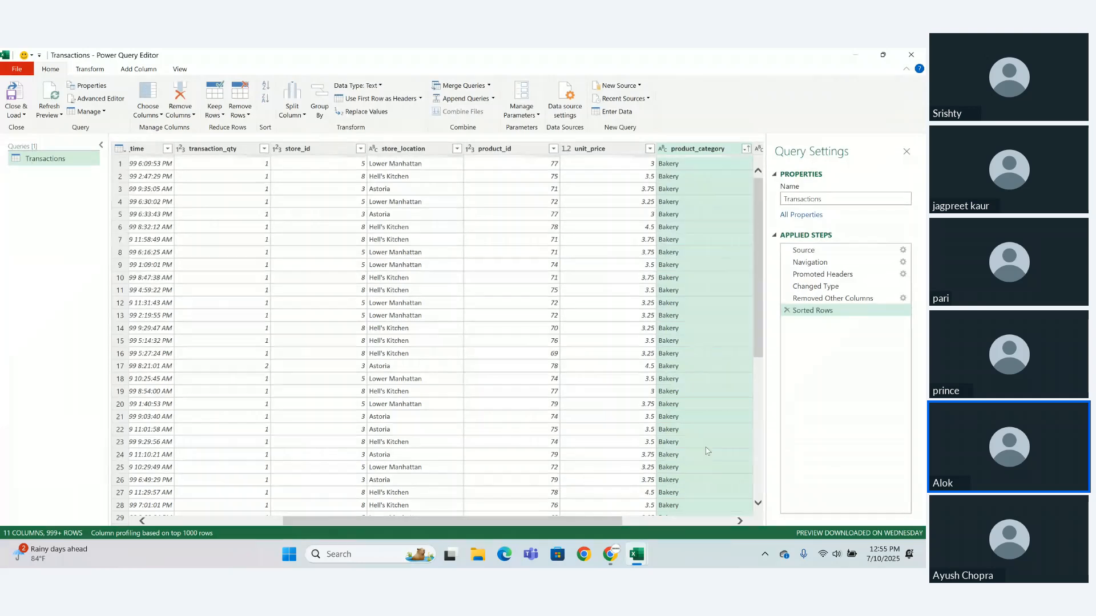
scroll(760, 386, down, 1)
scroll(760, 386, down, 18)
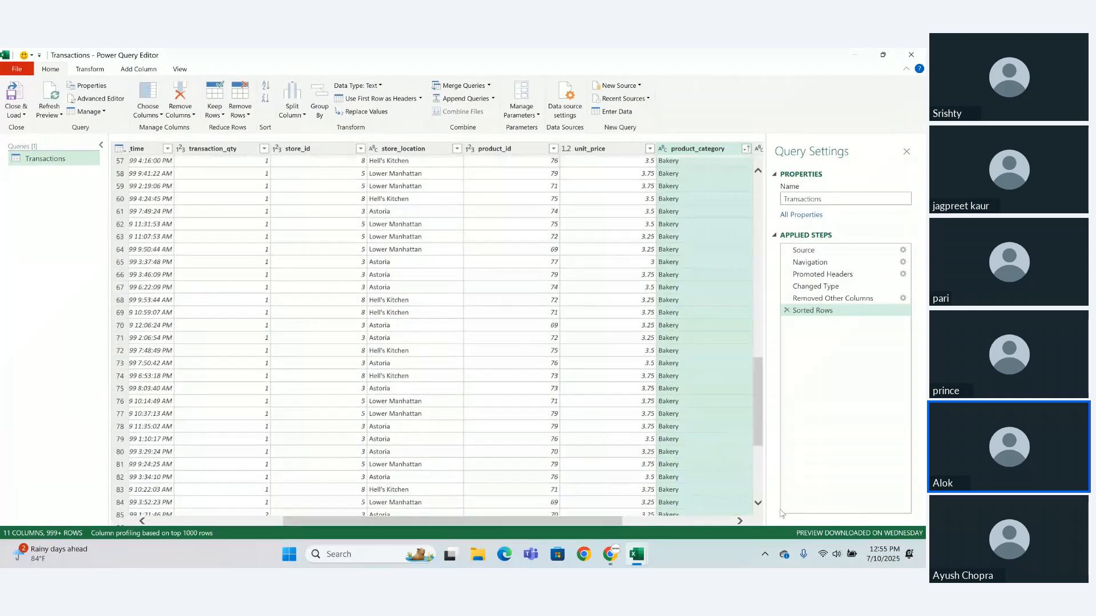
scroll(761, 418, down, 20)
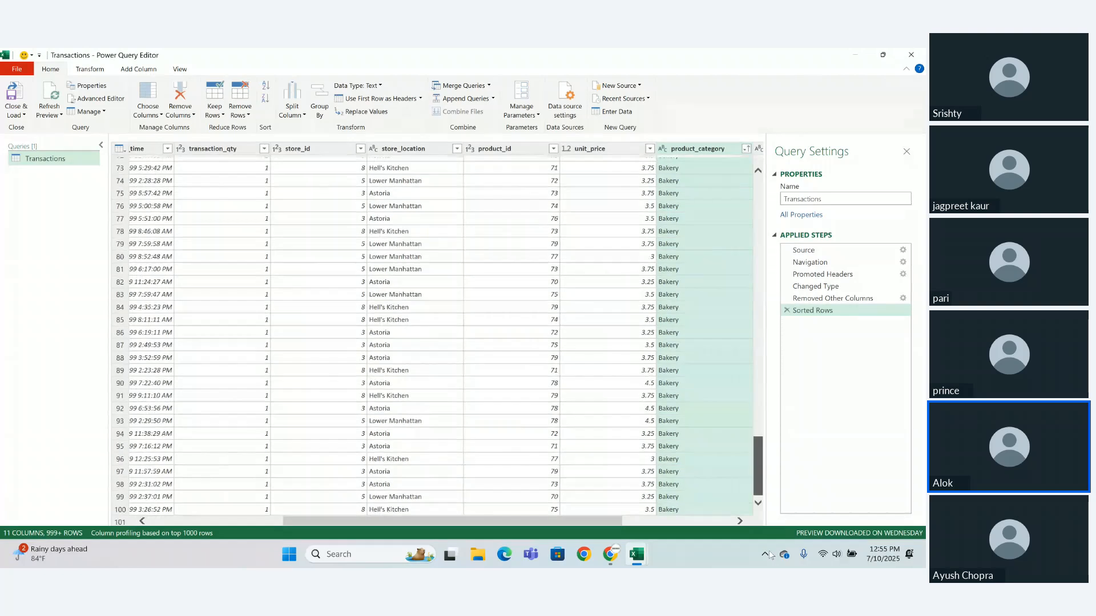
scroll(763, 471, down, 10)
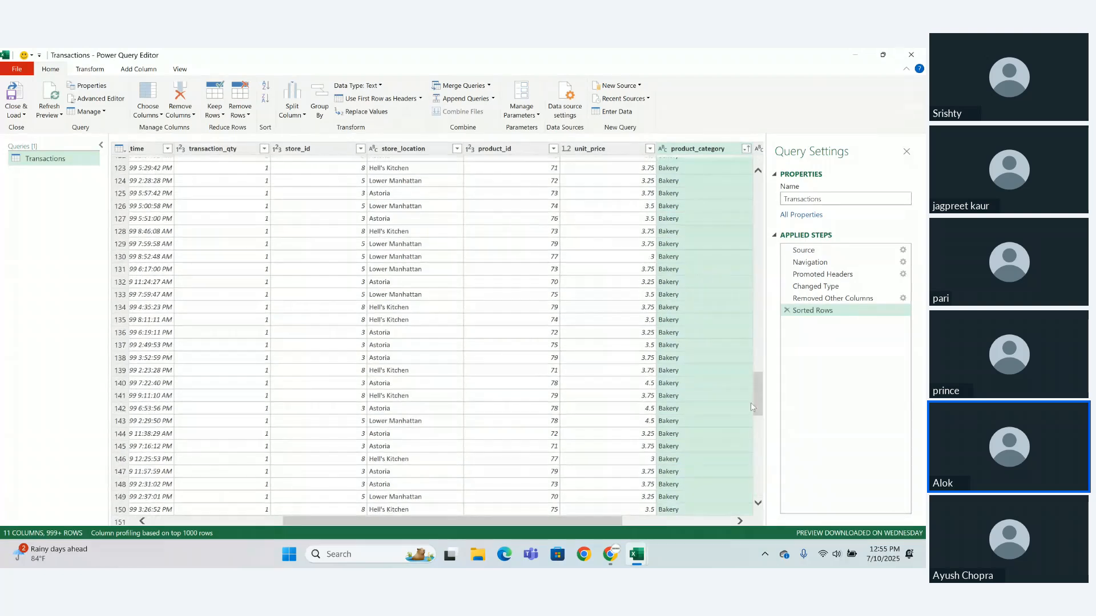
scroll(763, 471, down, 5)
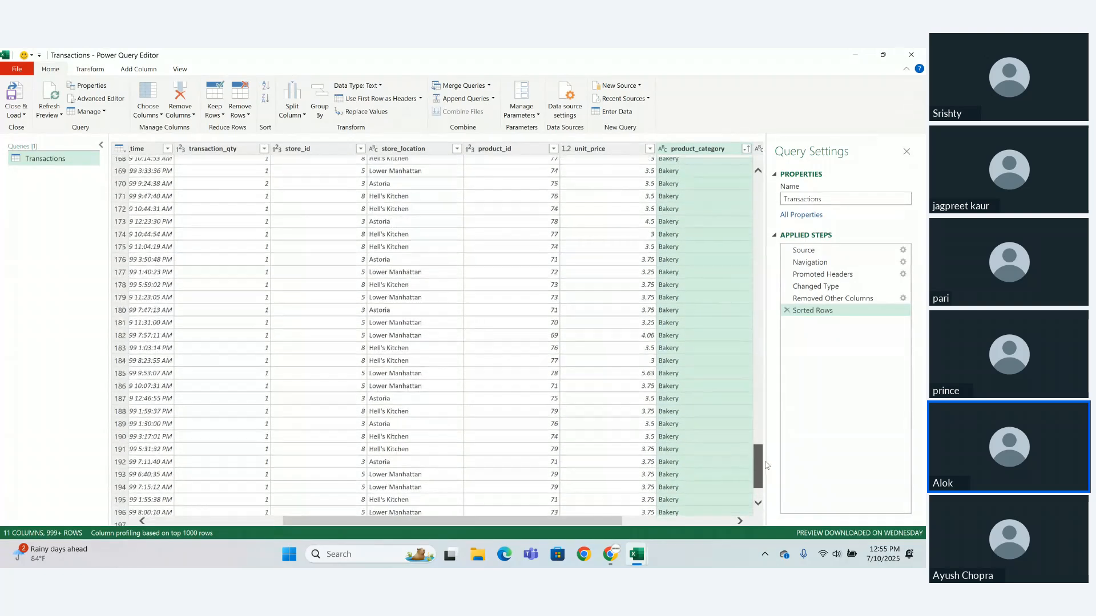
click(787, 311)
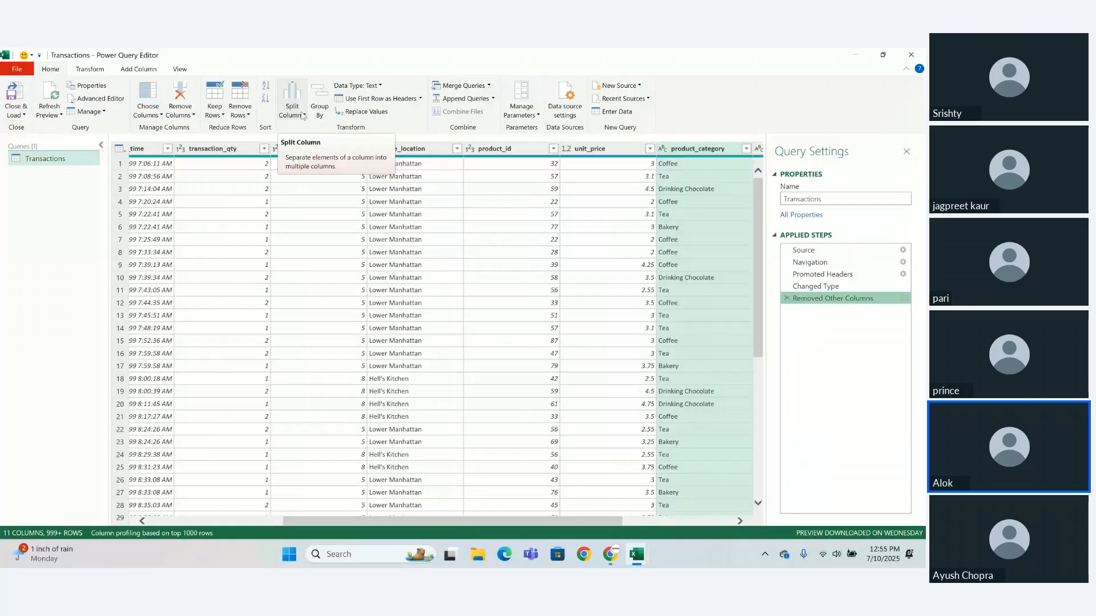
- Split the product_category column by the Space delimiter at each occurrence and check the resulting columns
click(303, 115)
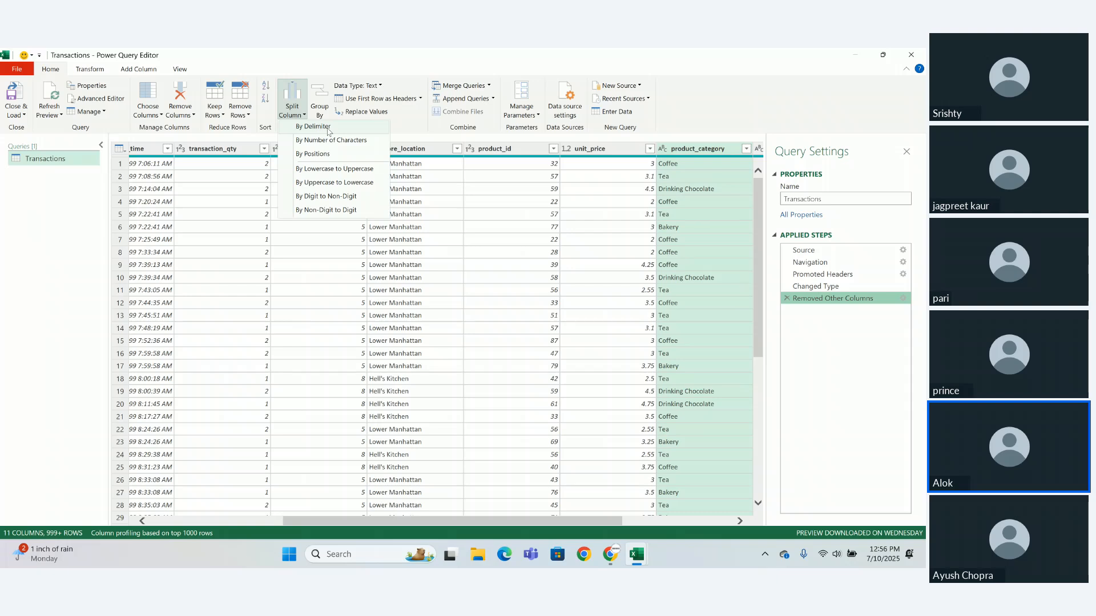
click(329, 128)
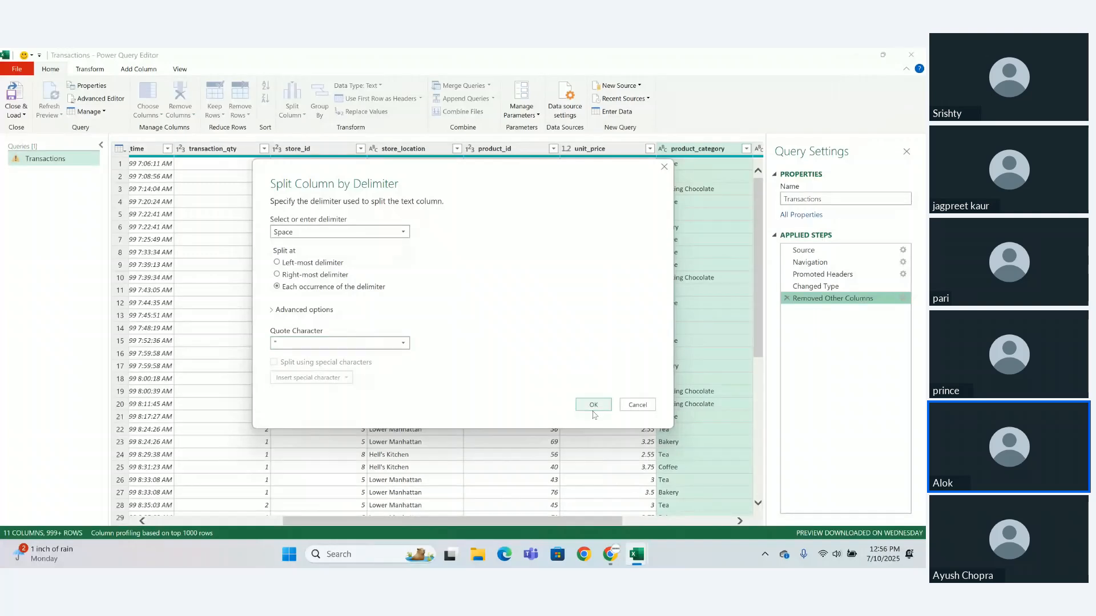
drag(610, 189, 506, 241)
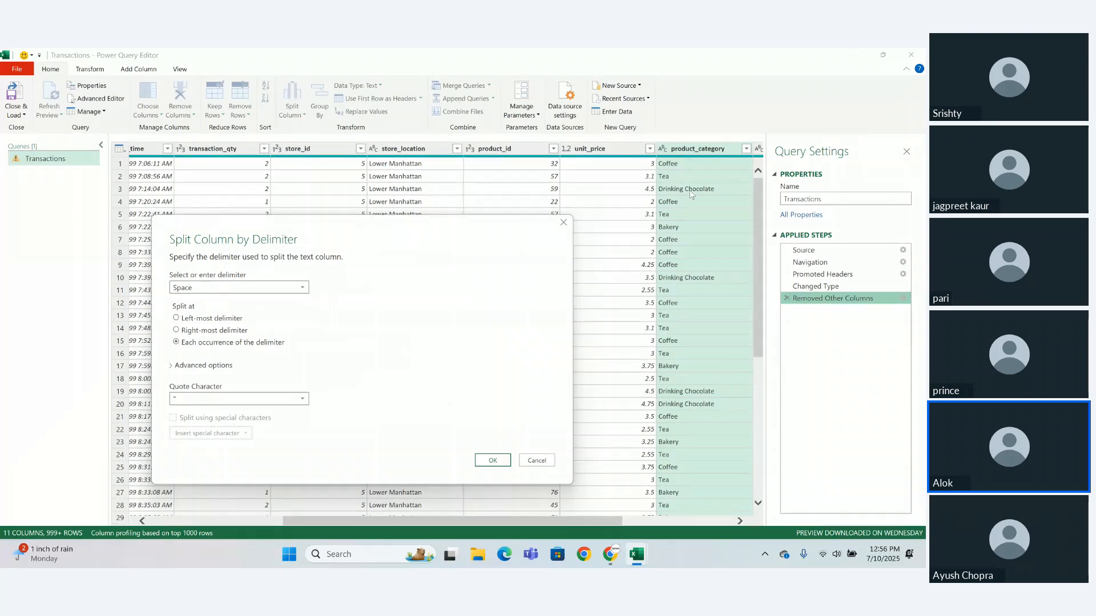
click(488, 461)
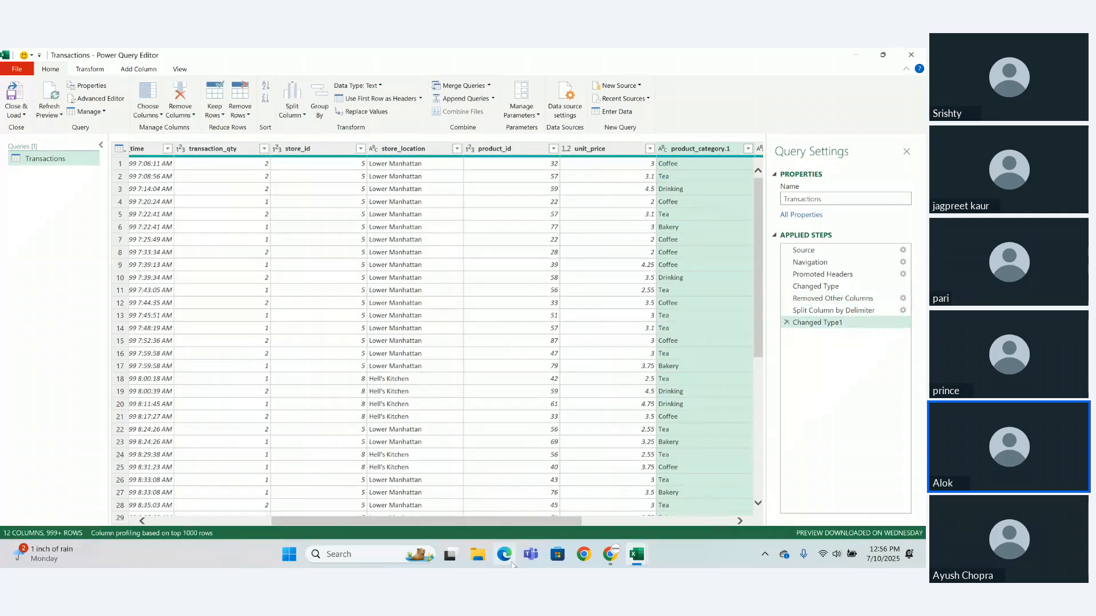
drag(631, 525, 758, 513)
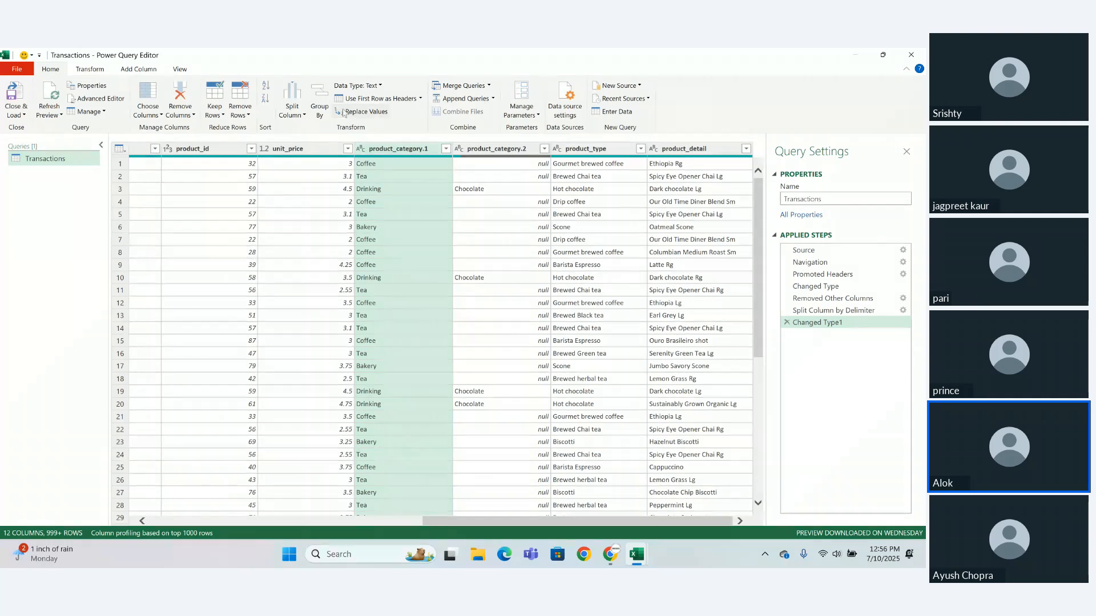
- Try splitting product_category.1 by 3 characters, once as far left as possible, and delete the resulting split and type-change steps
click(303, 116)
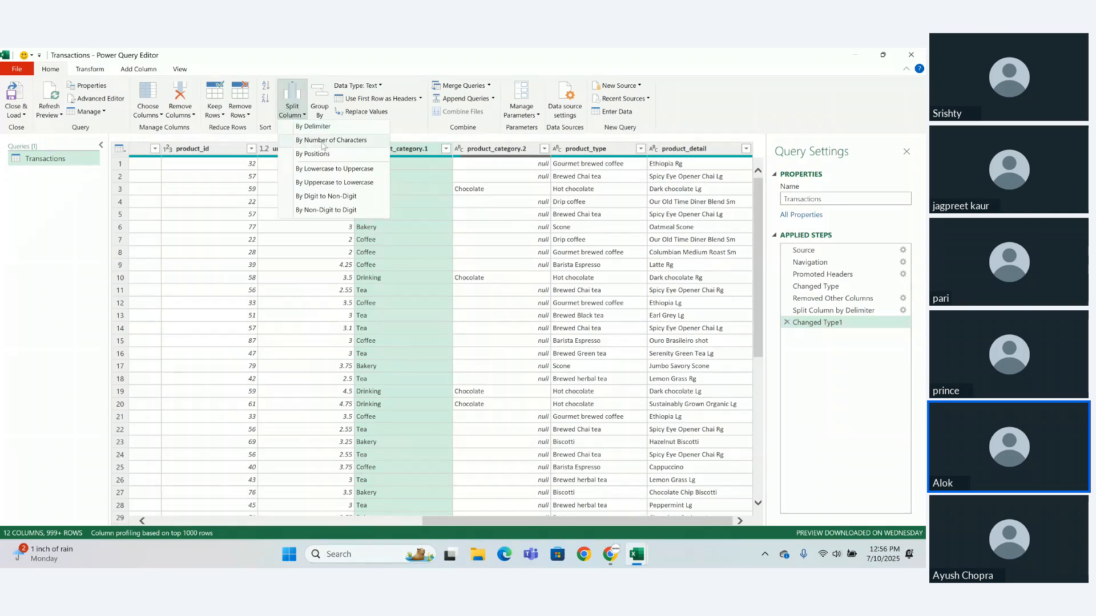
click(324, 145)
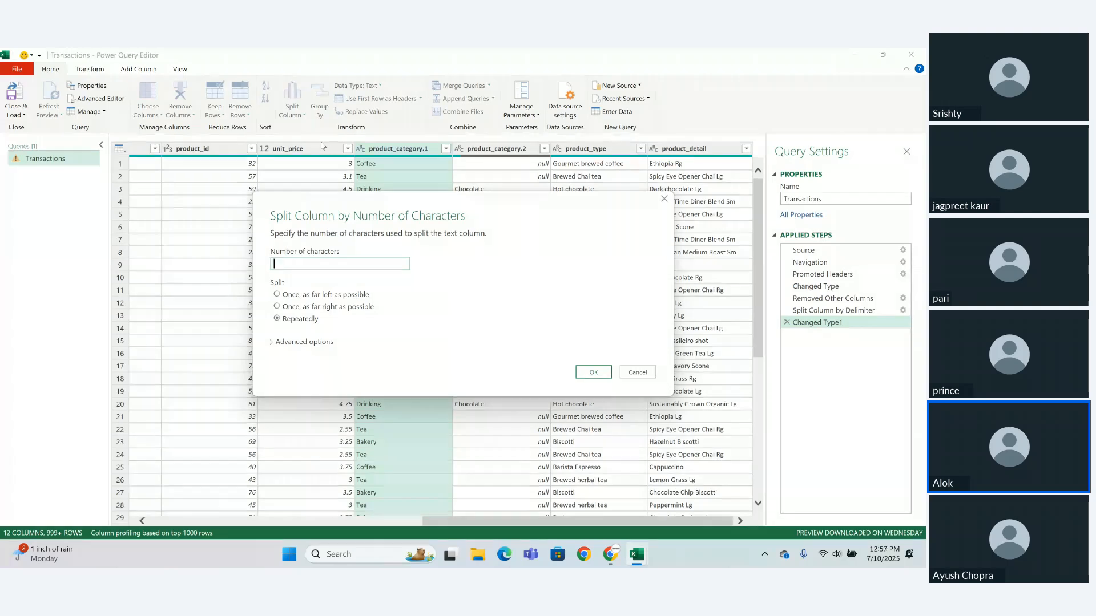
text(3)
click(297, 297)
click(587, 370)
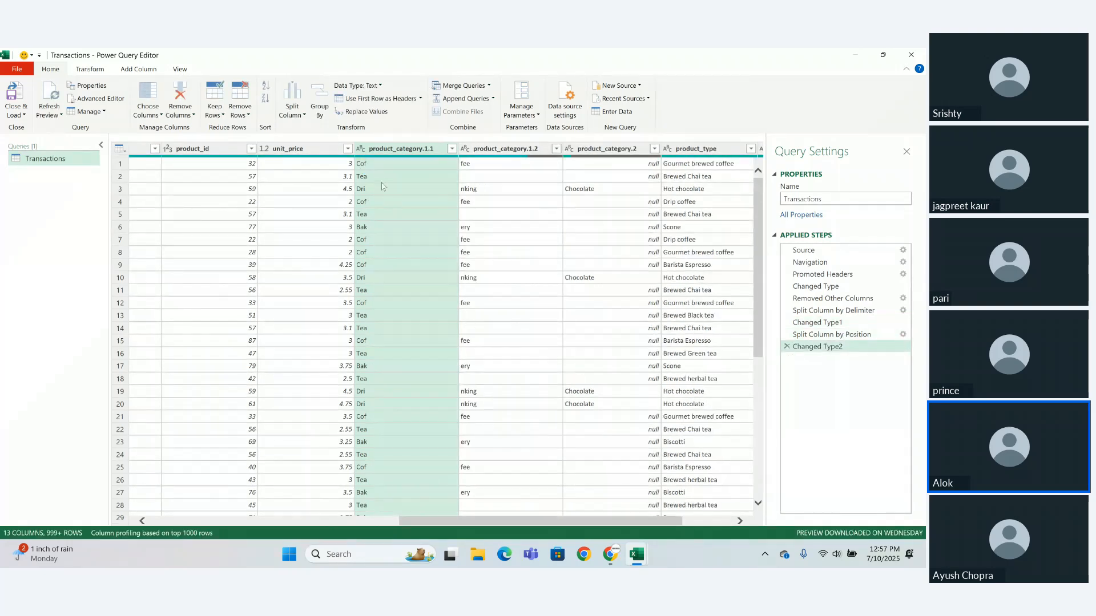
click(303, 116)
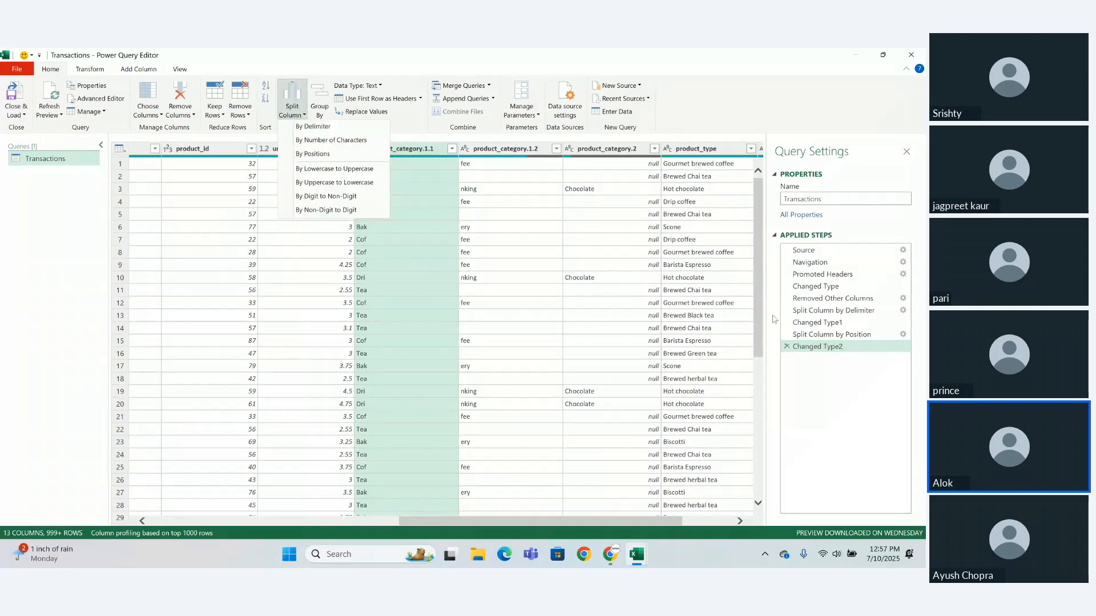
click(790, 350)
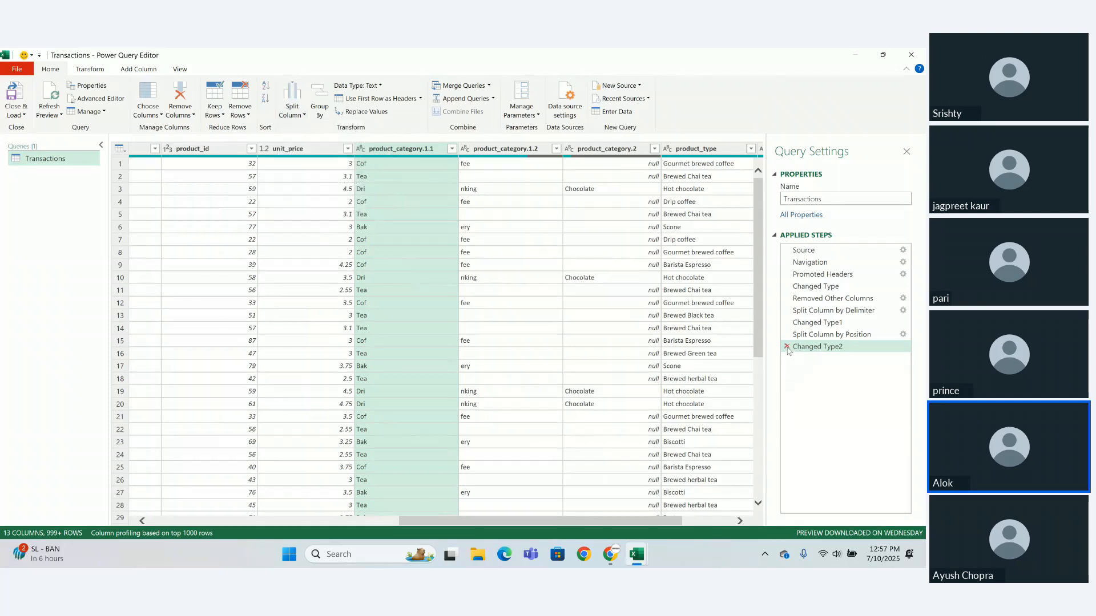
click(788, 347)
click(788, 336)
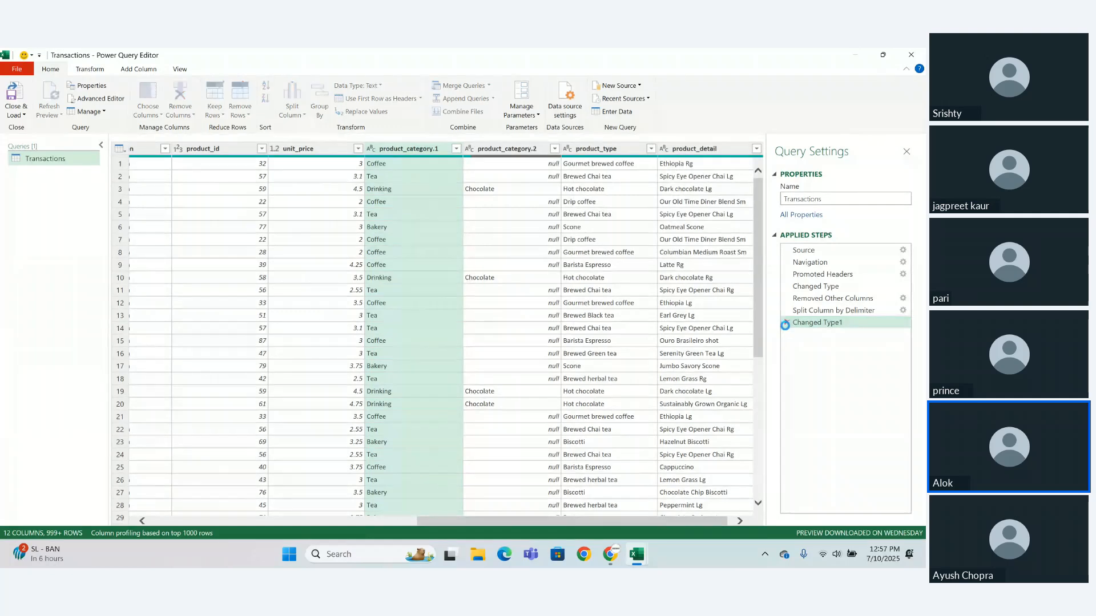
- Delete the Changed Type1 and Split Column by Delimiter steps to restore the single product_category column
click(786, 323)
click(787, 311)
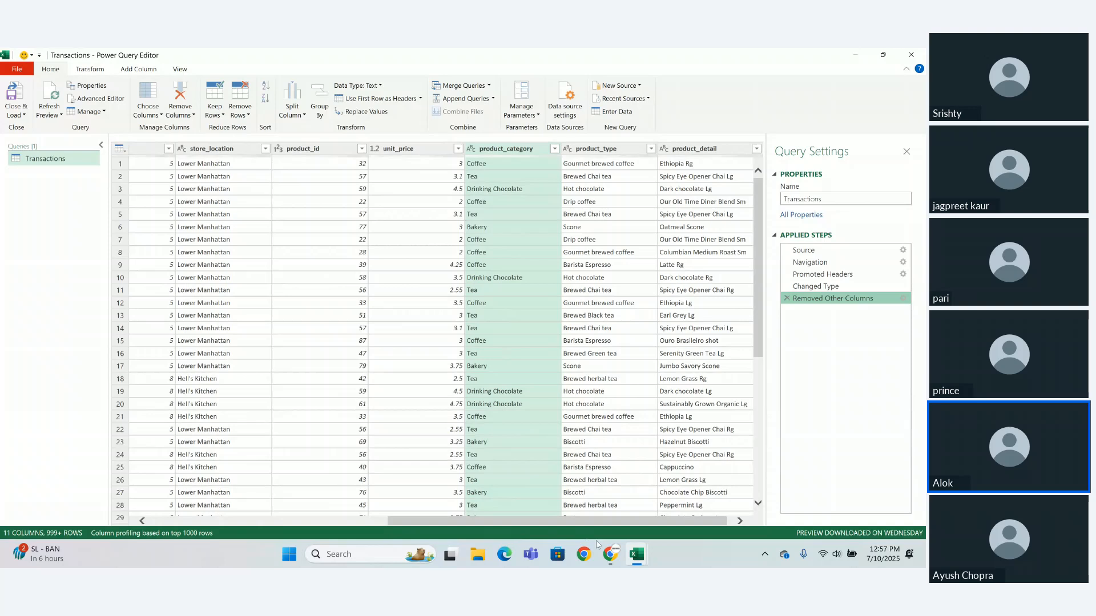
mouse_move(607, 557)
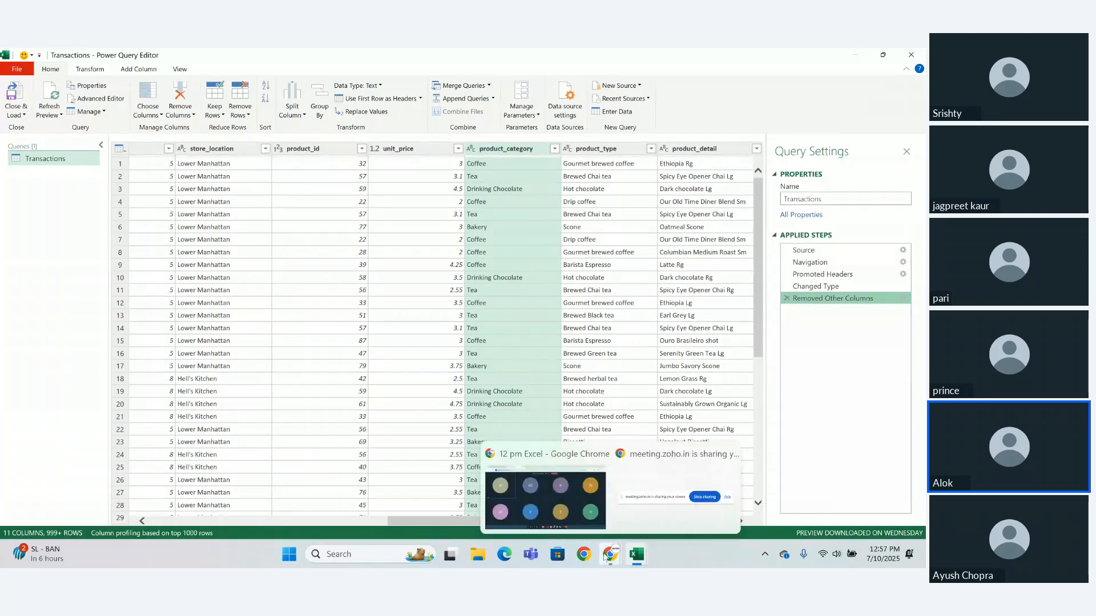
click(587, 504)
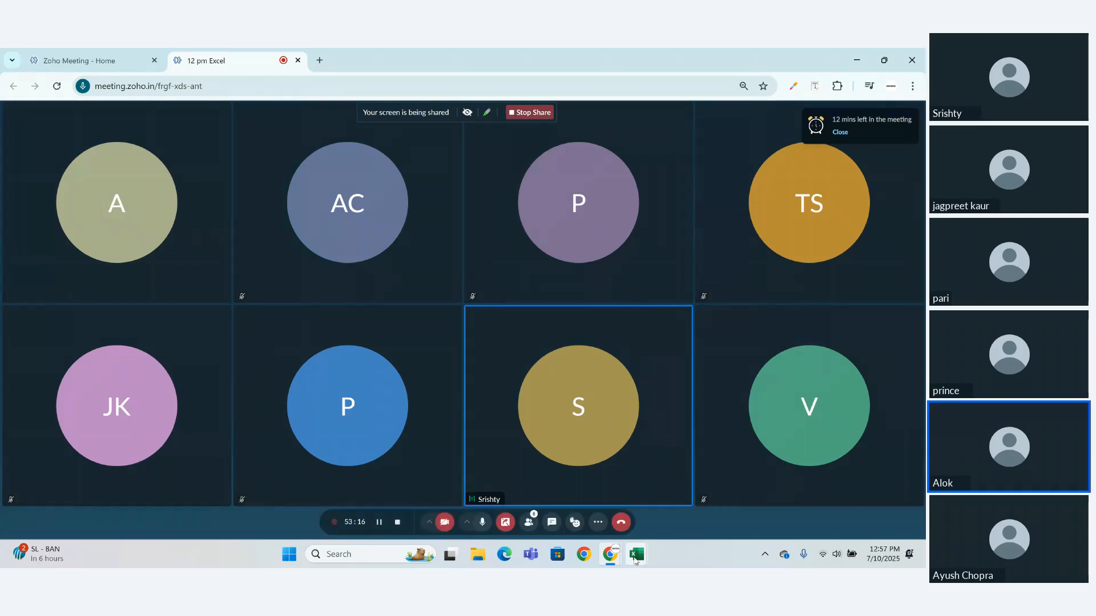
mouse_move(635, 561)
click(675, 486)
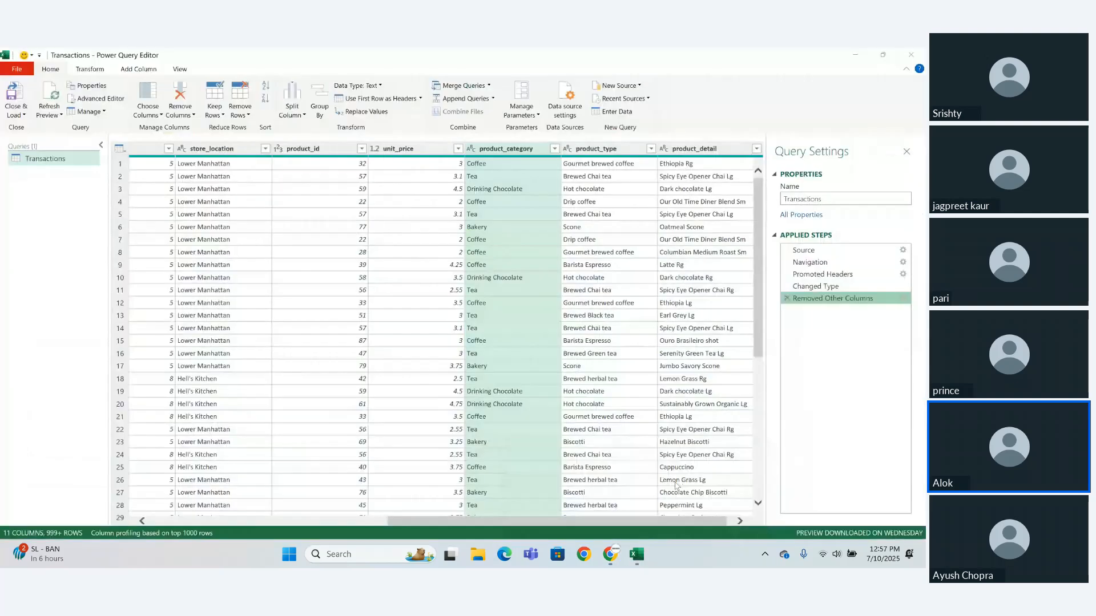
- Try splitting the product_category column by positions, and delete the resulting Changed Type1 and Split Column by Positions steps
click(302, 116)
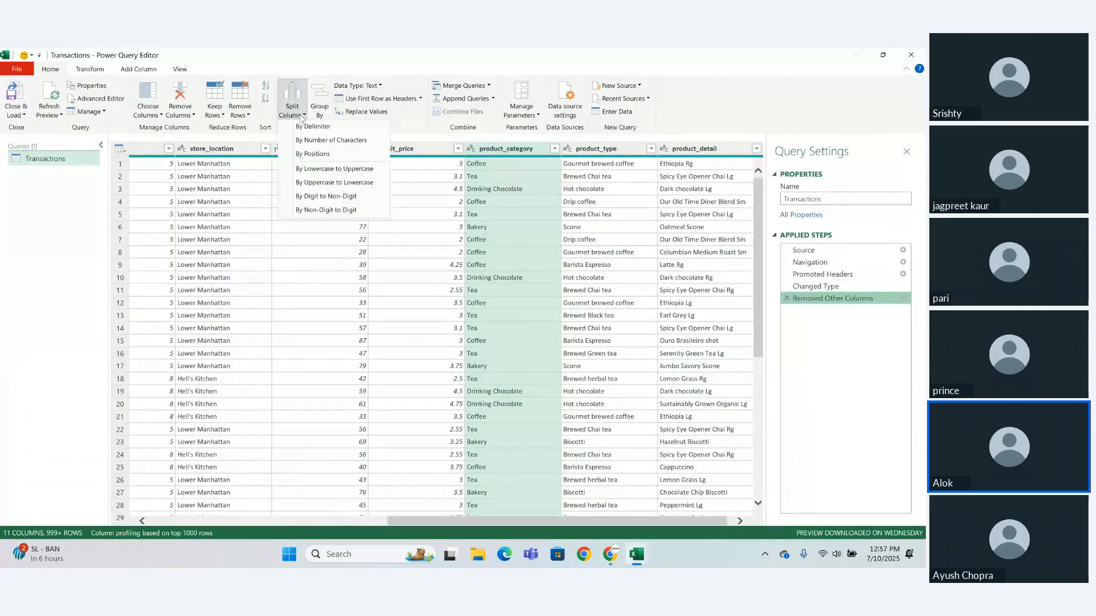
click(309, 159)
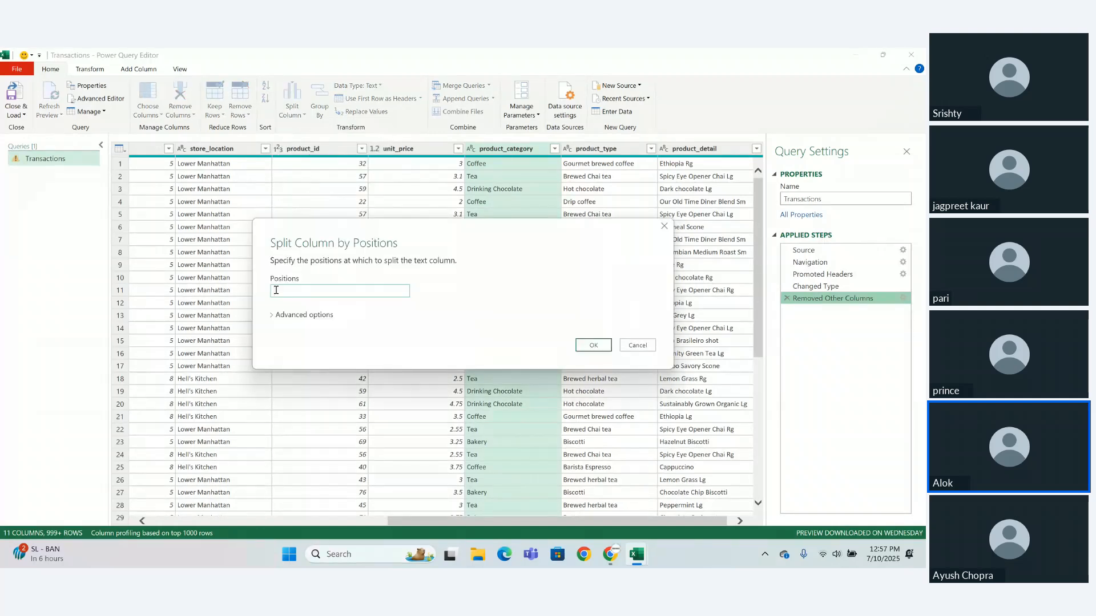
key(Return)
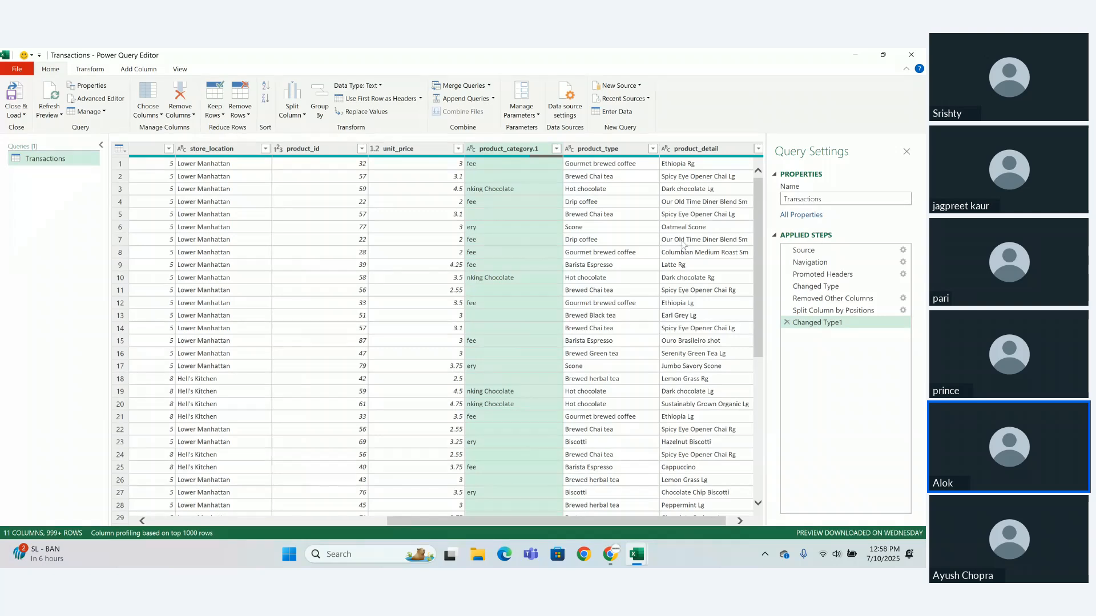
click(787, 323)
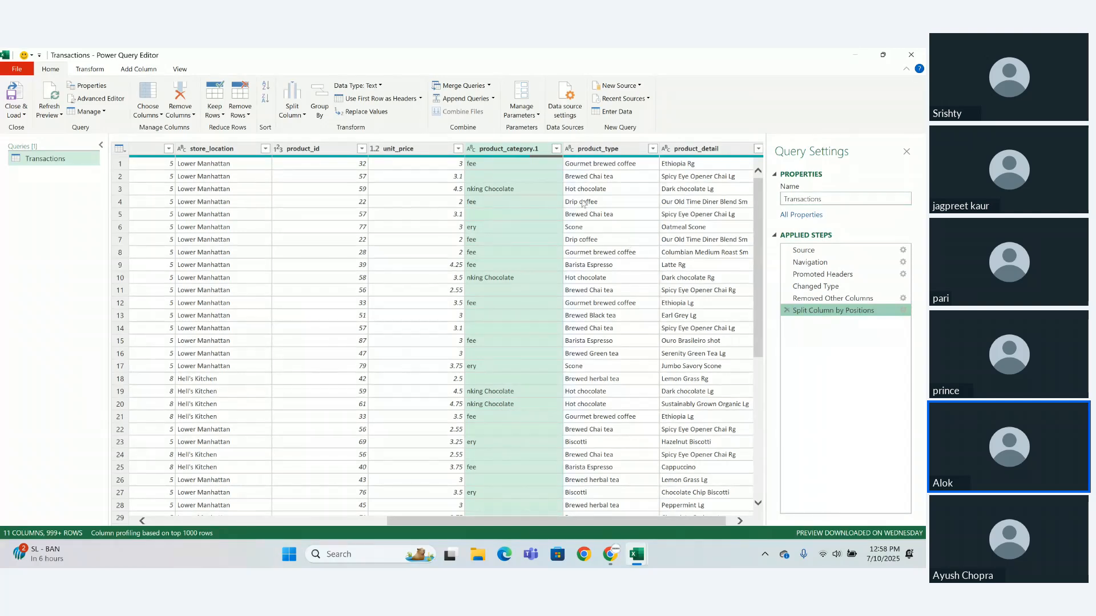
click(787, 311)
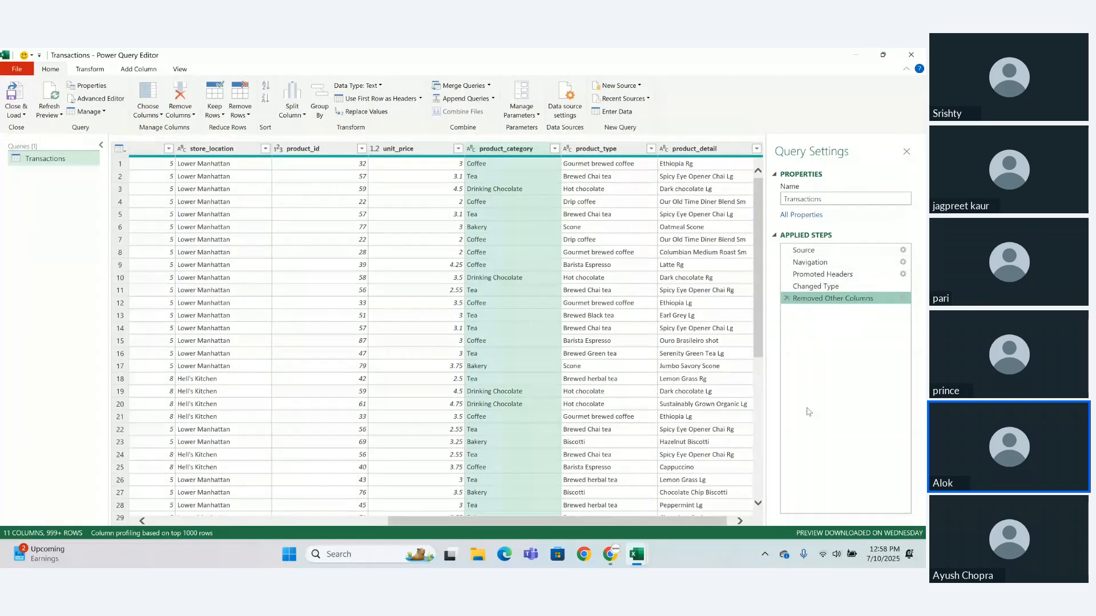
- Delete the Removed Other Columns, Changed Type and Promoted Headers steps from the Transactions query
click(786, 298)
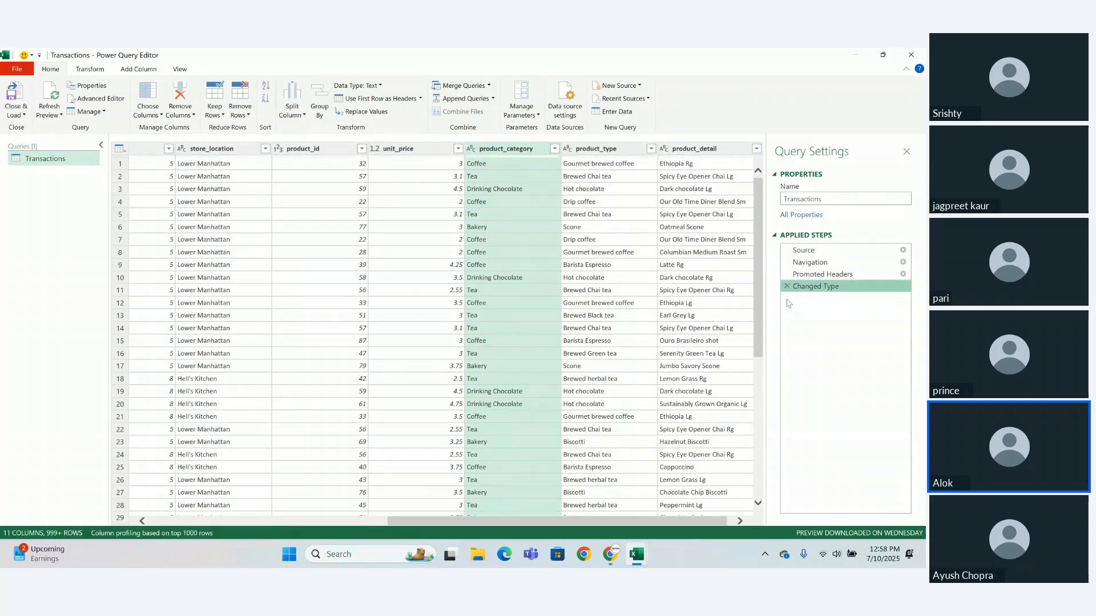
click(786, 286)
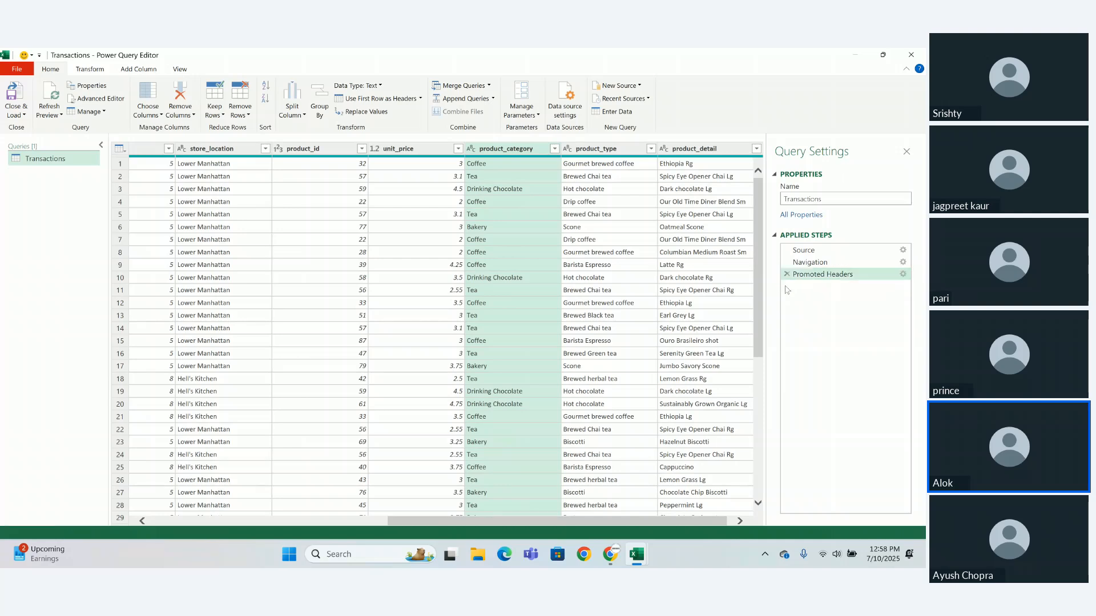
click(787, 275)
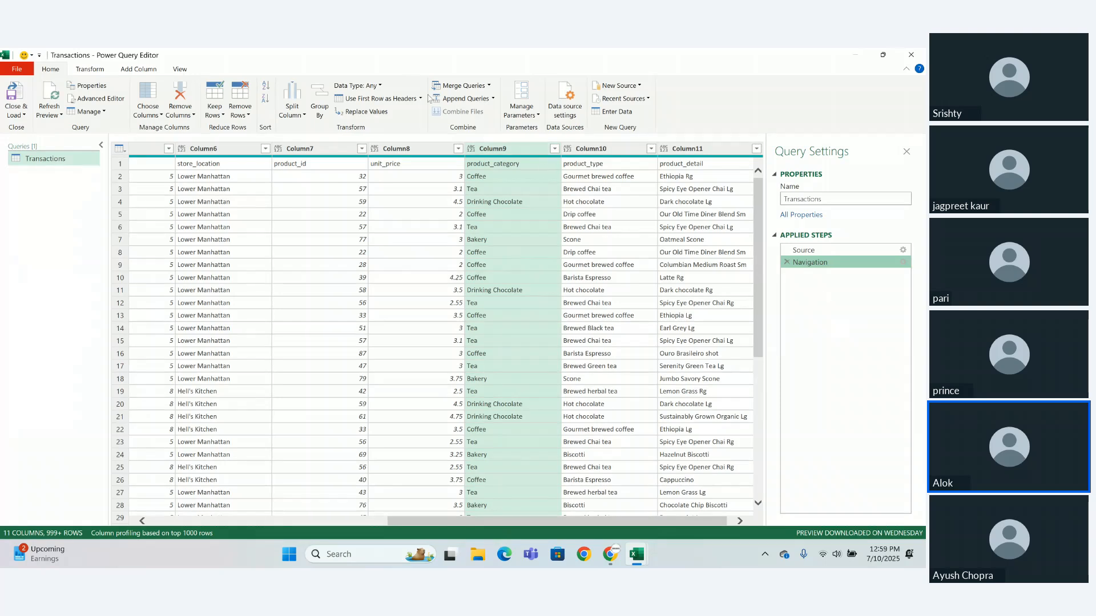
- Try removing Column9, which holds the product categories, and delete the Removed Columns step to bring it back
click(507, 149)
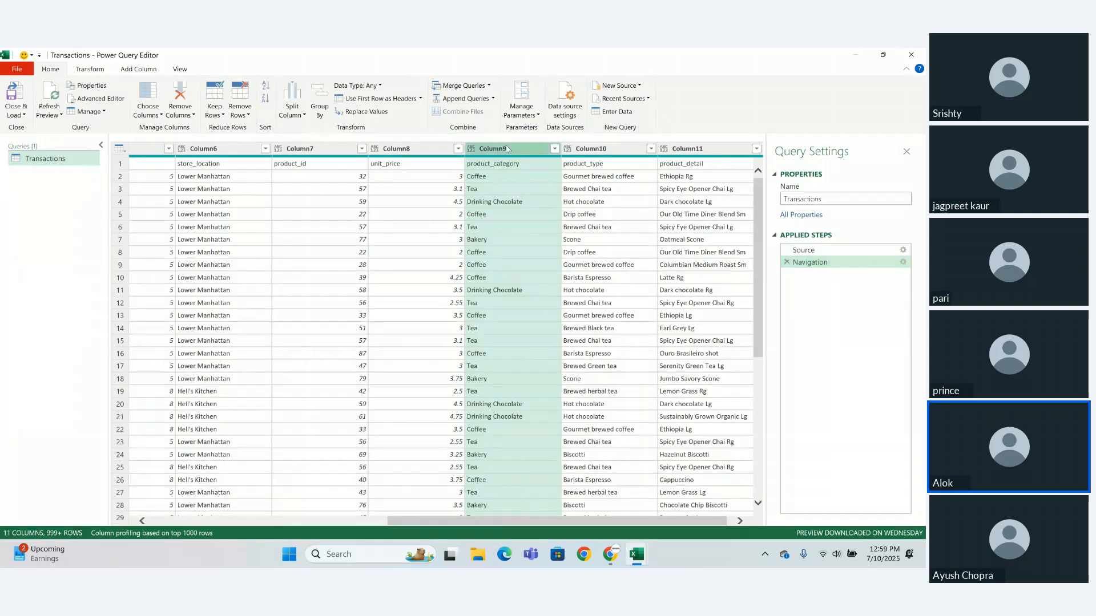
right_click(507, 149)
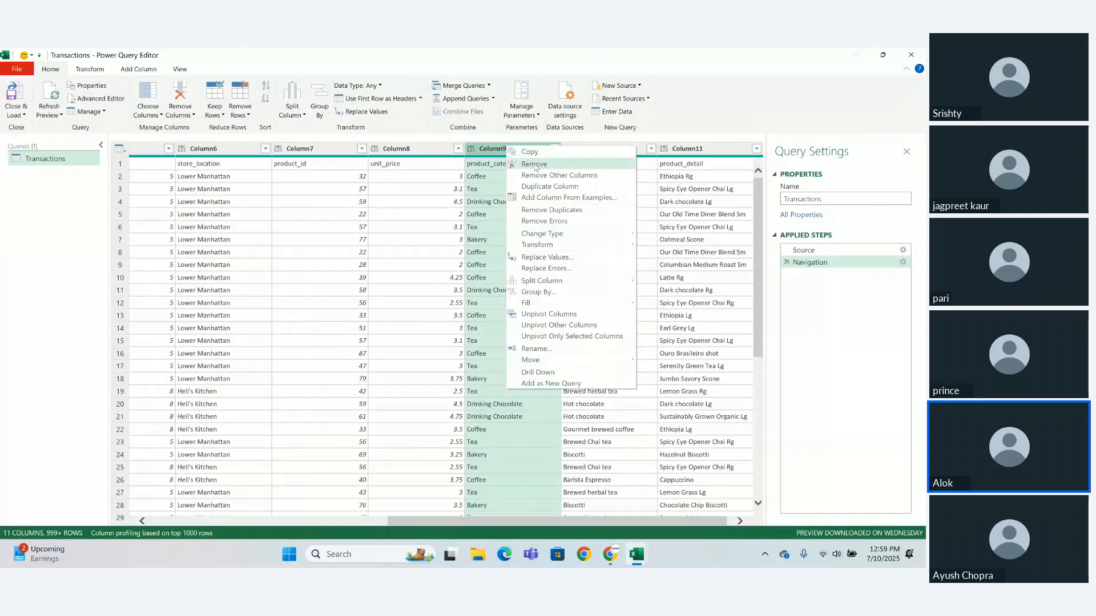
click(537, 164)
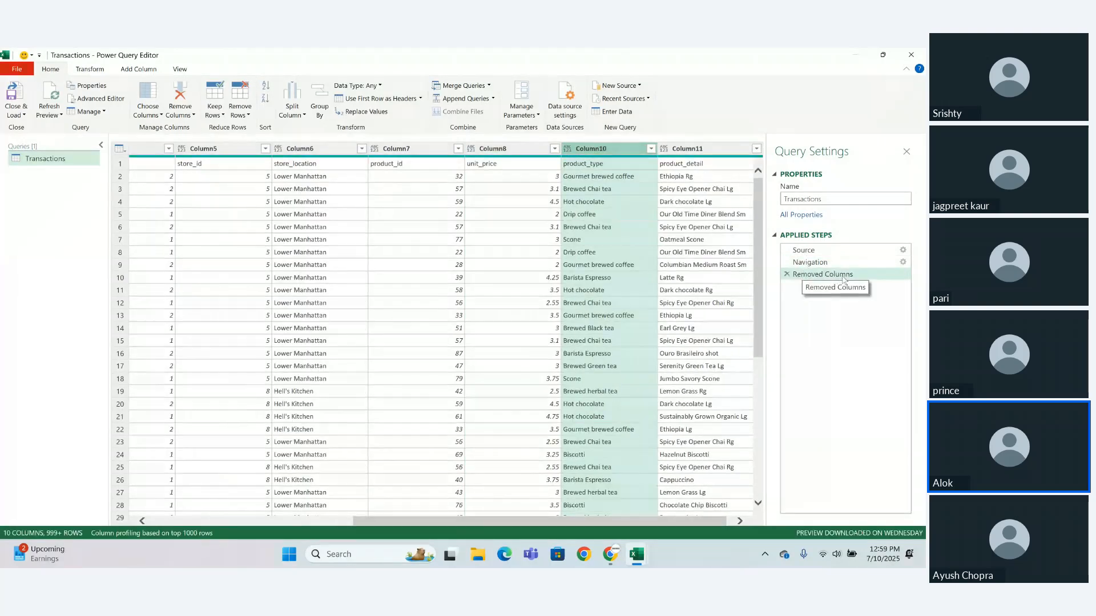
click(787, 273)
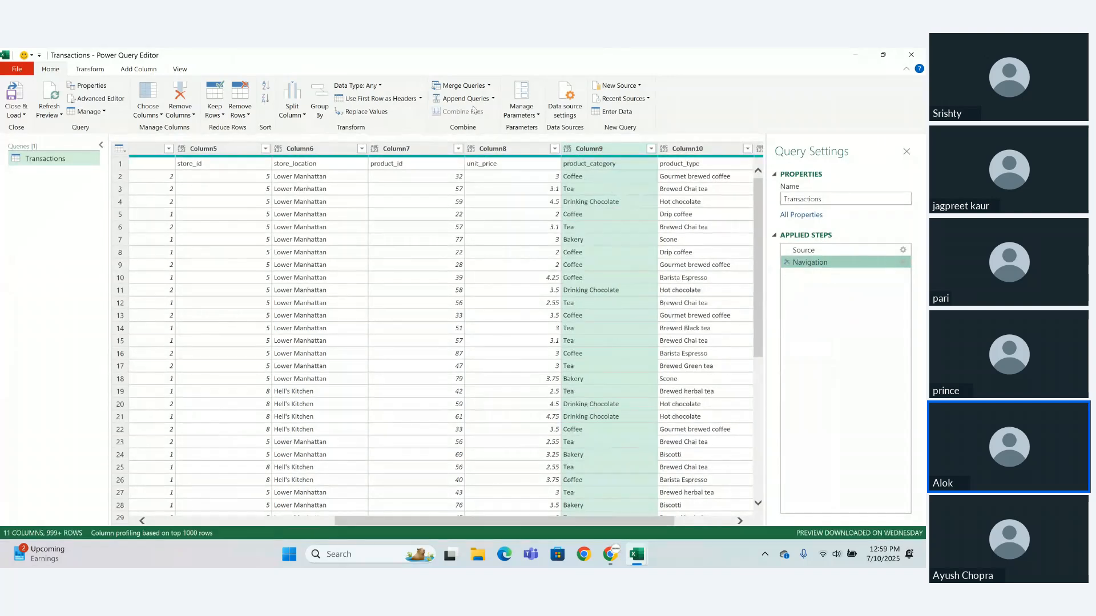
- Try grouping the rows by Column9 with a Count Rows column named Count, and delete the Grouped Rows step
click(320, 117)
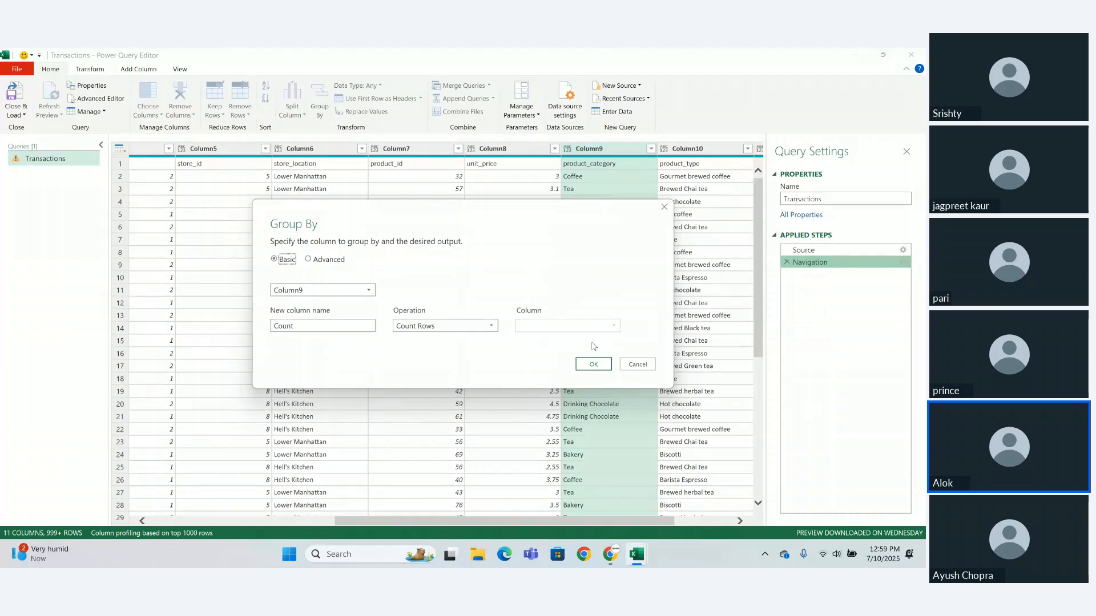
click(593, 364)
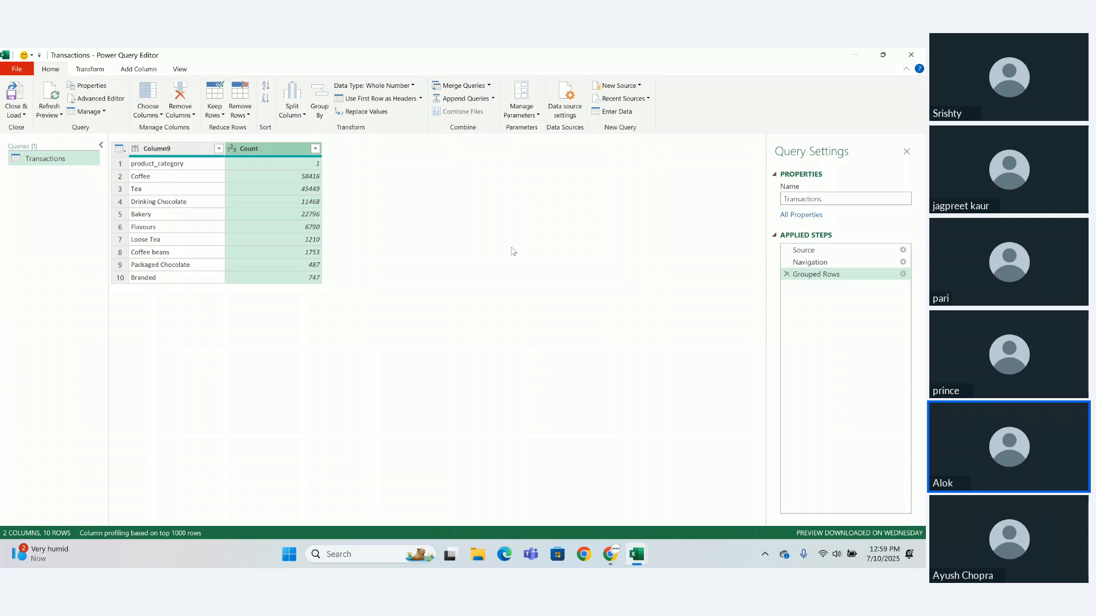
click(787, 275)
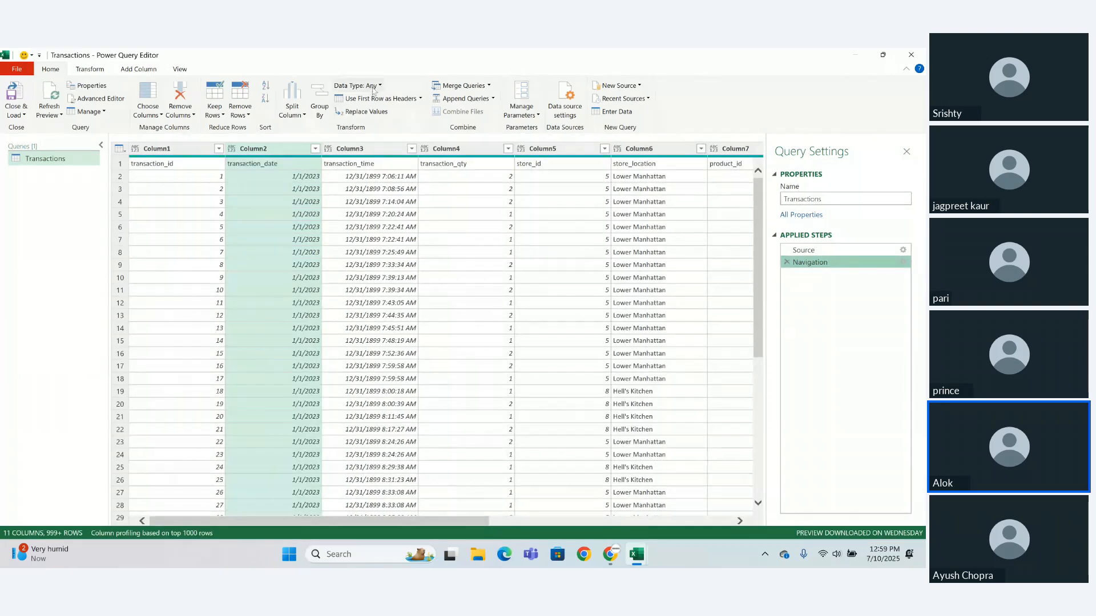
- Try changing the data type of Column3, the transaction times, to Time, and delete the Changed Type step
click(291, 149)
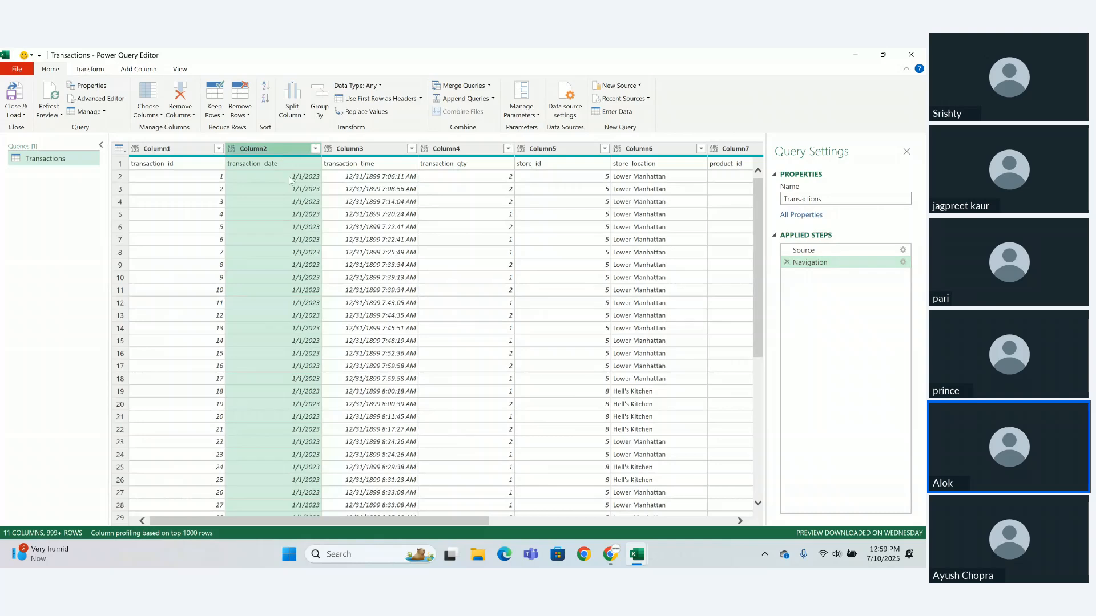
click(376, 152)
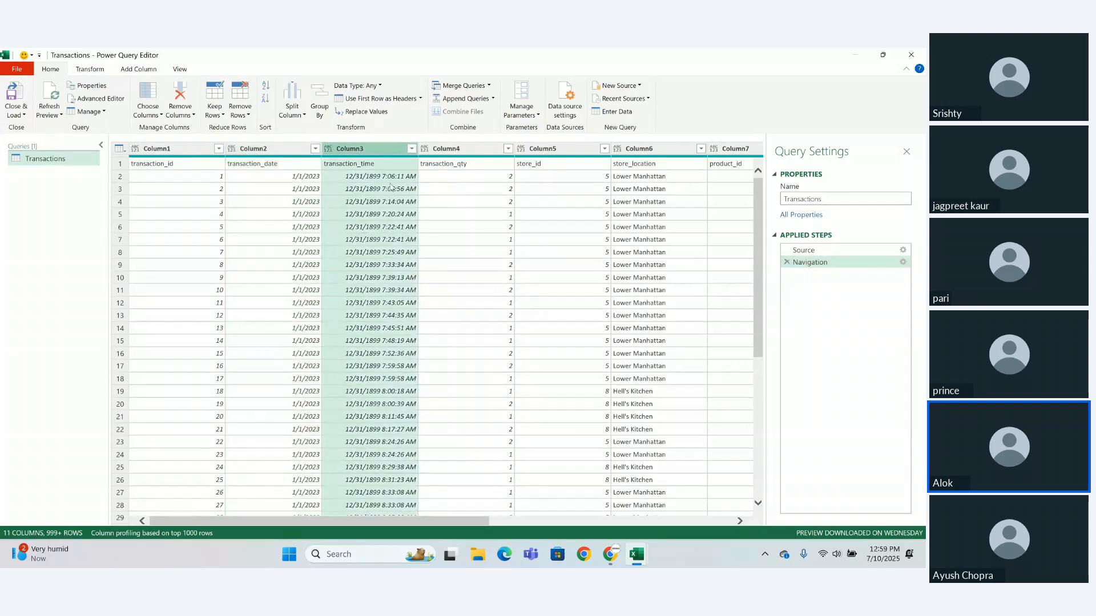
click(372, 87)
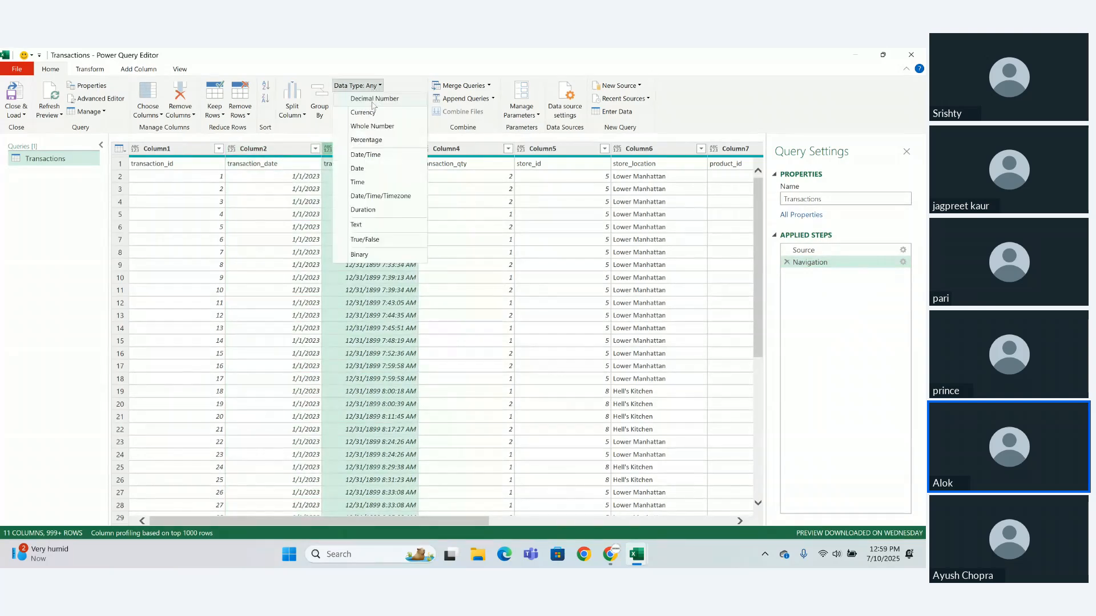
click(367, 181)
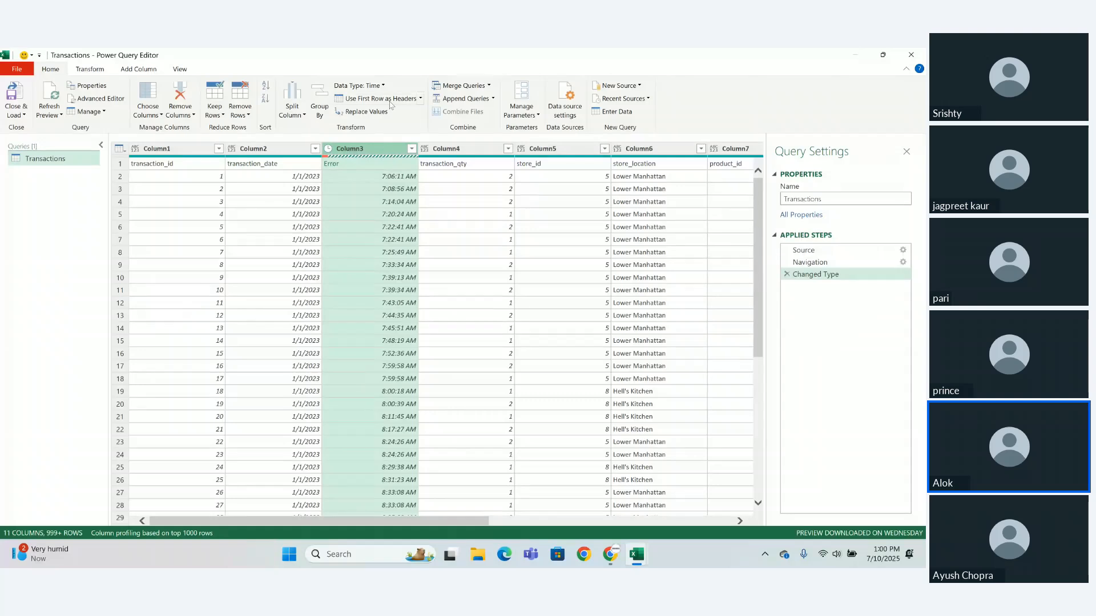
click(381, 86)
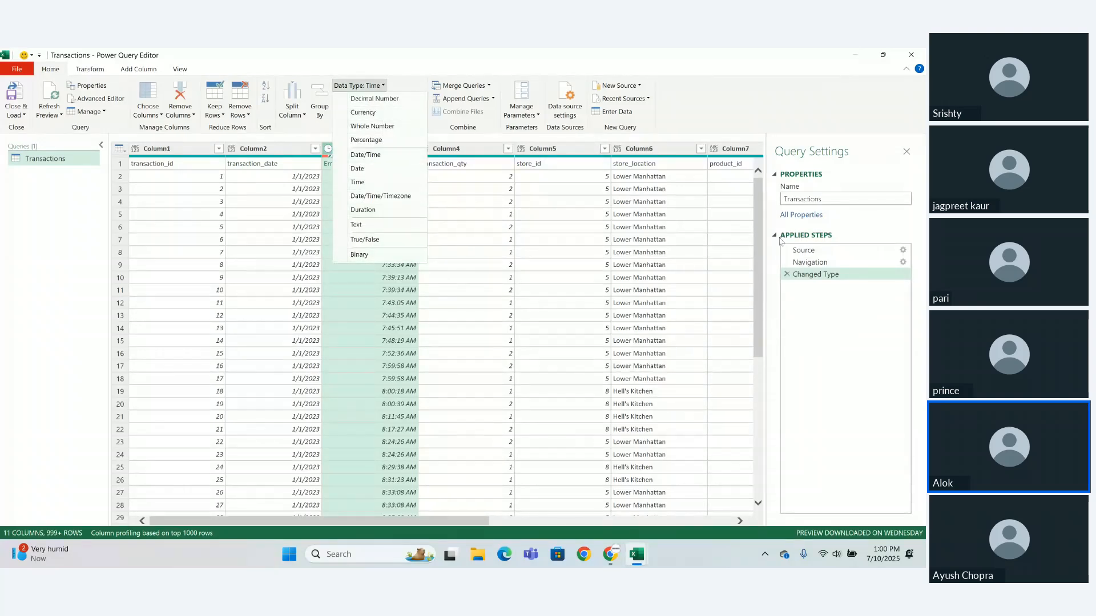
click(787, 276)
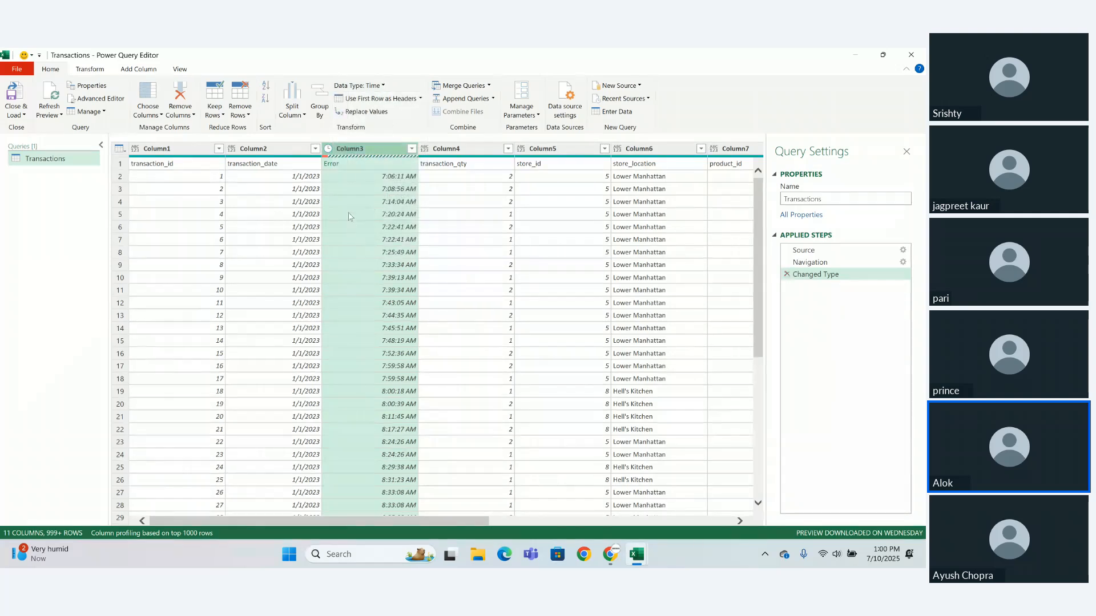
click(787, 274)
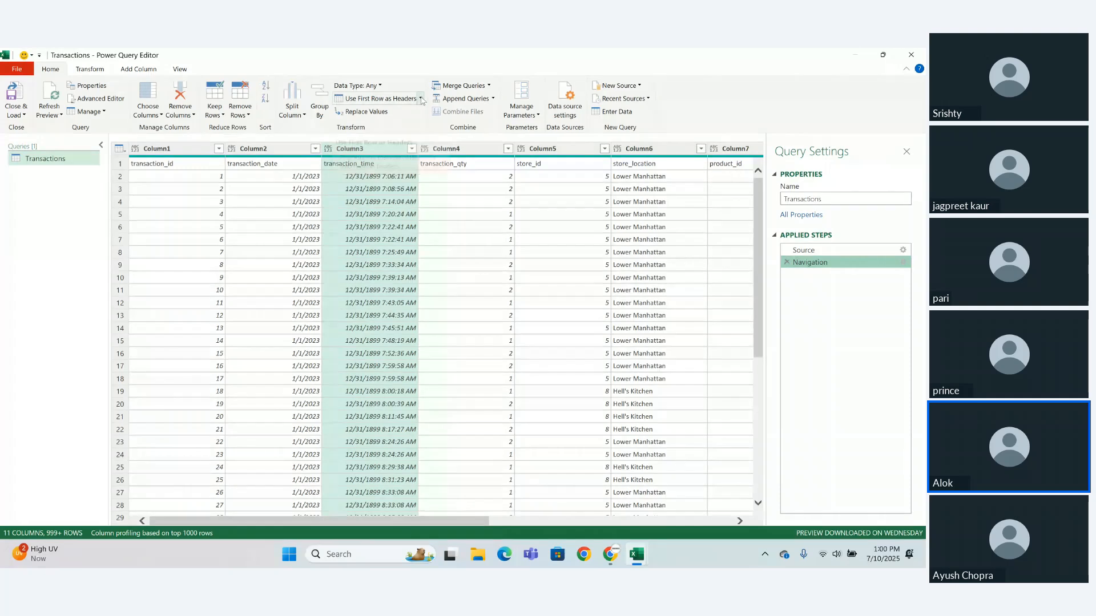
- Use the first row of the Transactions query as the column headers
click(421, 98)
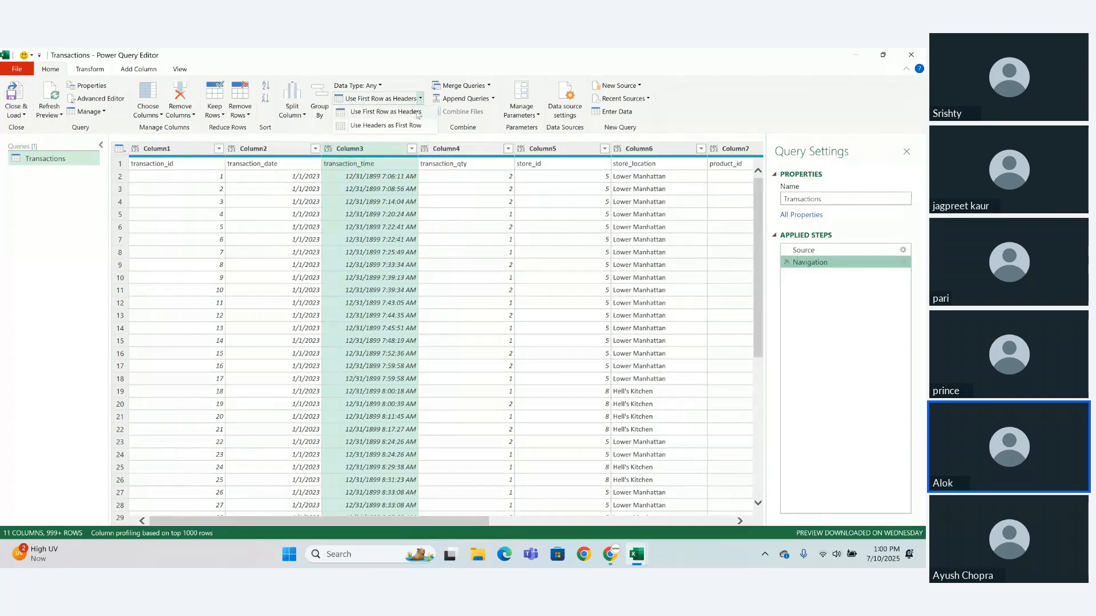
click(415, 113)
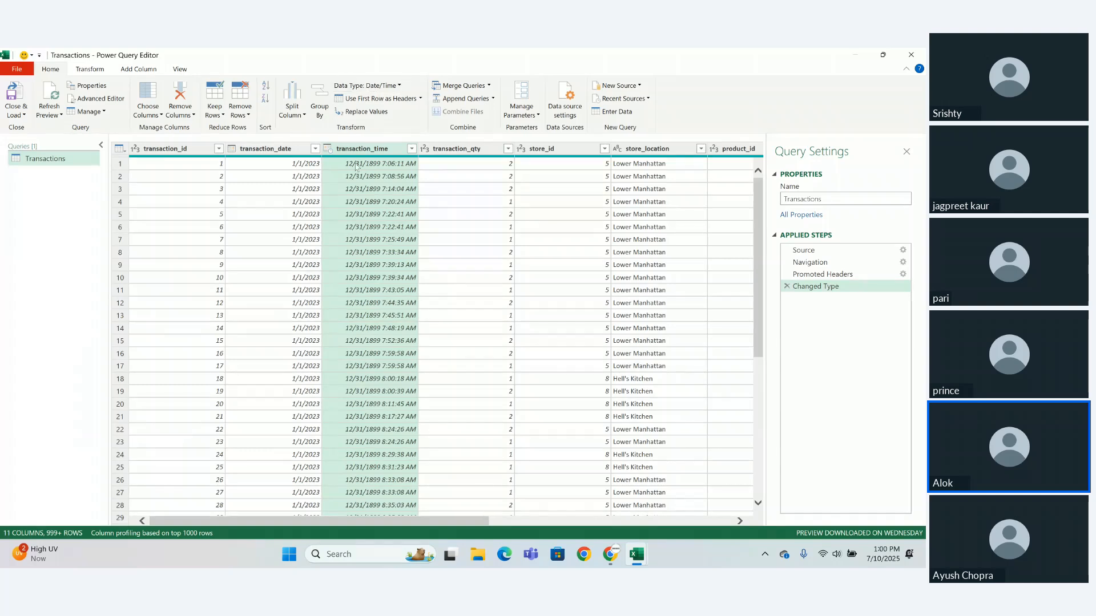
- Change the transaction_time column's data type to Time, replacing the current type conversion
click(392, 87)
click(363, 183)
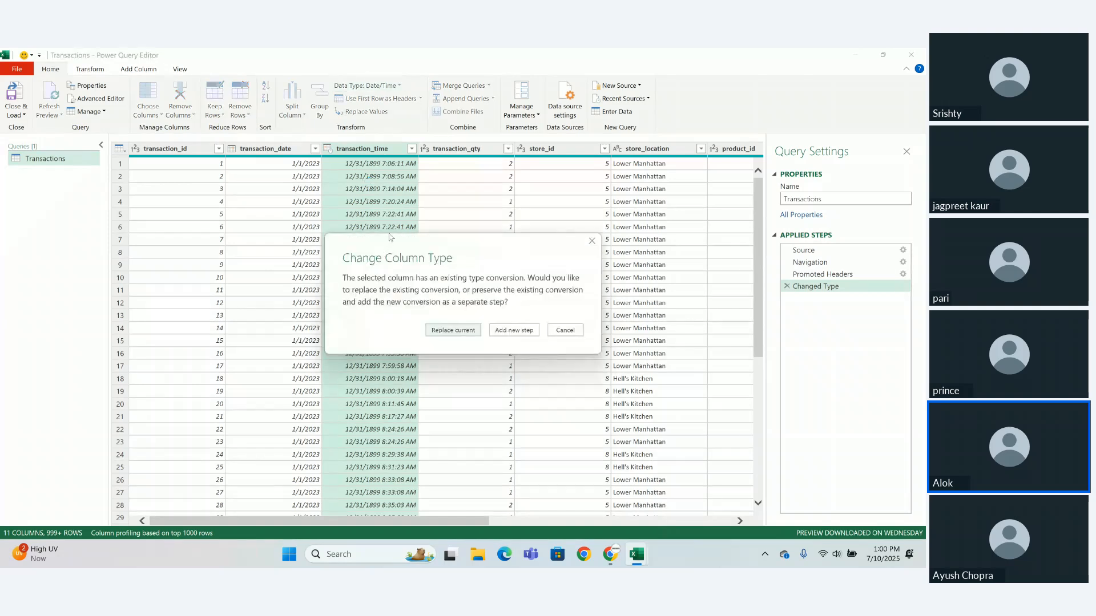
click(458, 334)
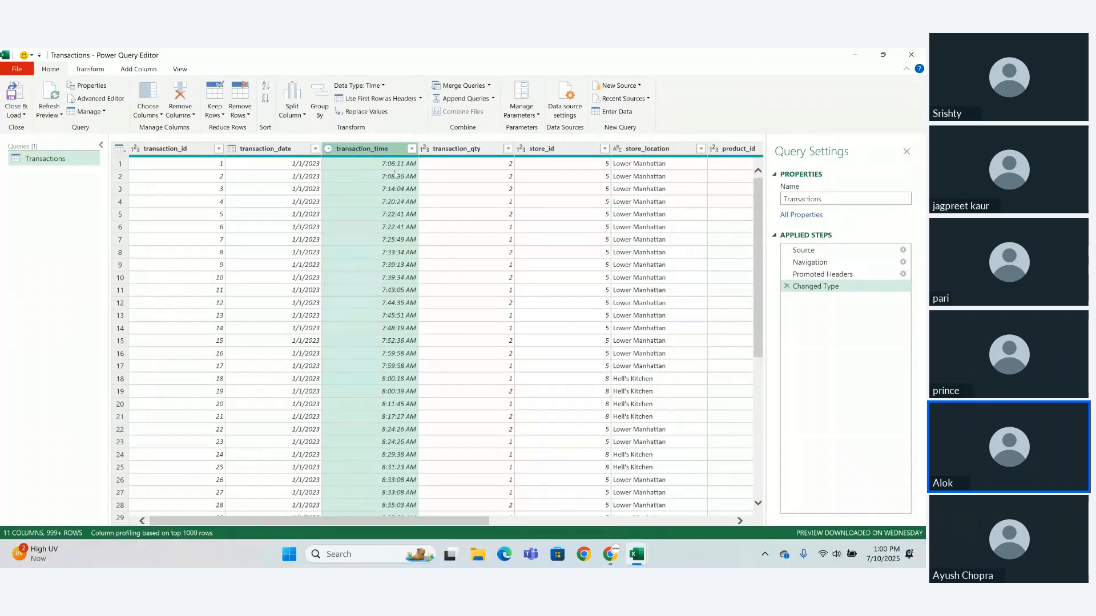
- Try replacing the value 2 with 222 throughout the transaction_qty column
click(375, 112)
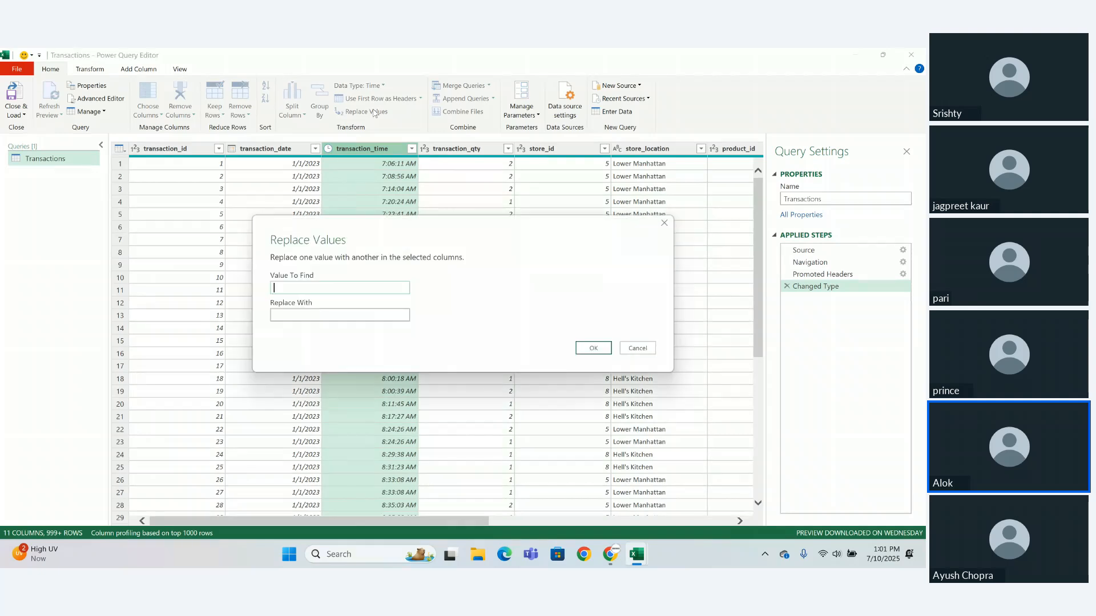
click(664, 224)
click(478, 153)
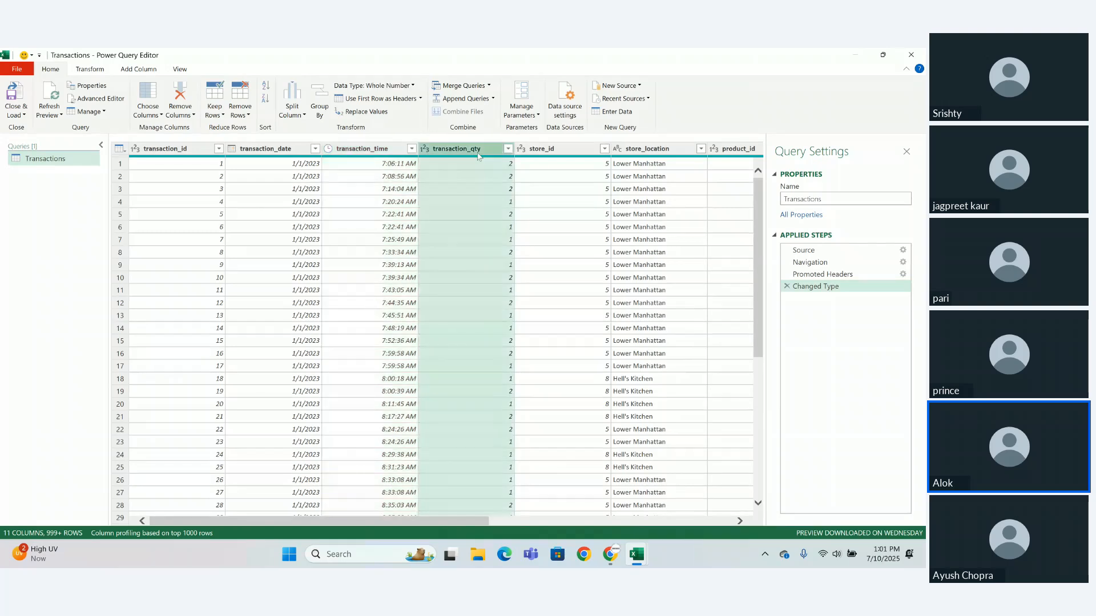
click(364, 113)
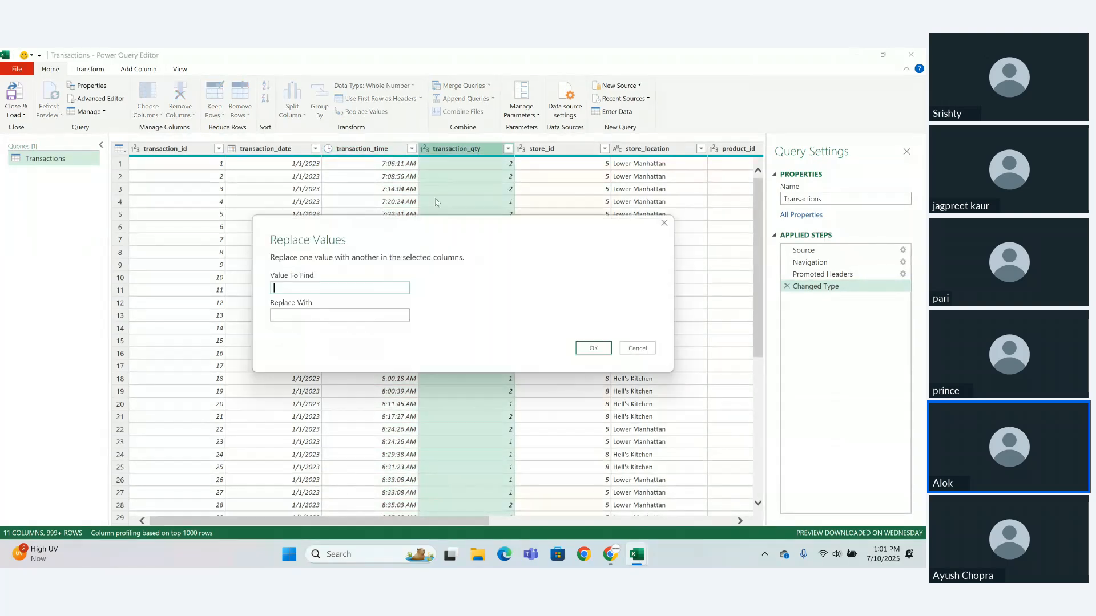
text(2)
click(390, 313)
key(Return)
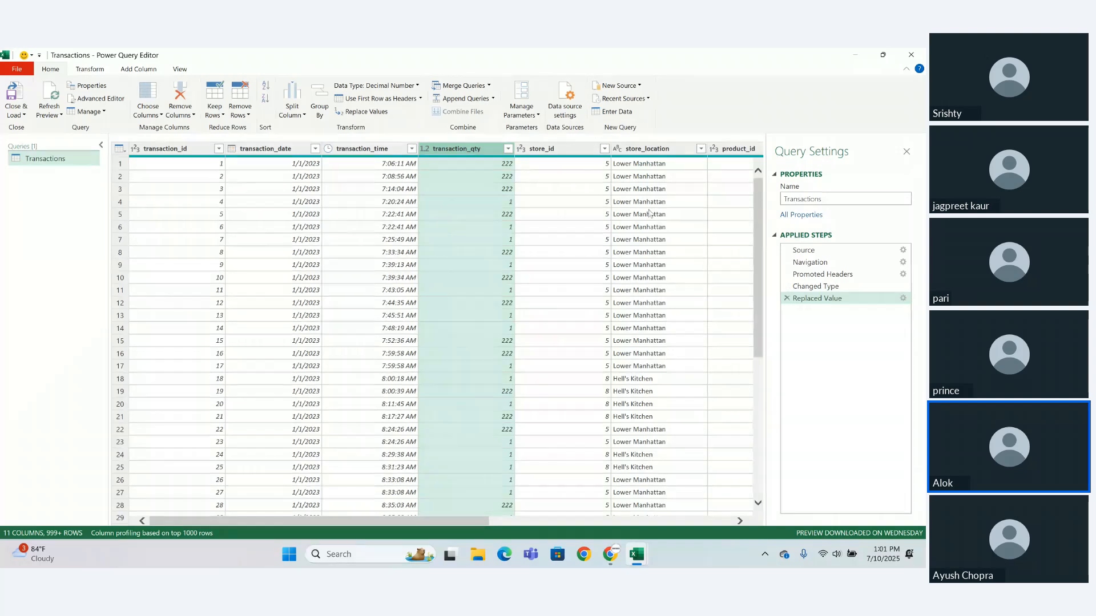
- Show the Merge Queries options available for the Transactions query
click(490, 86)
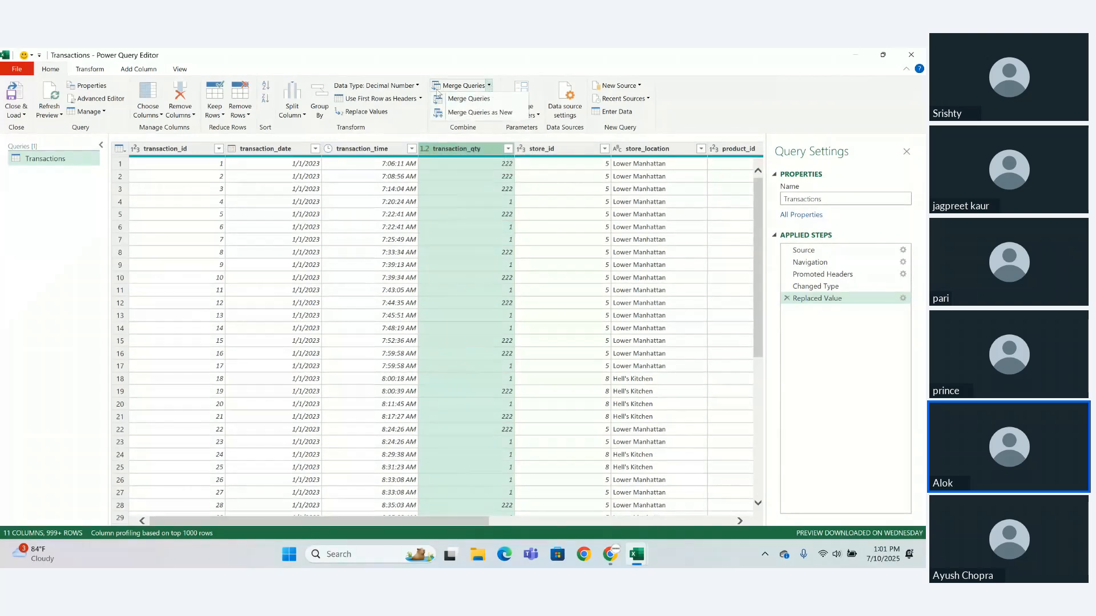
click(528, 80)
click(490, 86)
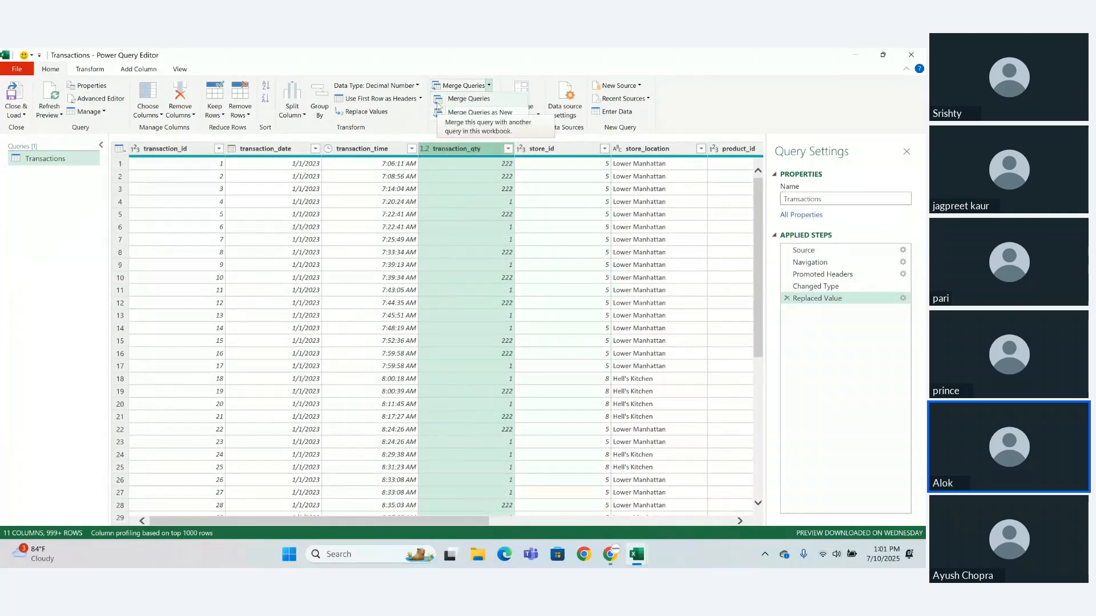
- Open Paint and draw a rectangle of about 435 × 163 px, divided into columns by three vertical lines
click(379, 554)
text(pa)
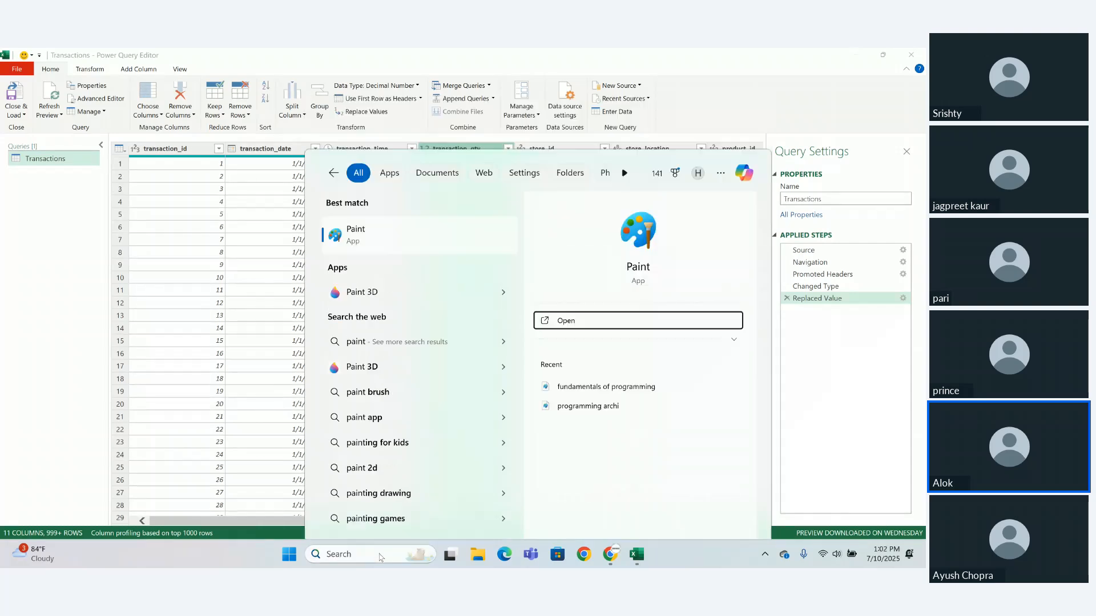
key(Escape)
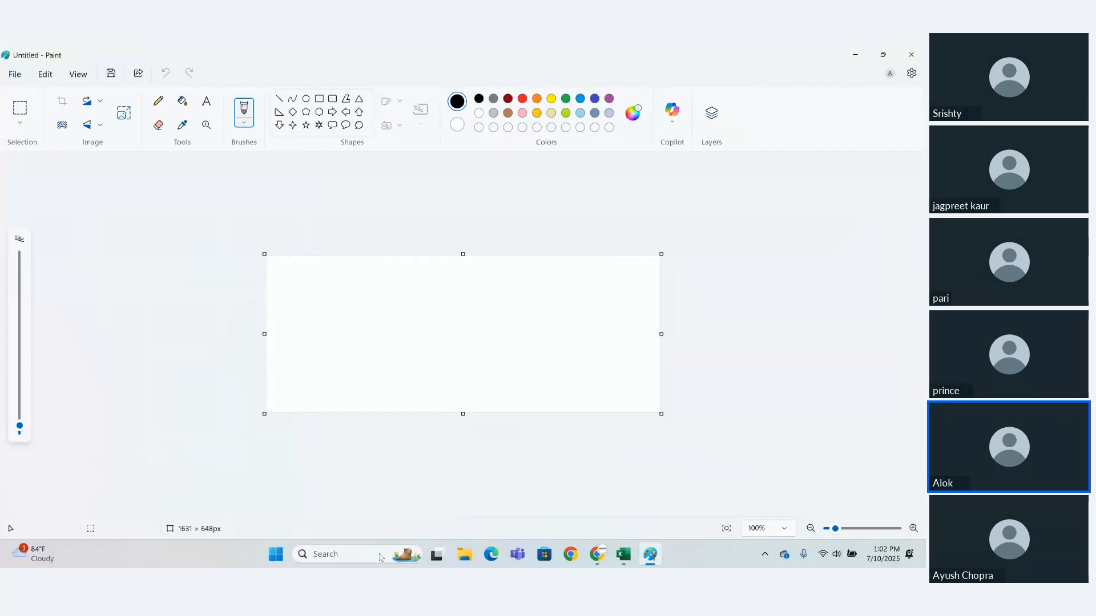
click(319, 99)
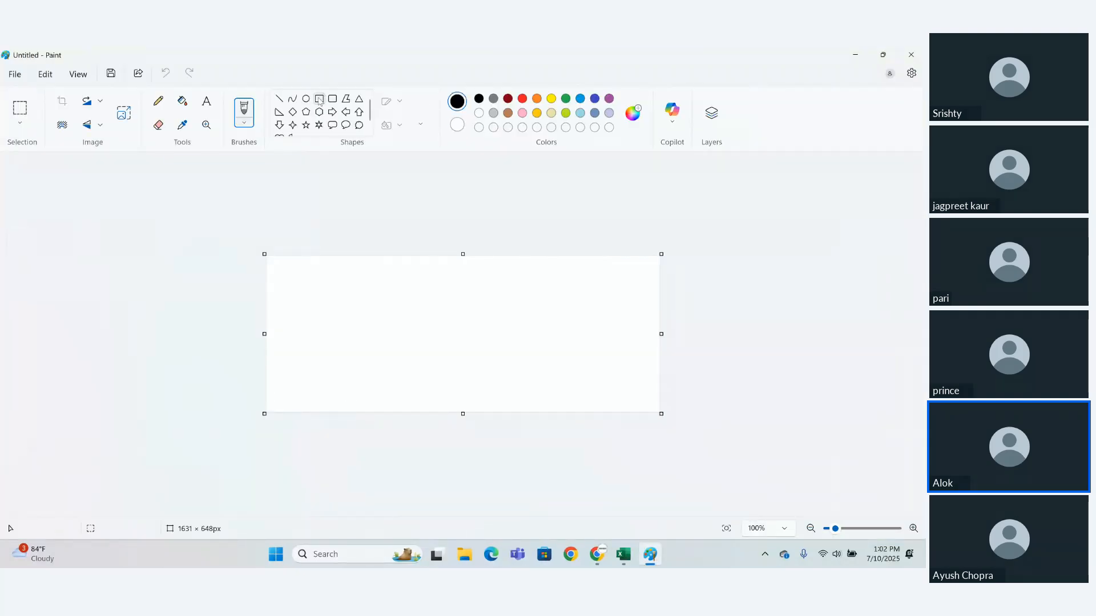
drag(308, 283, 413, 323)
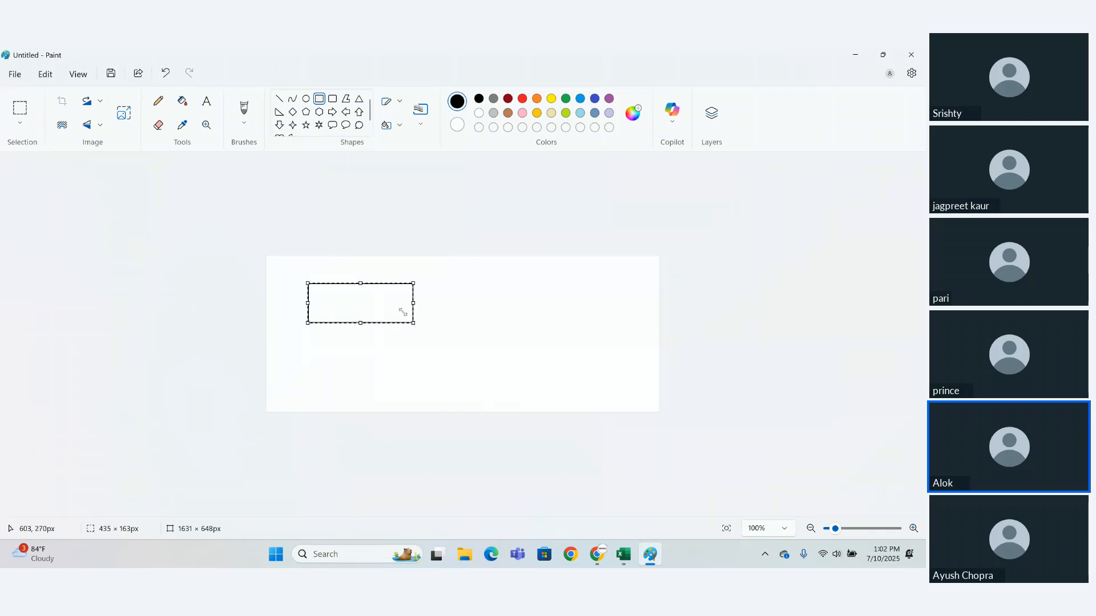
click(279, 100)
drag(328, 285, 329, 329)
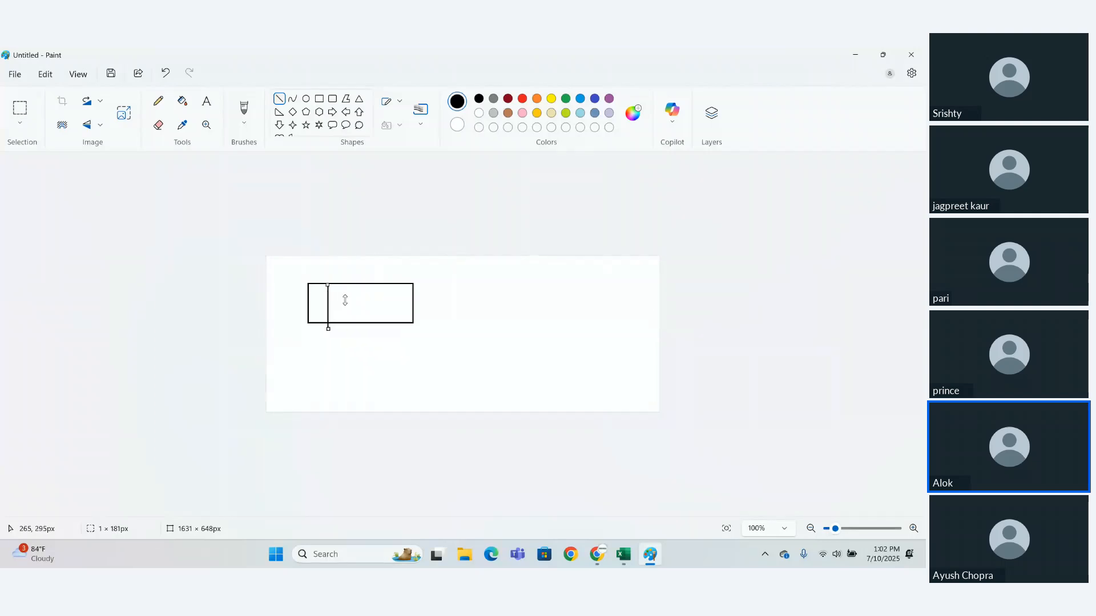
drag(355, 286, 357, 323)
drag(389, 286, 391, 328)
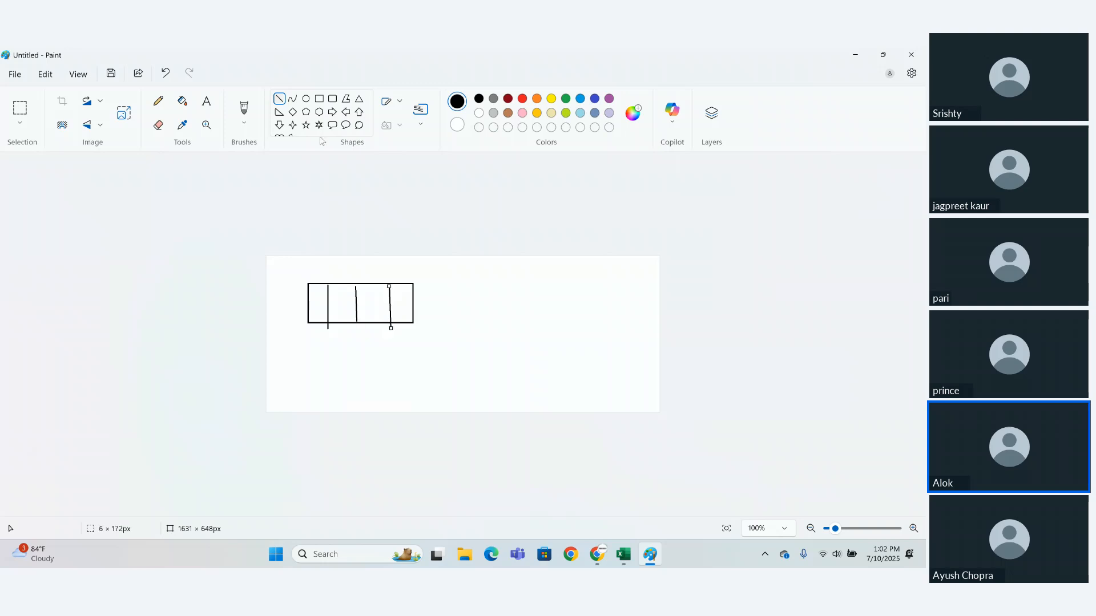
- Draw a rounded rectangle of about 362 × 175 px beside the first table and divide it with four vertical lines
click(333, 99)
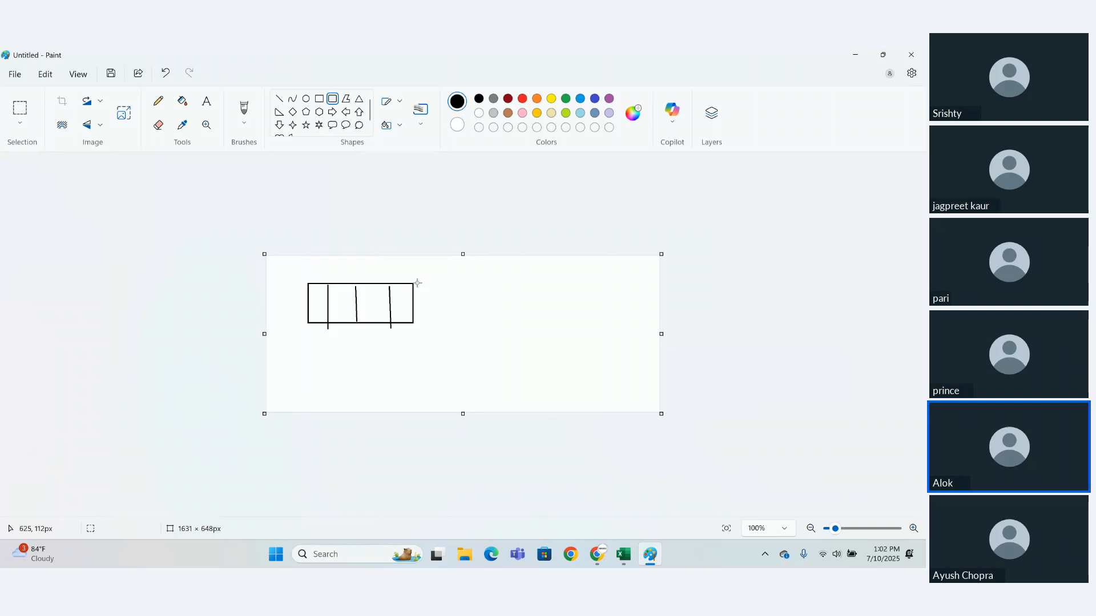
drag(417, 283, 504, 326)
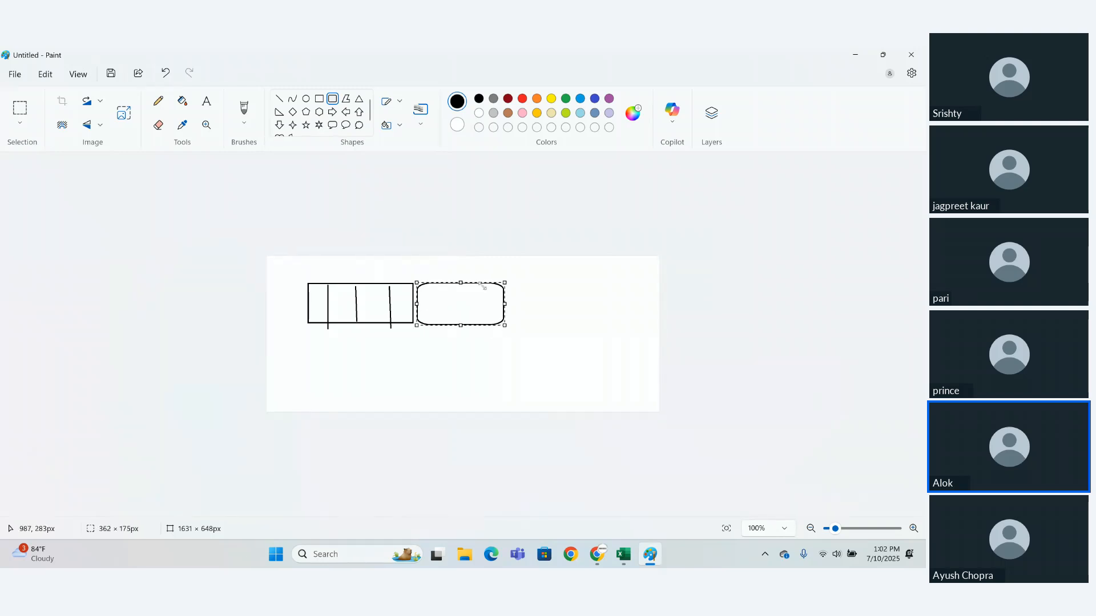
click(281, 99)
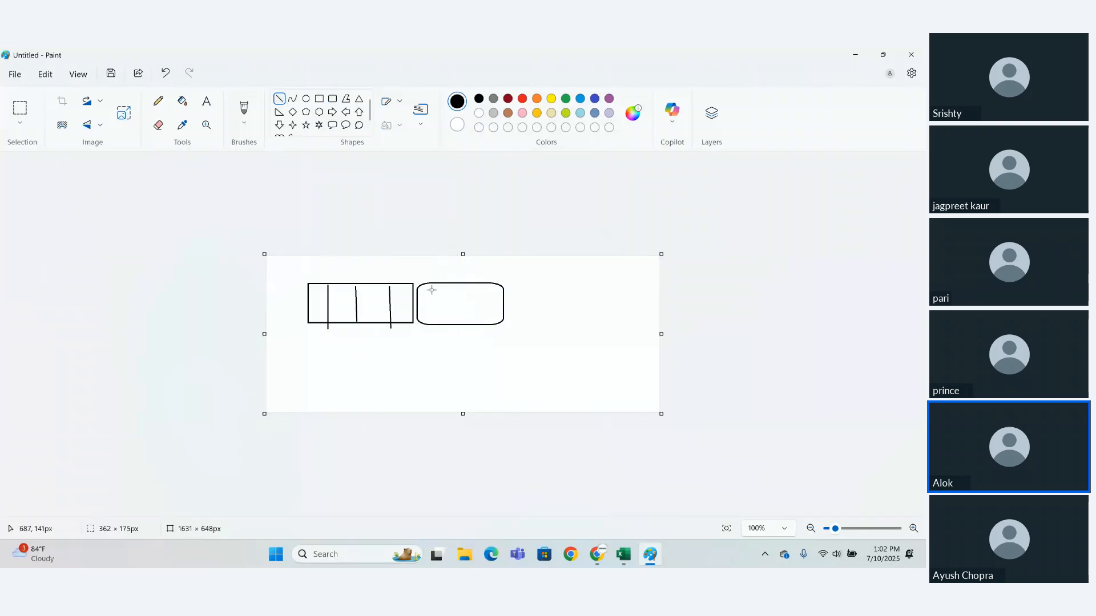
drag(428, 284, 430, 325)
drag(446, 284, 444, 328)
drag(466, 284, 469, 323)
drag(489, 286, 491, 319)
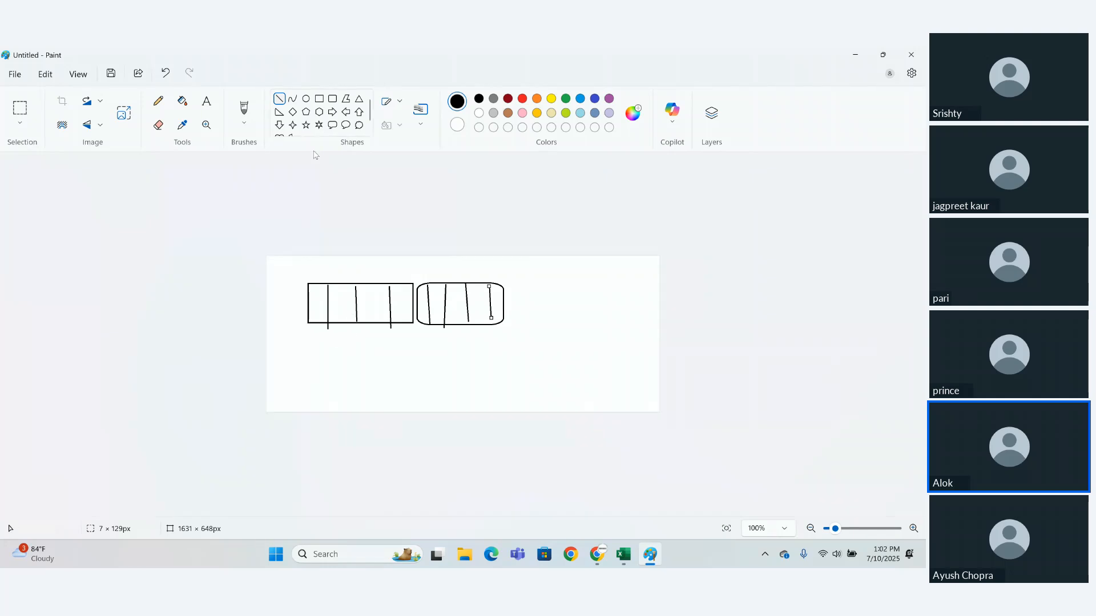
- Sketch a second table directly beneath the first rectangle from straight lines, with three vertical column dividers
mouse_move(310, 326)
mouse_down()
mouse_move(315, 376)
mouse_move(327, 373)
mouse_move(311, 360)
mouse_move(412, 359)
mouse_up()
click(306, 358)
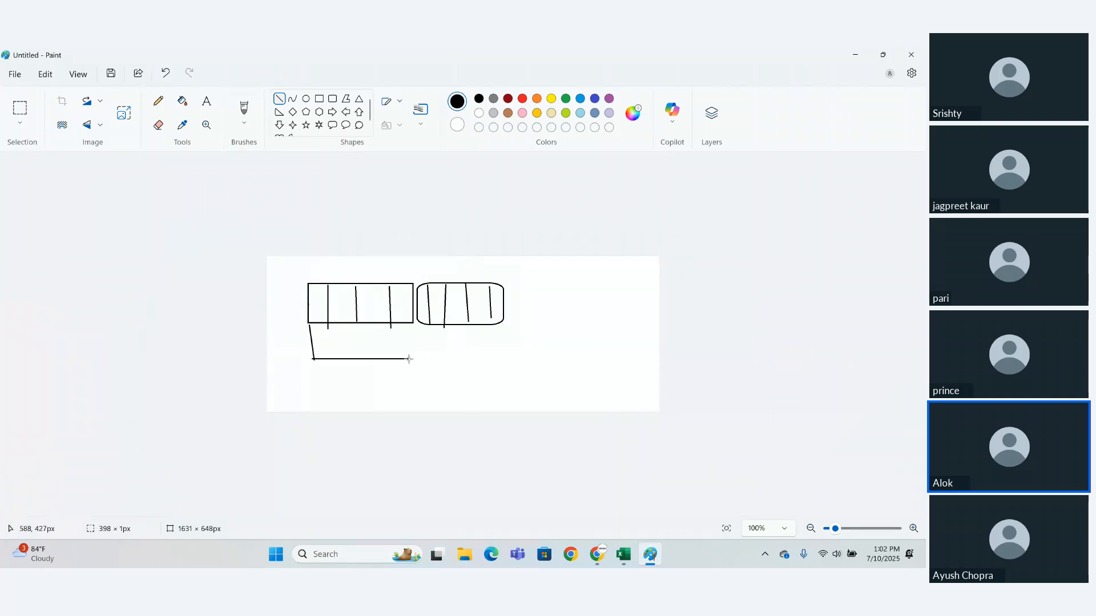
click(431, 341)
mouse_move(414, 323)
mouse_down()
mouse_move(414, 360)
mouse_move(388, 337)
mouse_move(389, 359)
mouse_up()
mouse_move(356, 323)
mouse_down()
mouse_move(356, 370)
mouse_move(329, 345)
mouse_move(332, 357)
mouse_up()
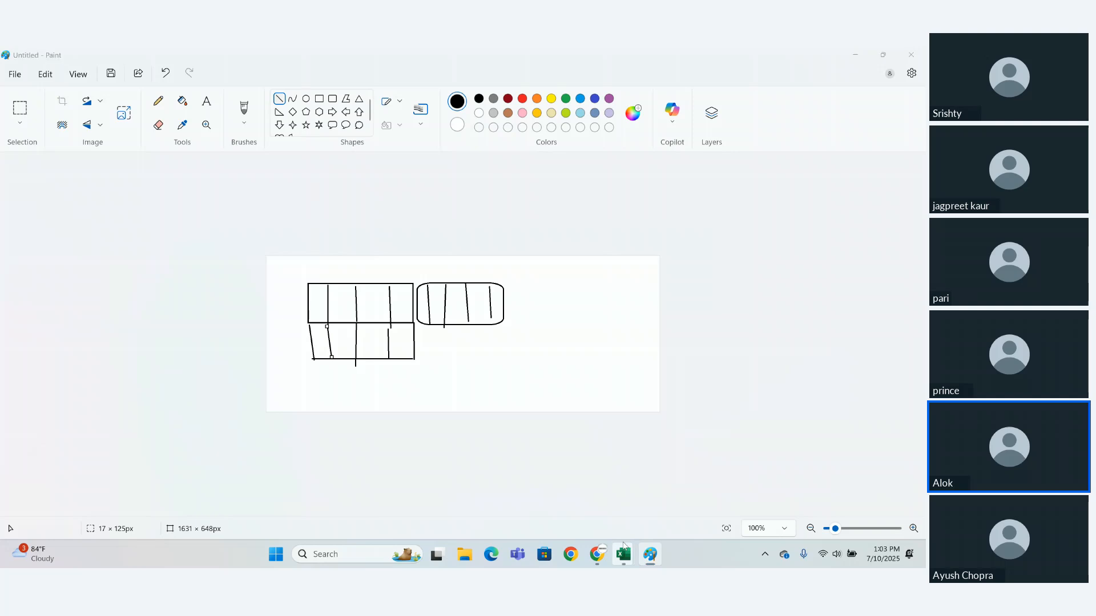
- Switch back to the Power Query Editor and view the Append Queries settings for two tables without appending anything
click(623, 547)
click(643, 521)
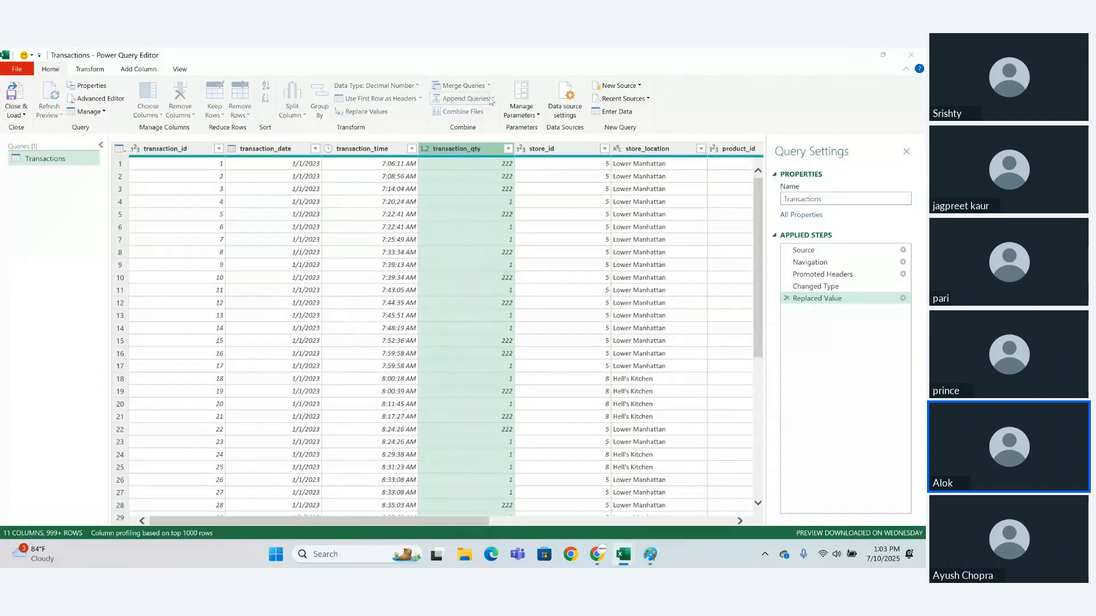
click(491, 100)
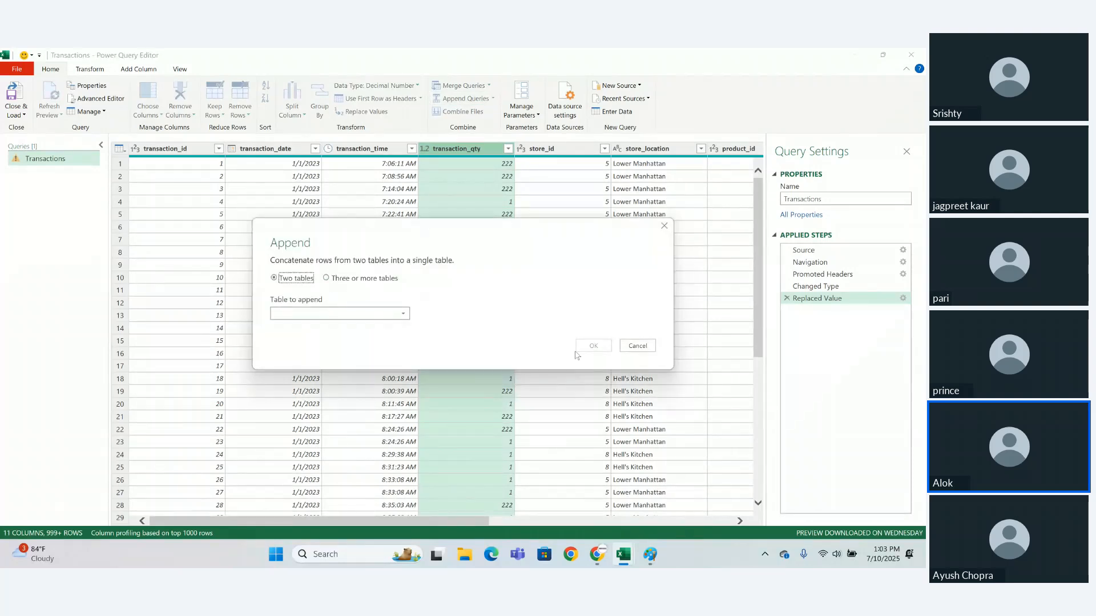
click(635, 346)
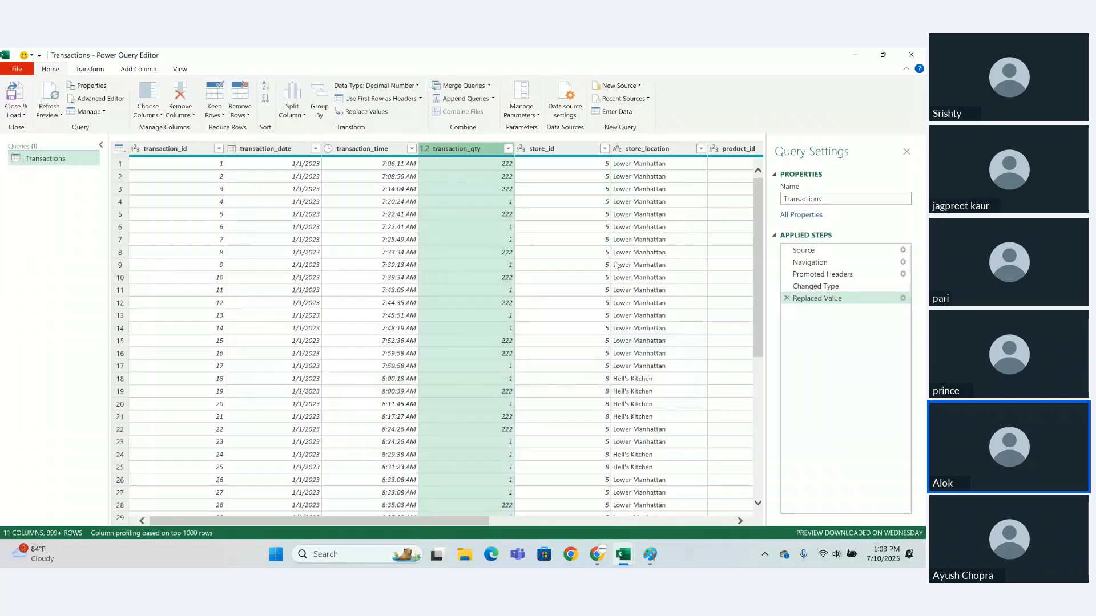
- View the Manage Parameters dialog and close it without adding a parameter
click(536, 114)
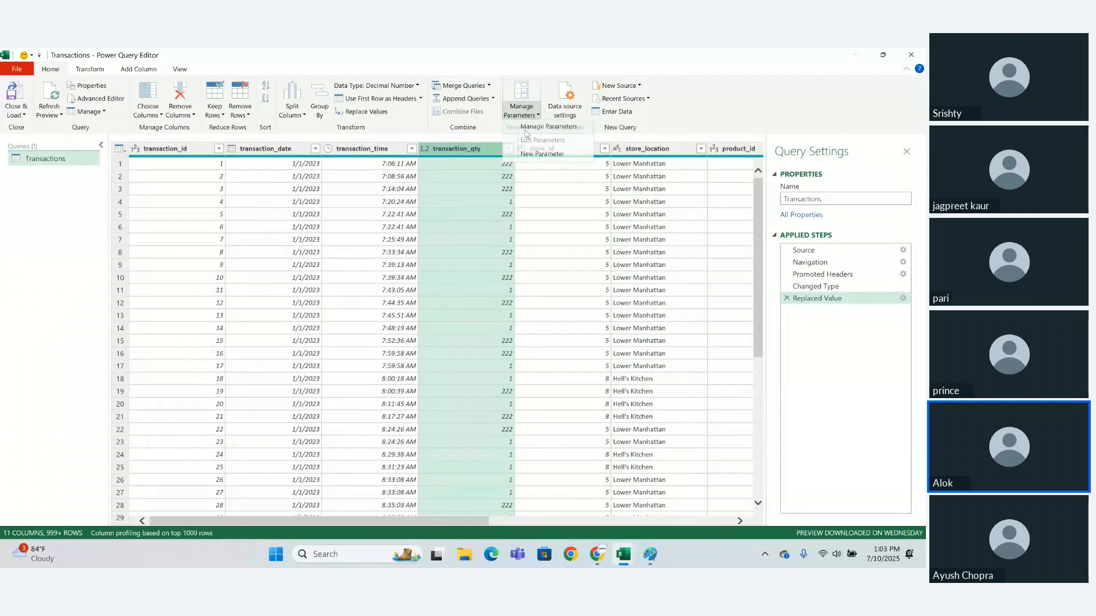
click(527, 128)
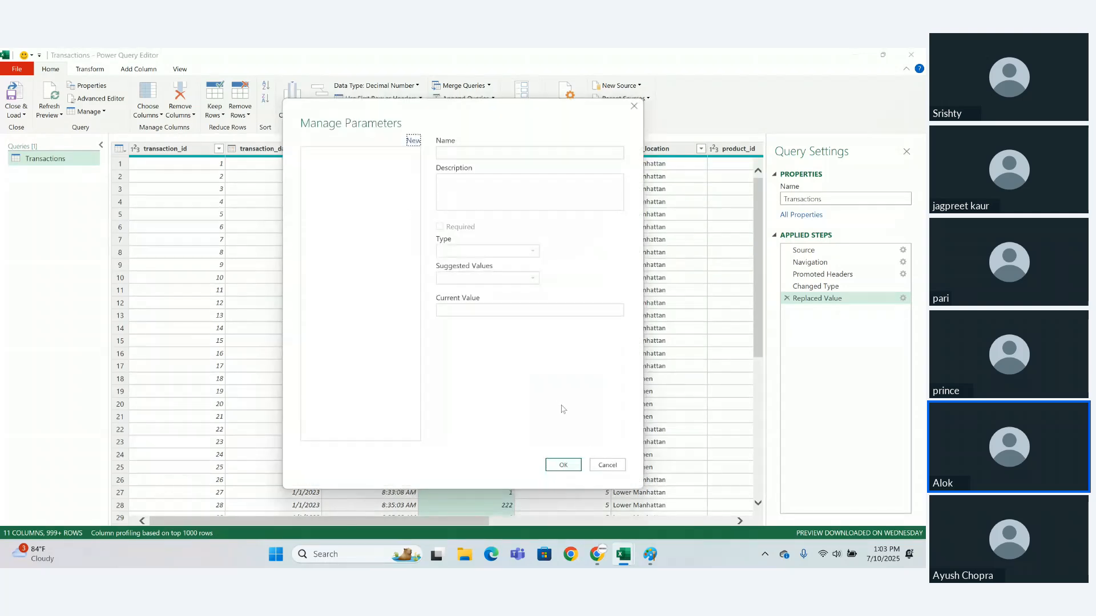
click(607, 471)
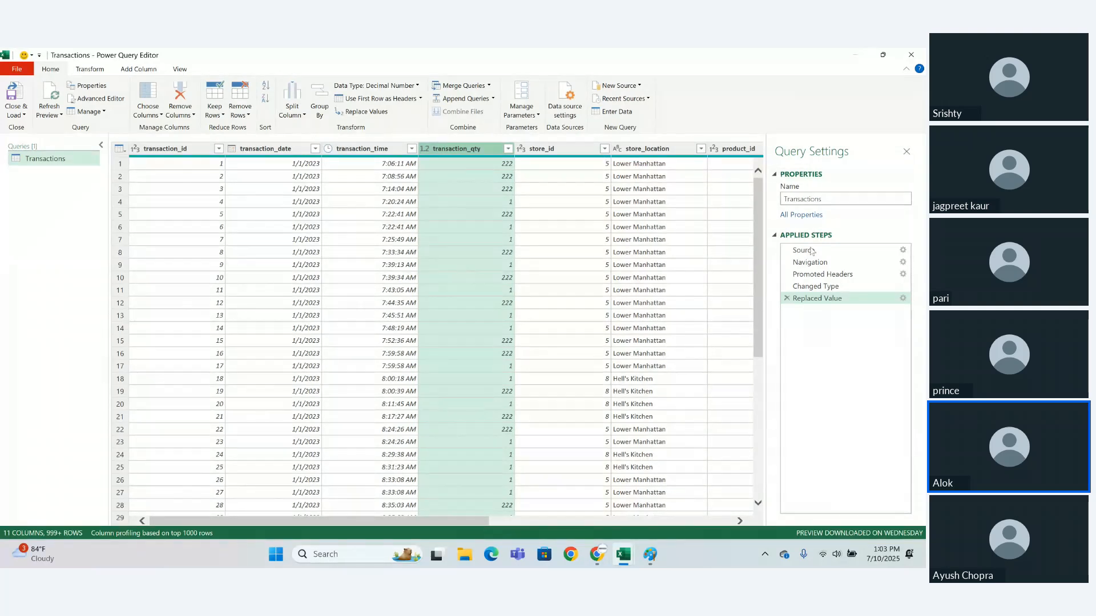
- Delete the Replaced Value step from the Transactions query
click(787, 298)
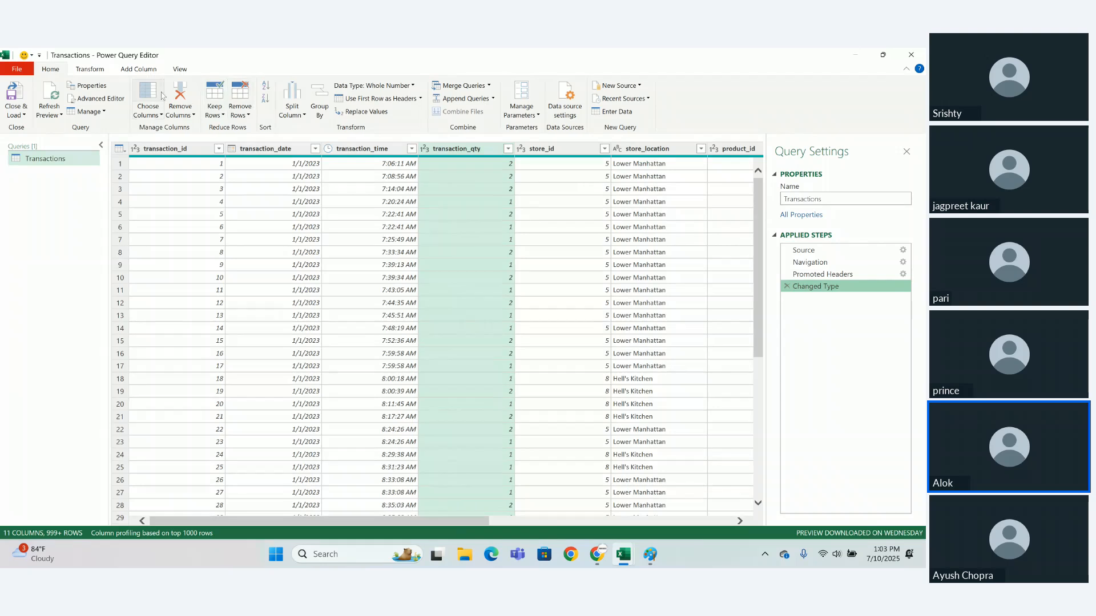
- Examine the editor's command groups for general editing, transforming data, adding columns and changing the view
click(89, 72)
click(127, 69)
click(180, 69)
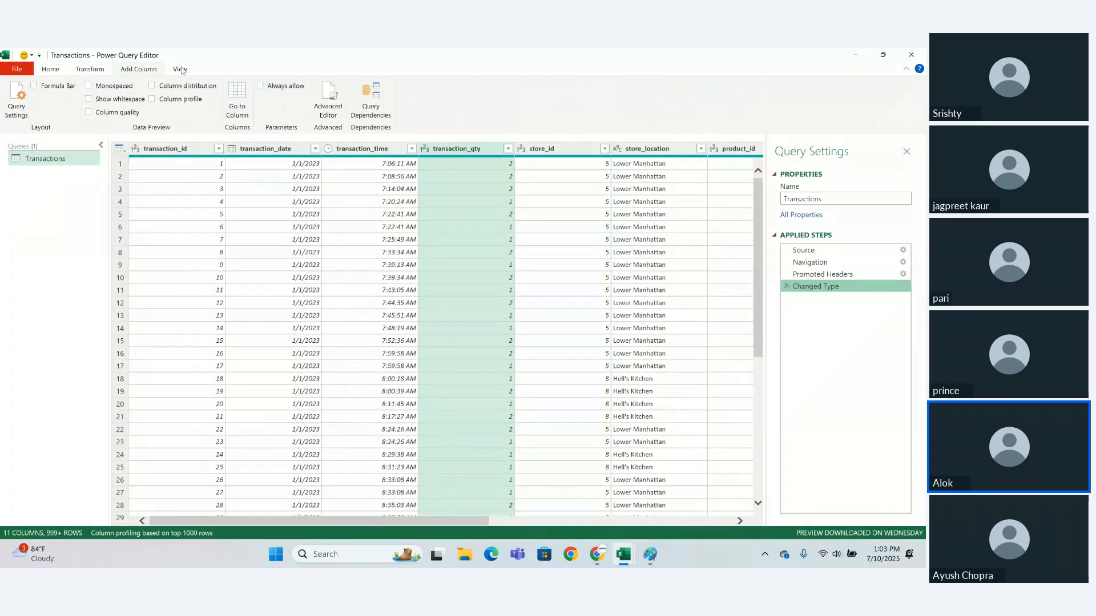
click(101, 73)
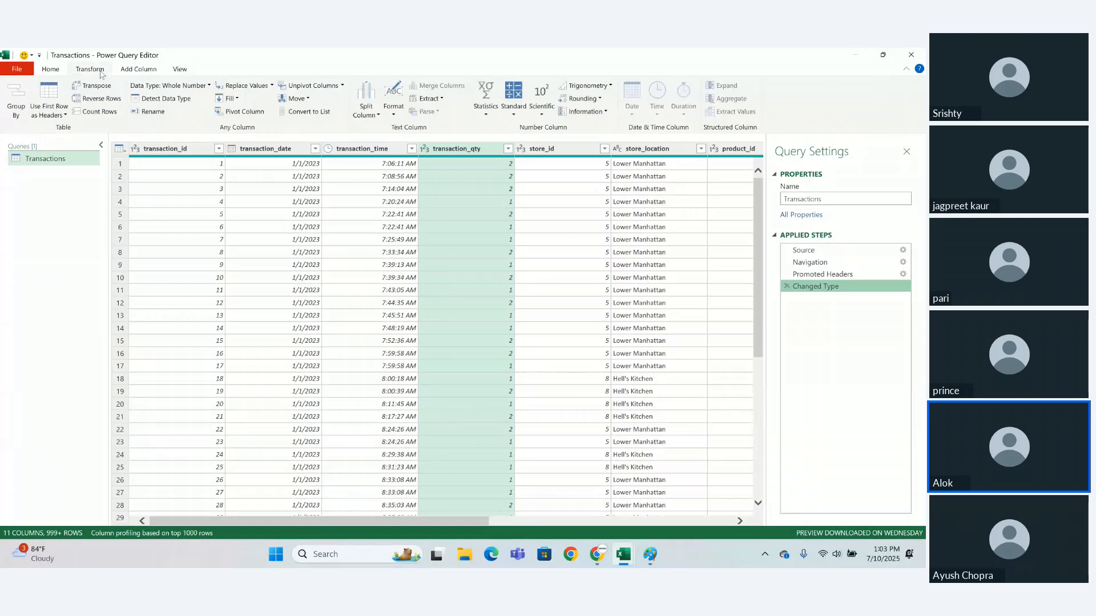
click(135, 69)
click(183, 69)
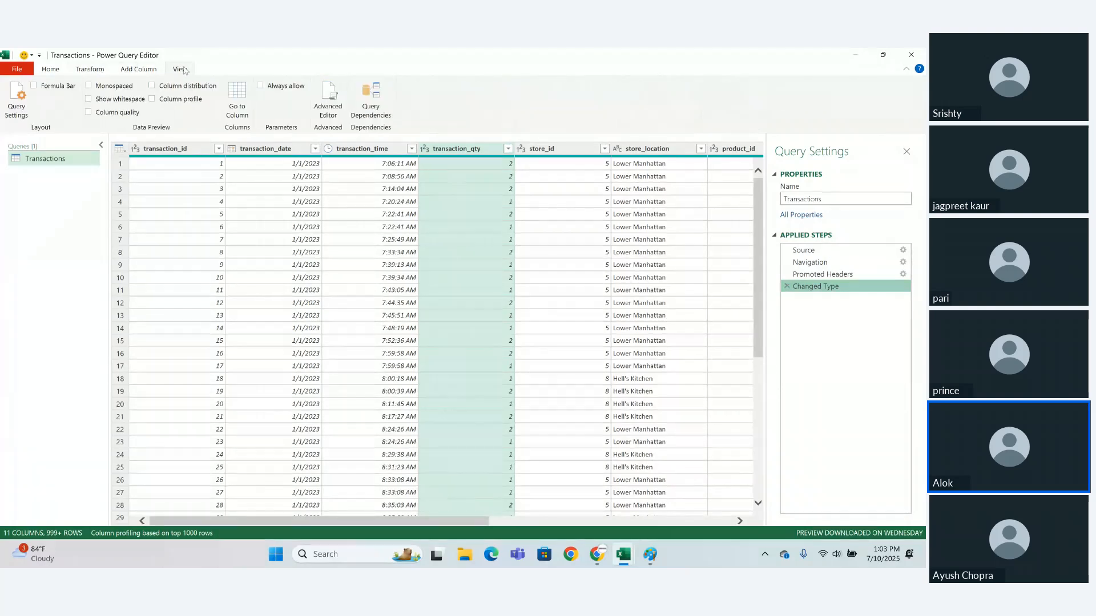
click(91, 69)
click(50, 69)
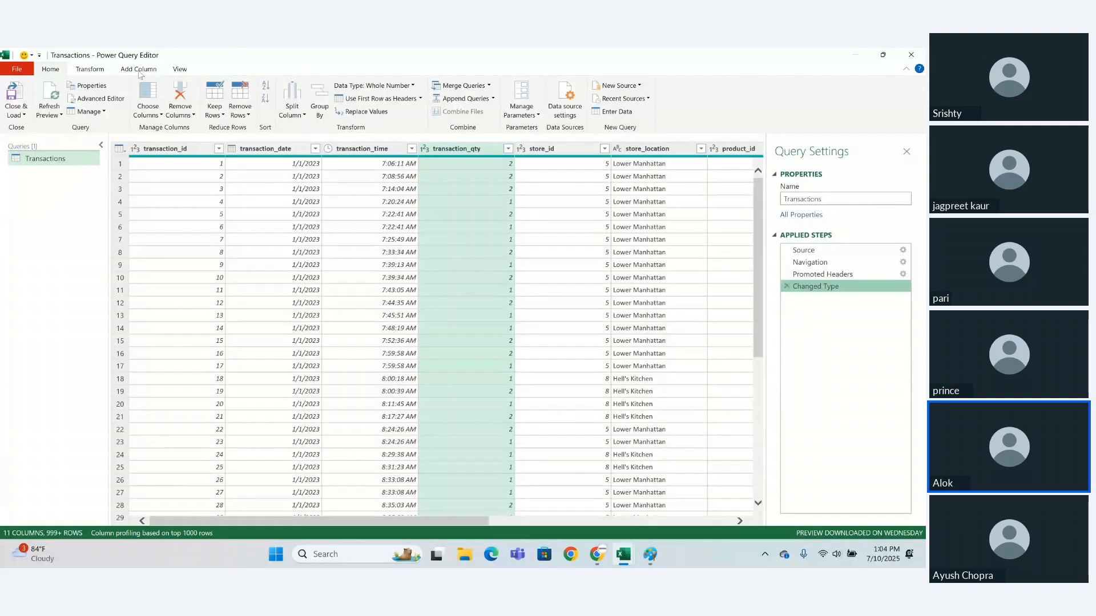
click(101, 70)
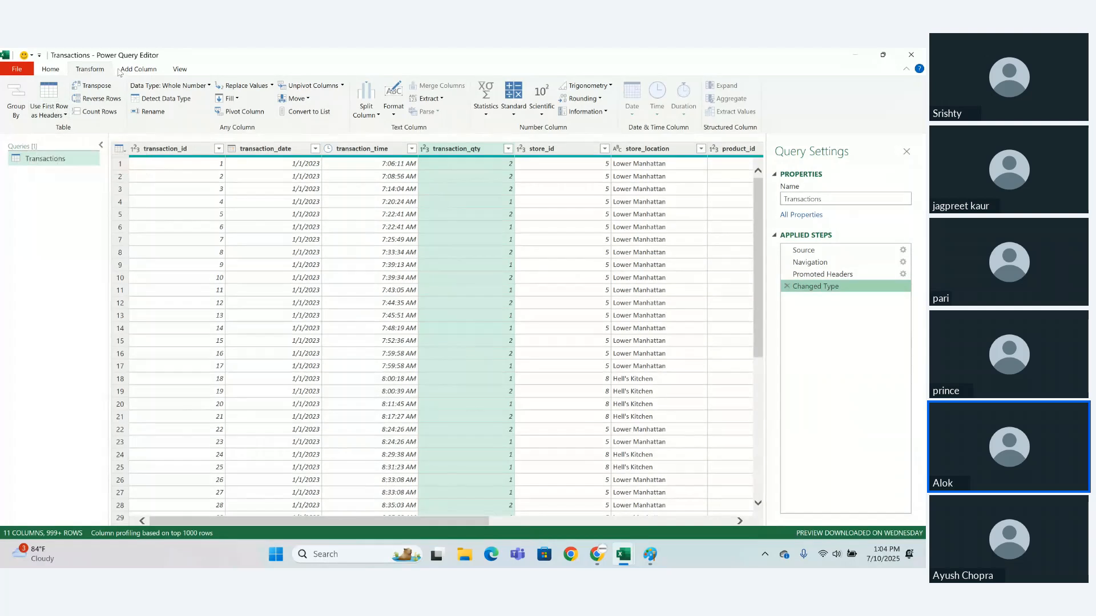
click(138, 69)
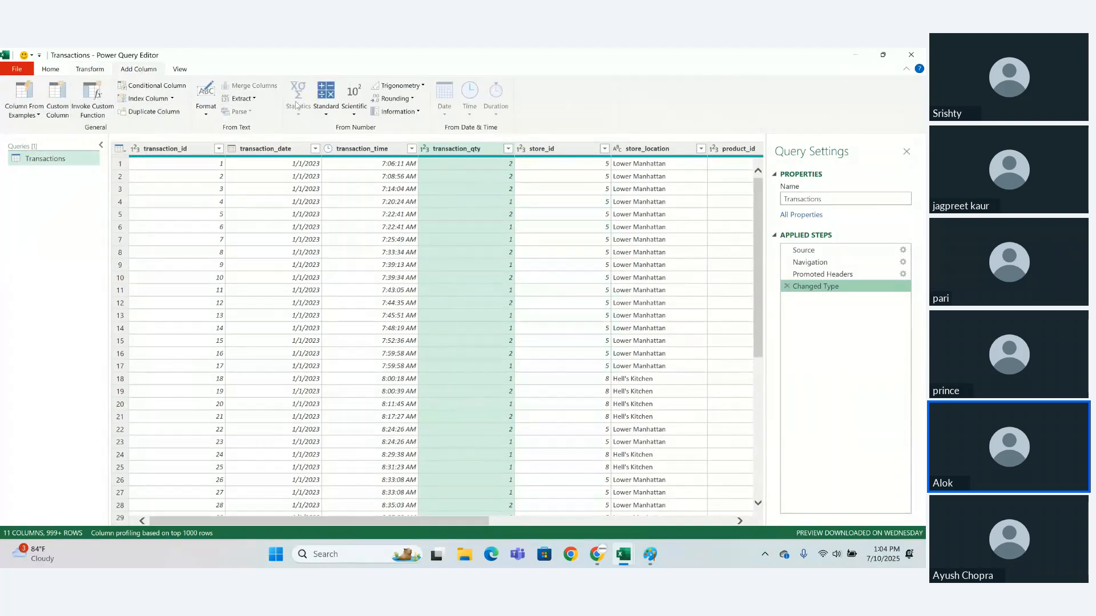
click(90, 69)
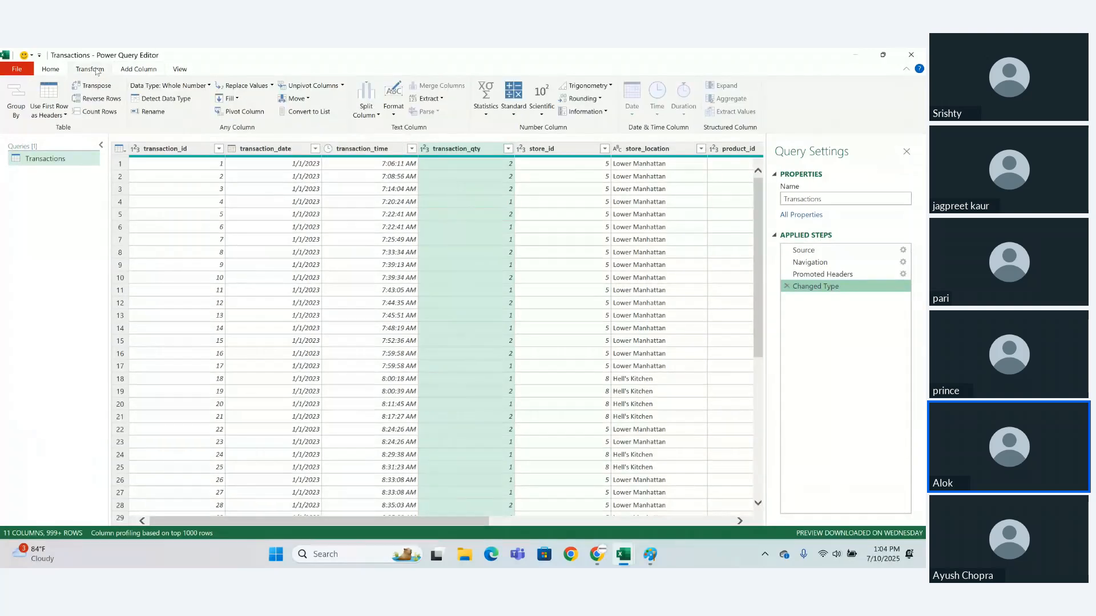
click(55, 72)
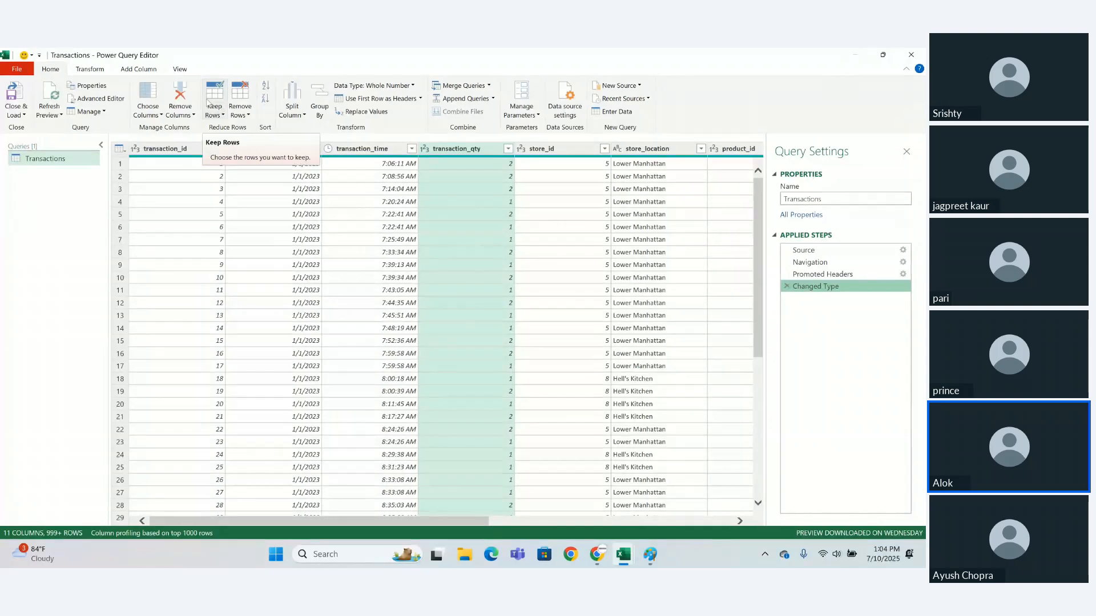
click(131, 71)
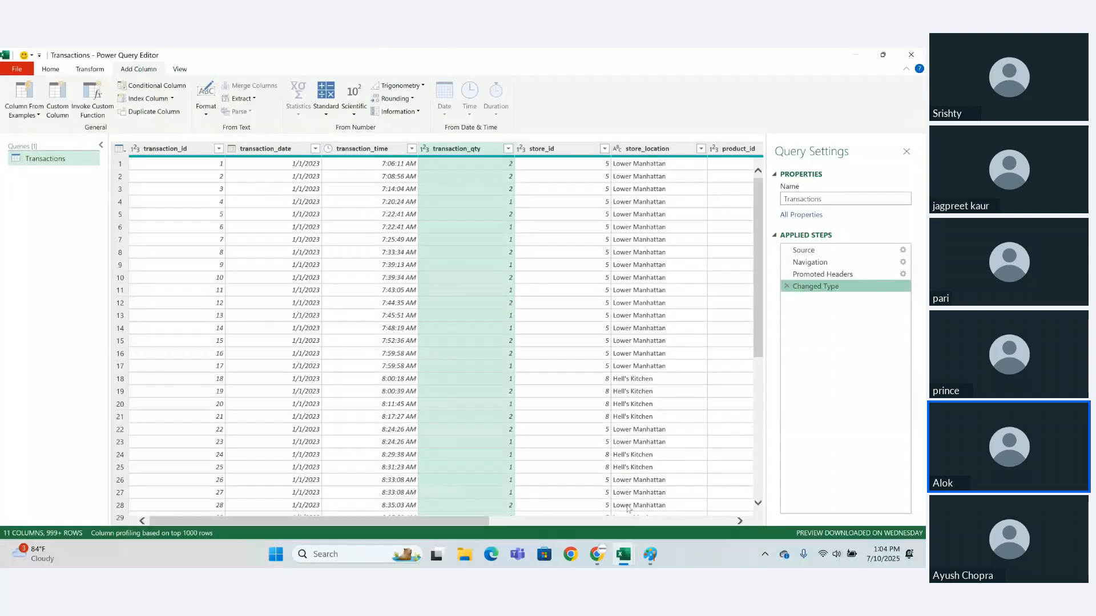
- Switch to the 12 pm Excel meeting in Google Chrome
mouse_move(622, 557)
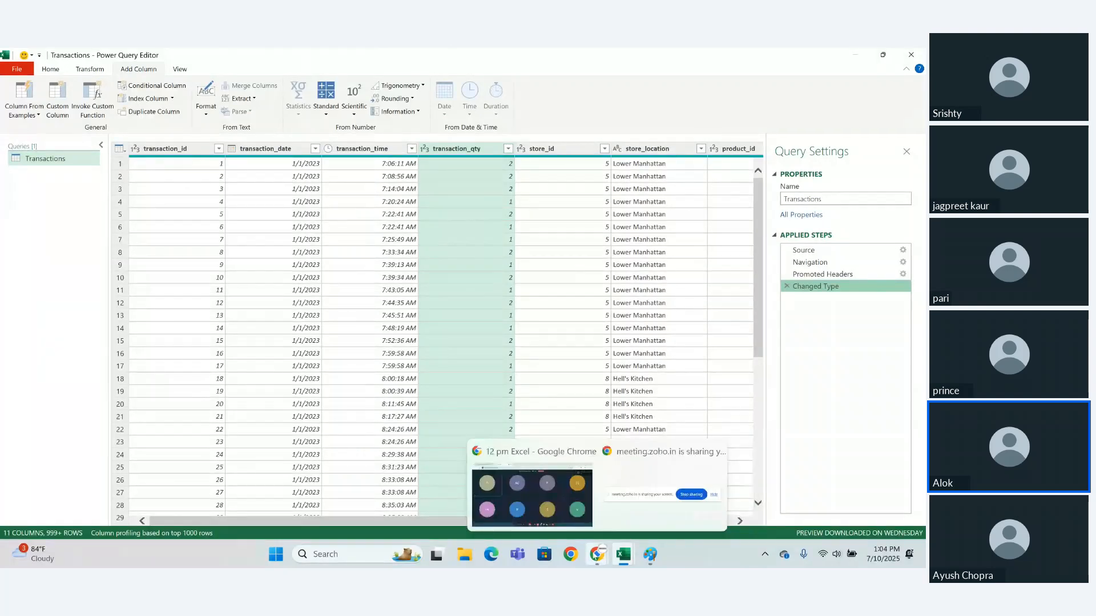
click(573, 515)
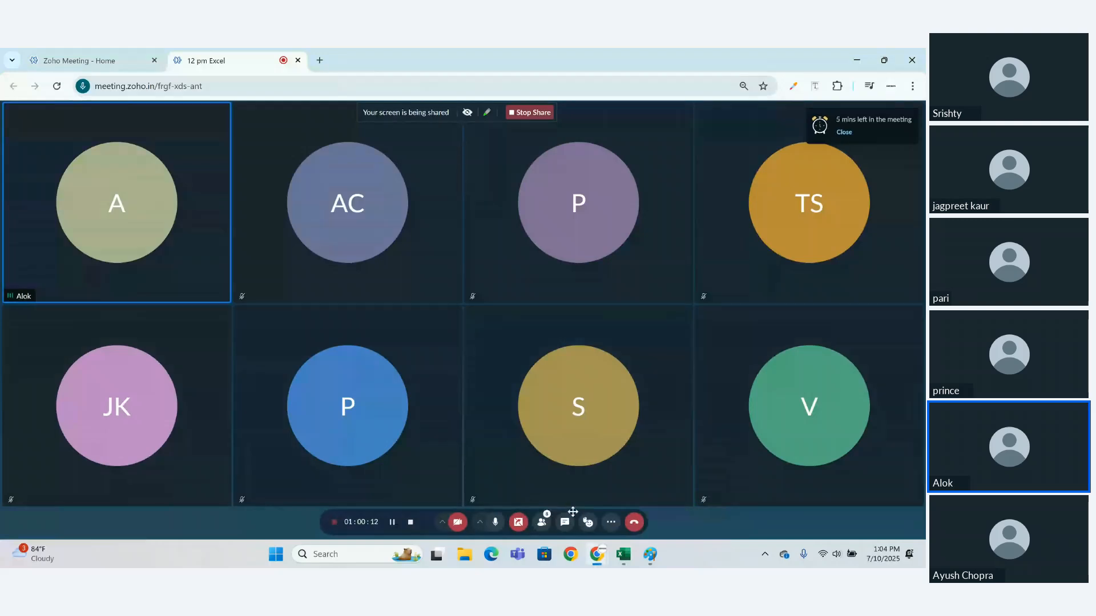